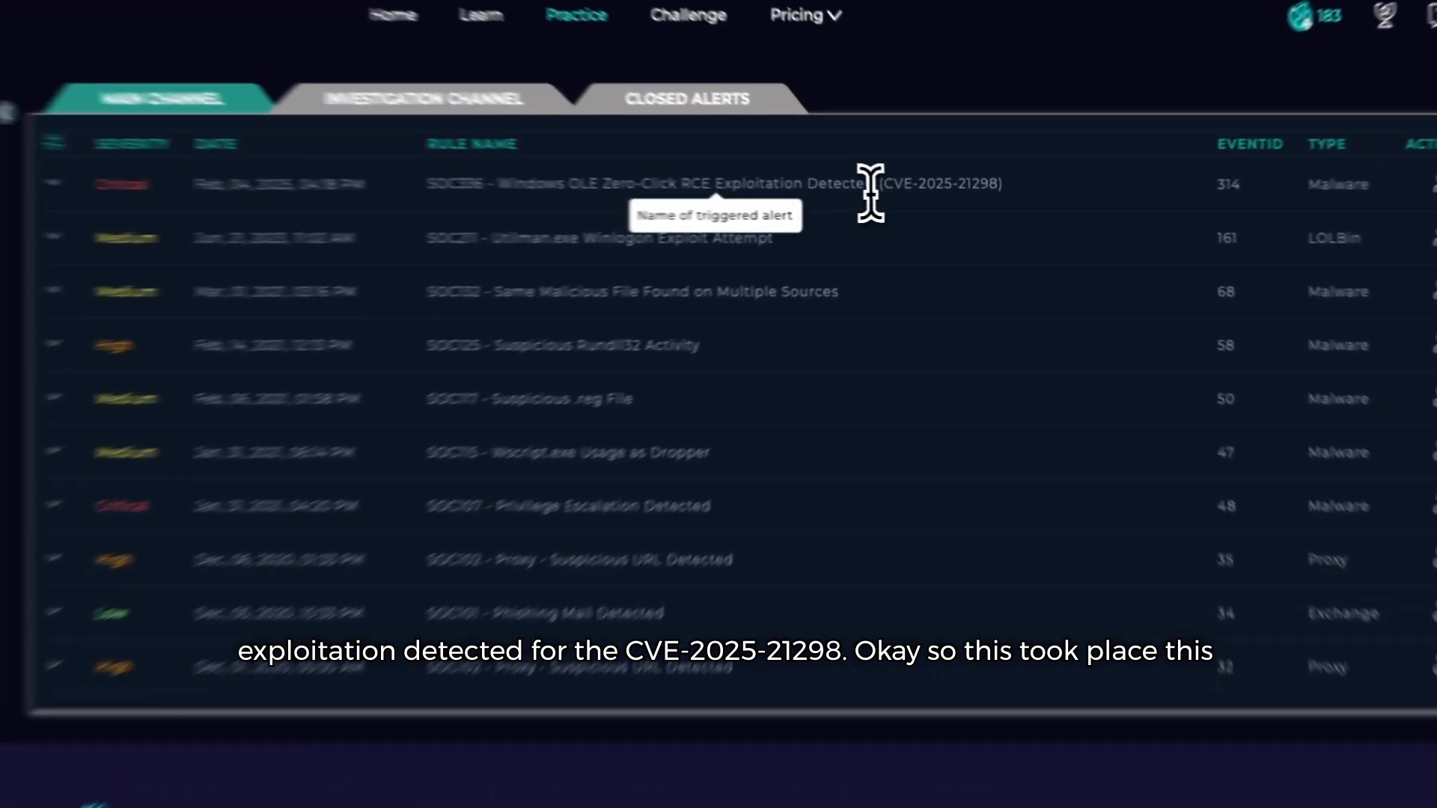
Step: Expand the SOC336 Windows OLE Zero-Click RCE alert, review its details and view its hint
left_click(893, 190)
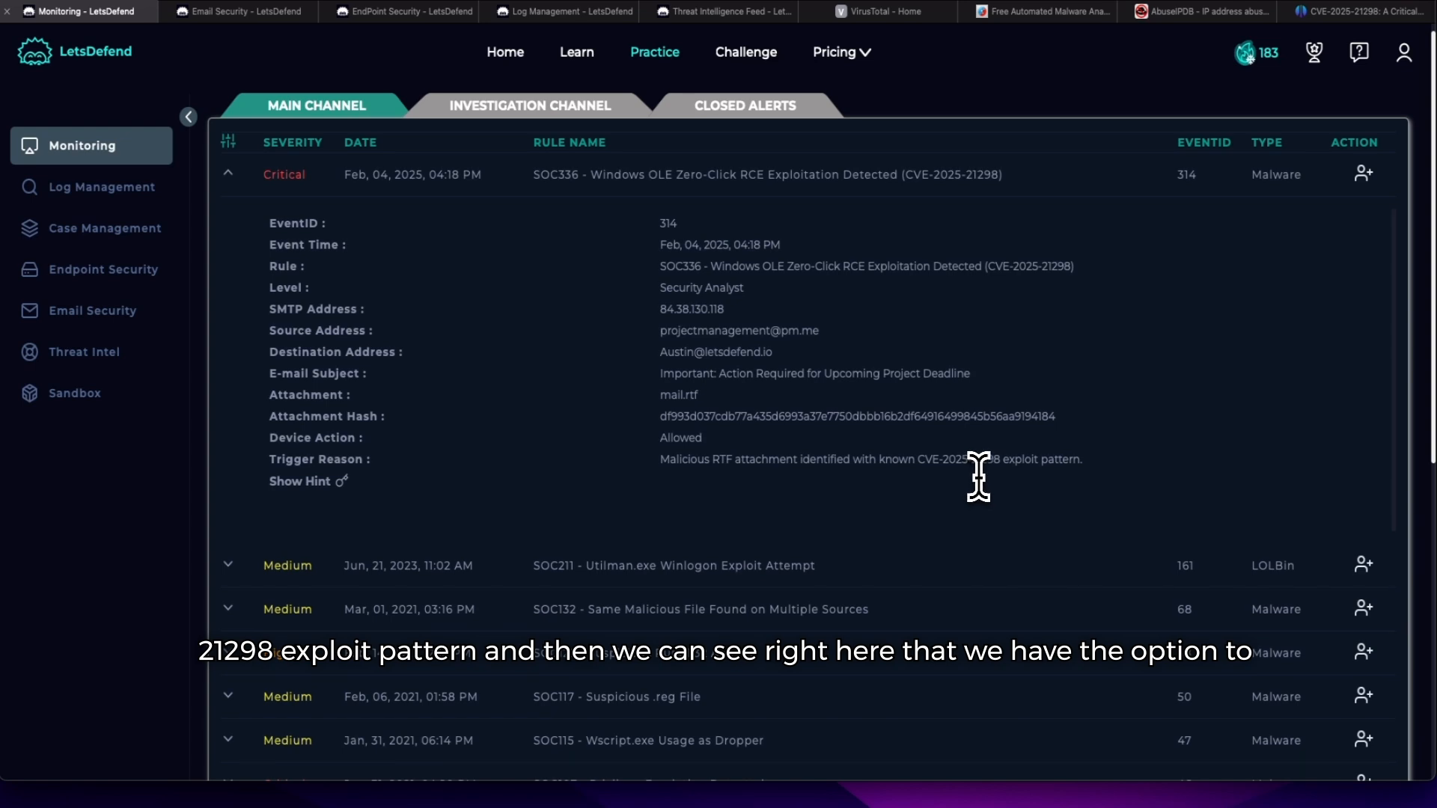
left_click(329, 485)
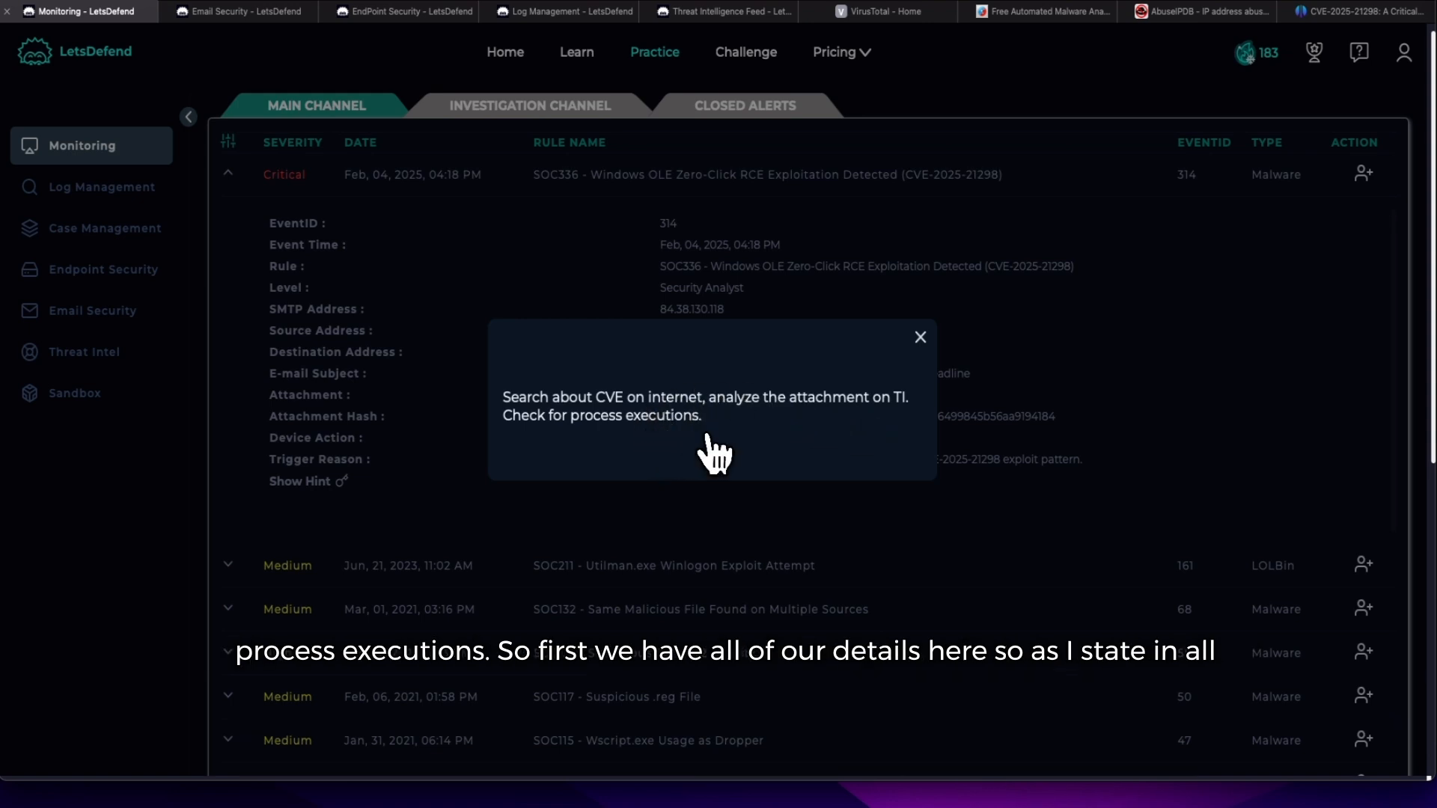
left_click(920, 337)
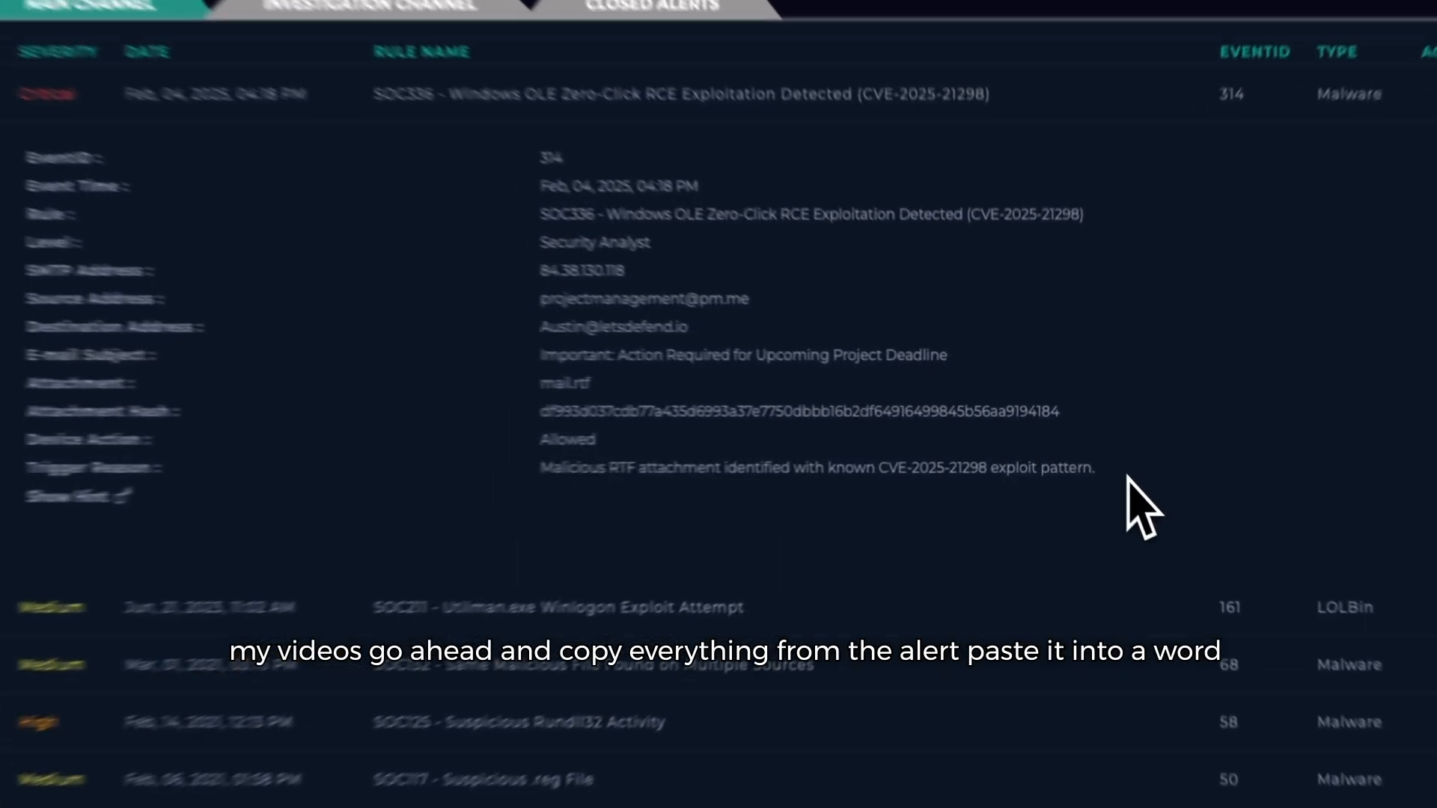
Step: Highlight the alert's detail fields from the trigger reason upward for copying, and clear the selection
left_click_drag(1087, 459, 522, 323)
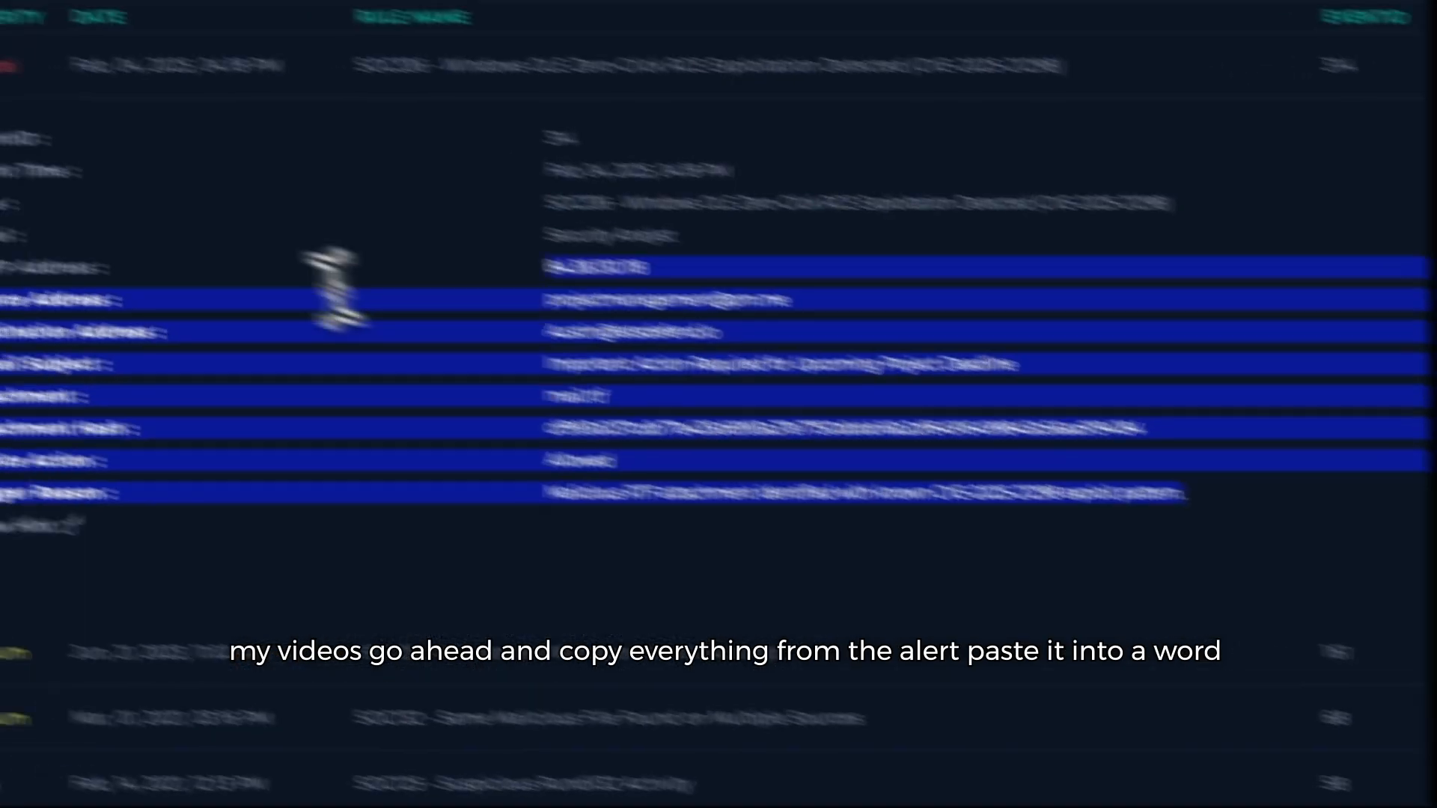
left_click_drag(337, 288, 437, 262)
left_click(441, 243)
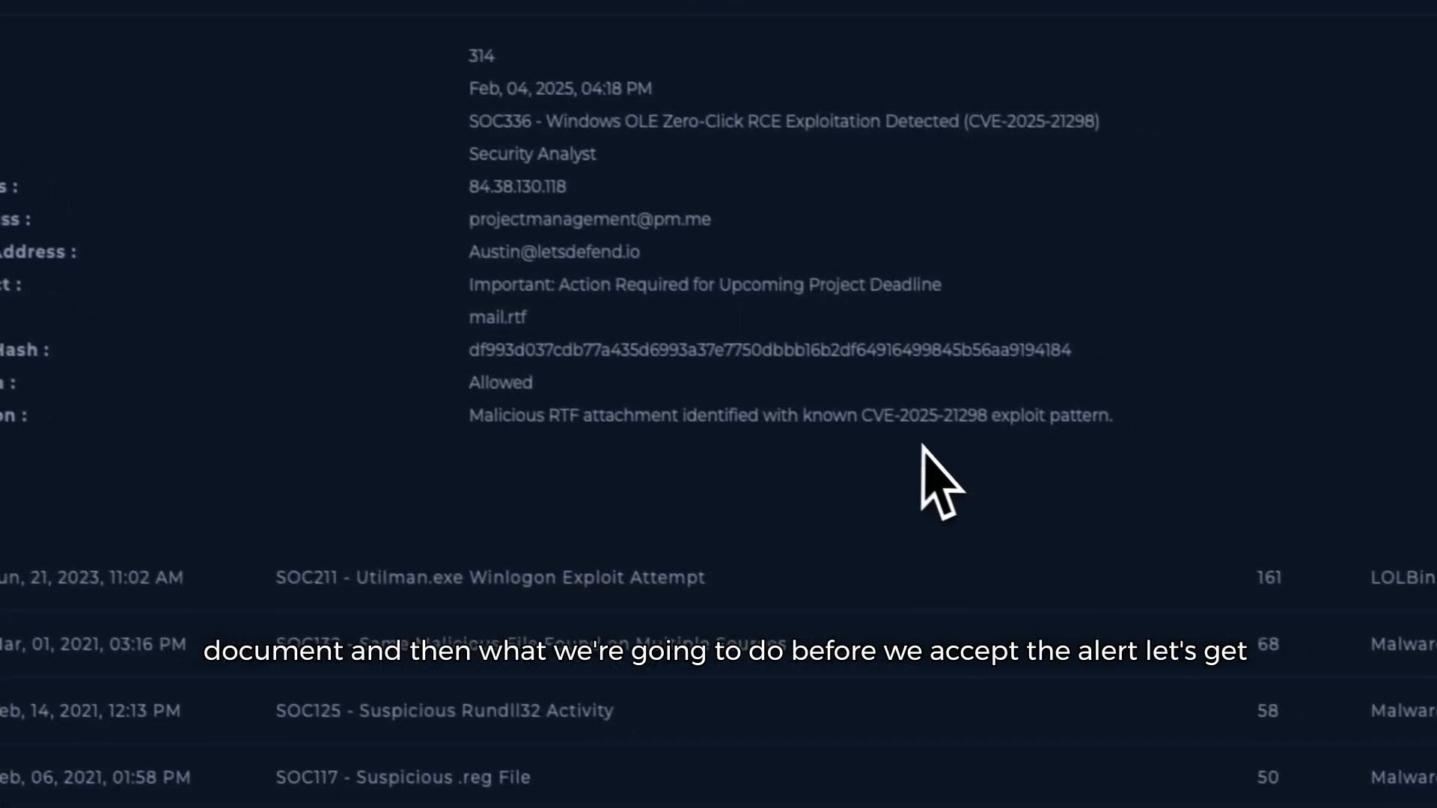
Step: Copy the identifier CVE-2025-21298 from the alert's trigger reason
left_click_drag(861, 416, 963, 399)
right_click(943, 405)
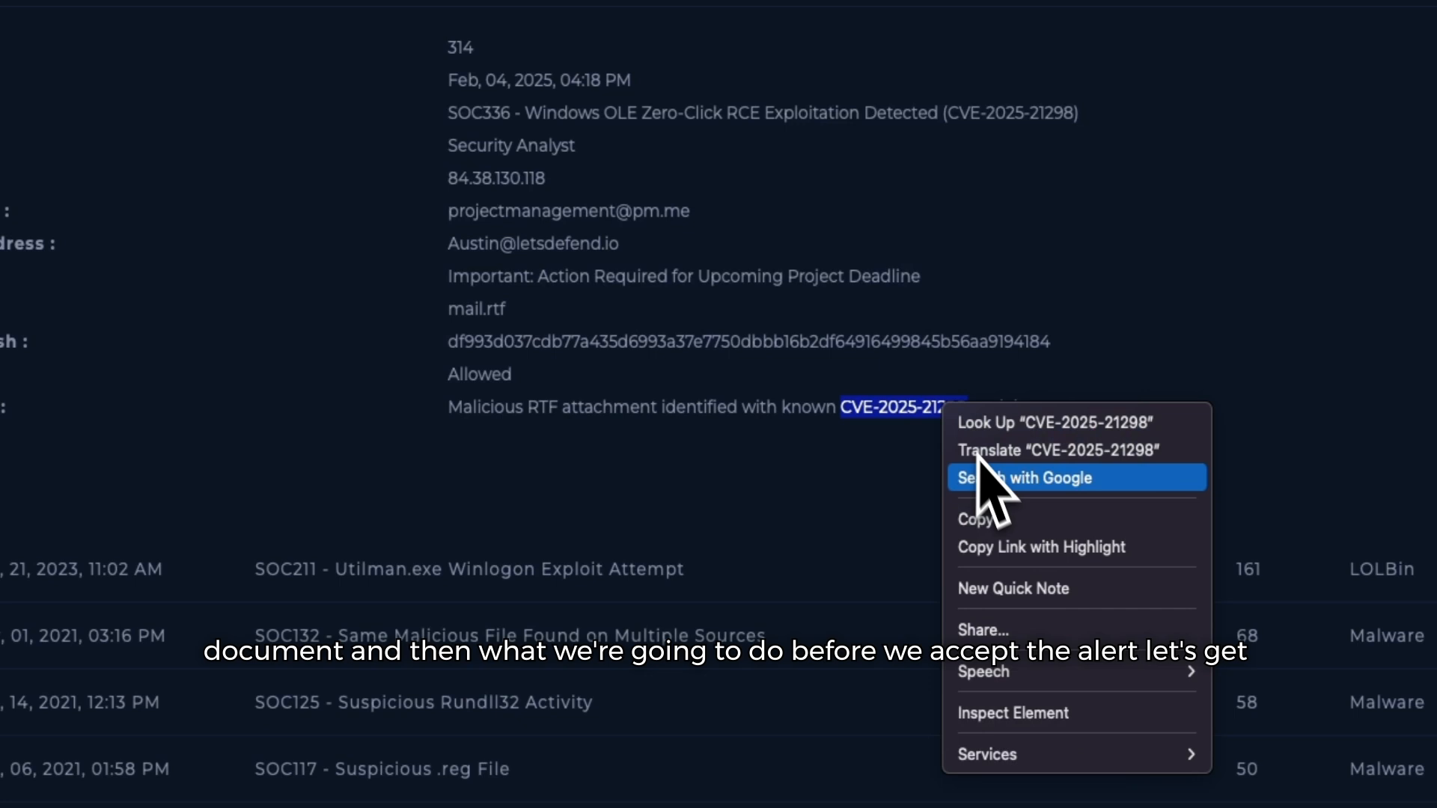
left_click(988, 520)
left_click(901, 407)
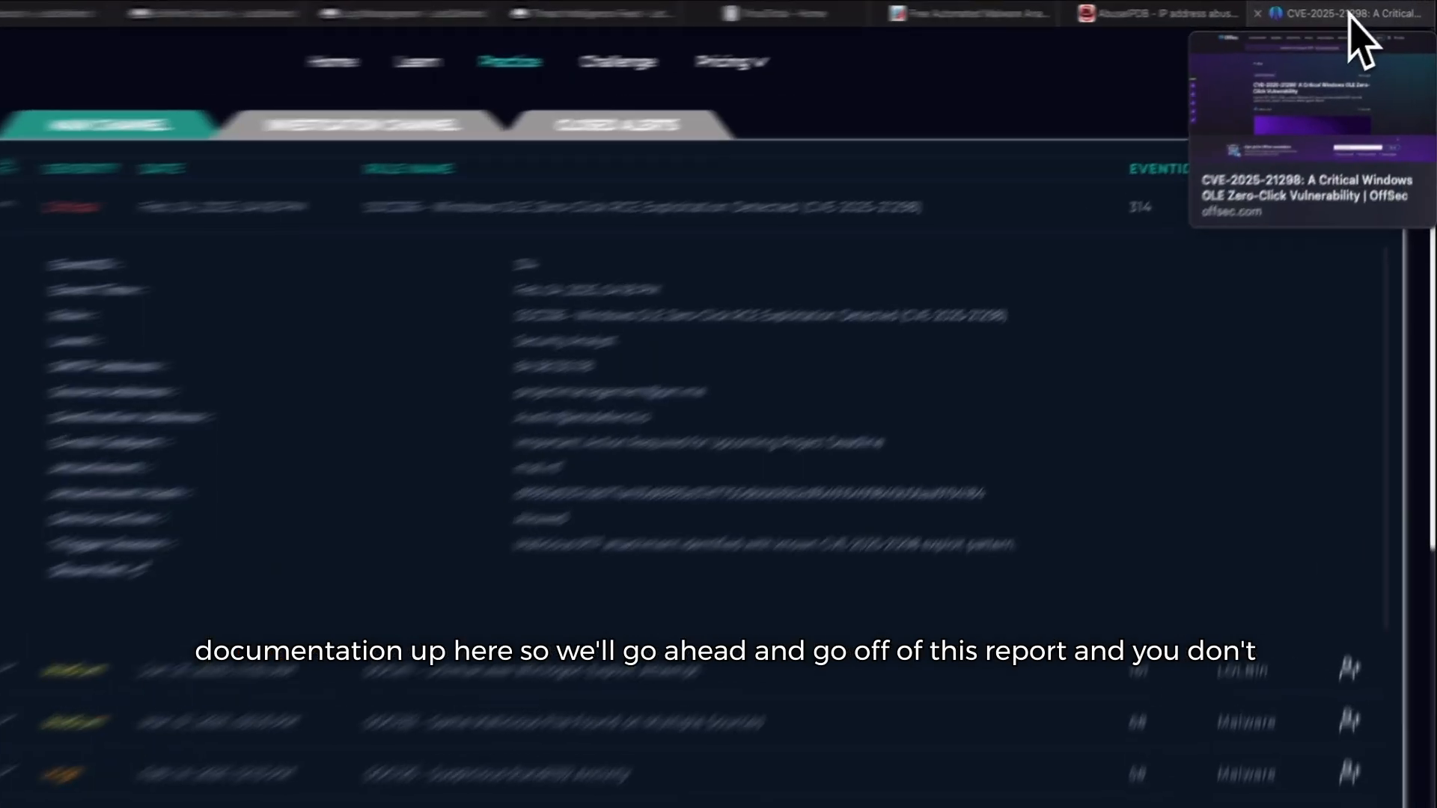
Step: Open the OffSec article on CVE-2025-21298 and read its introduction and the section on understanding the vulnerability
left_click(1362, 13)
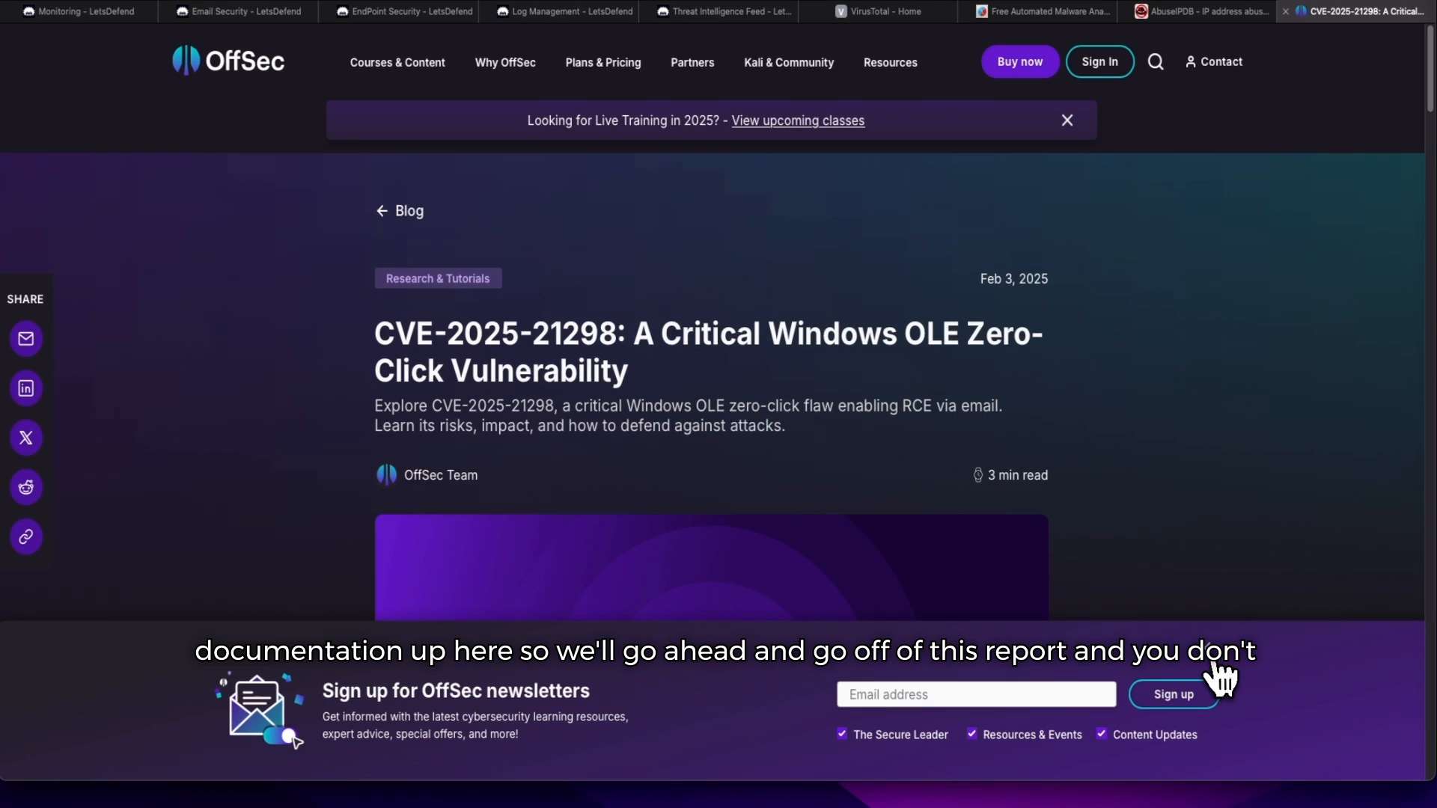
scroll(1161, 572, "down", 1)
scroll(1156, 564, "up", 1)
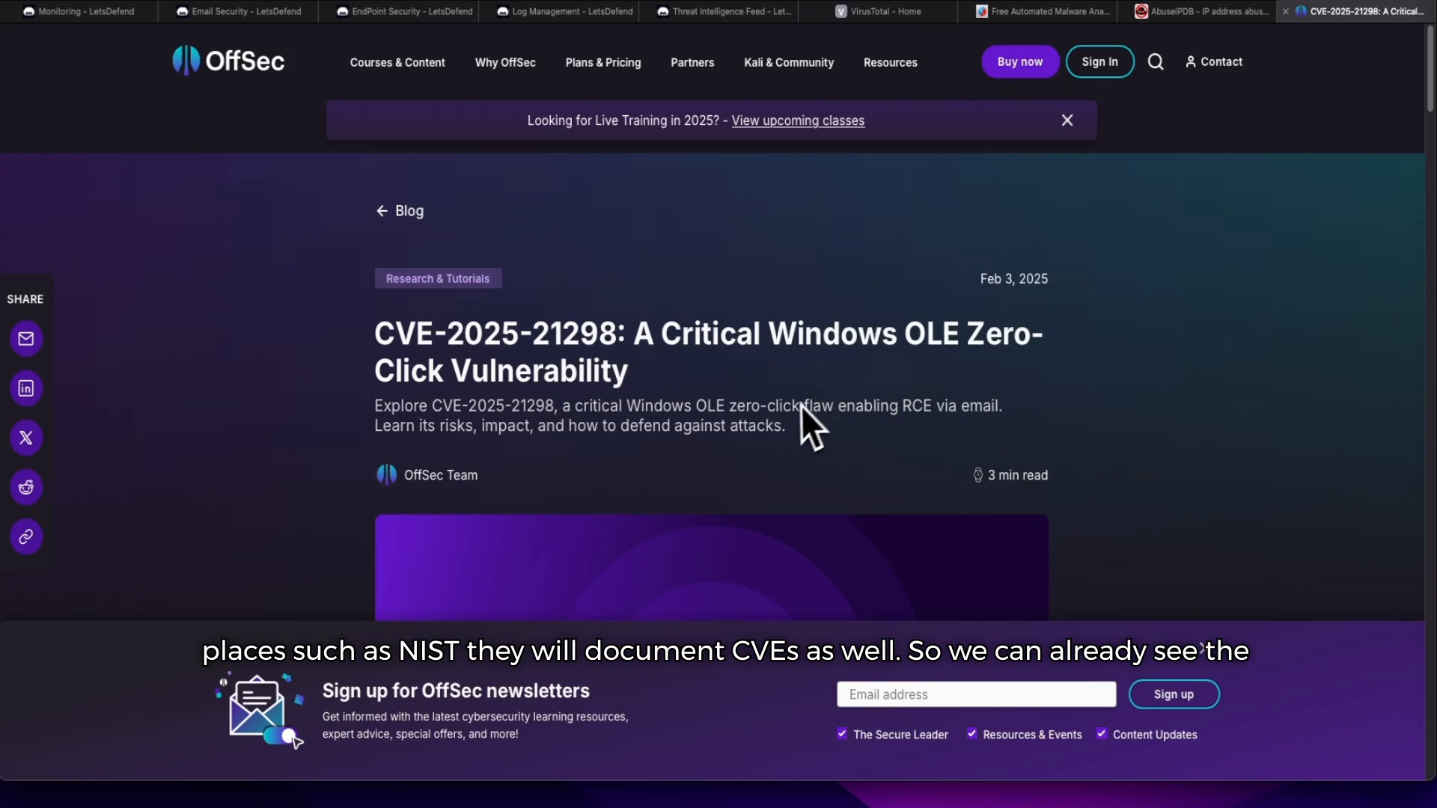
scroll(584, 410, "down", 1)
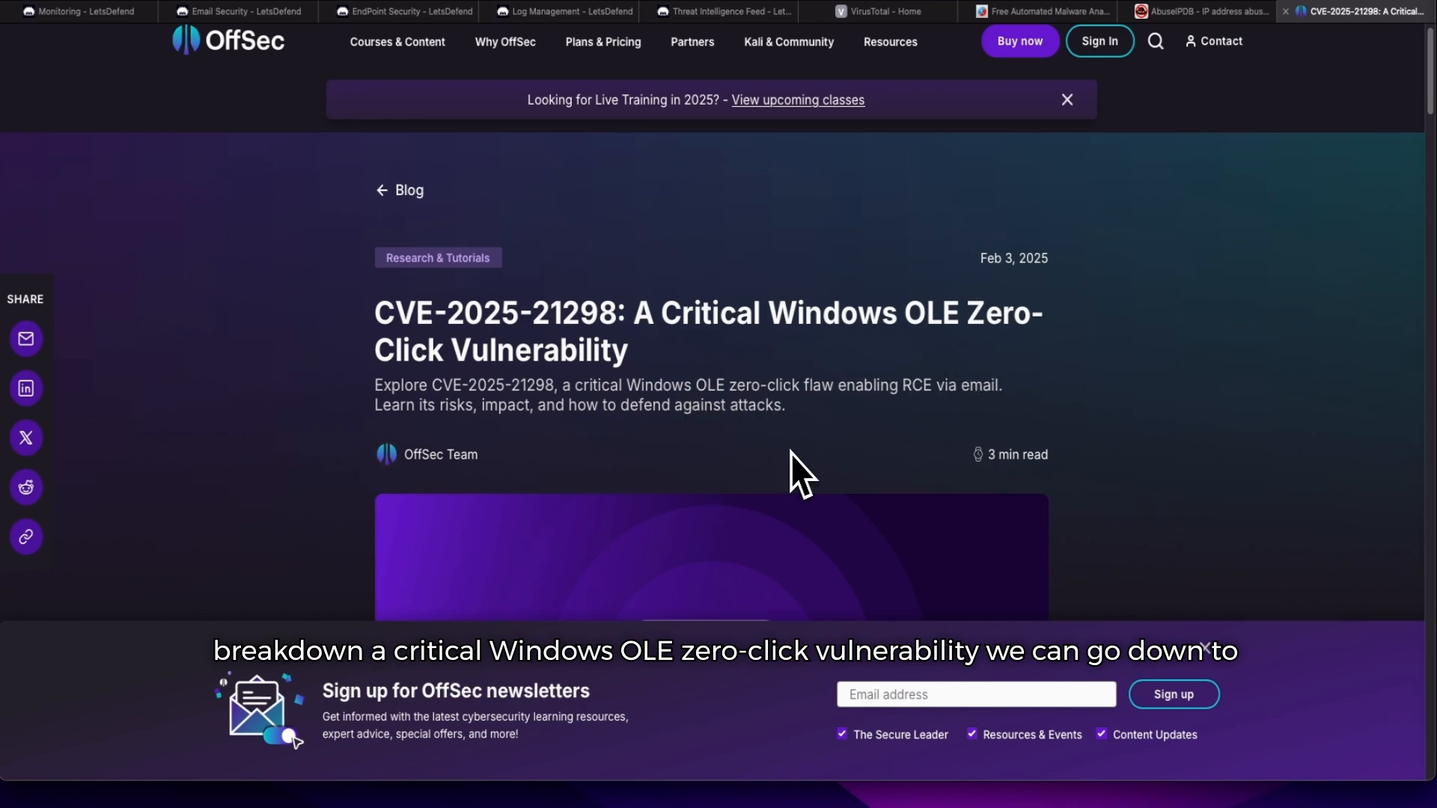
scroll(791, 453, "down", 9)
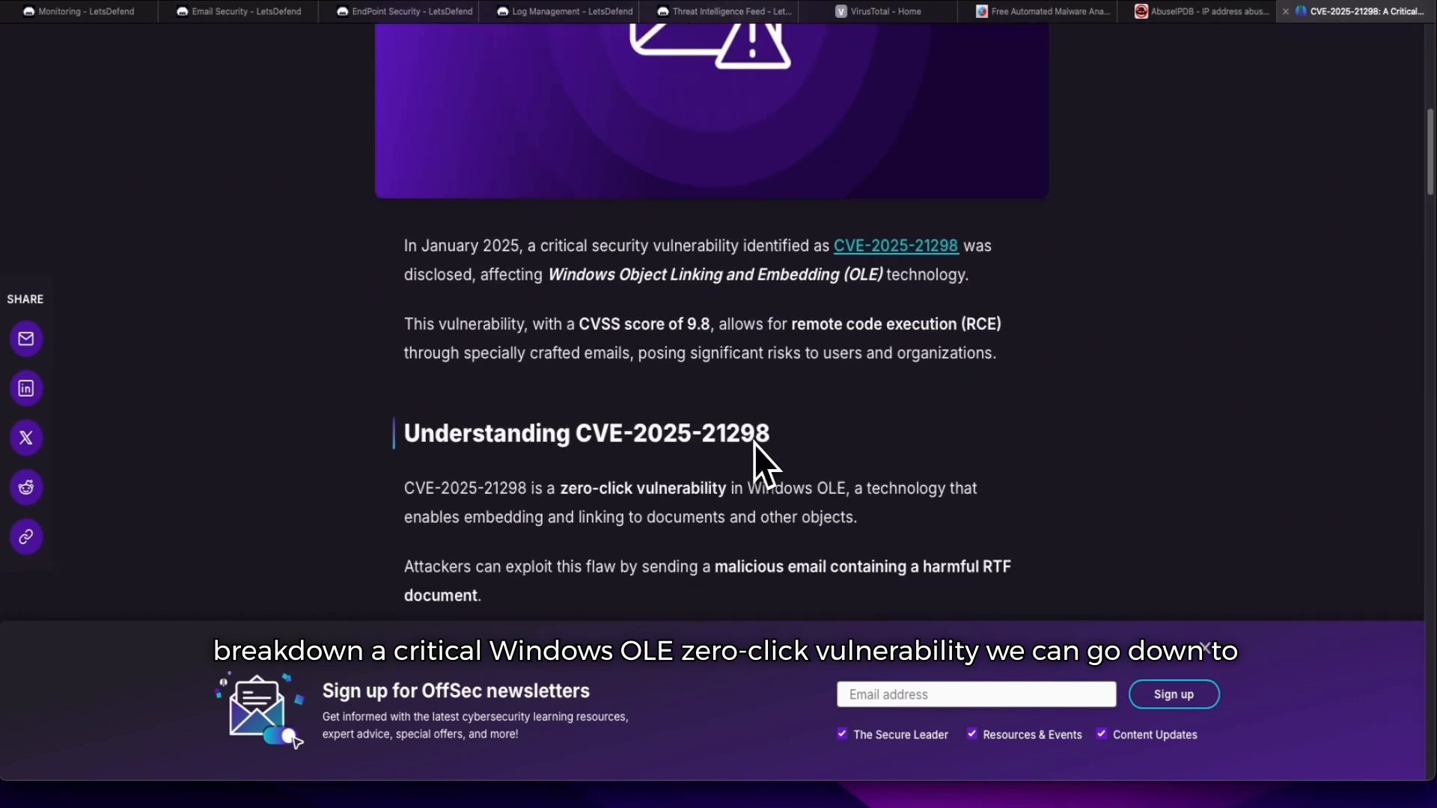
scroll(749, 446, "down", 1)
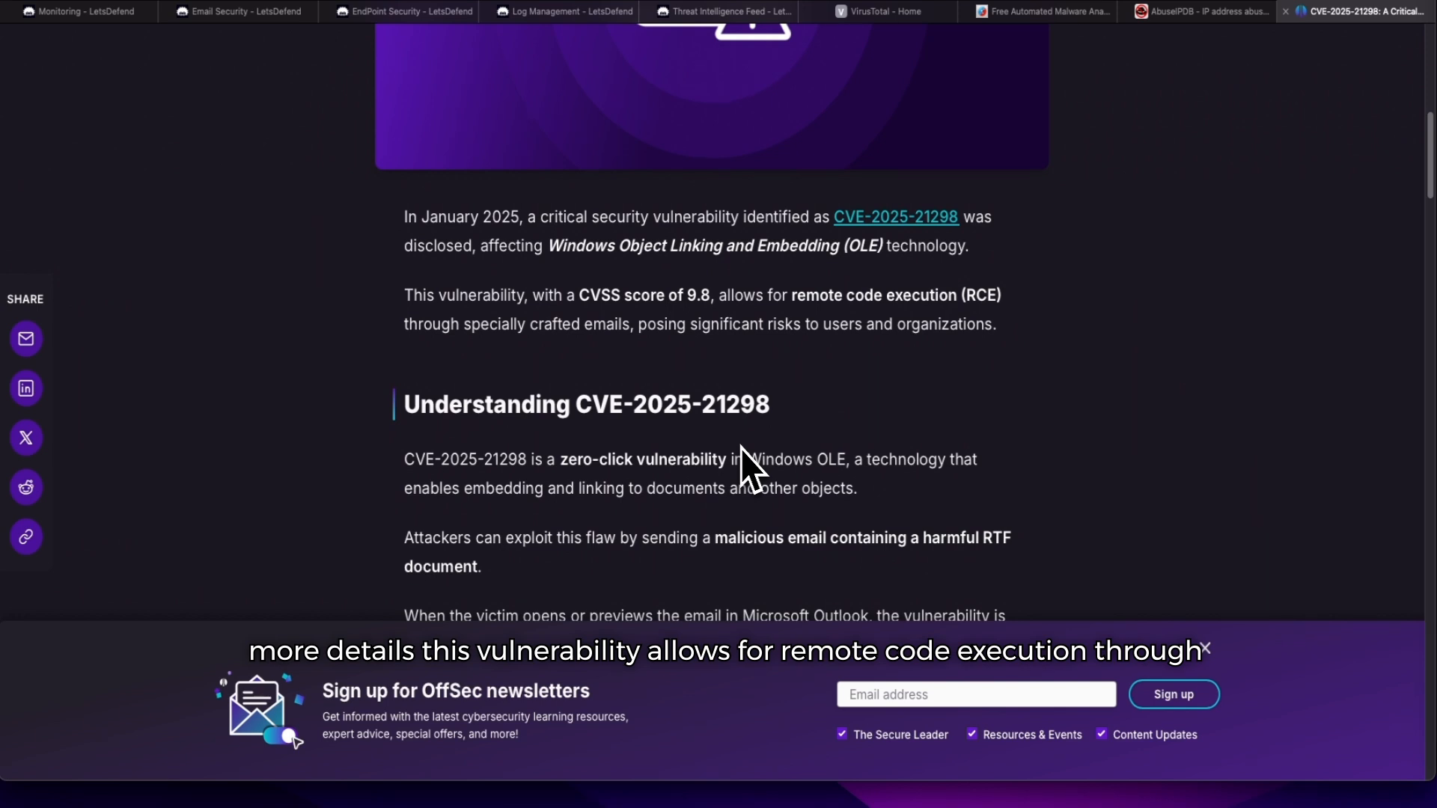
scroll(739, 449, "down", 1)
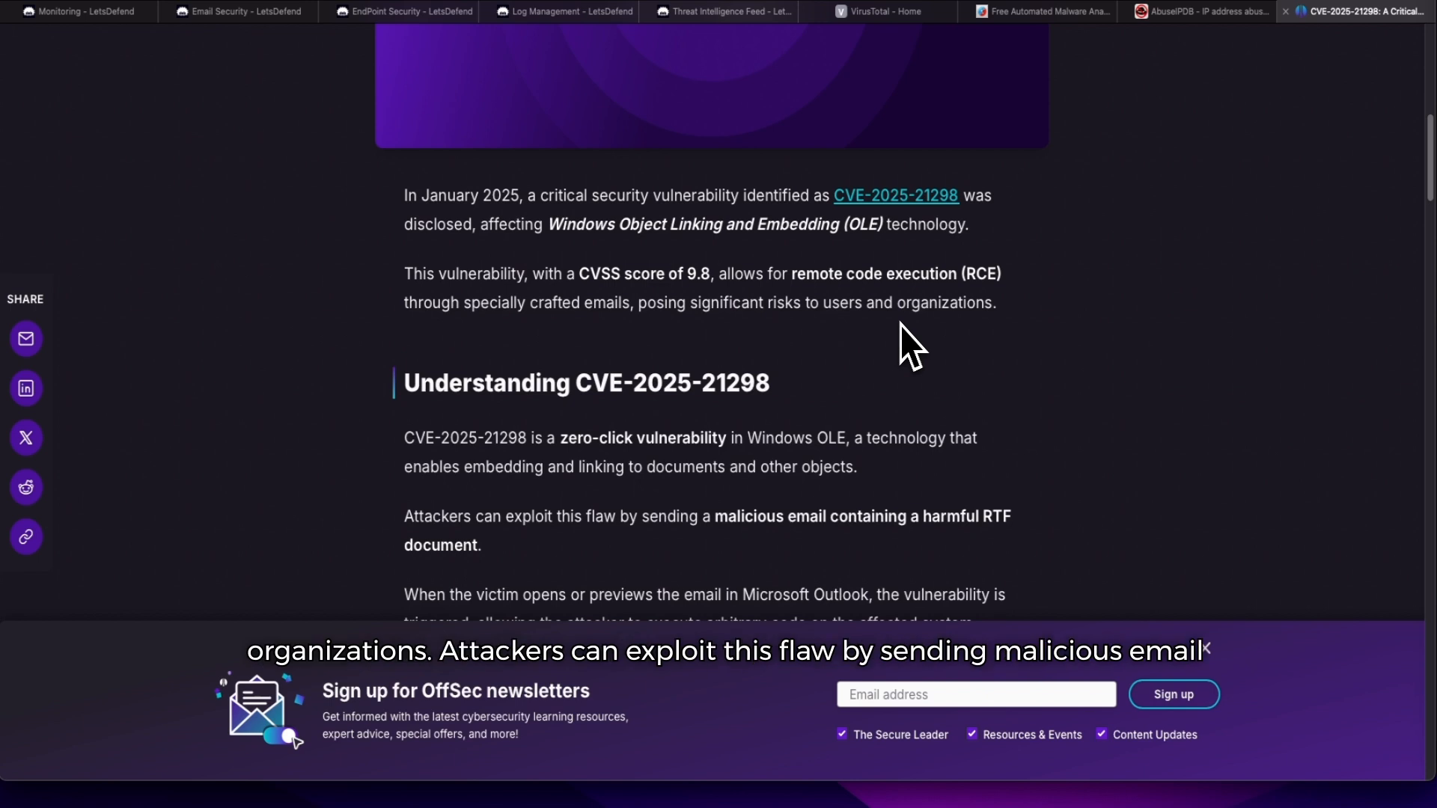
scroll(901, 326, "down", 1)
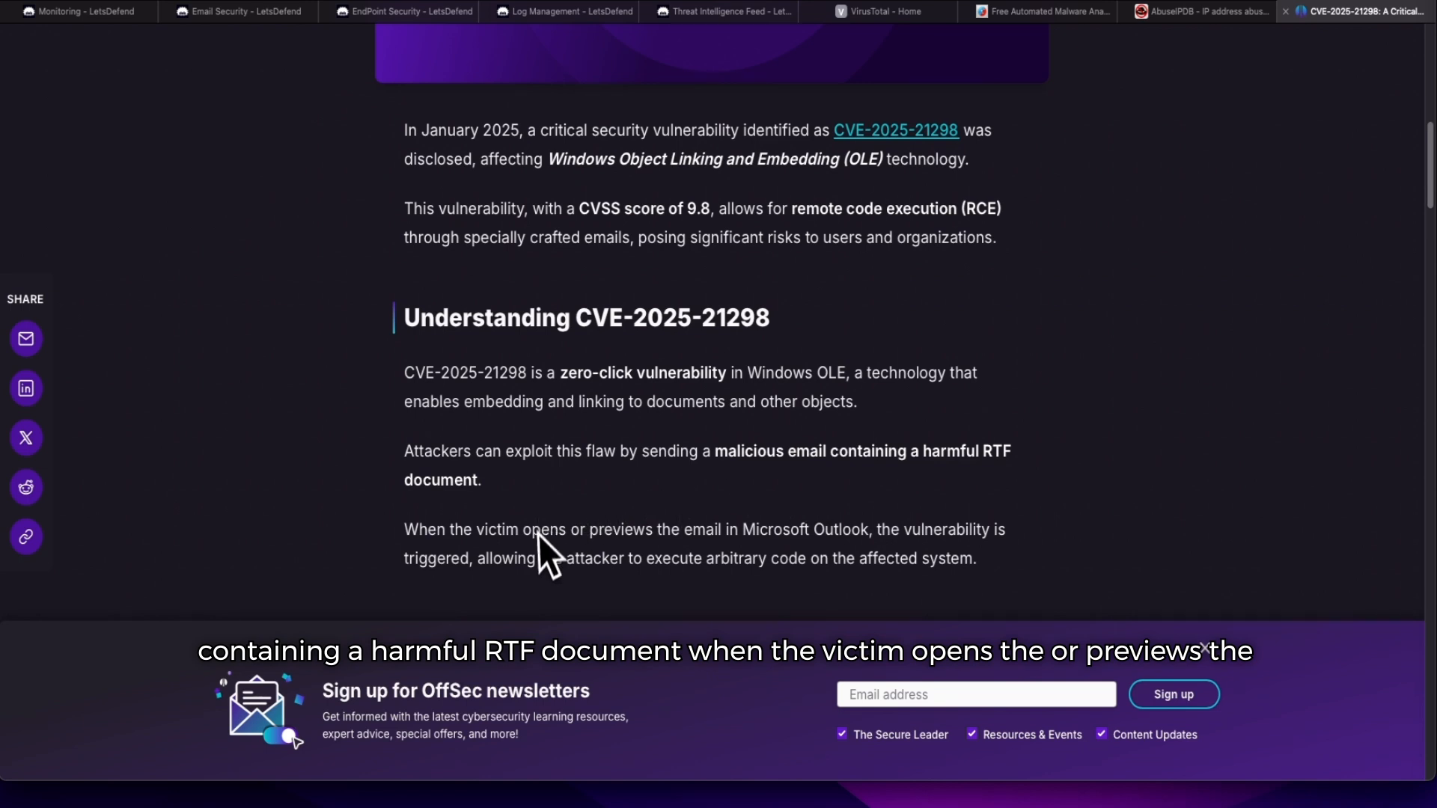
scroll(539, 550, "down", 1)
scroll(482, 536, "down", 1)
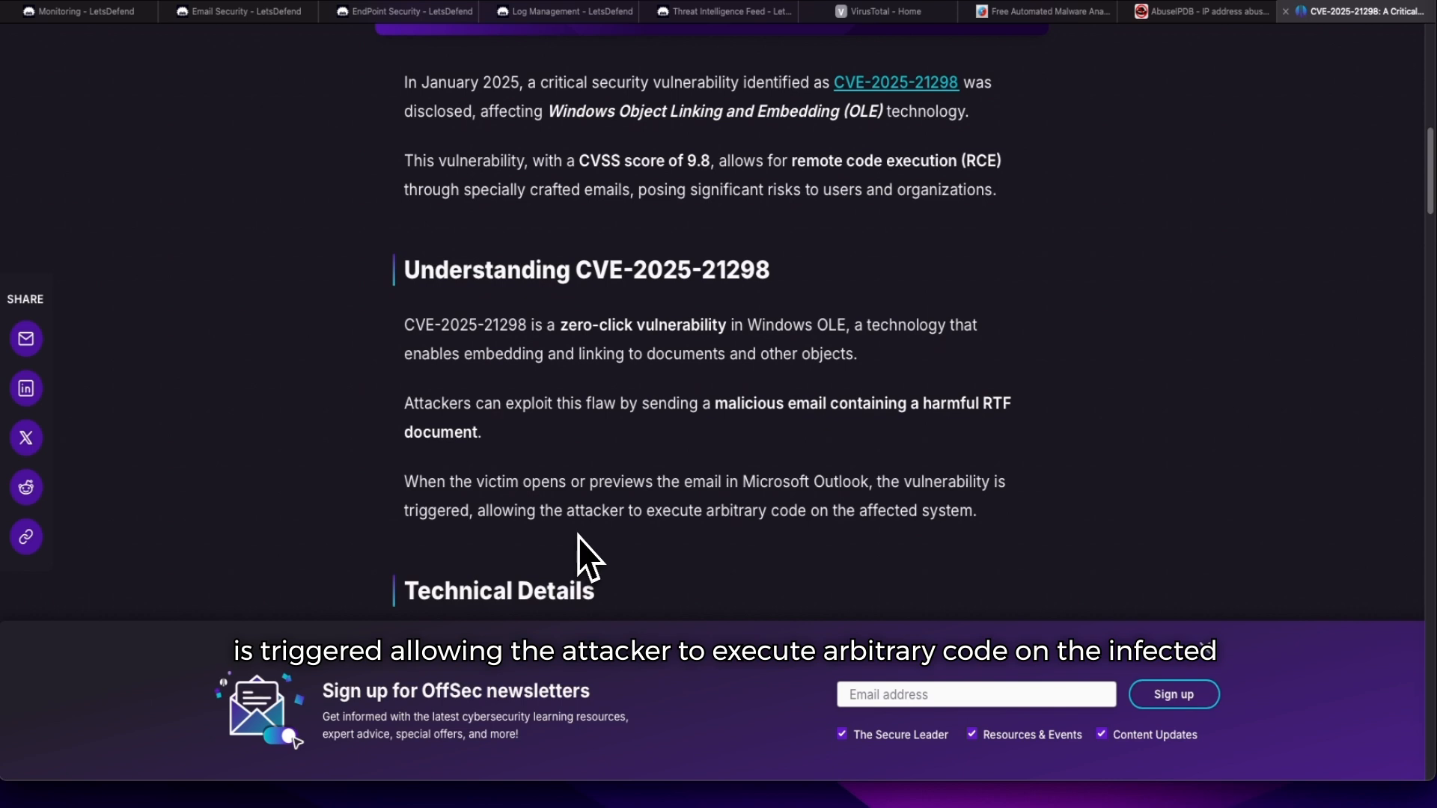
Step: Examine the article's technical details, the attack reproduction walkthrough and the impact of successful exploitation
scroll(578, 535, "down", 2)
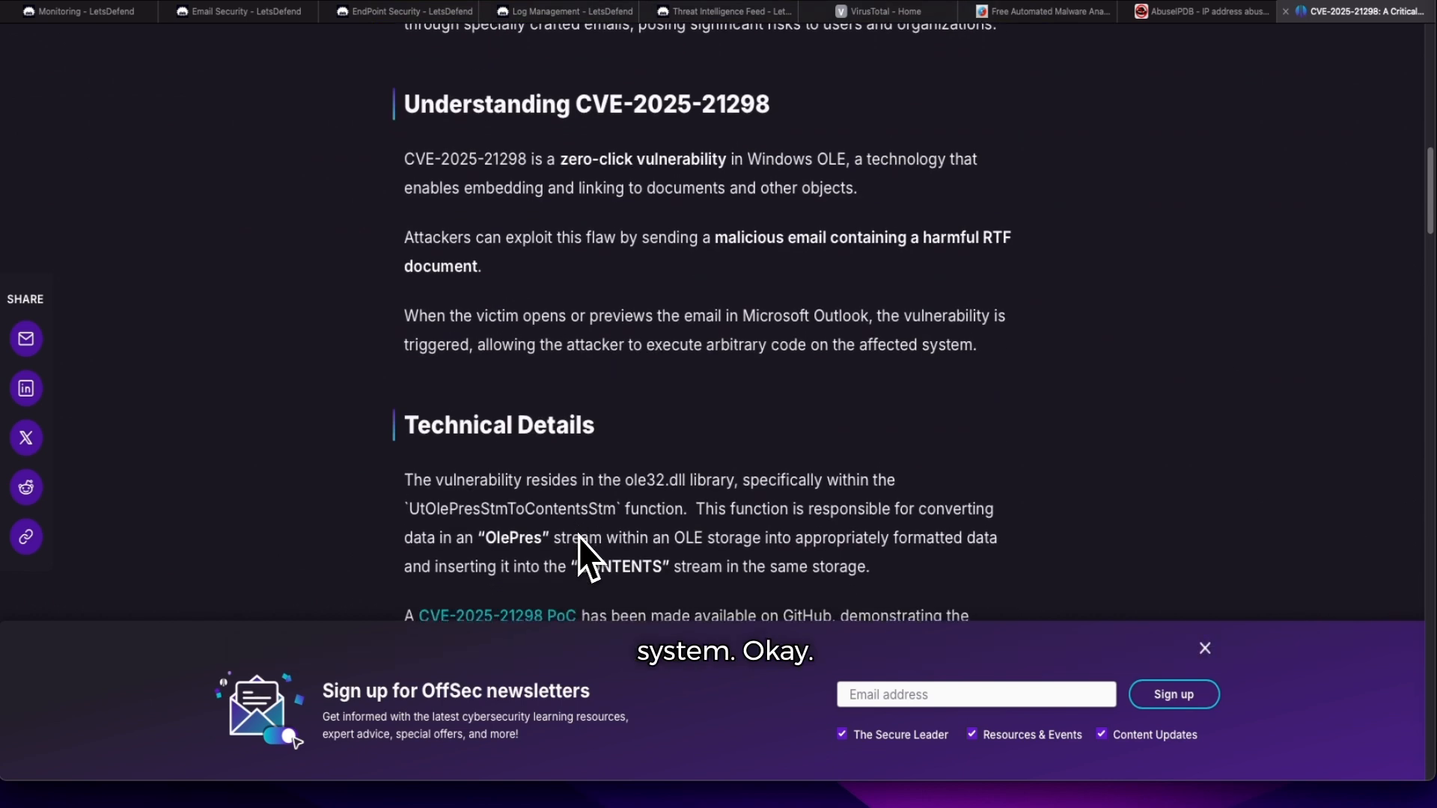
scroll(577, 538, "down", 3)
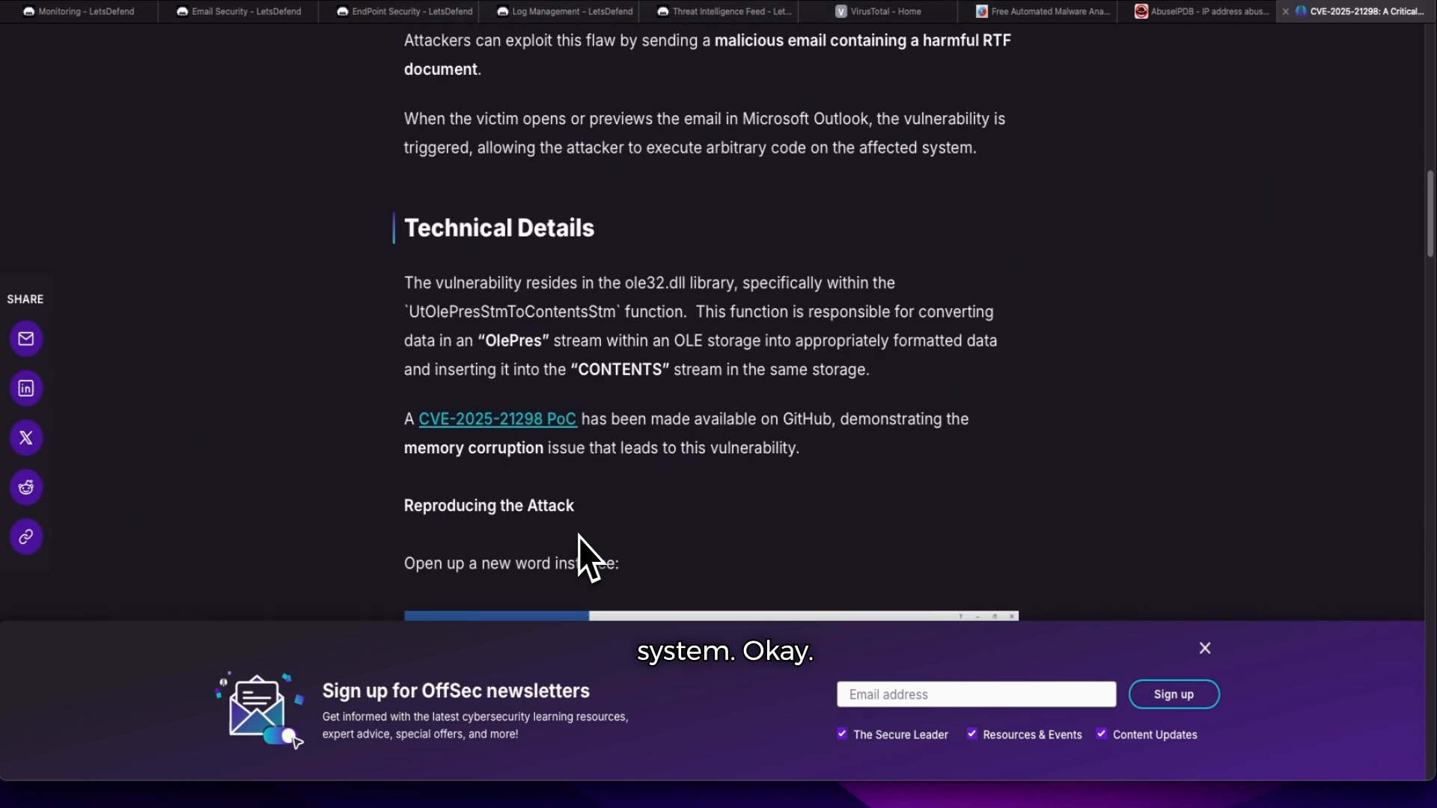
scroll(578, 538, "down", 3)
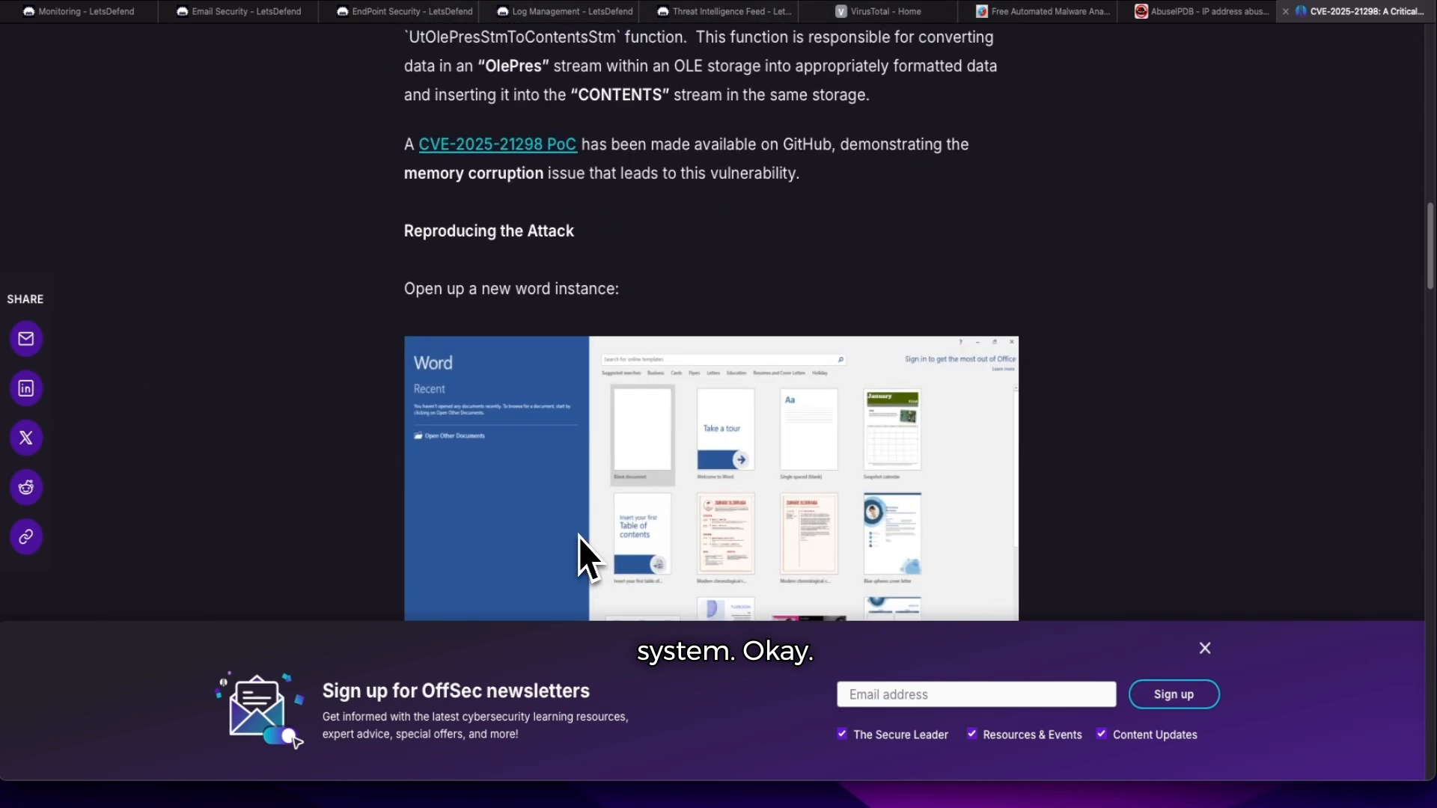
scroll(578, 538, "down", 3)
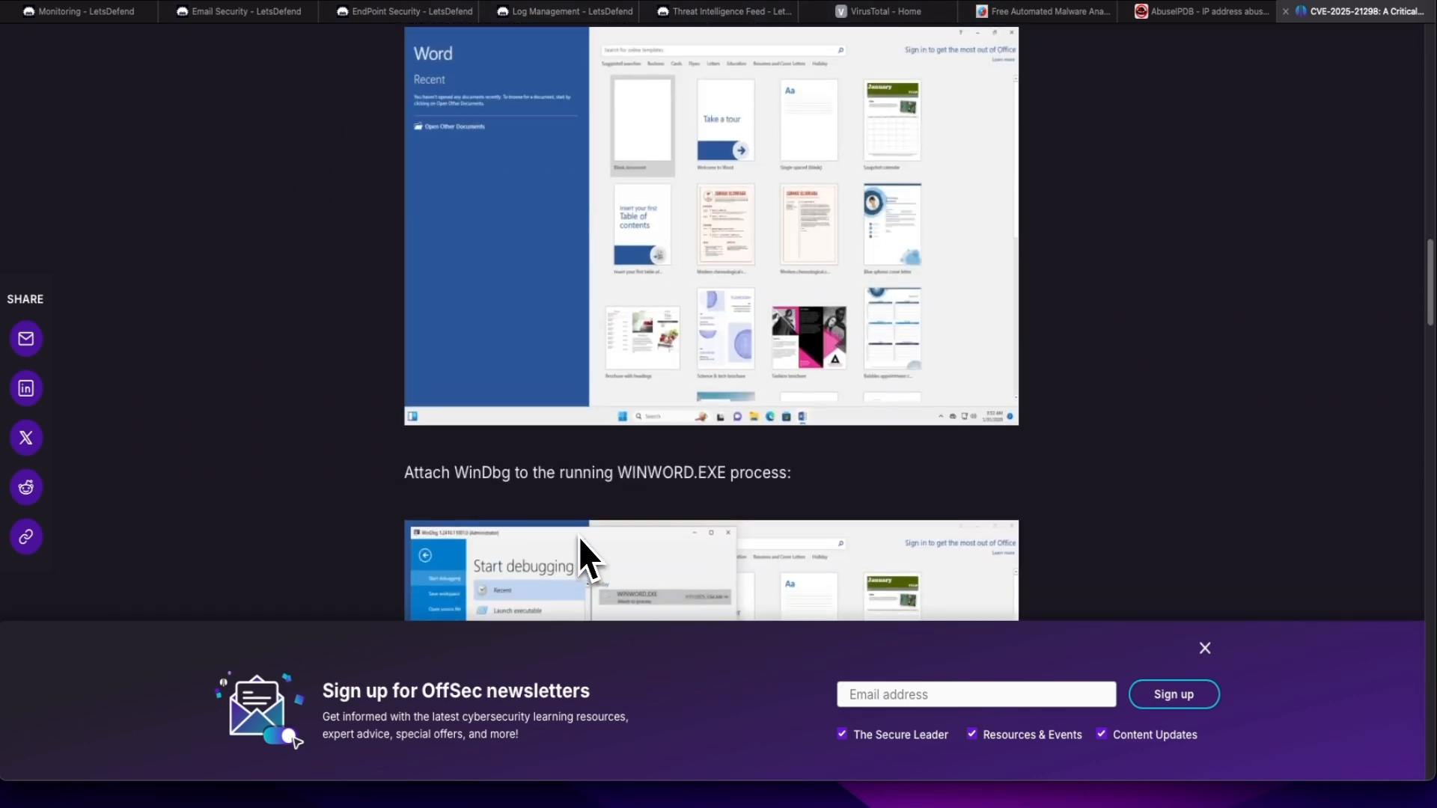
scroll(578, 537, "down", 8)
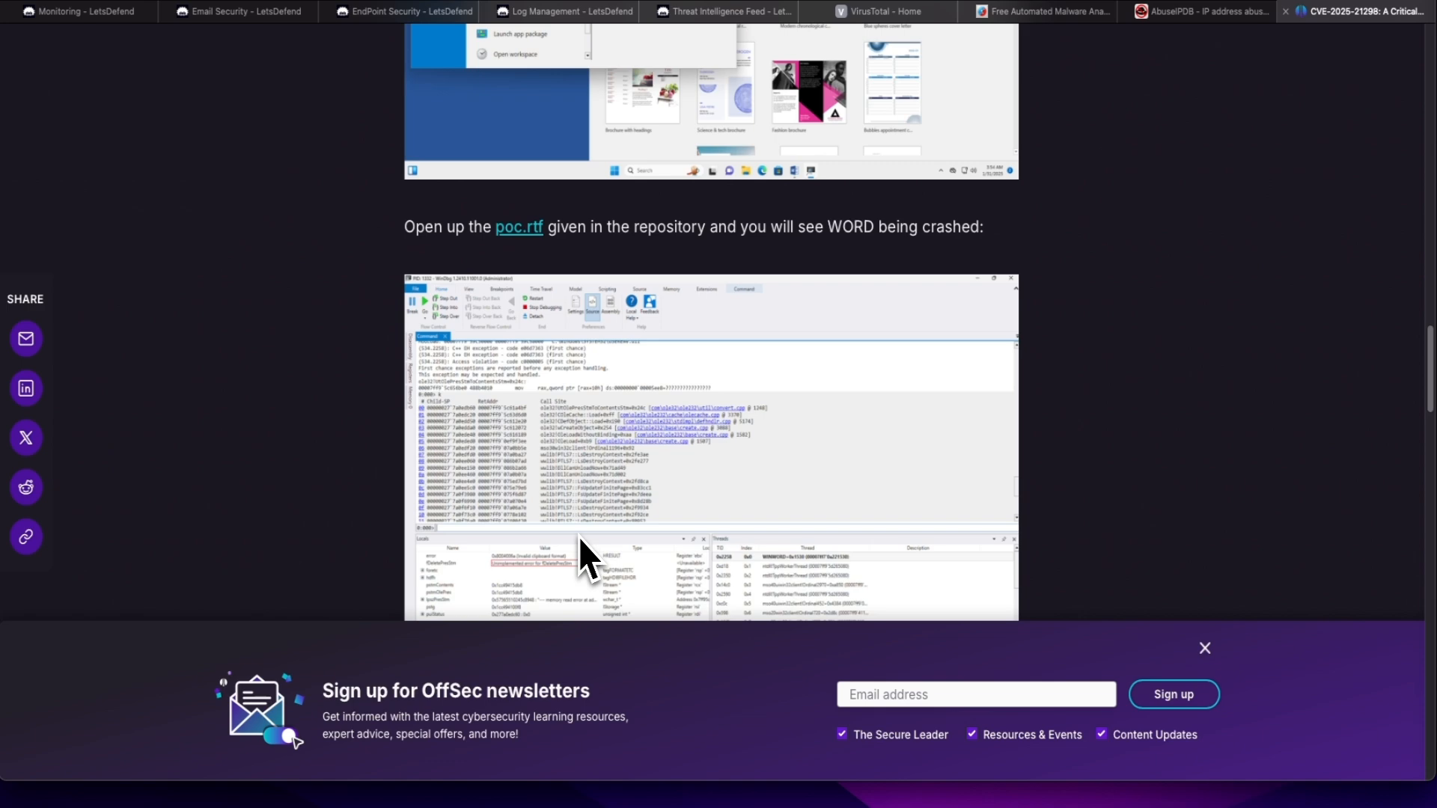
scroll(578, 537, "down", 5)
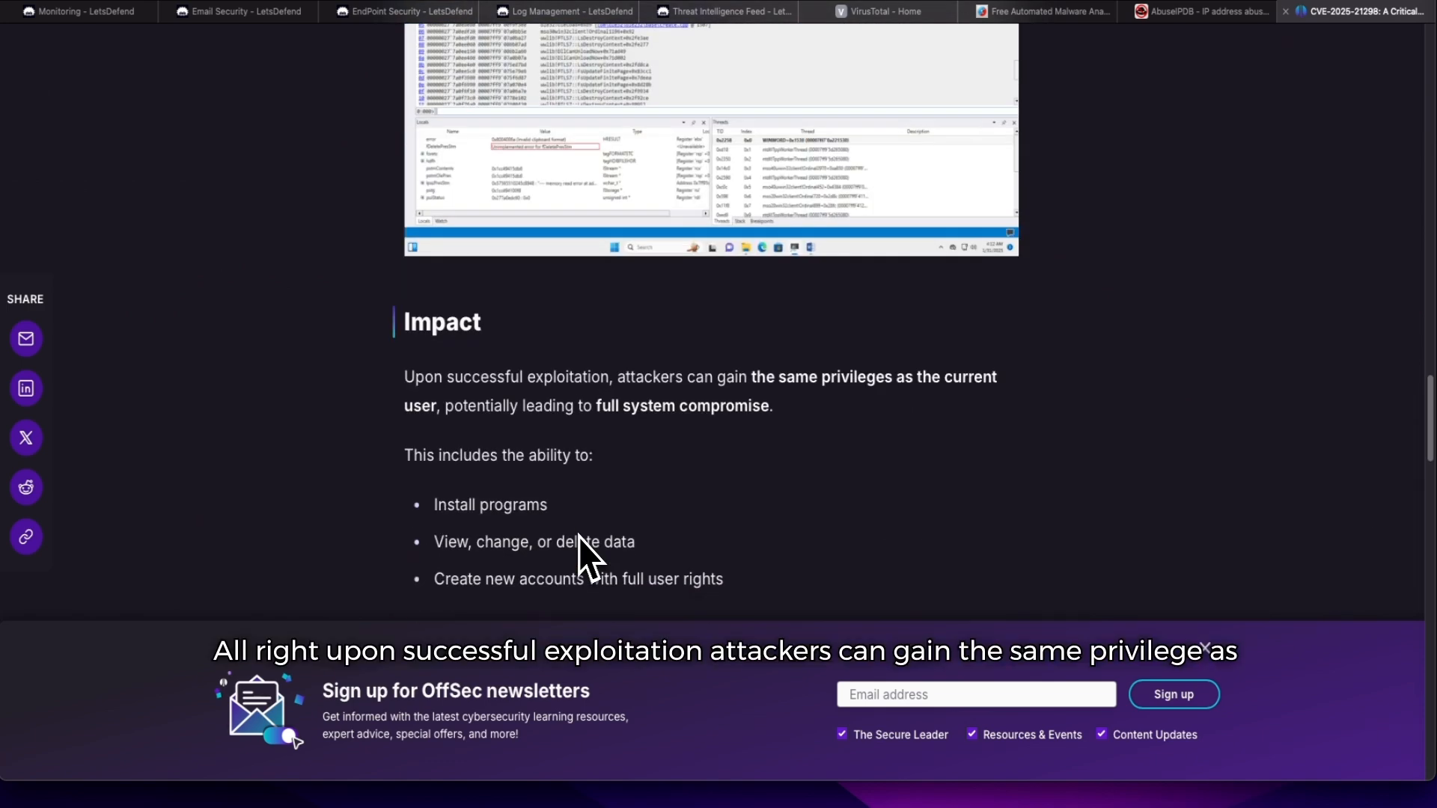
scroll(578, 538, "down", 2)
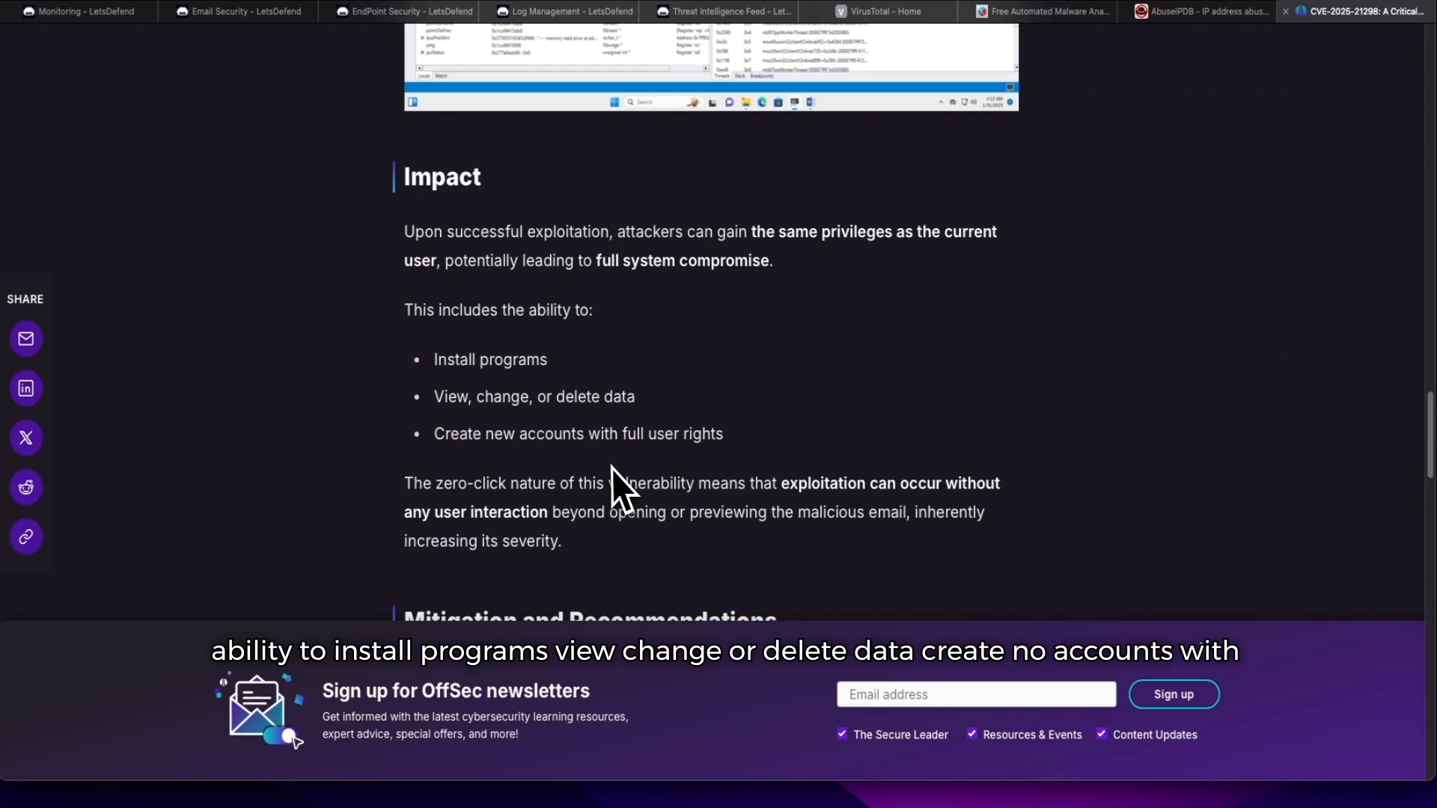
scroll(668, 454, "down", 1)
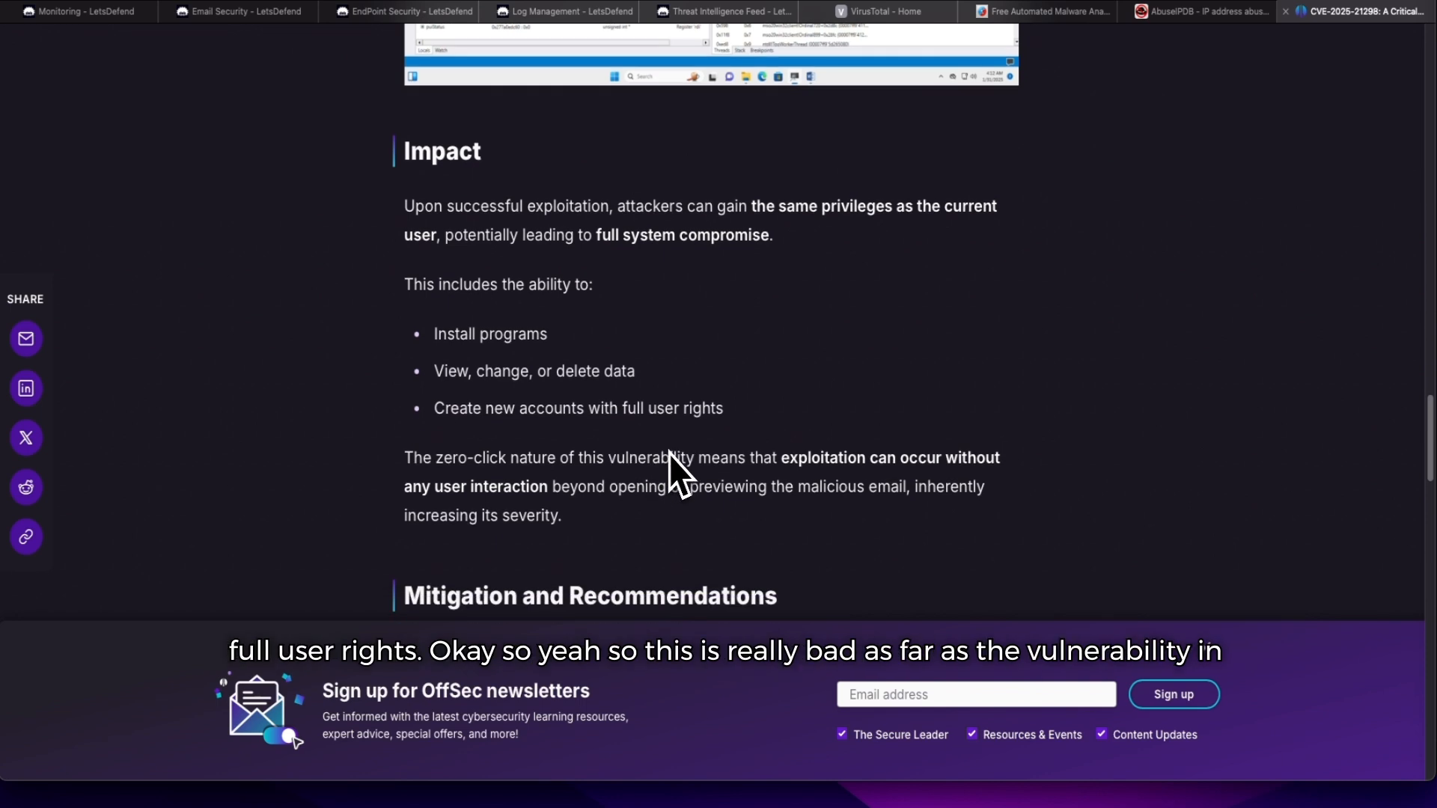
scroll(669, 453, "down", 1)
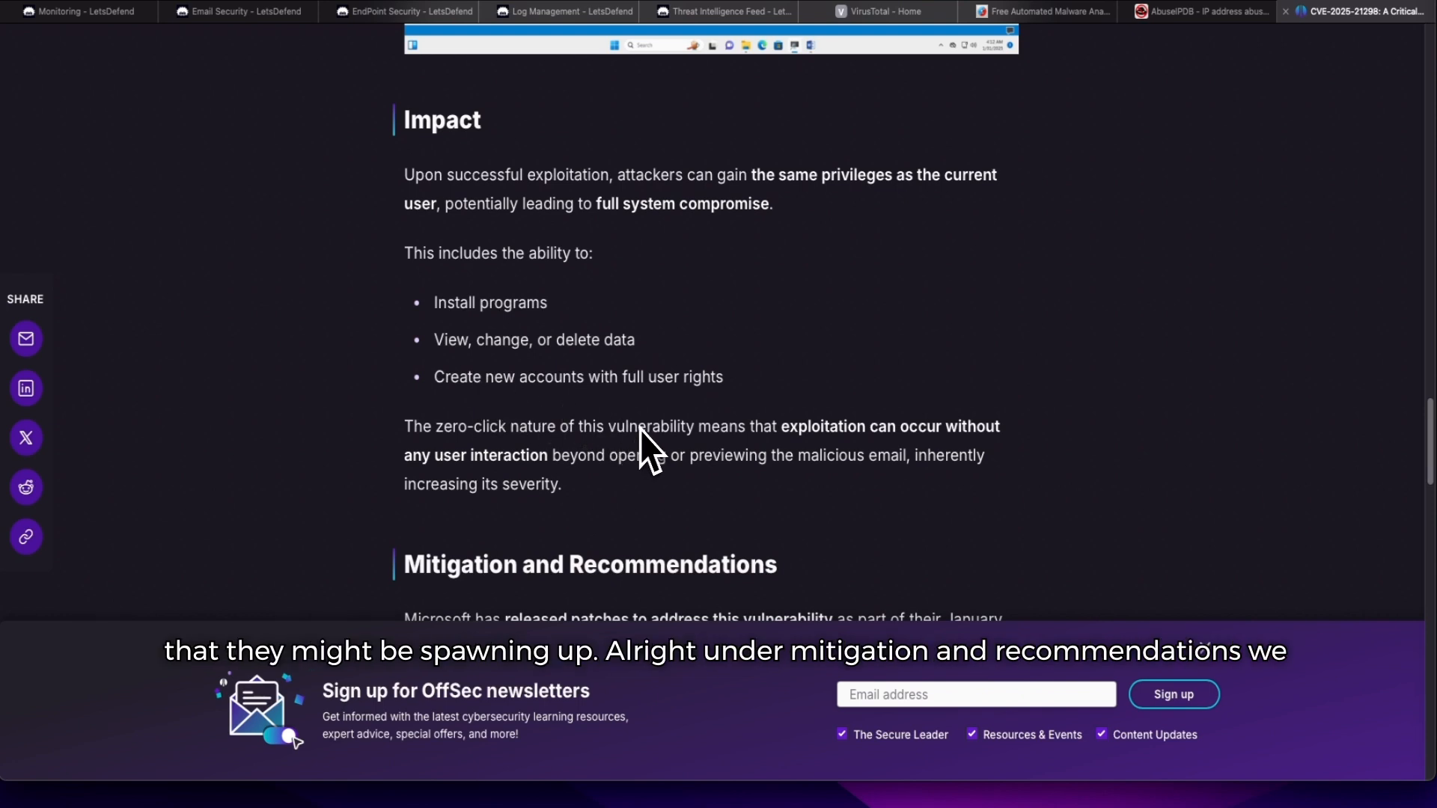
Step: Read the article's mitigation and recommendations section and return to its introduction
scroll(636, 431, "down", 3)
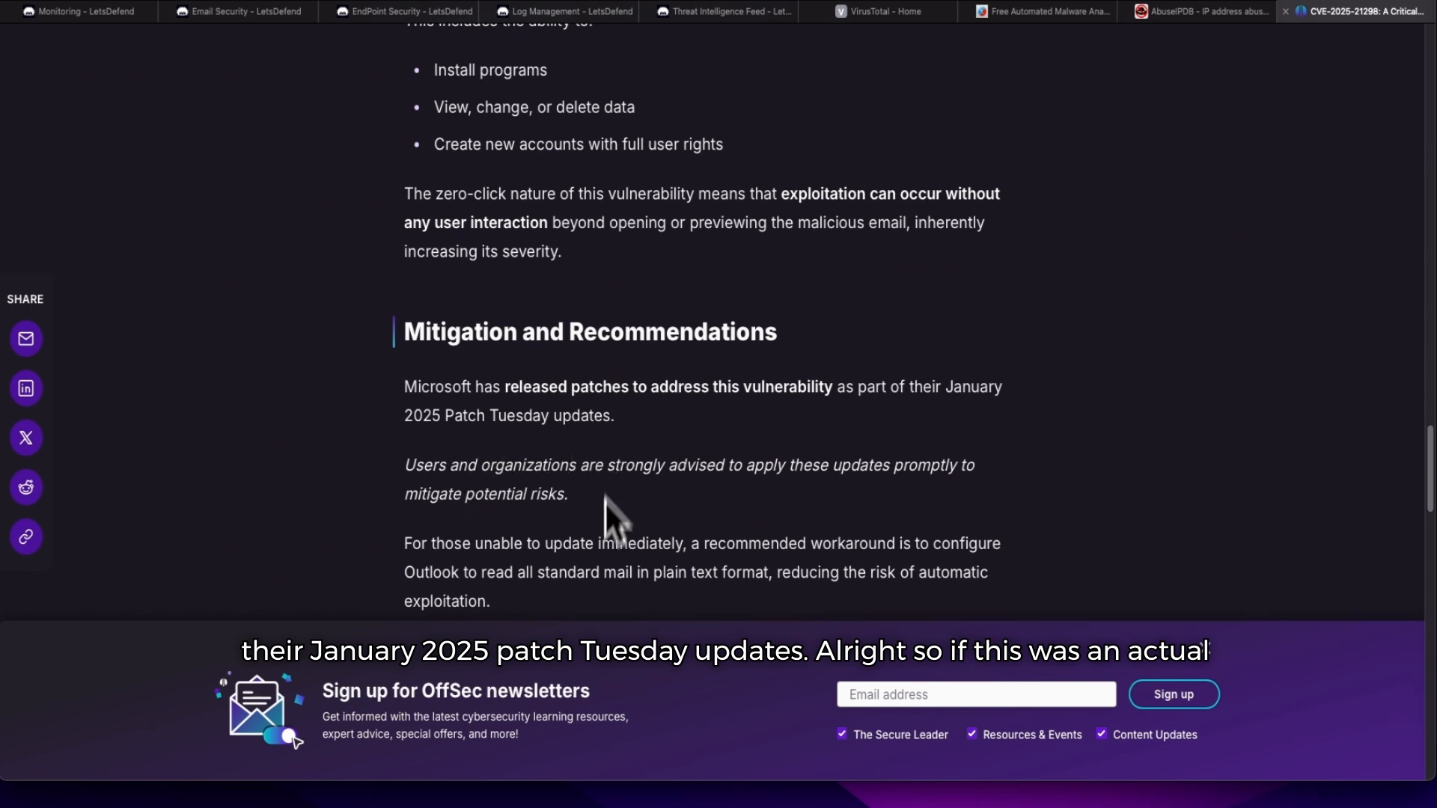
scroll(604, 500, "down", 1)
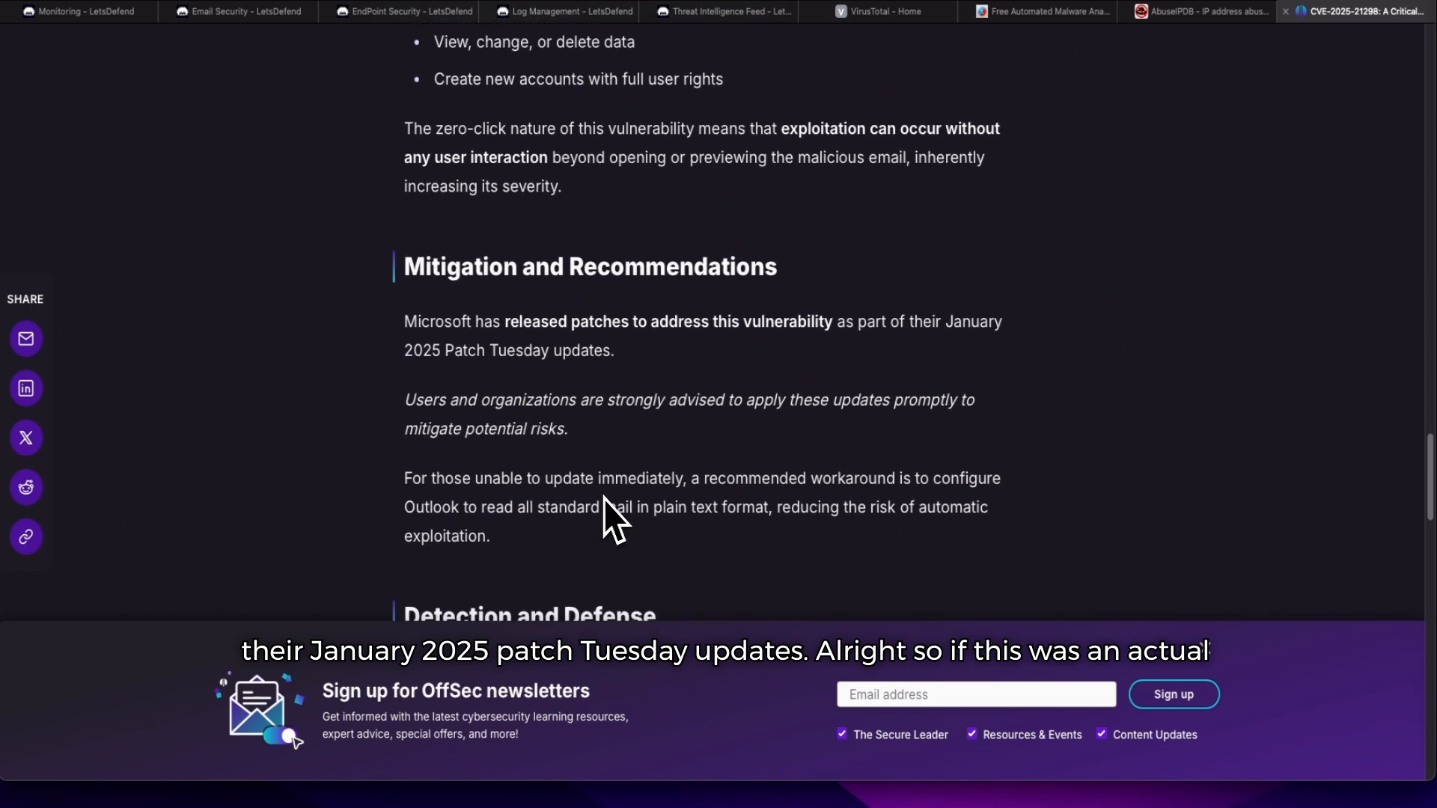
scroll(604, 500, "up", 1)
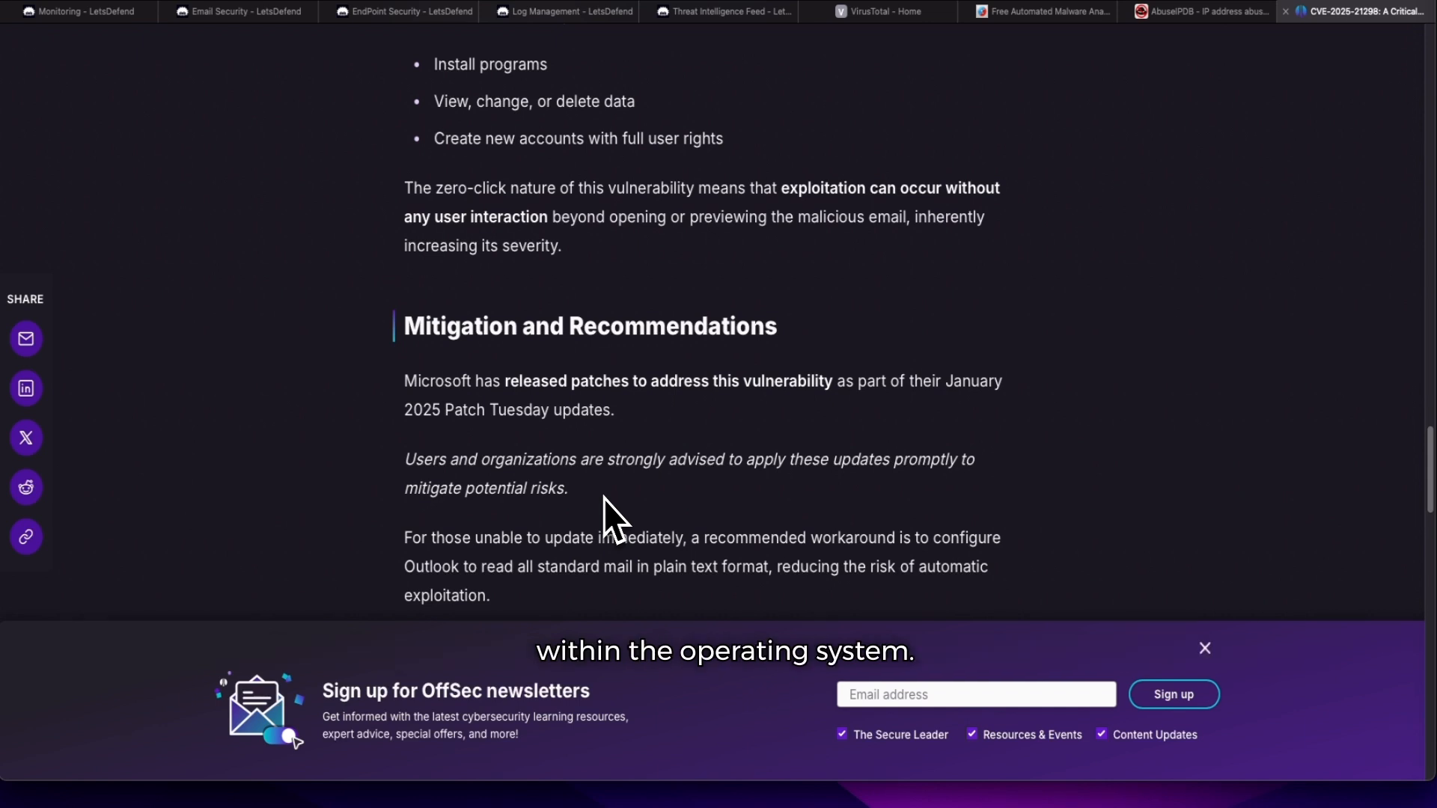
scroll(629, 487, "up", 4)
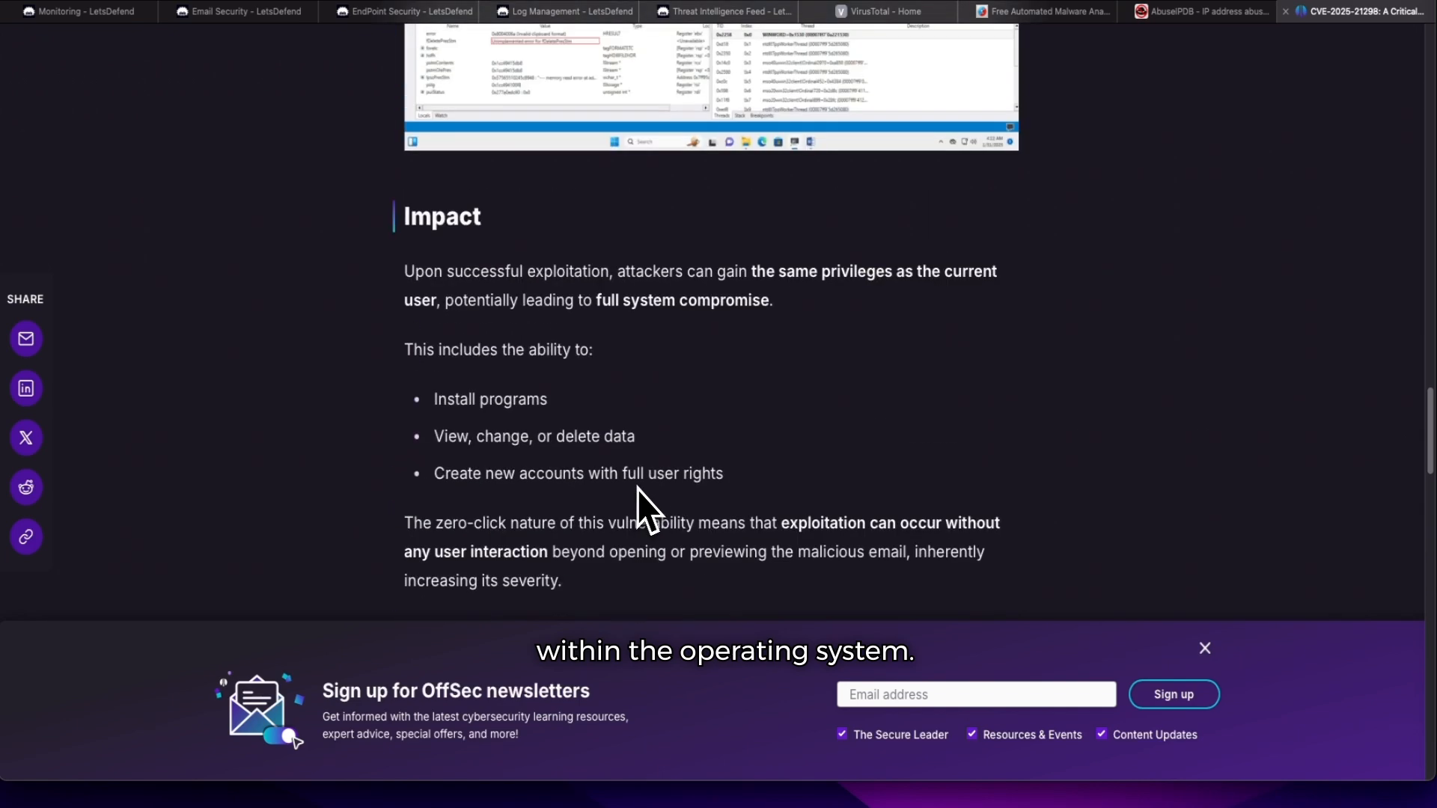
scroll(636, 490, "up", 15)
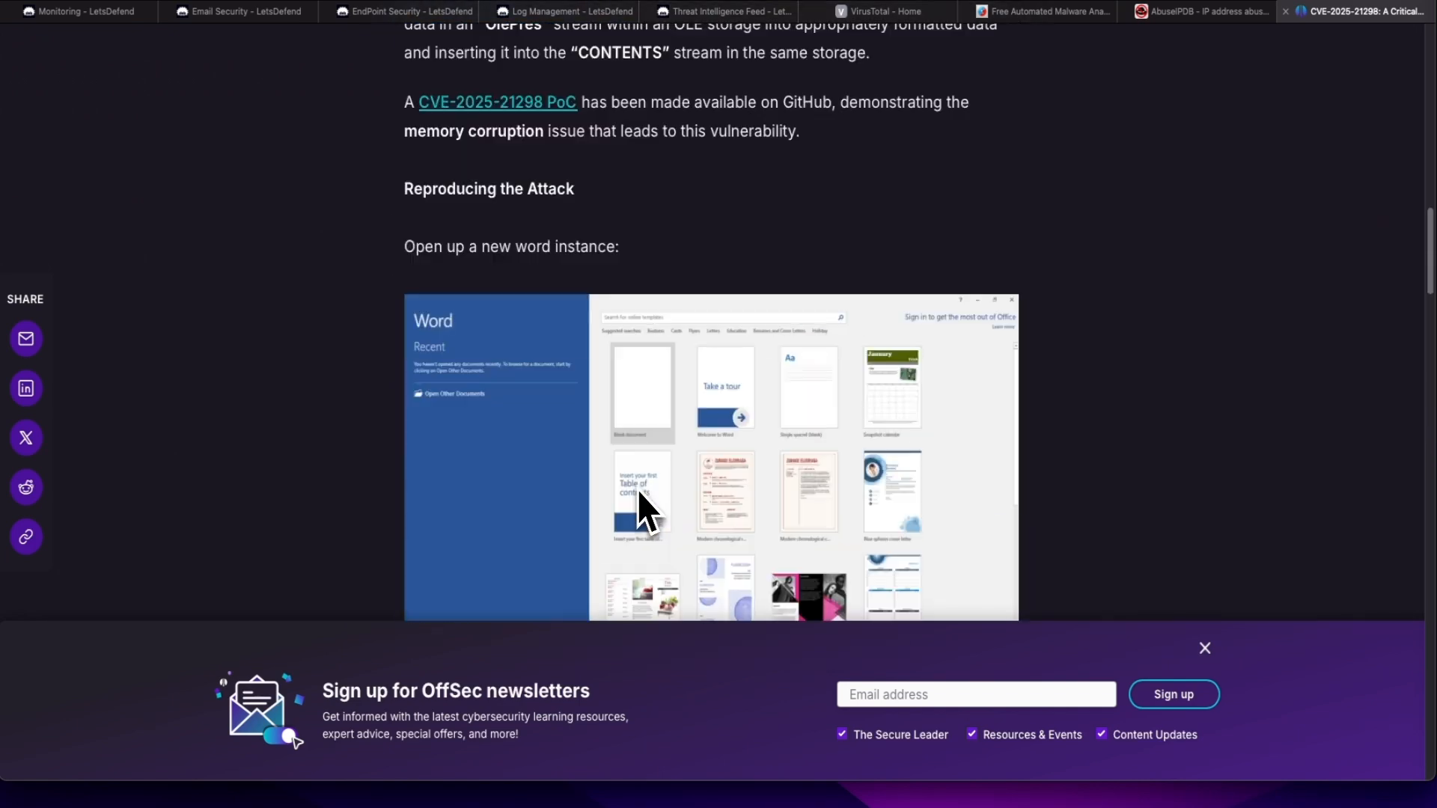
scroll(640, 494, "up", 10)
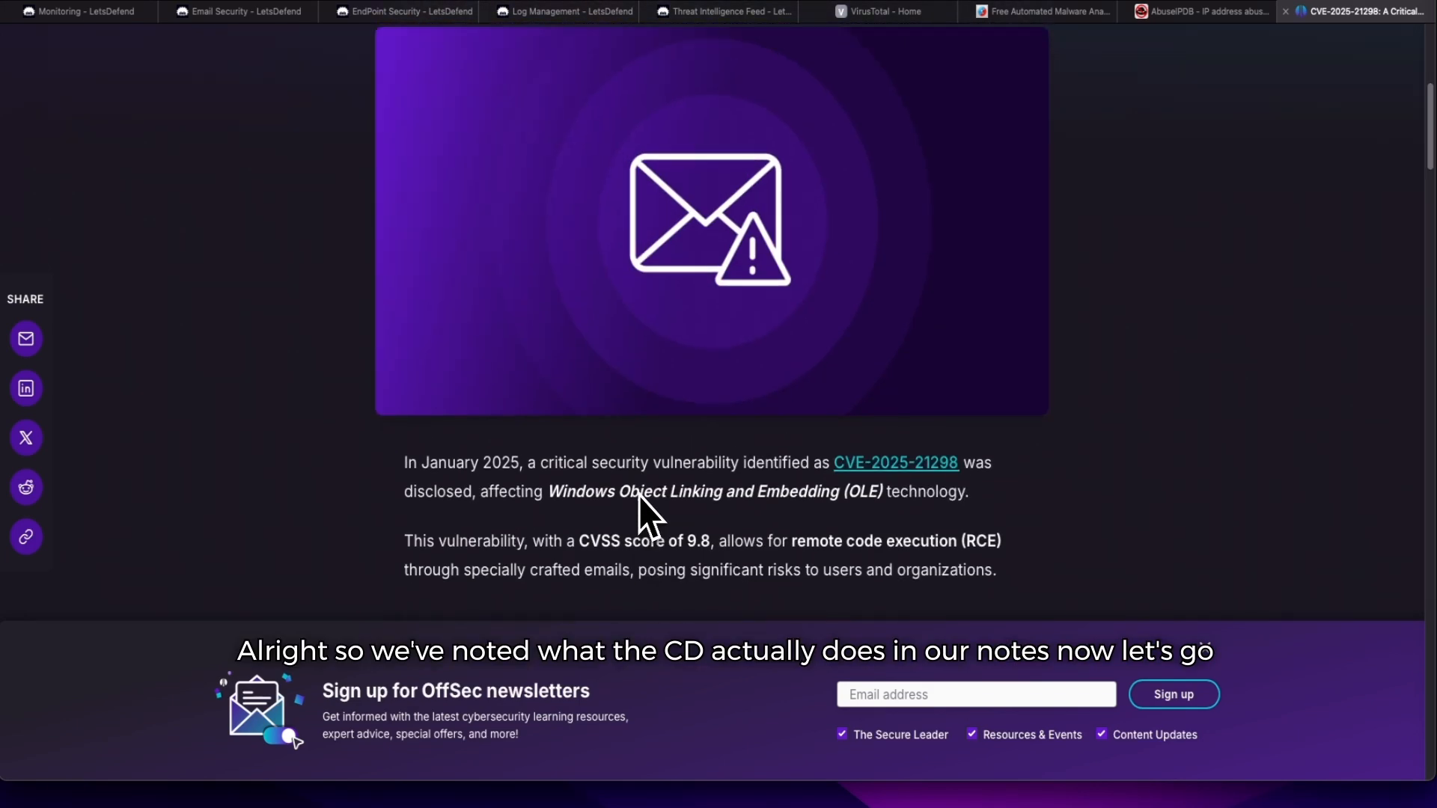
scroll(639, 497, "down", 1)
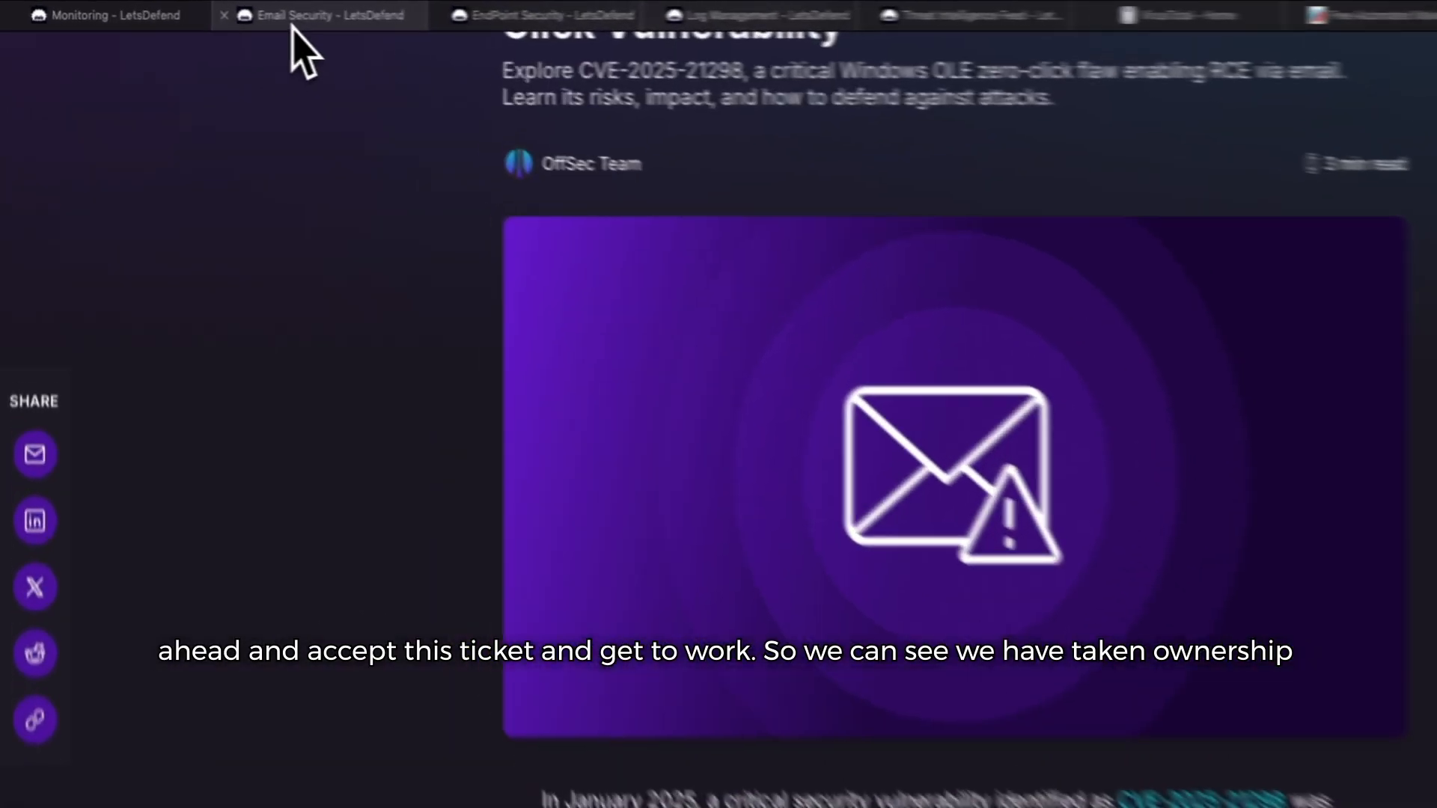
Step: Return to the LetsDefend monitoring page and take ownership of the SOC336 alert with EventID 314, confirming the request
left_click(223, 14)
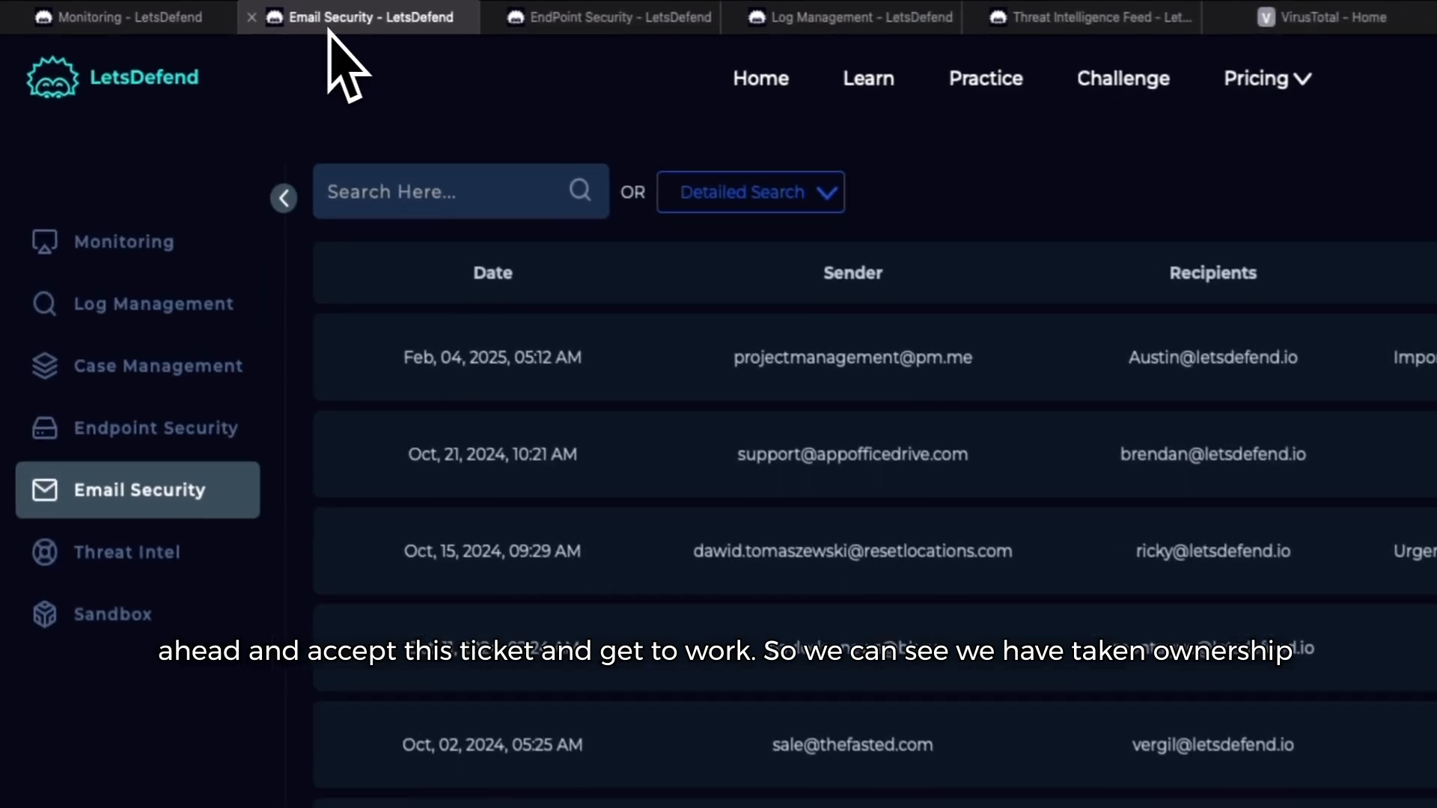
left_click(78, 11)
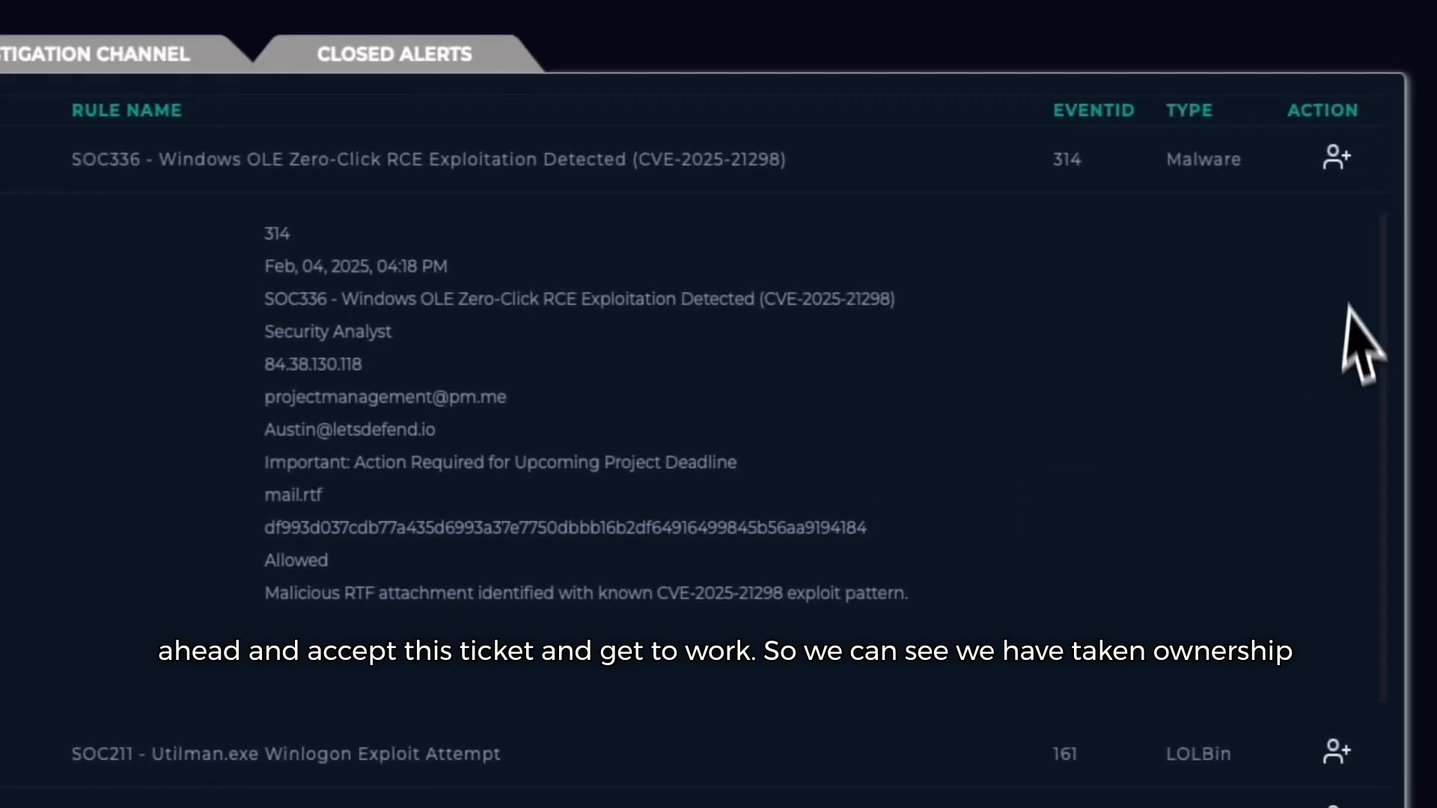
left_click(1325, 159)
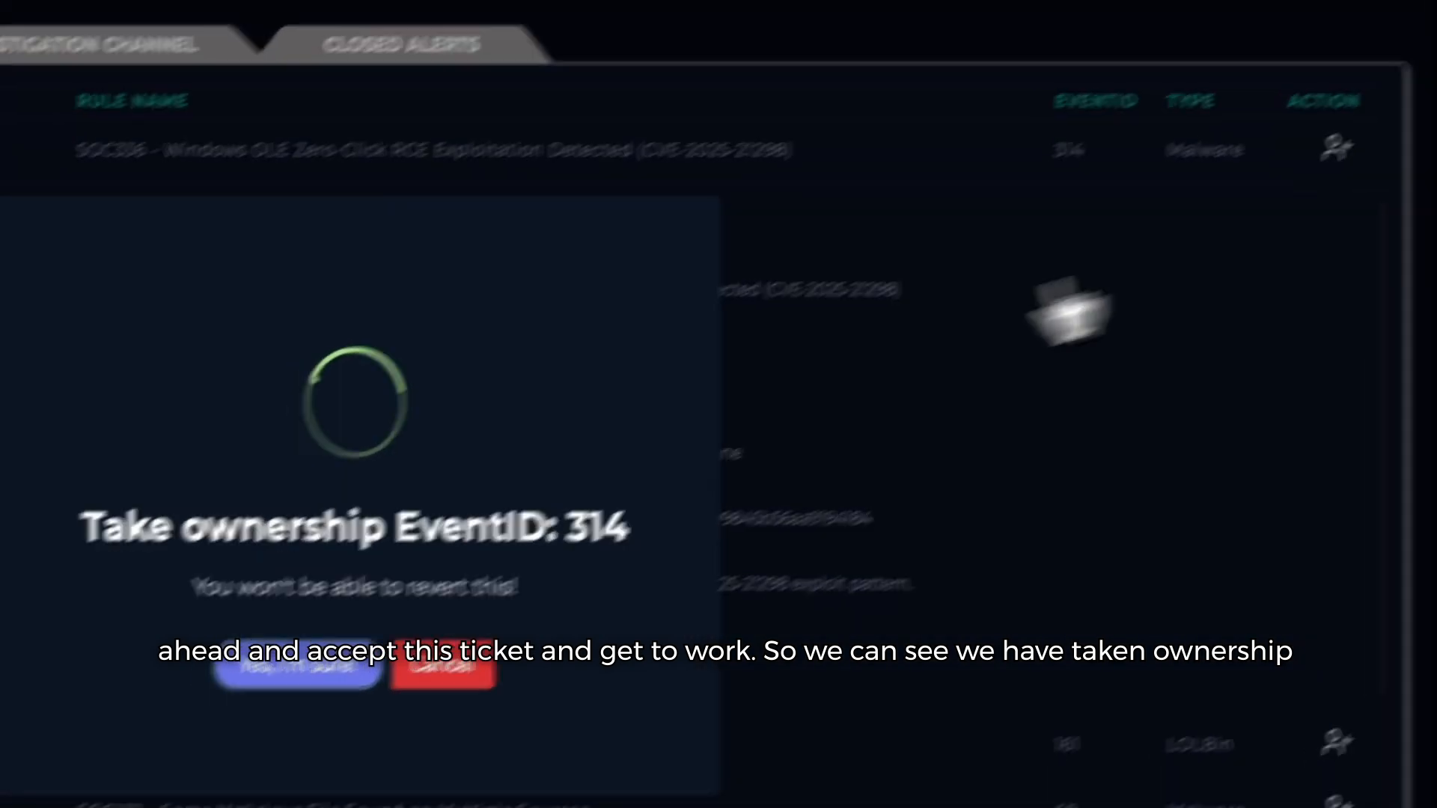
left_click(575, 554)
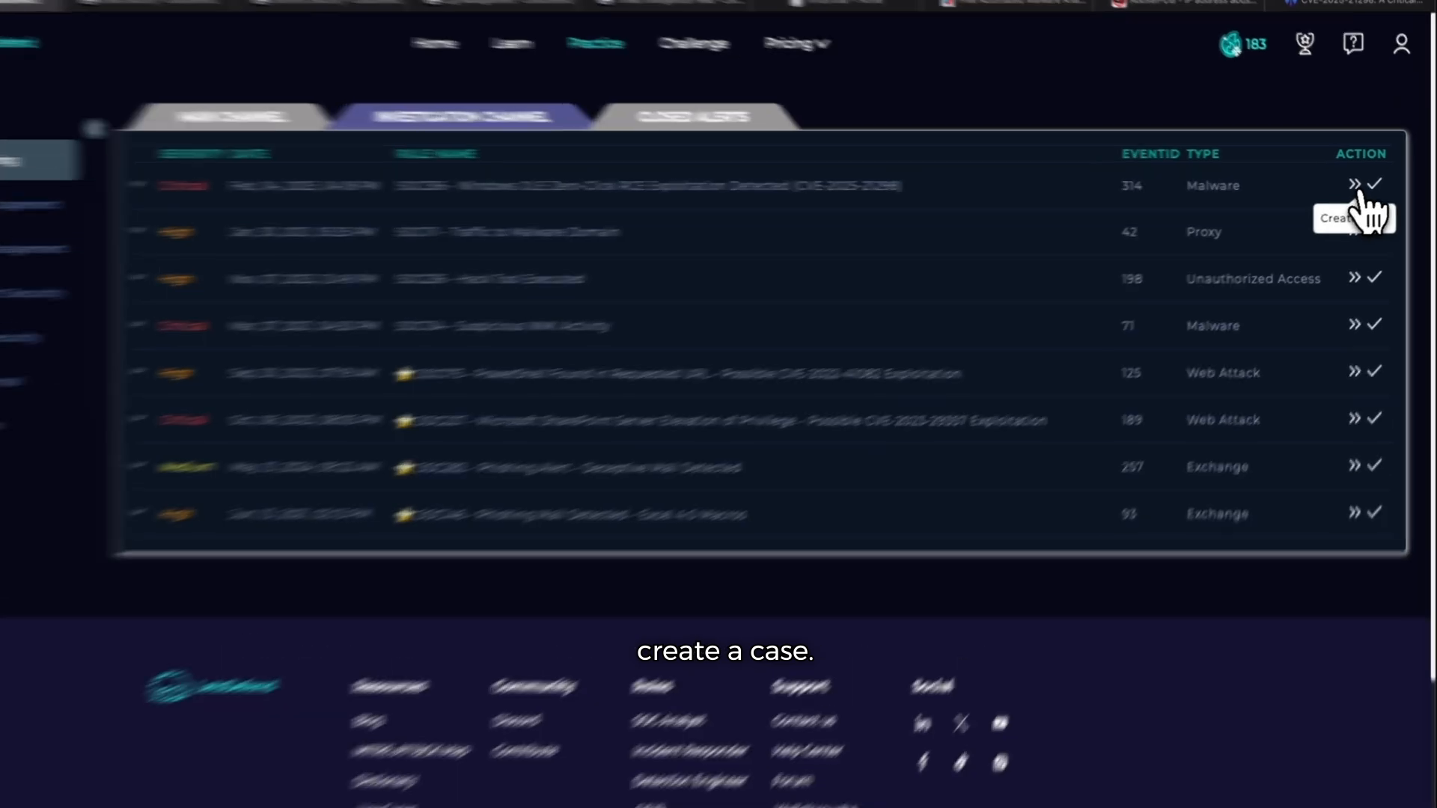
Step: Create a case for the SOC336 alert with EventID 314 and start its playbook
left_click(1363, 186)
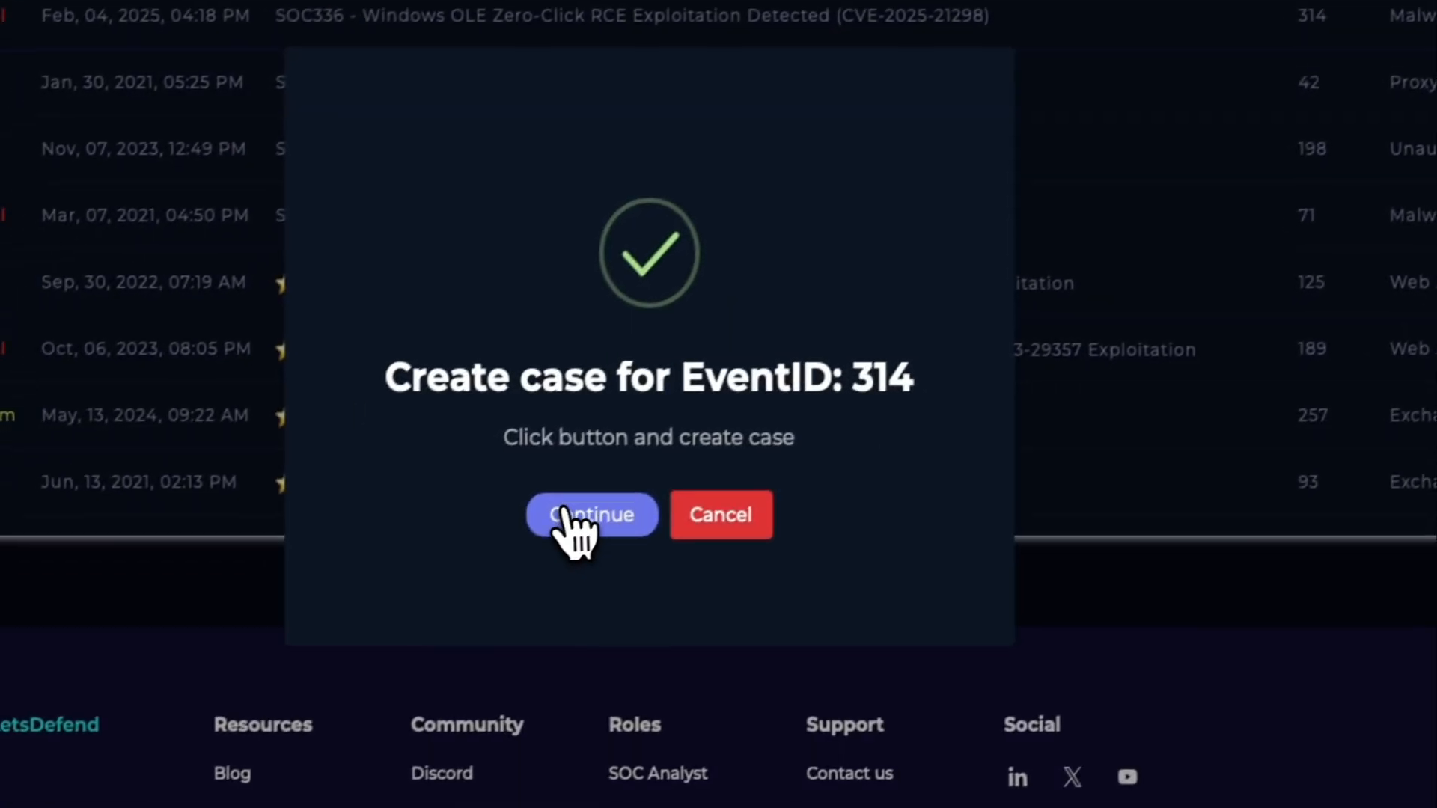
left_click(565, 513)
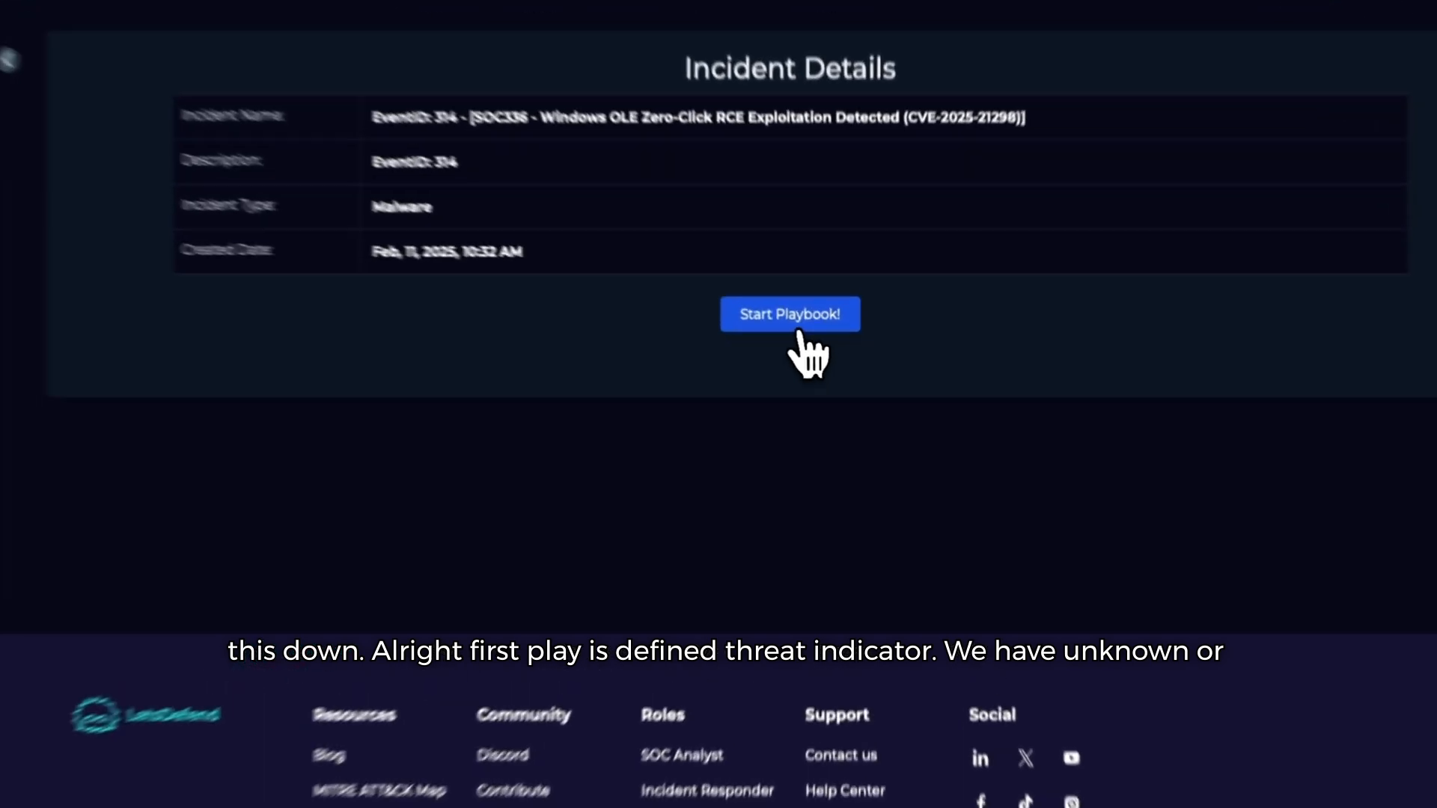
left_click(814, 343)
Step: Set the playbook's threat indicator to Other and answer the malware quarantine question with Not Quarantined
left_click(743, 367)
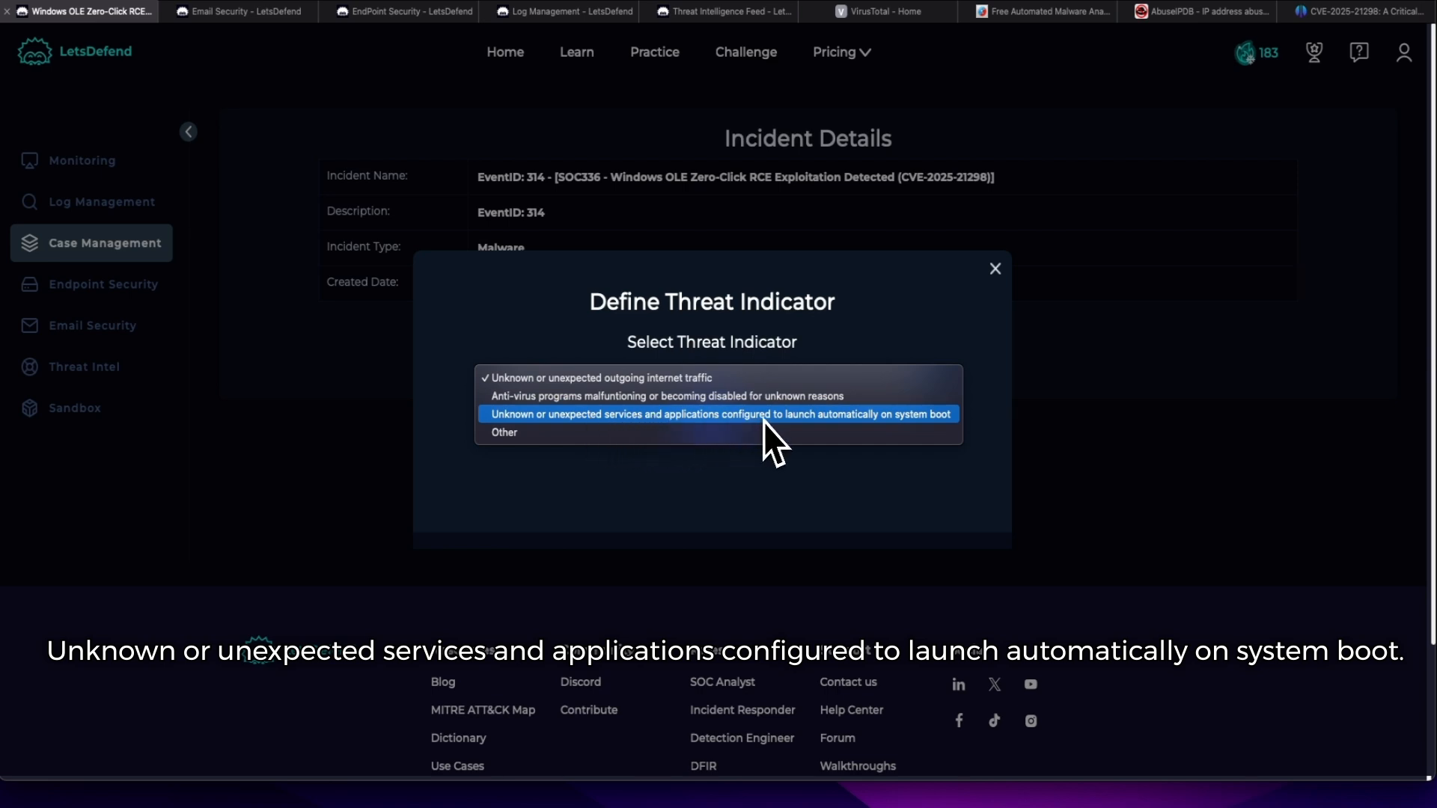
left_click(547, 433)
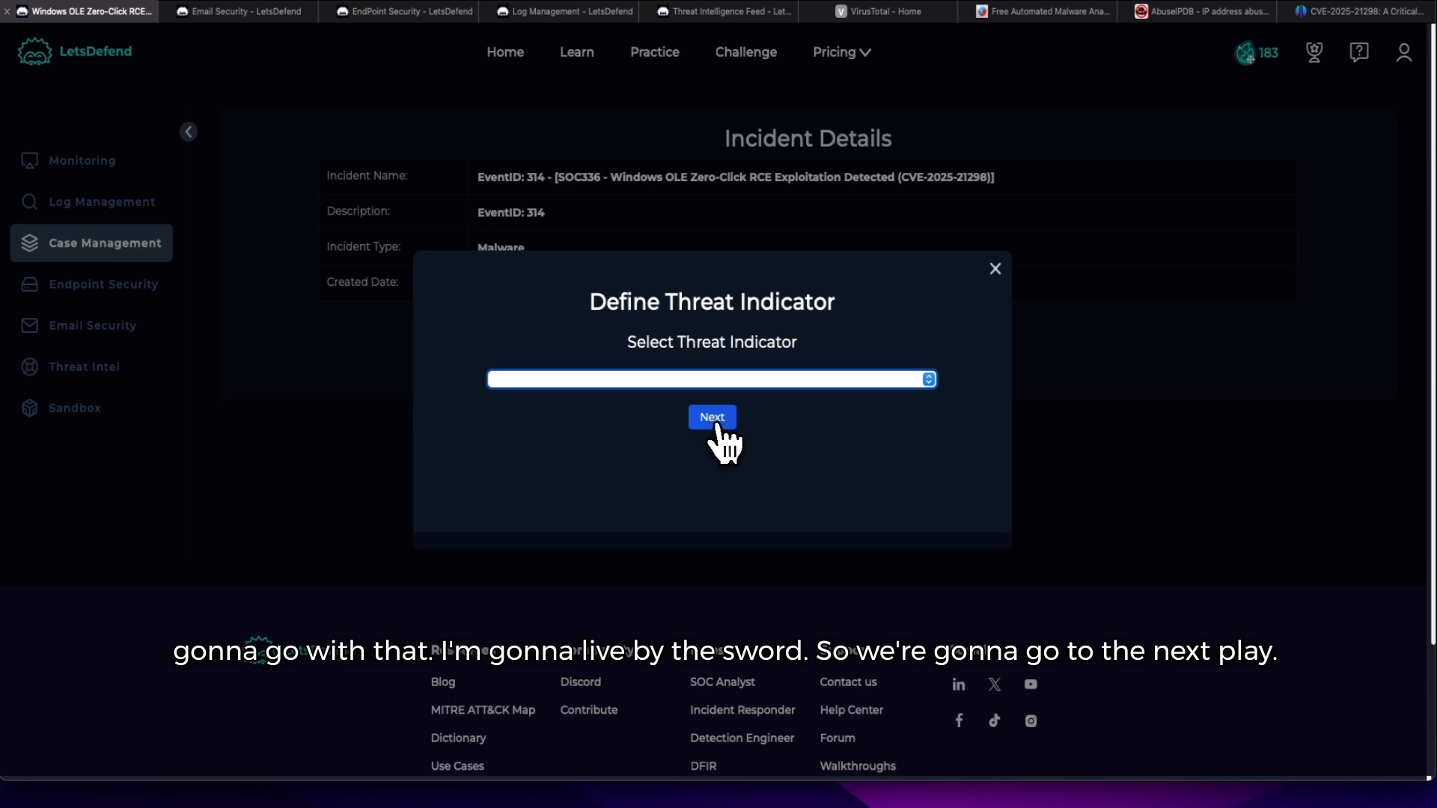
left_click(712, 417)
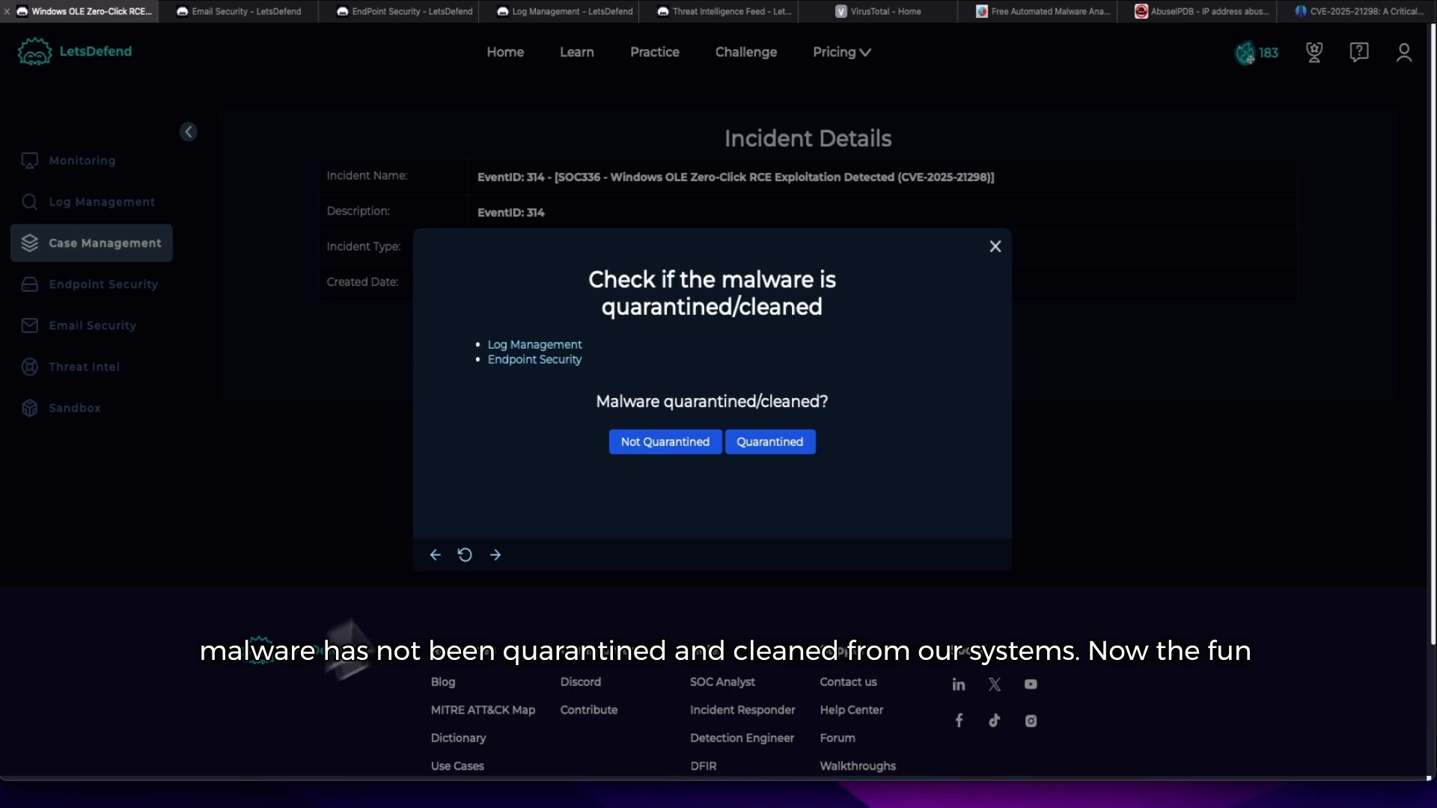
left_click(648, 447)
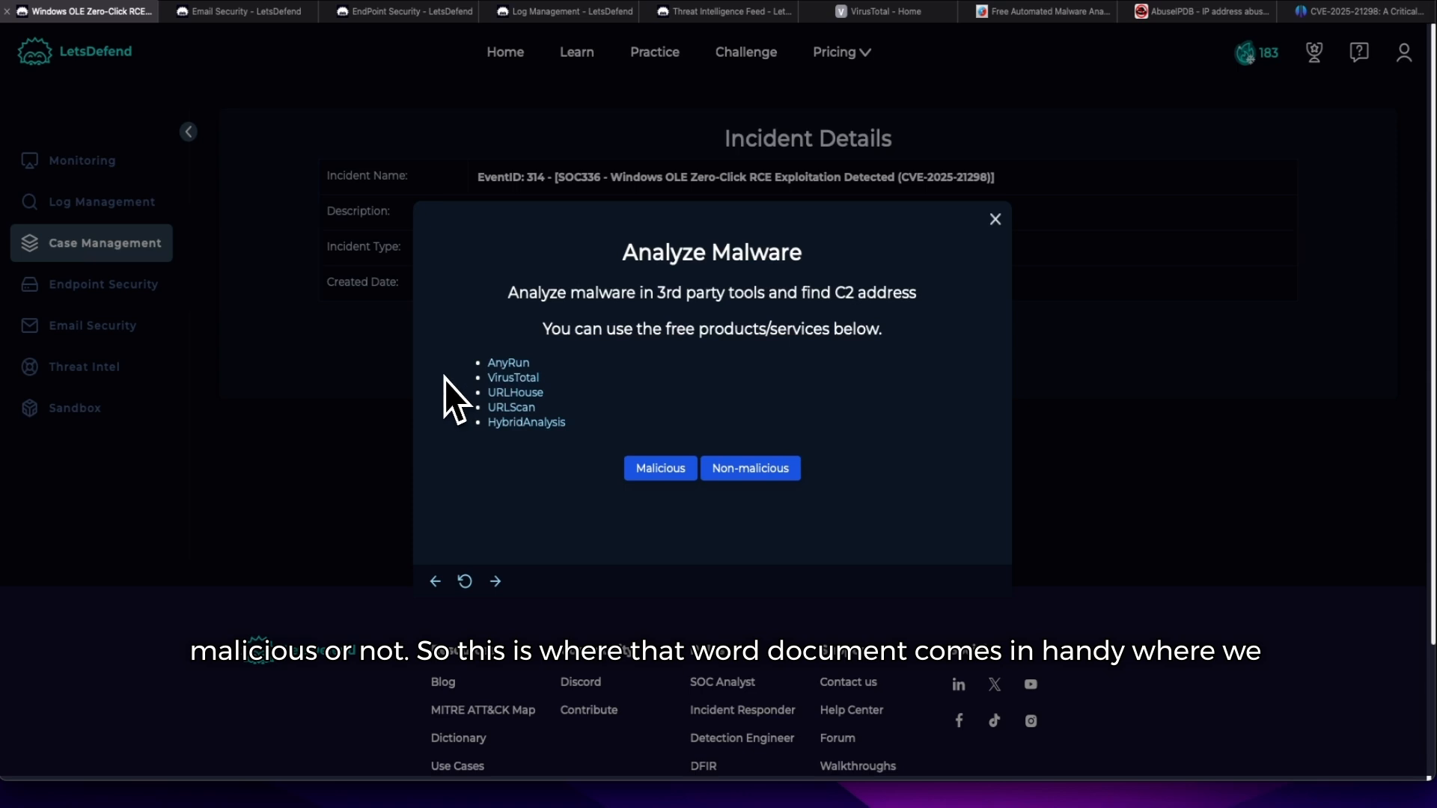
Step: Search Email Security for the alert's source email address and open the message about the upcoming project deadline
left_click(236, 17)
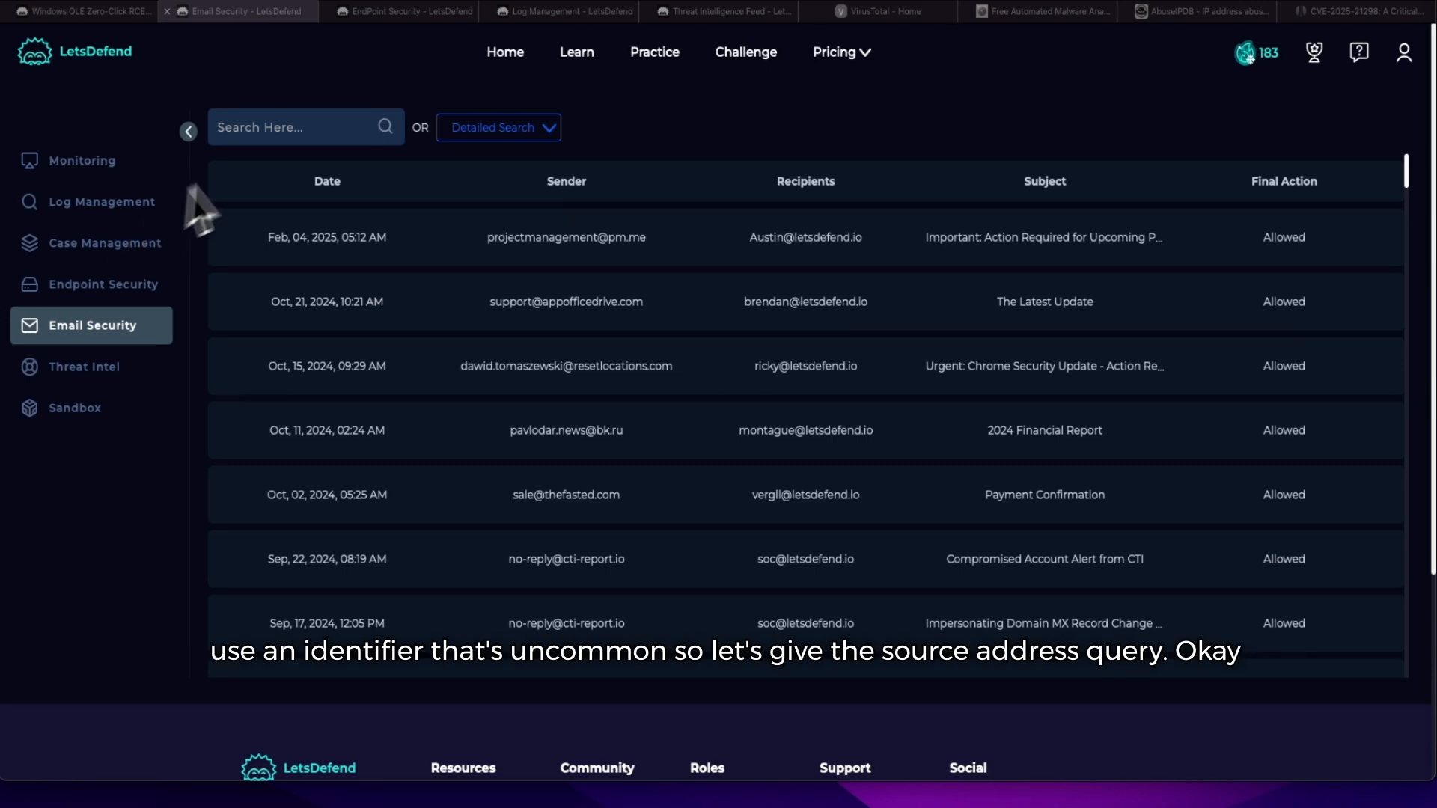
left_click(266, 135)
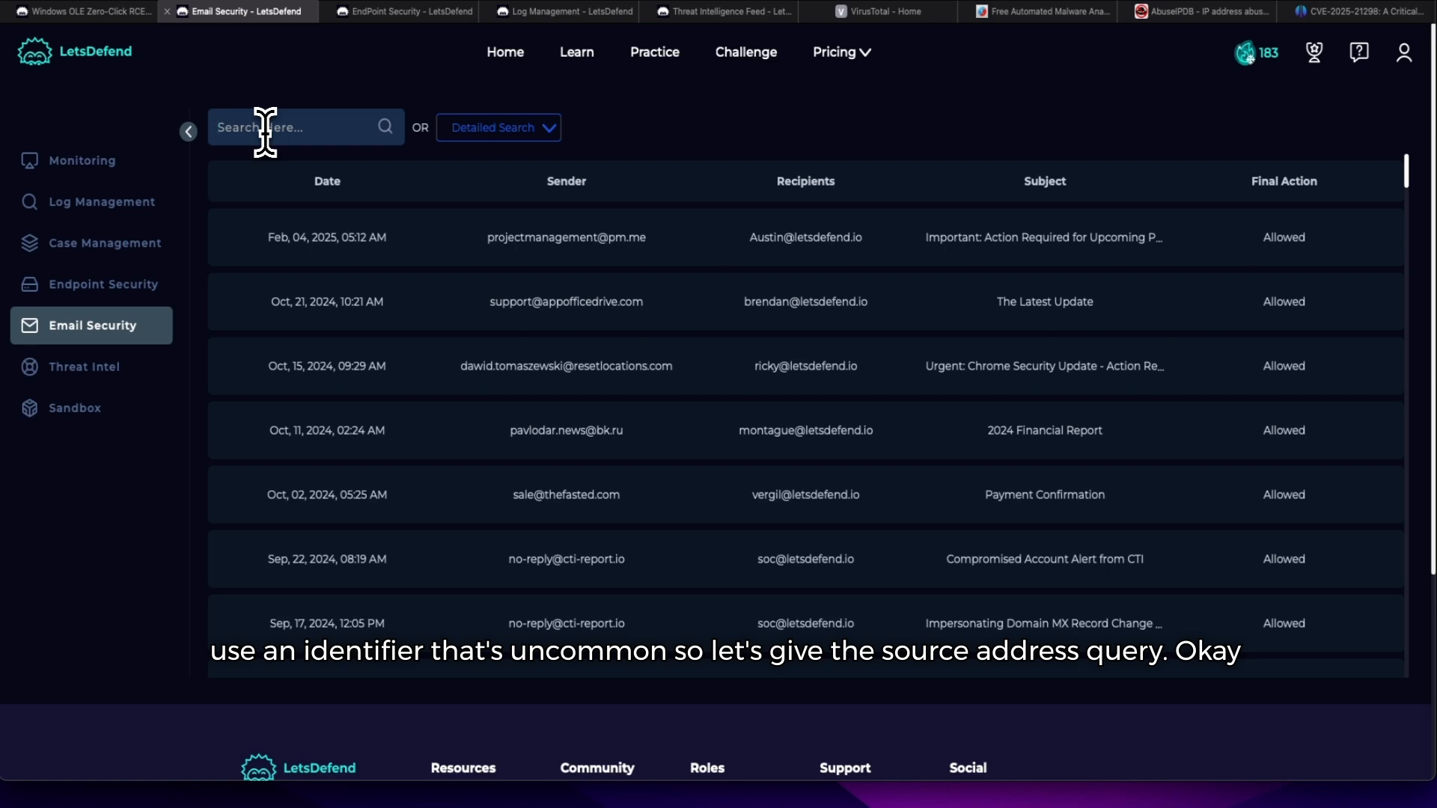
key("ctrl+v")
key("Return")
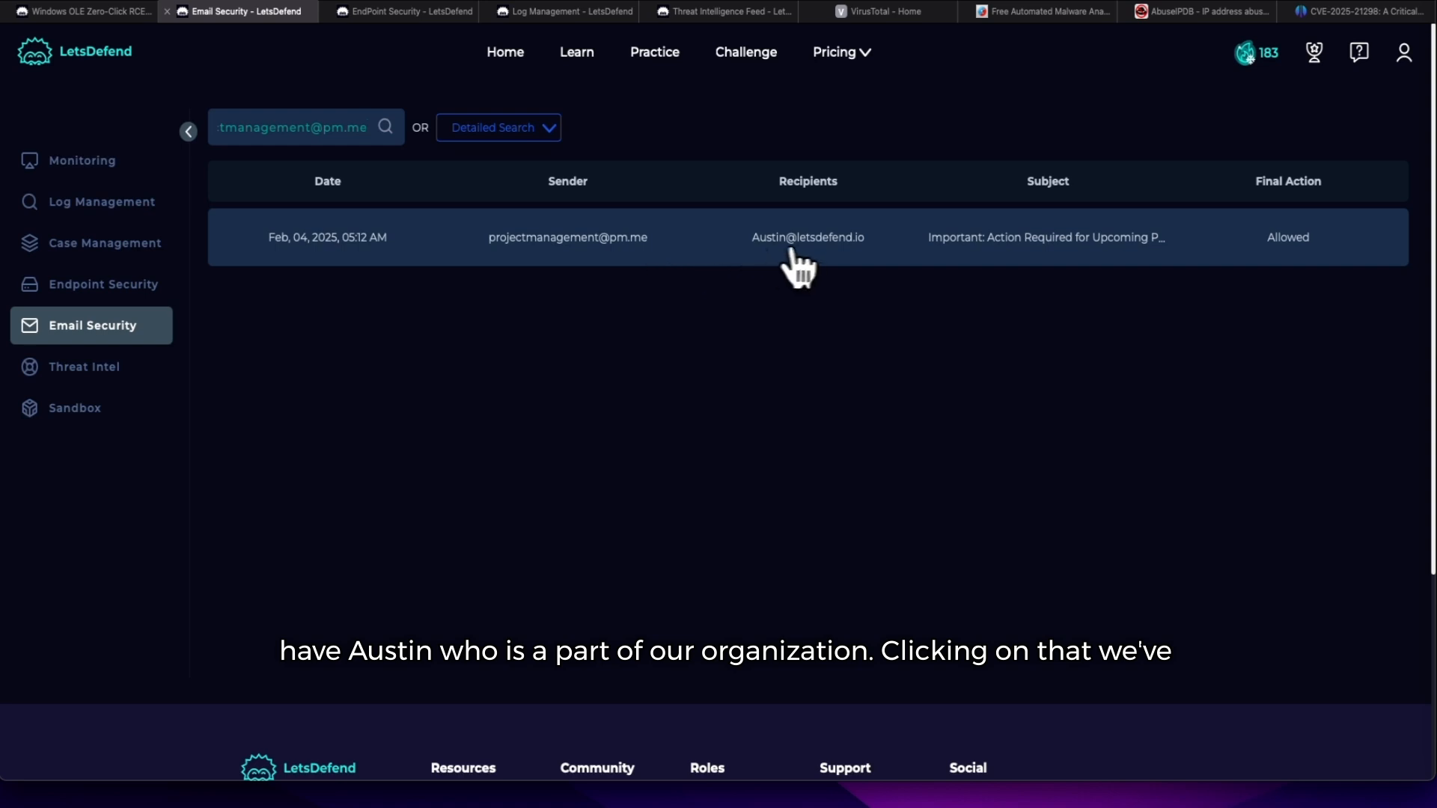
left_click(820, 255)
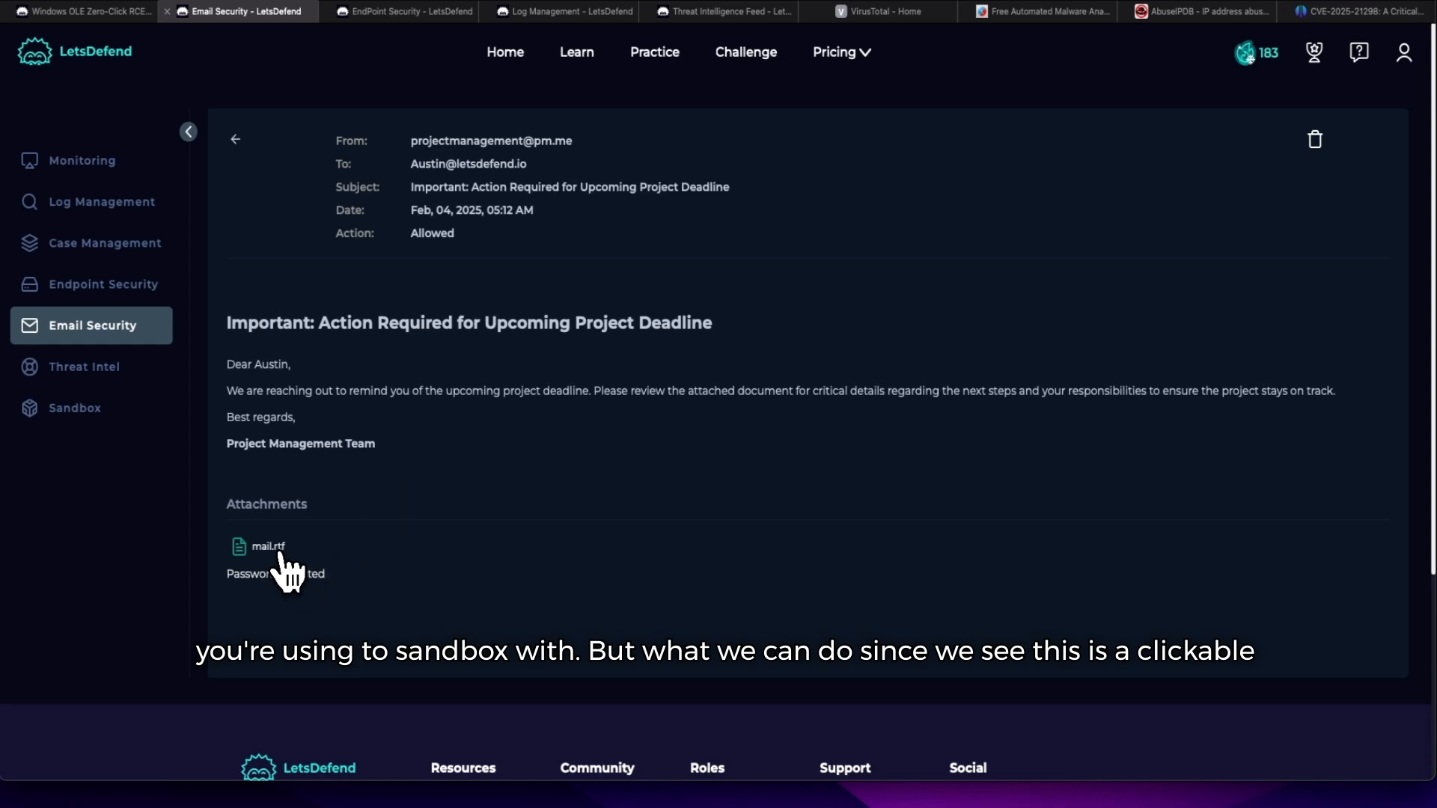
Step: Copy the link of the mail.rtf attachment and look up that URL in VirusTotal
right_click(272, 545)
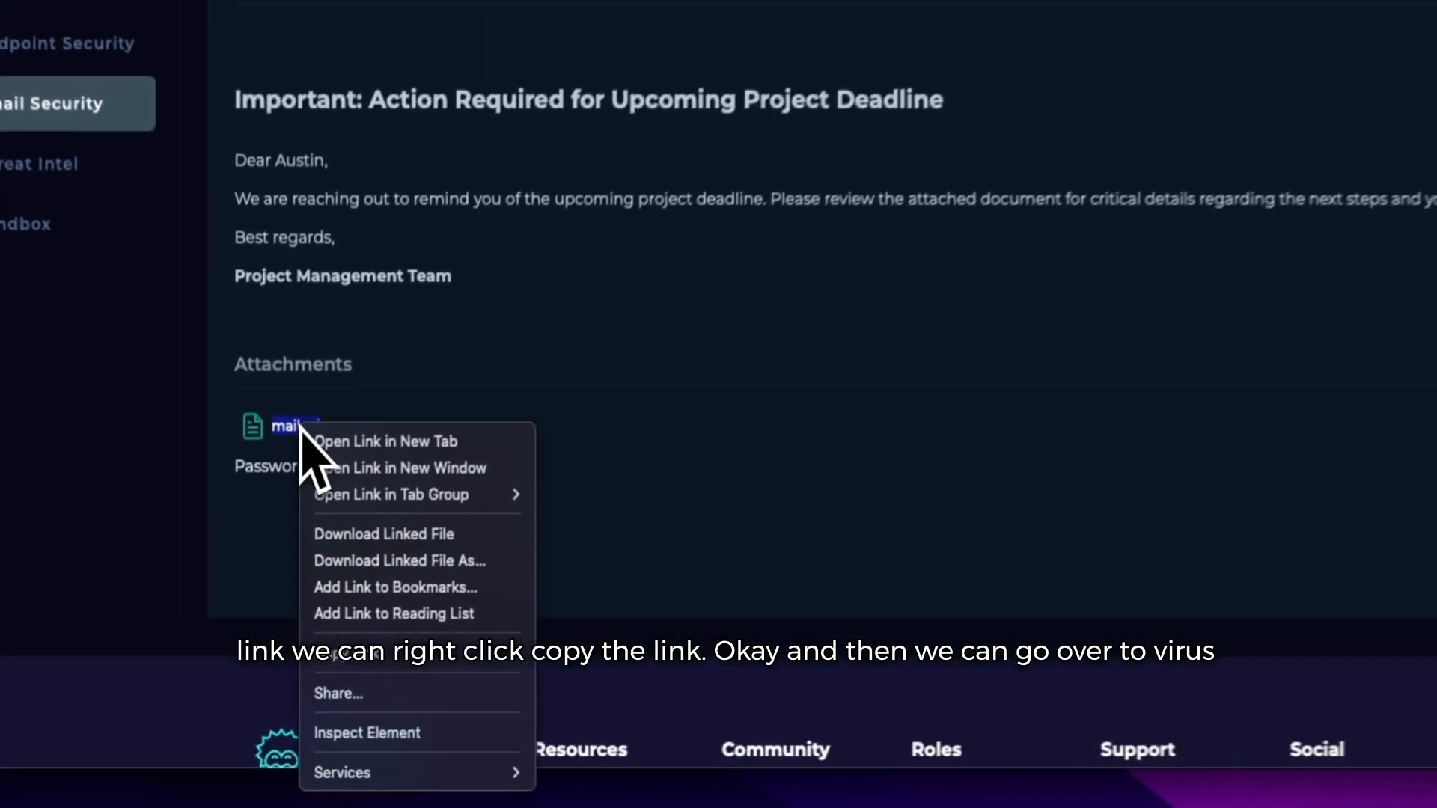
left_click(366, 653)
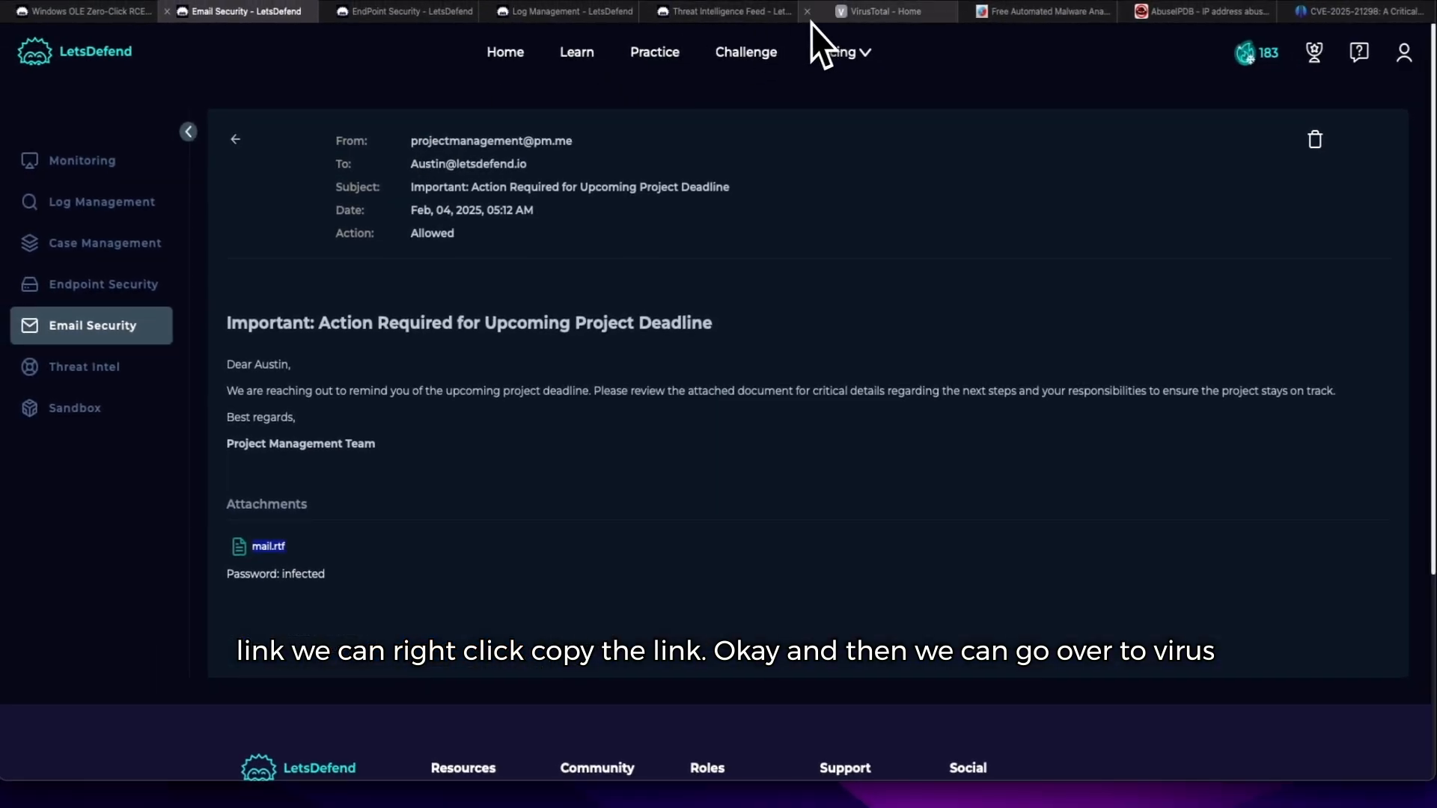
left_click(840, 16)
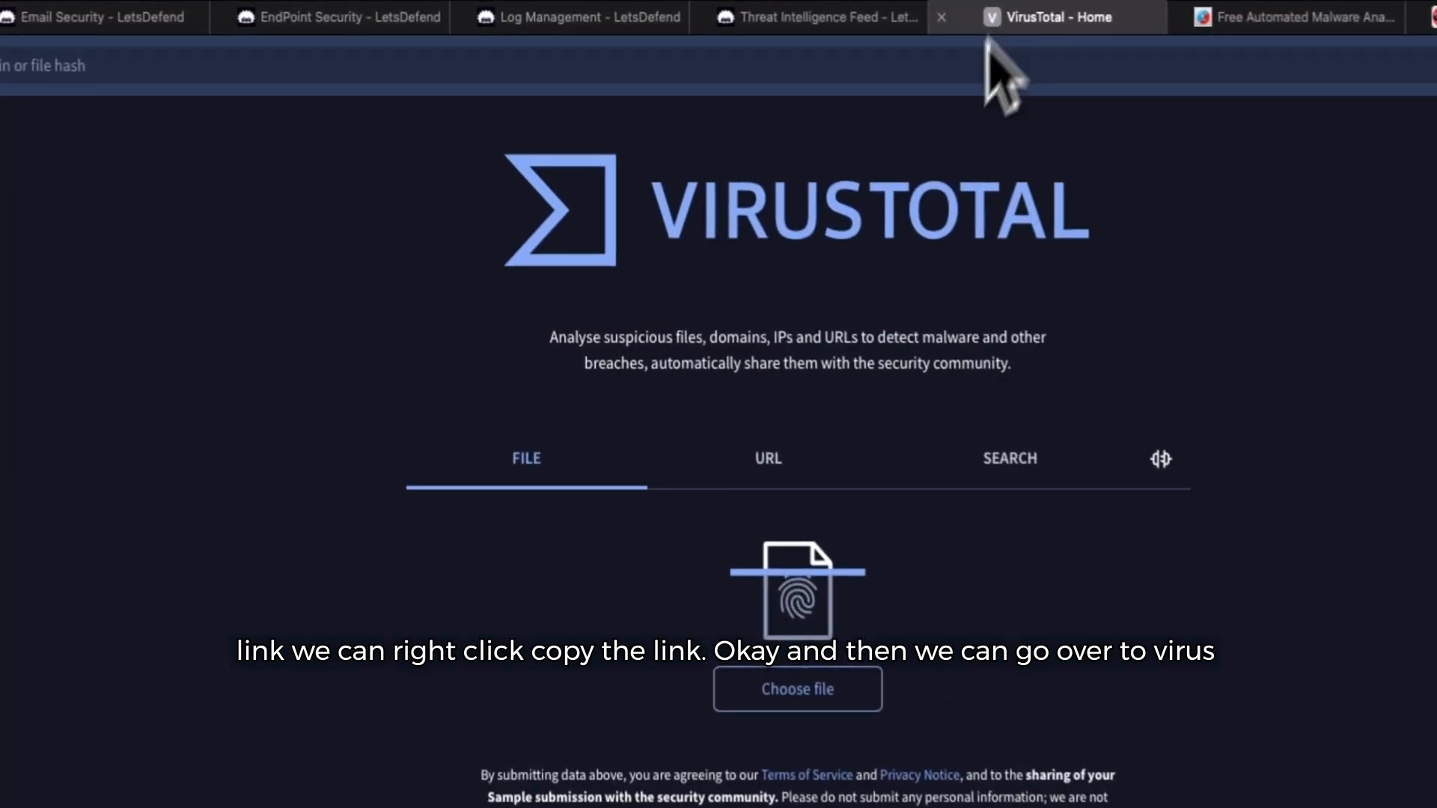
right_click(253, 69)
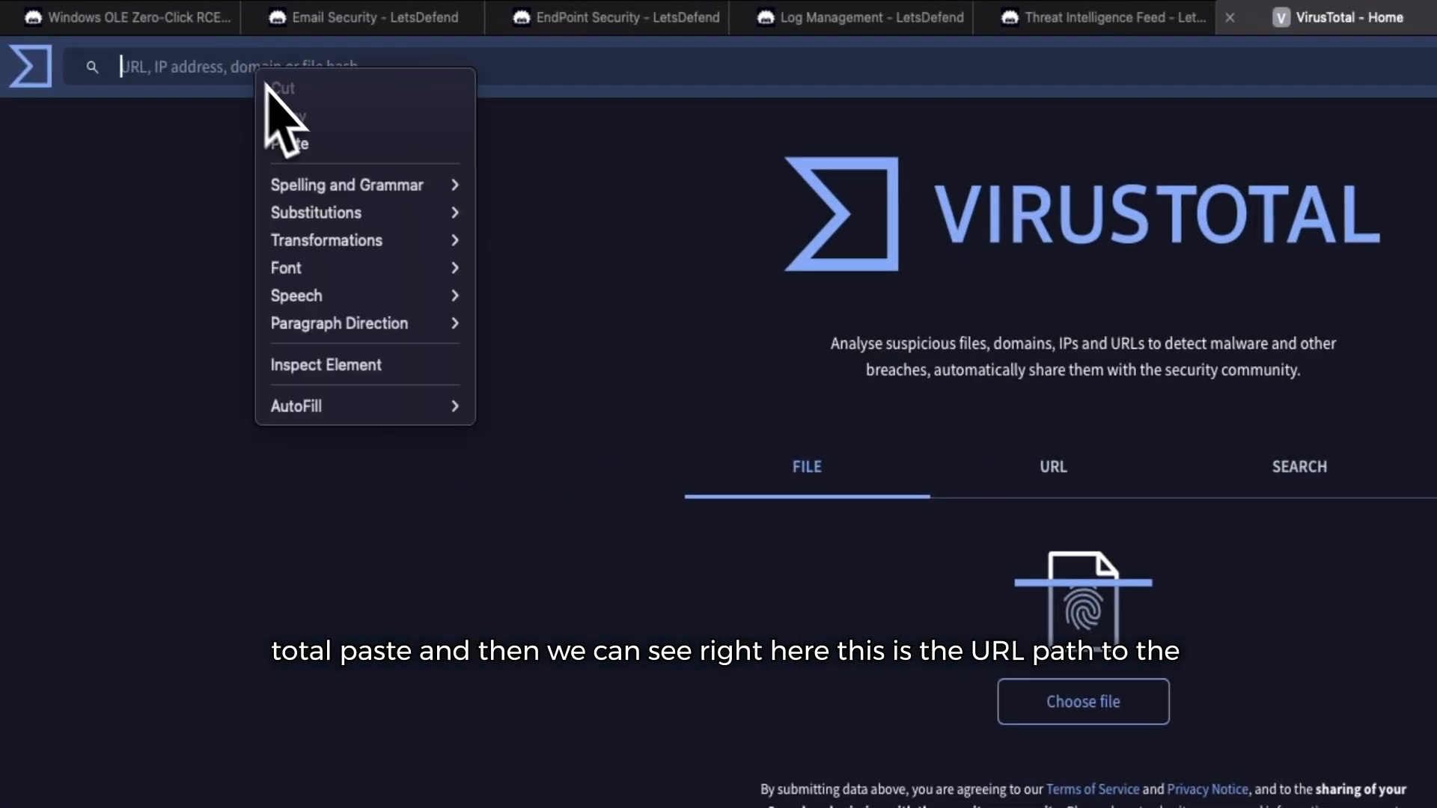
left_click(309, 142)
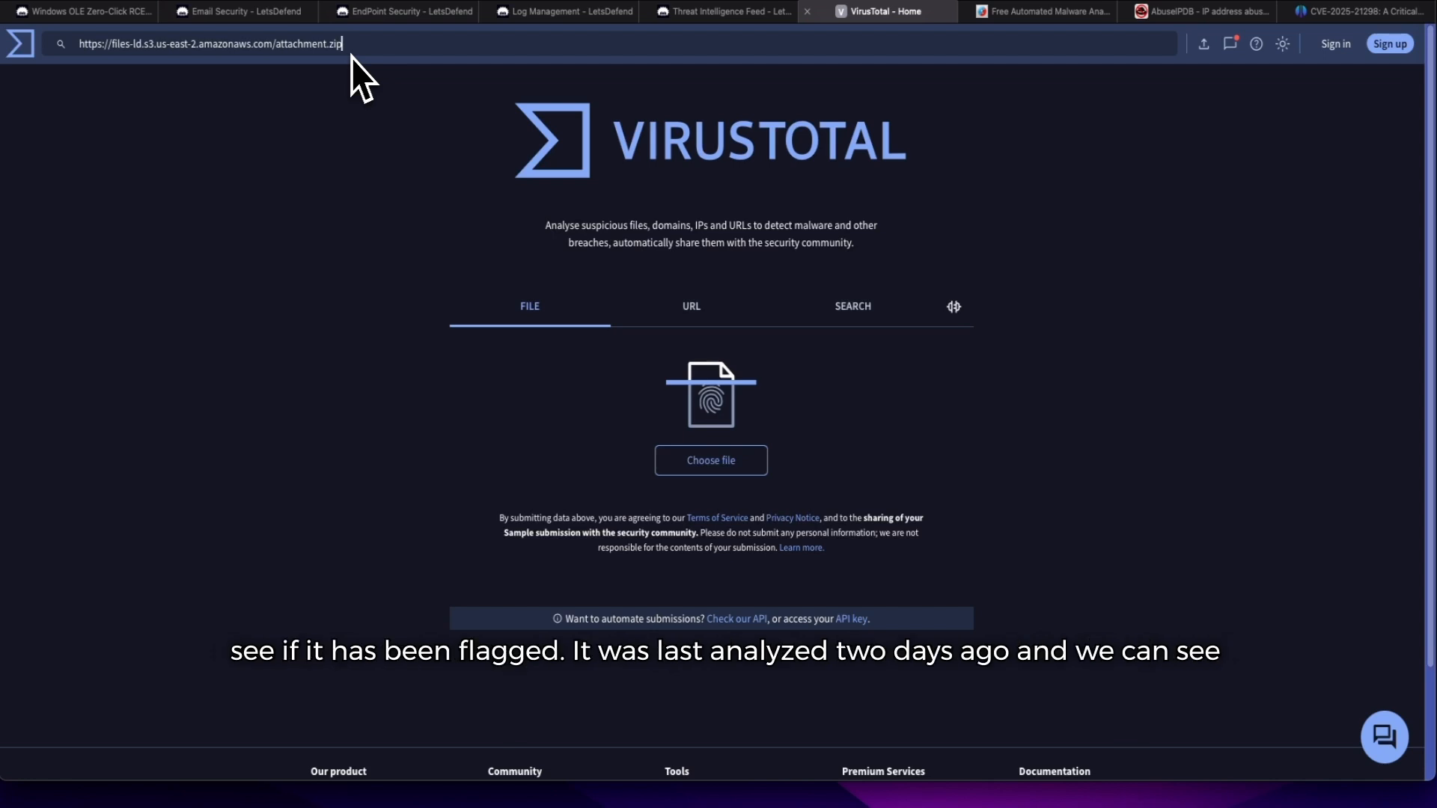
key("Return")
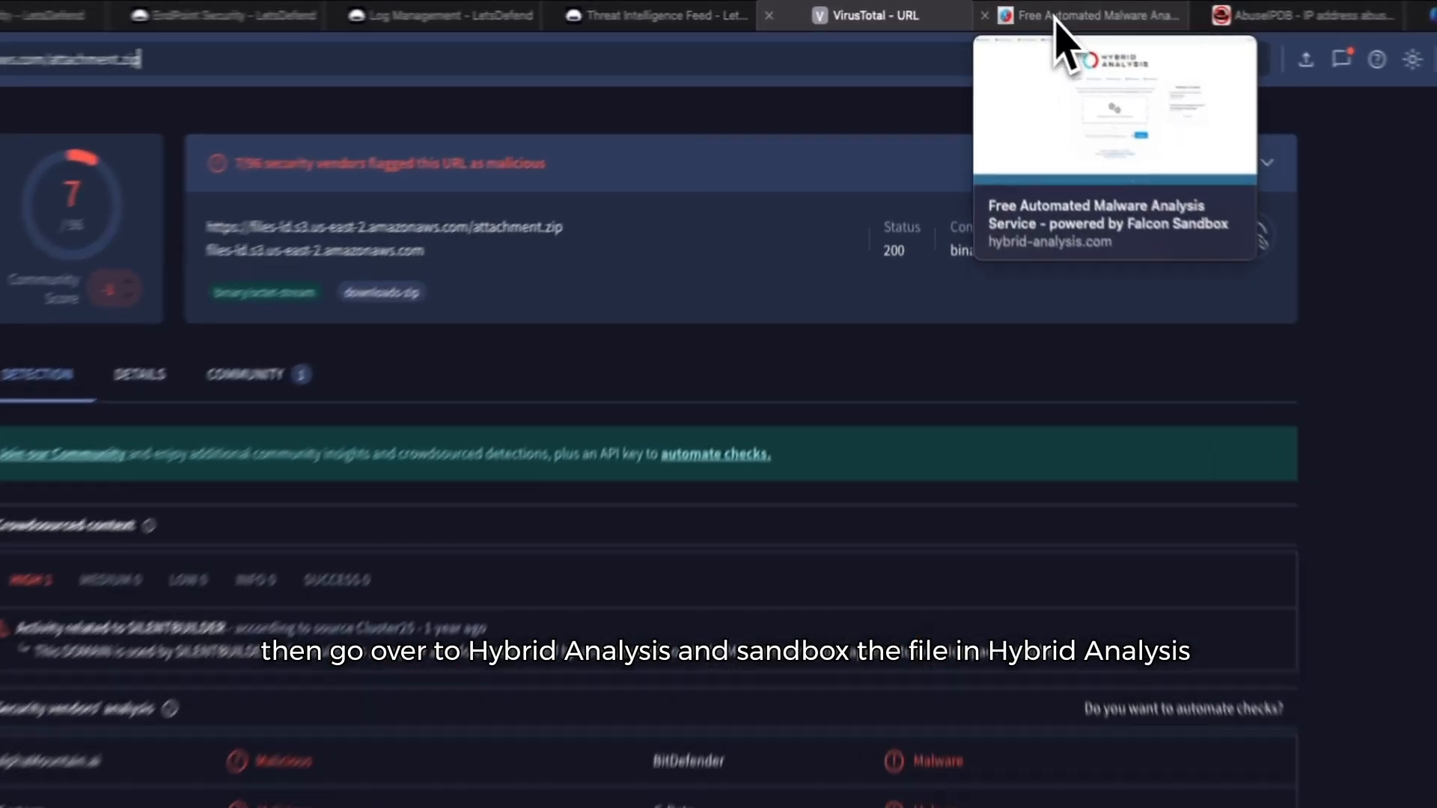
Step: Switch to Hybrid Analysis and submit the copied attachment.zip URL for analysis
left_click(1053, 16)
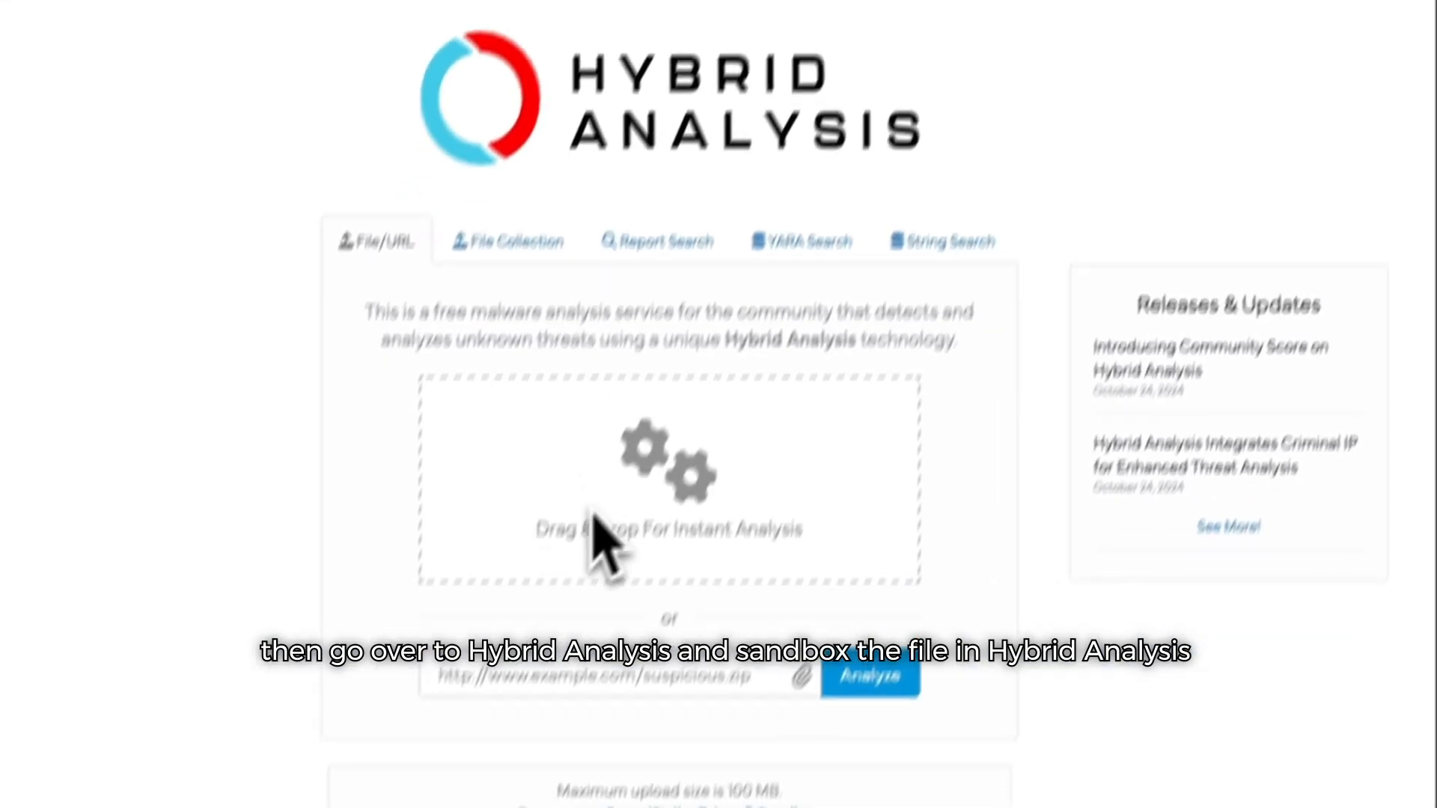
right_click(457, 678)
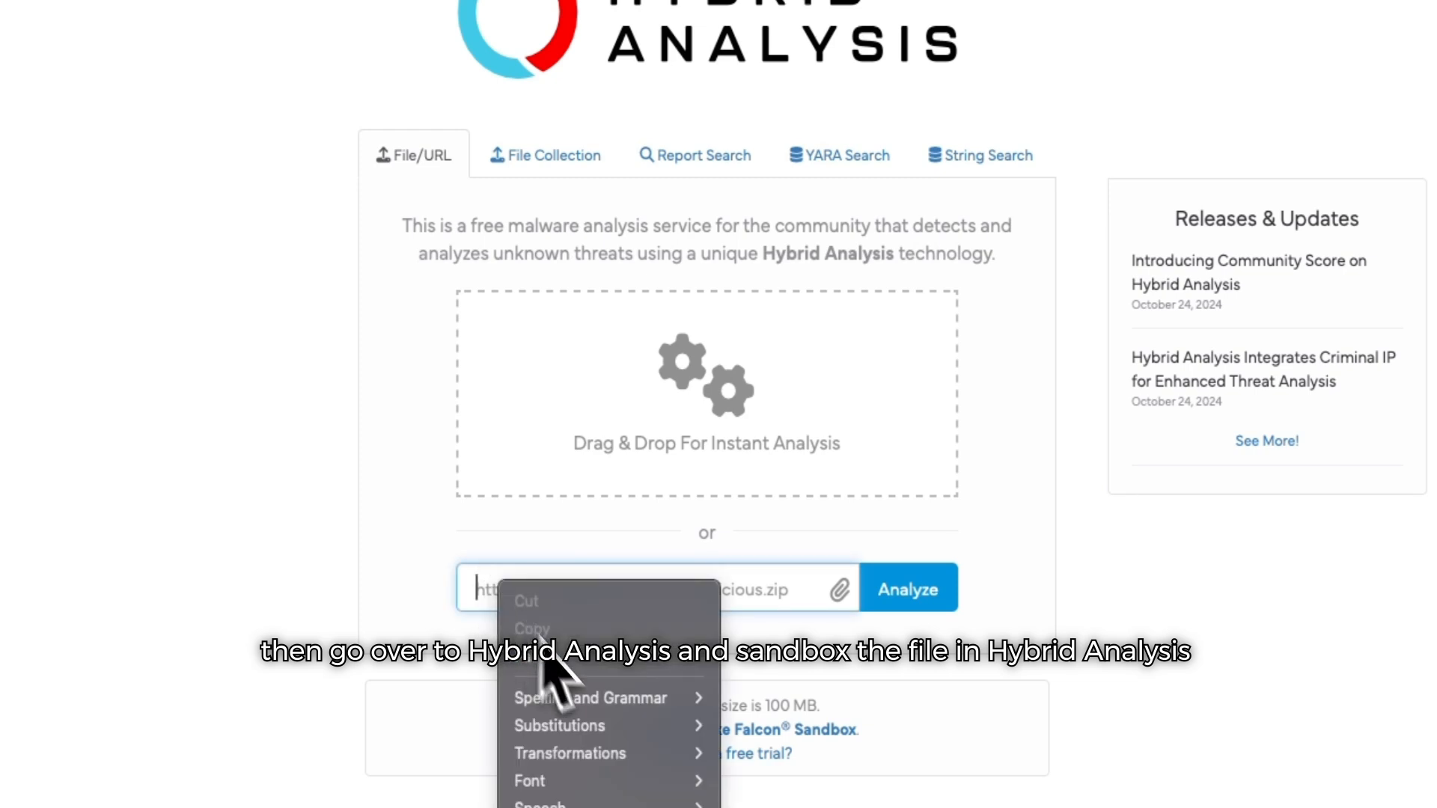
left_click(553, 657)
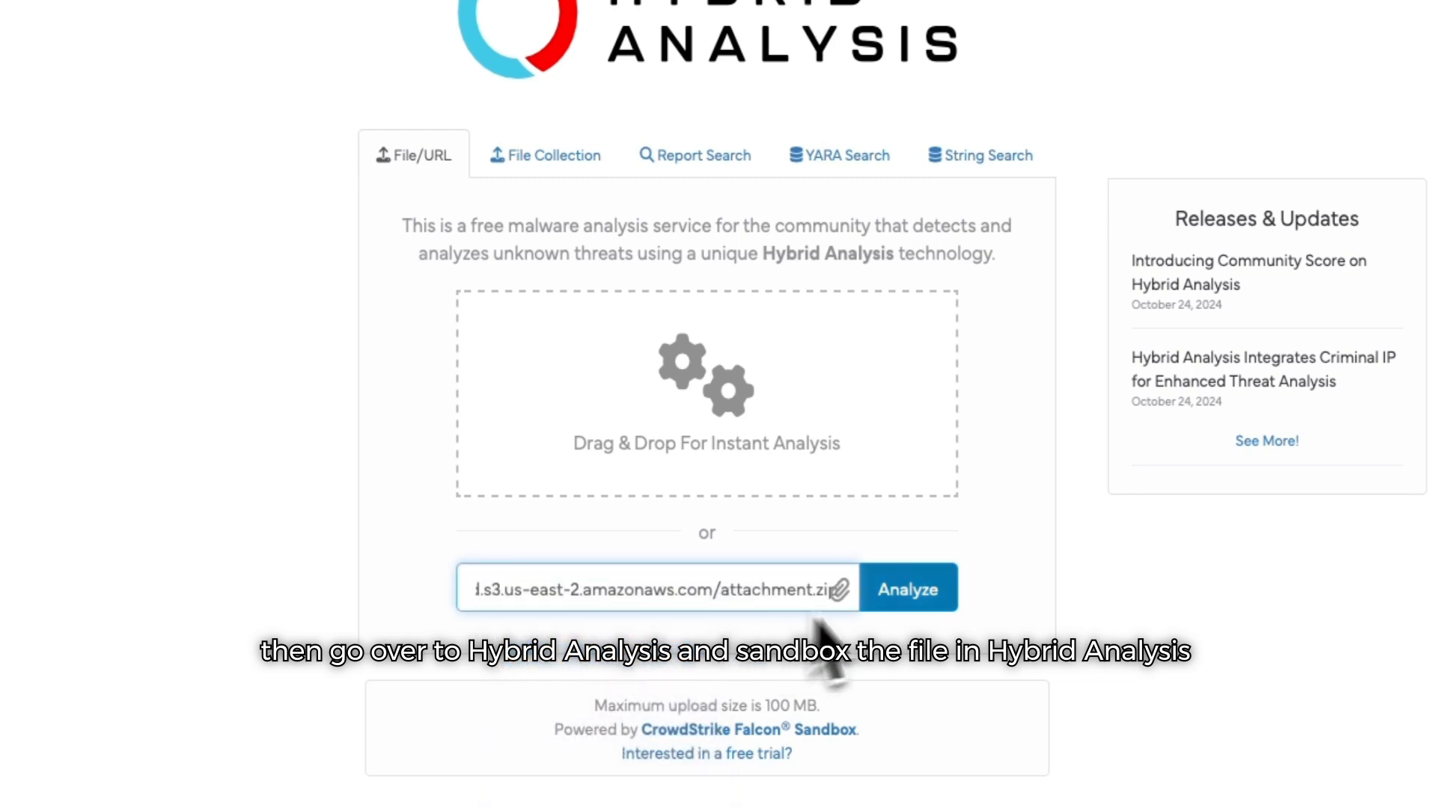
left_click(928, 603)
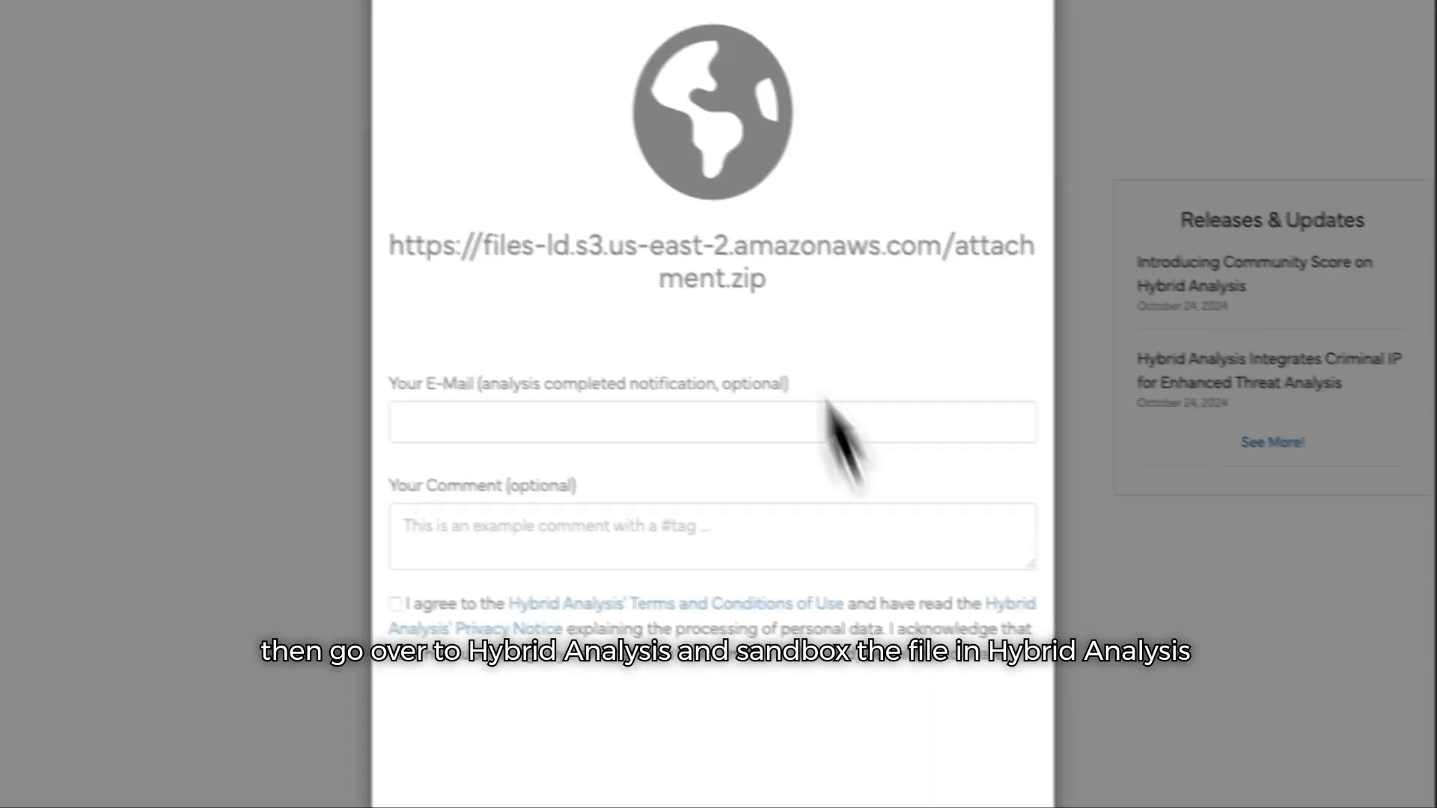
Step: Accept the Hybrid Analysis terms, complete the robot check and generate the report for the Windows 10 64 bit environment
left_click(395, 603)
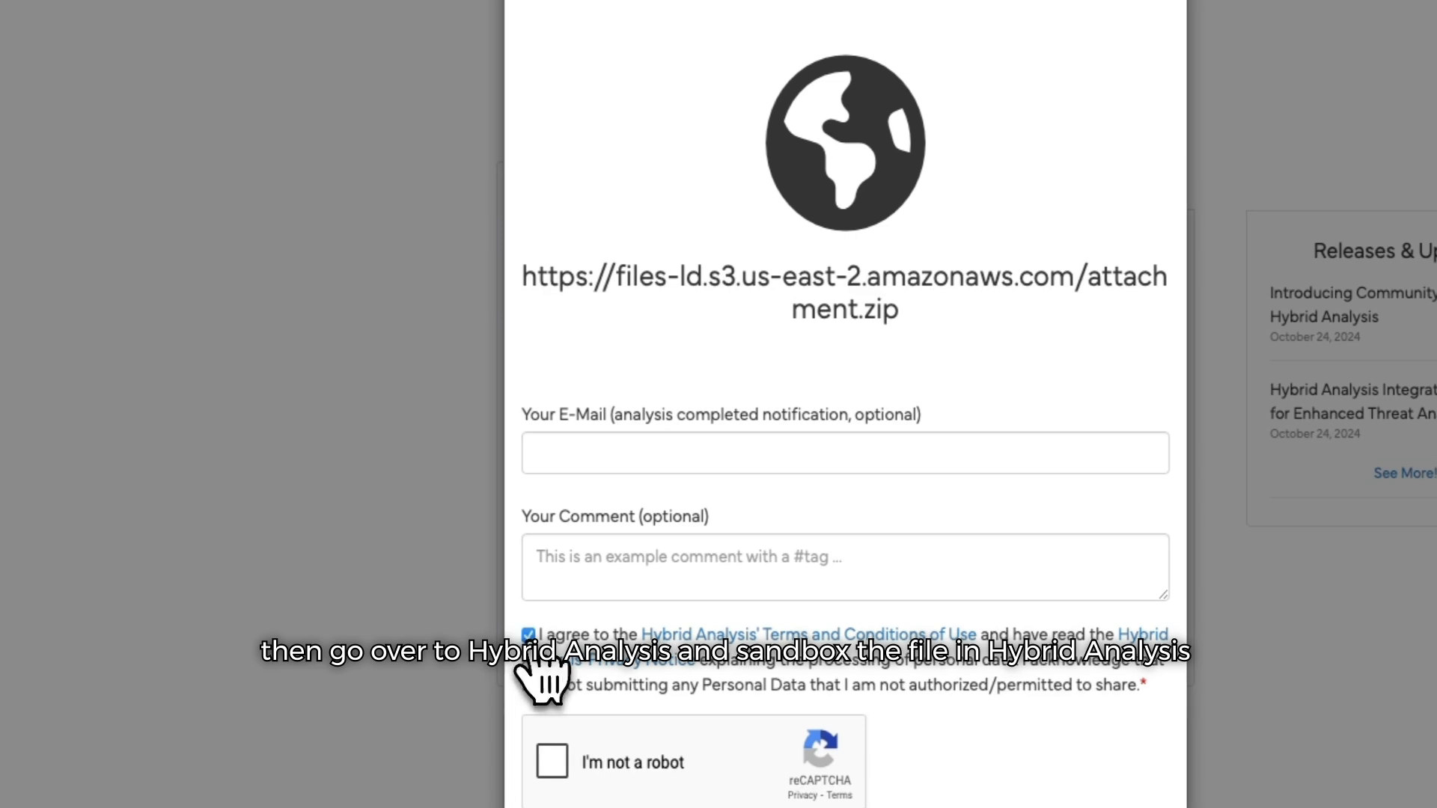
left_click(580, 765)
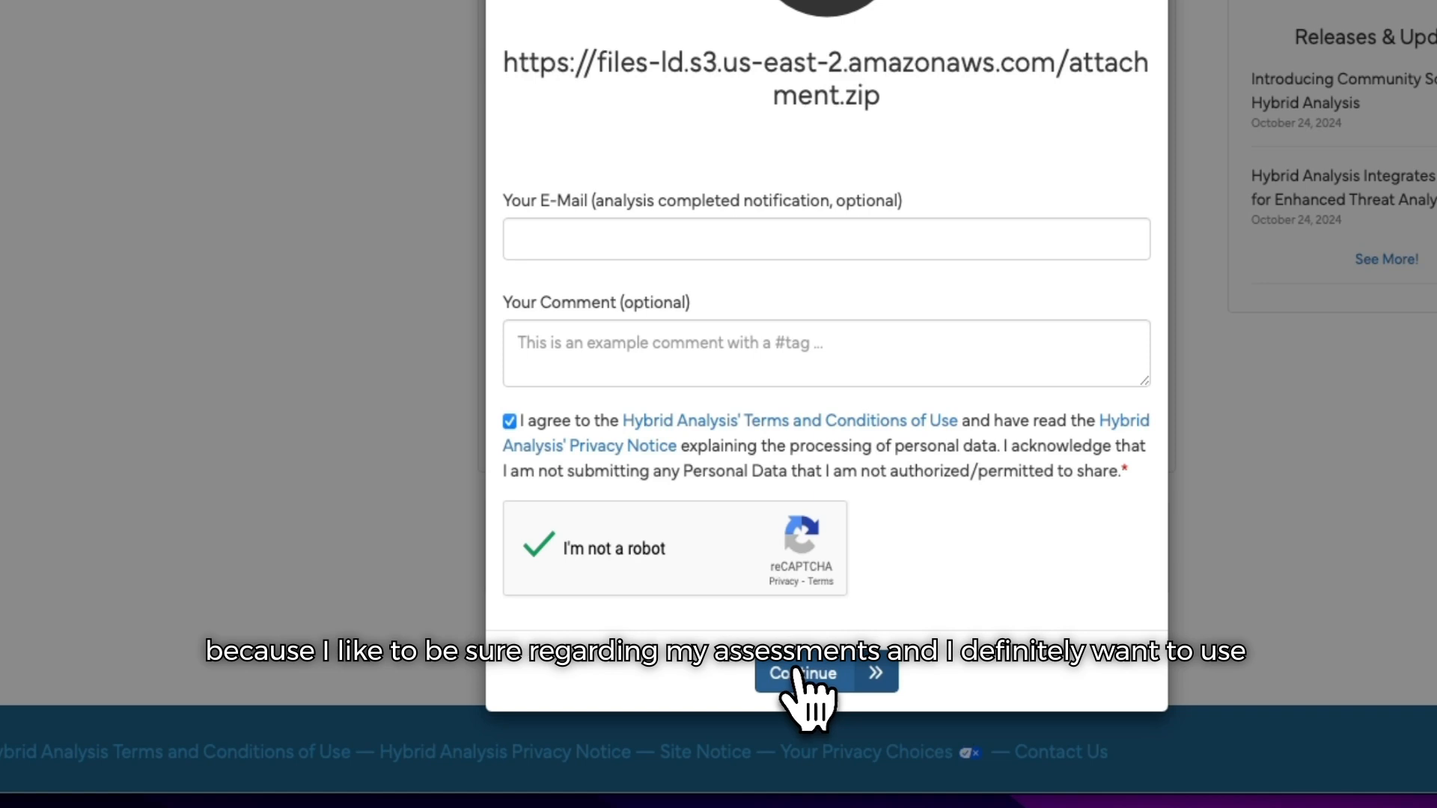
left_click(798, 670)
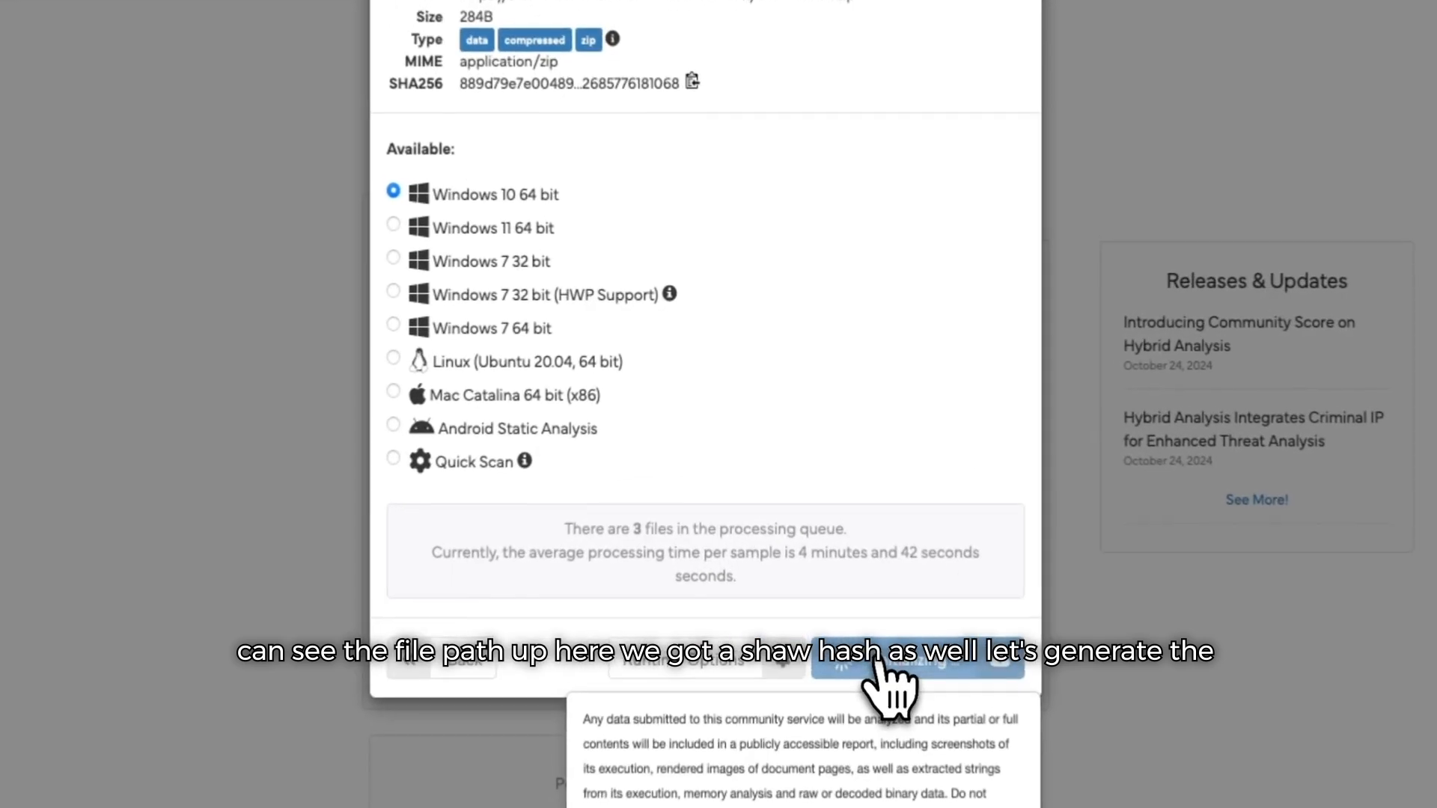
left_click(837, 537)
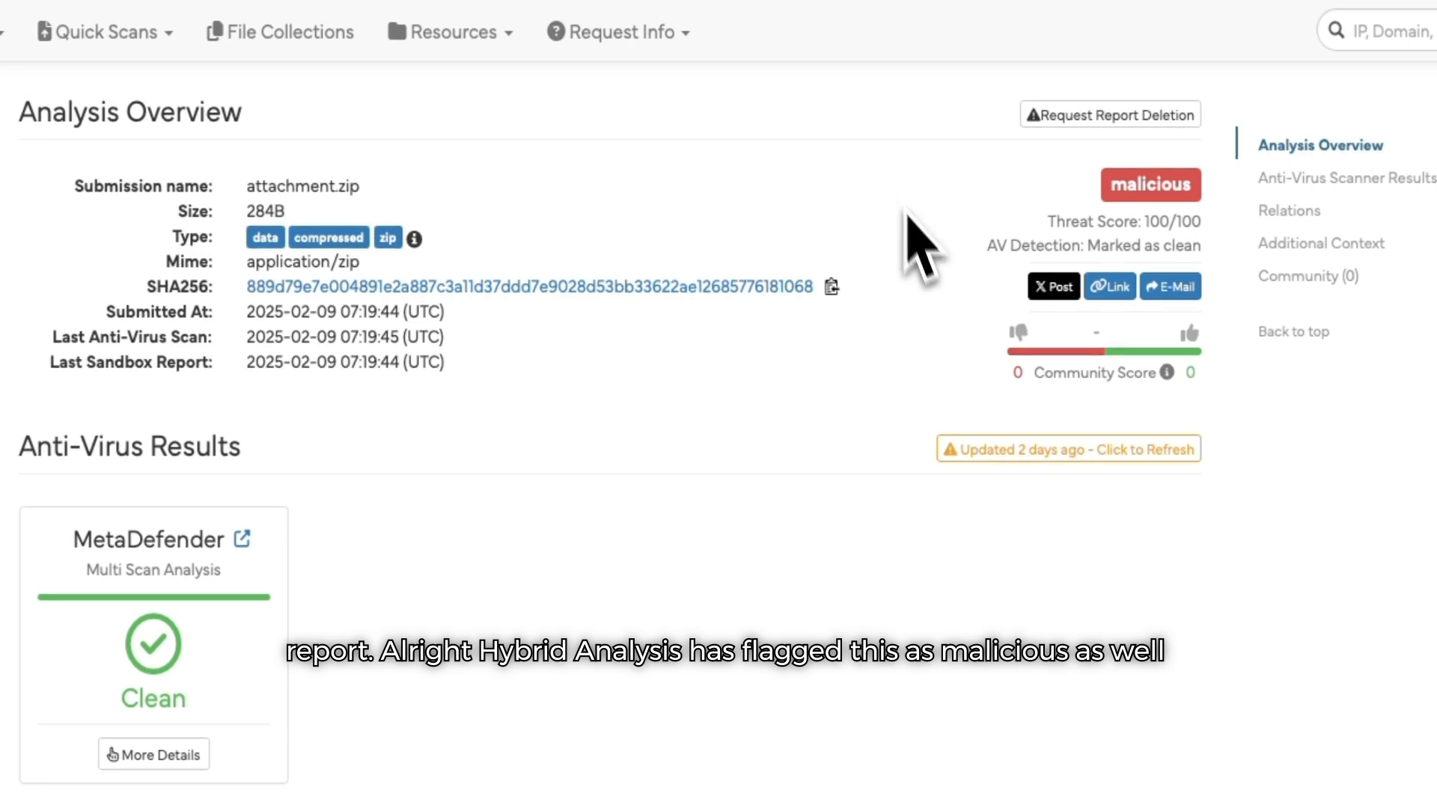
Step: Refresh the anti-virus results for attachment.zip and open the report of its bundled file mail.rtf
left_click(1029, 449)
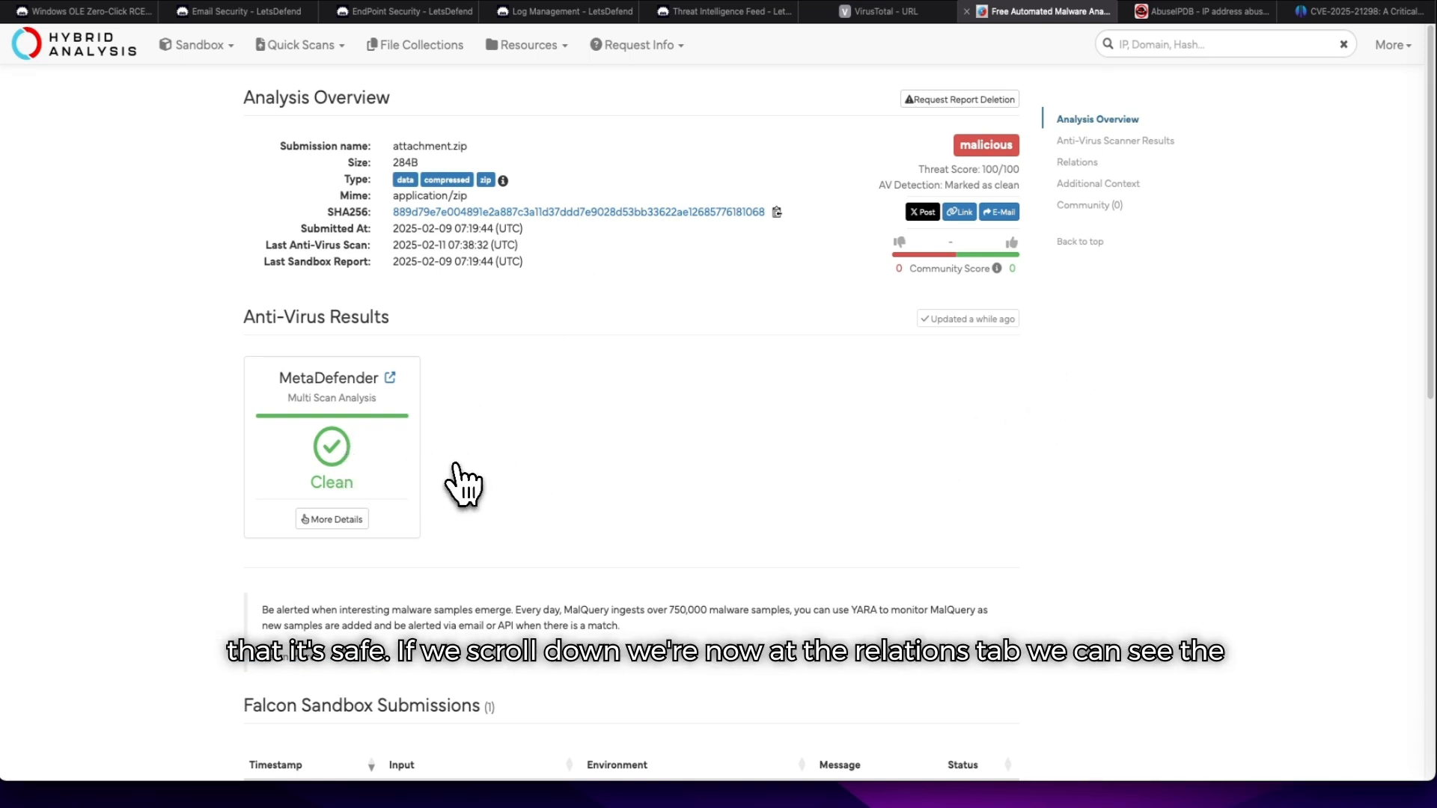
scroll(464, 485, "down", 5)
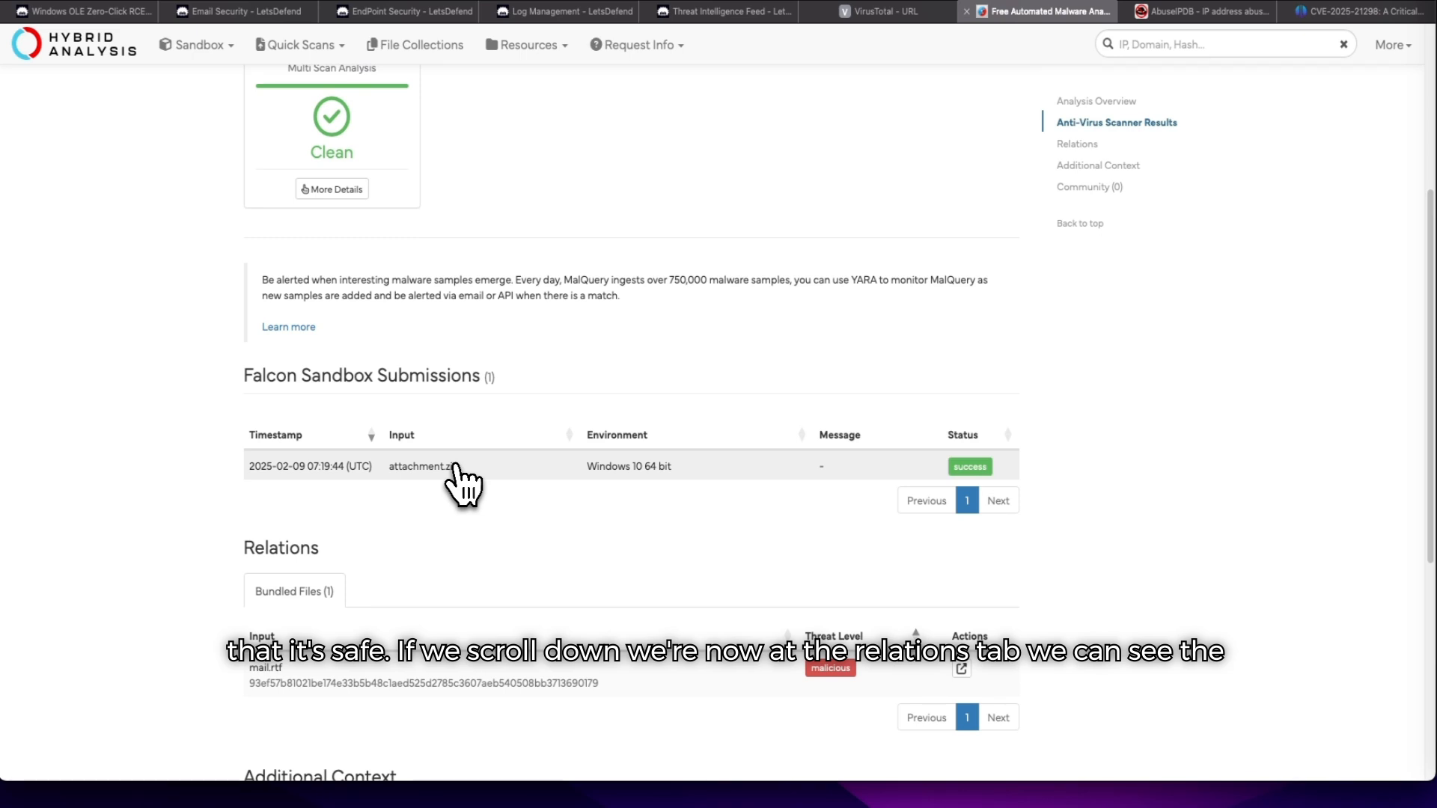
scroll(389, 524, "down", 3)
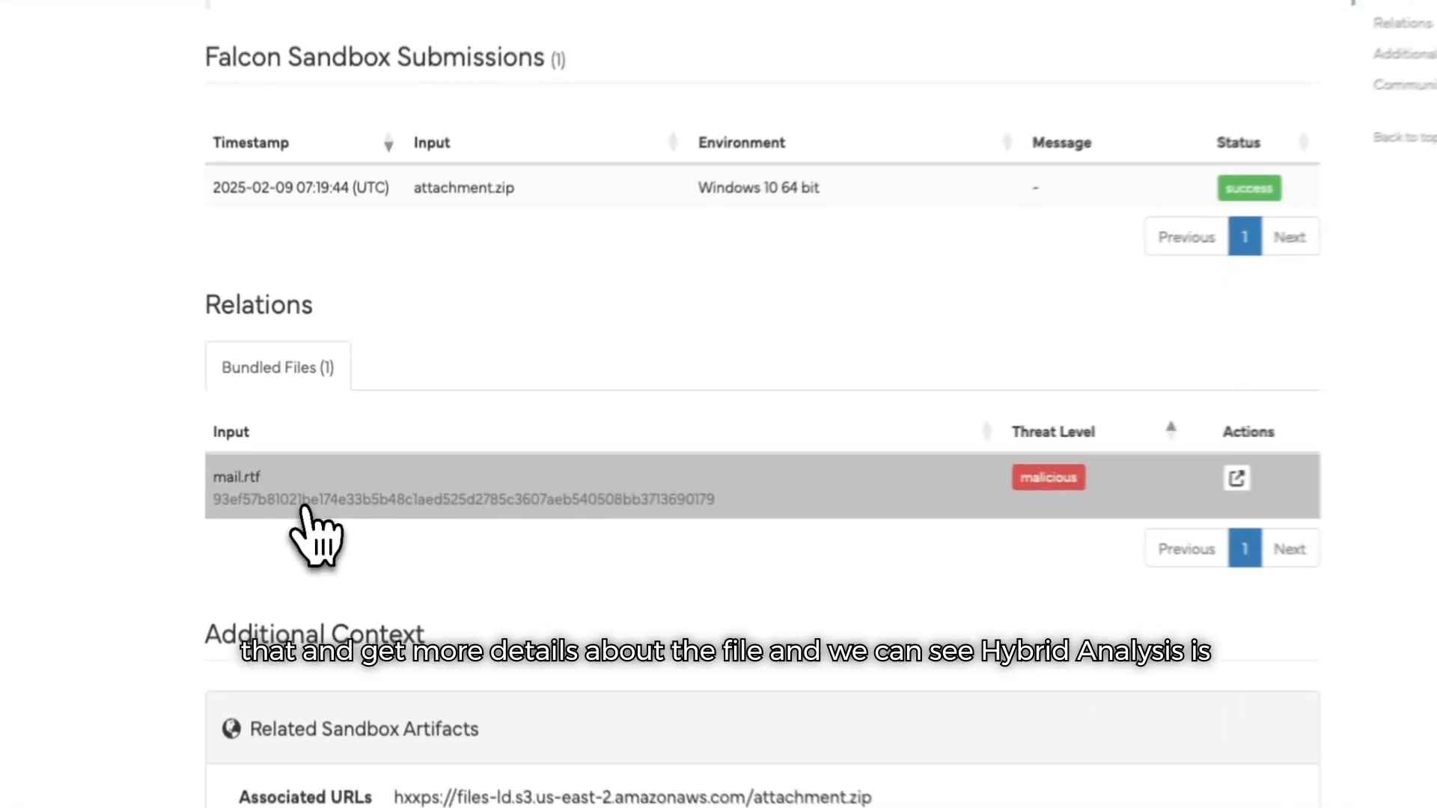
left_click(304, 511)
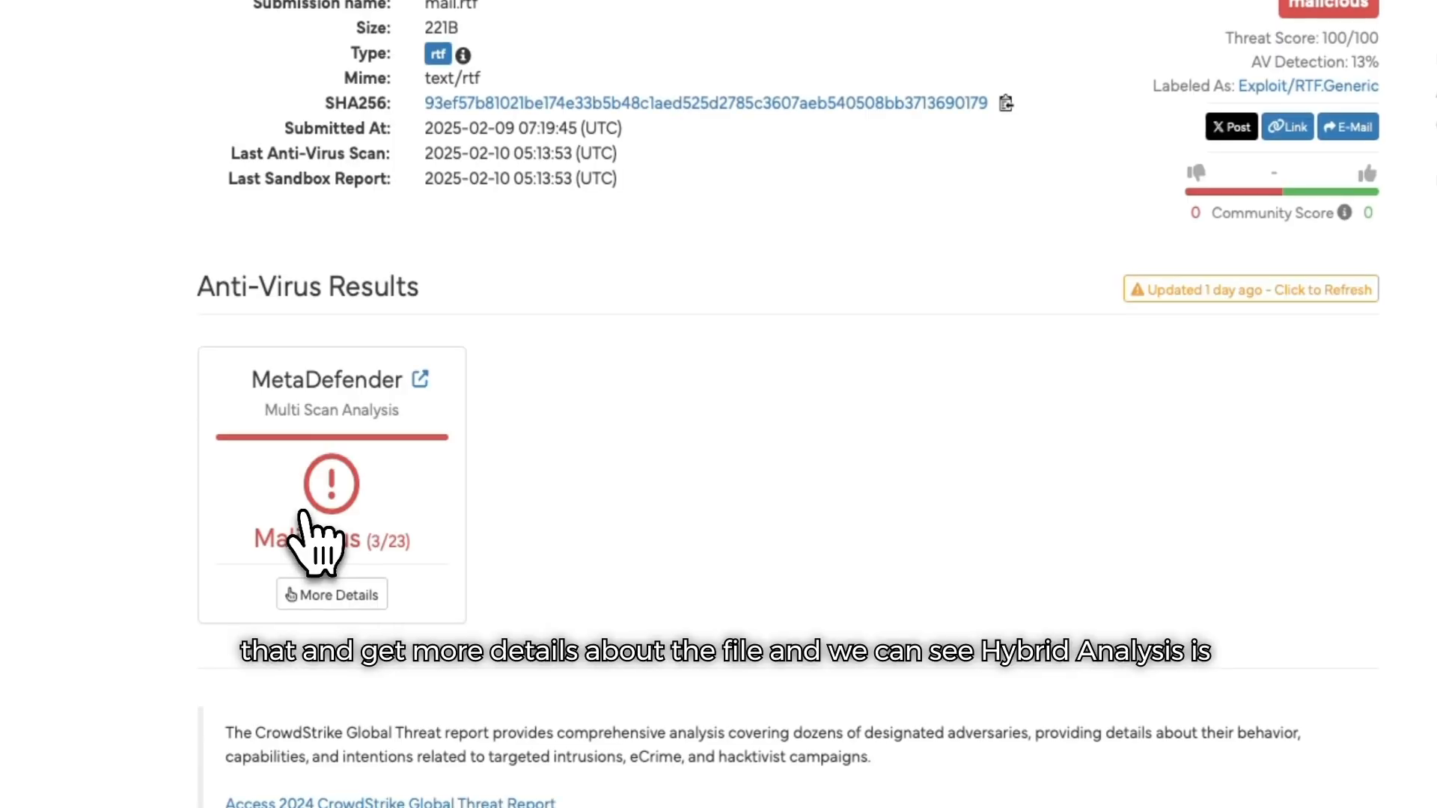
Step: Refresh the anti-virus results for mail.rtf and review its Falcon Sandbox reports
left_click(908, 352)
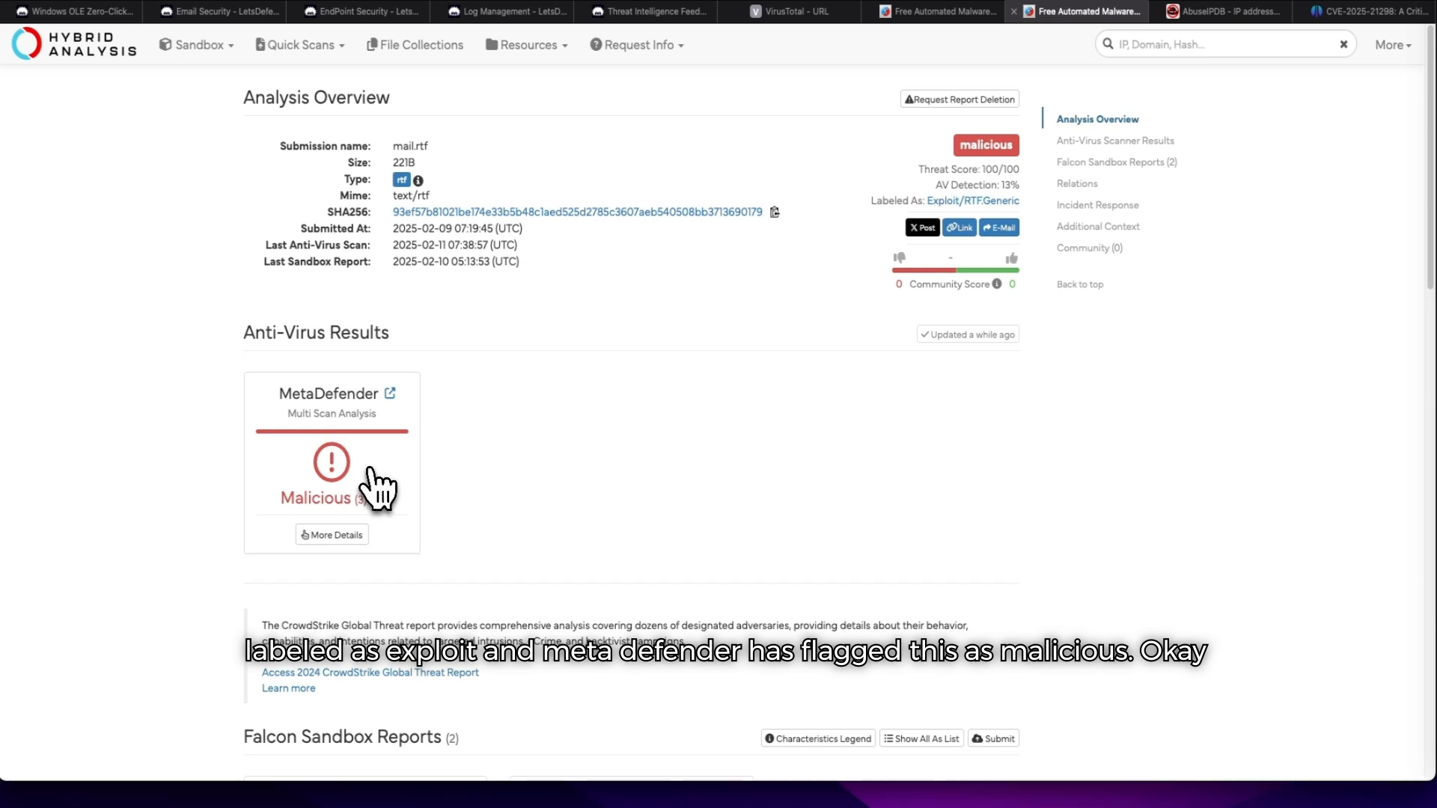
scroll(374, 479, "down", 13)
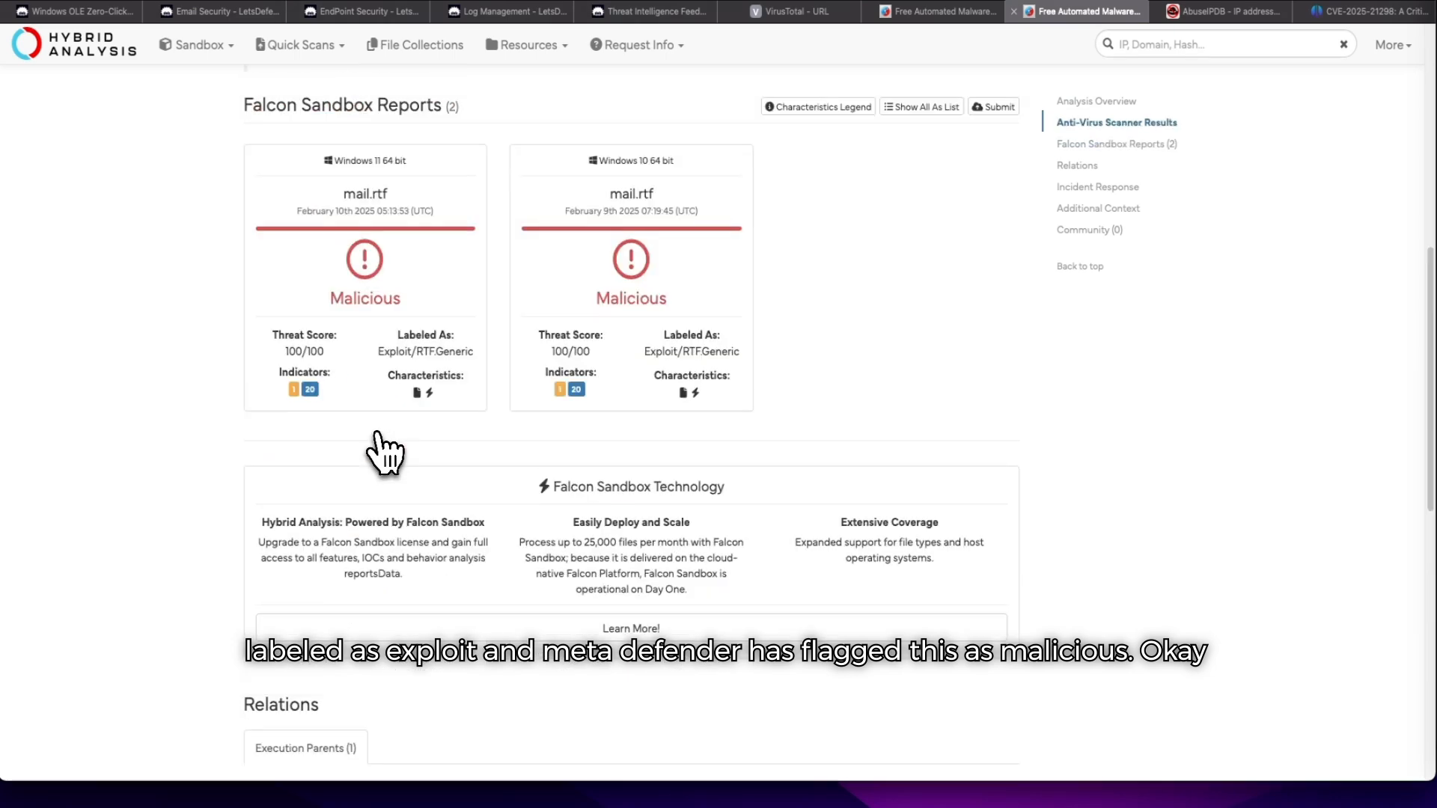
scroll(417, 523, "up", 13)
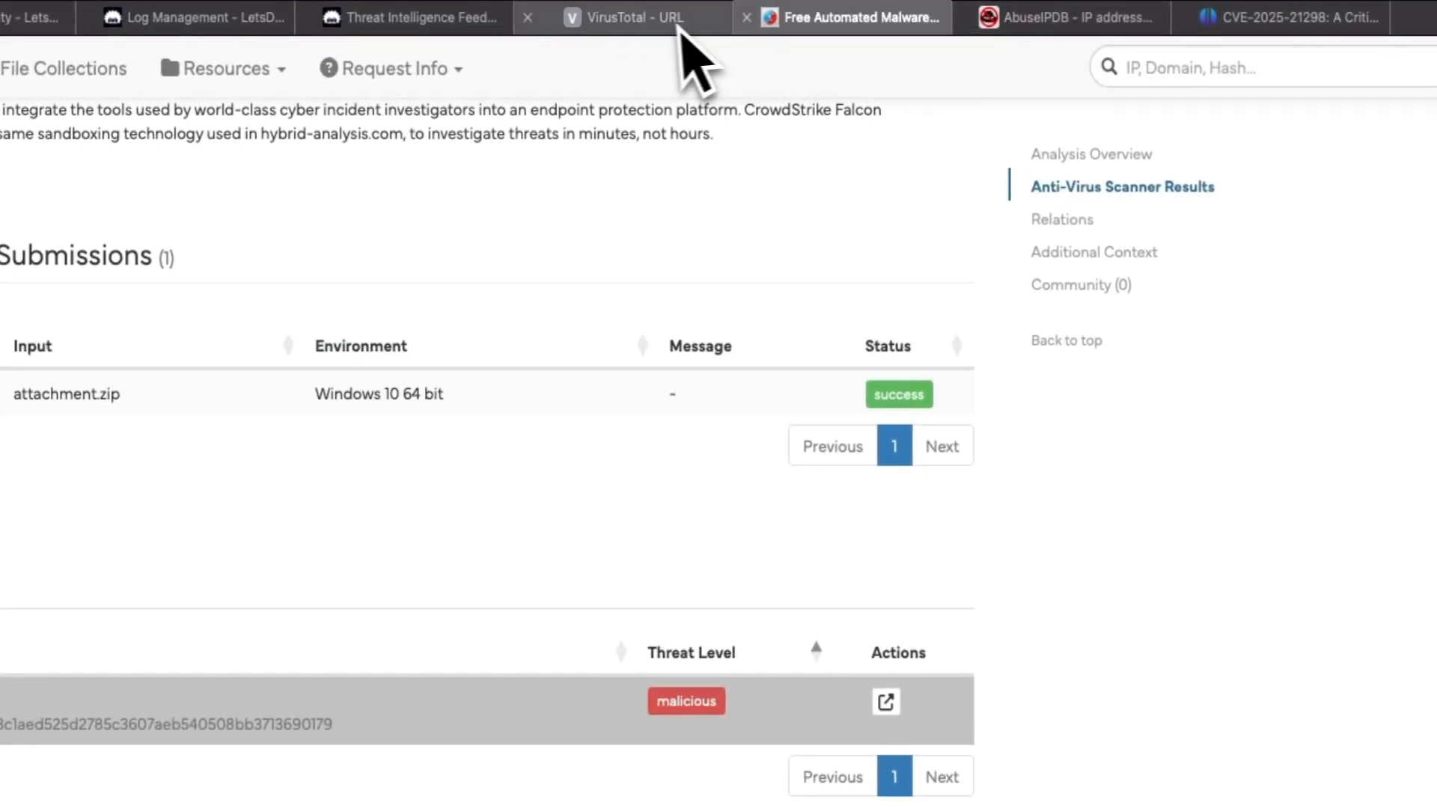
left_click(756, 30)
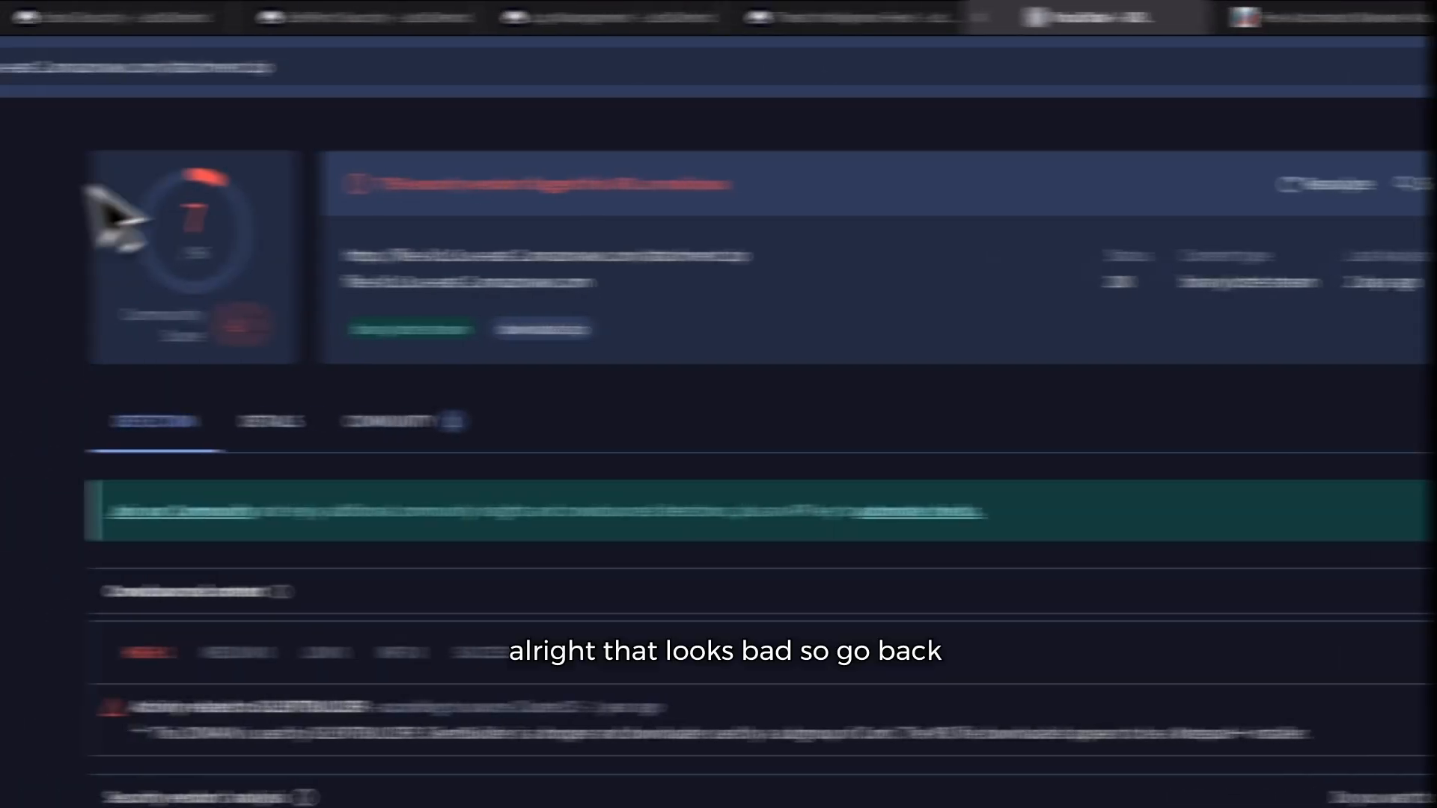
left_click_drag(526, 68, 81, 46)
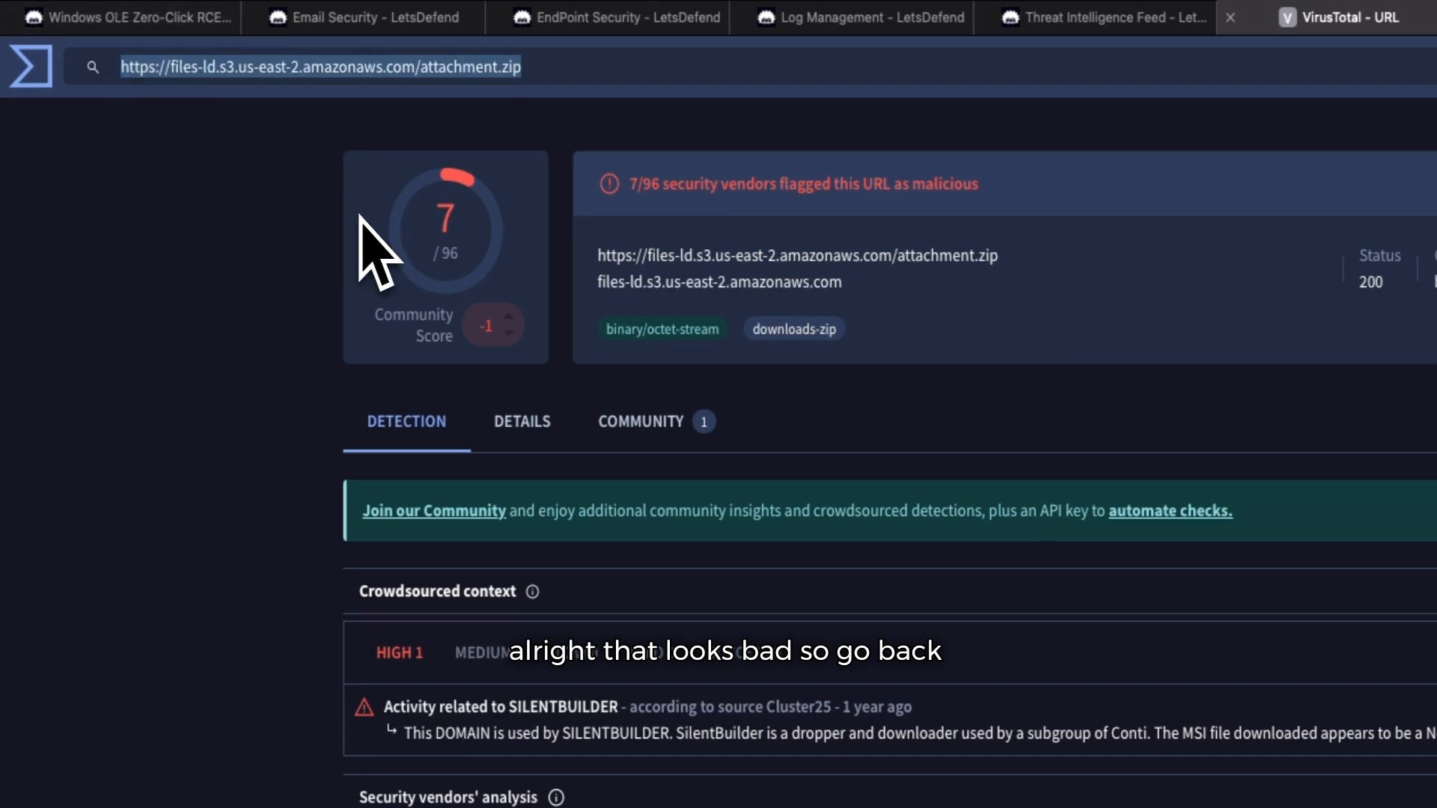
left_click(34, 64)
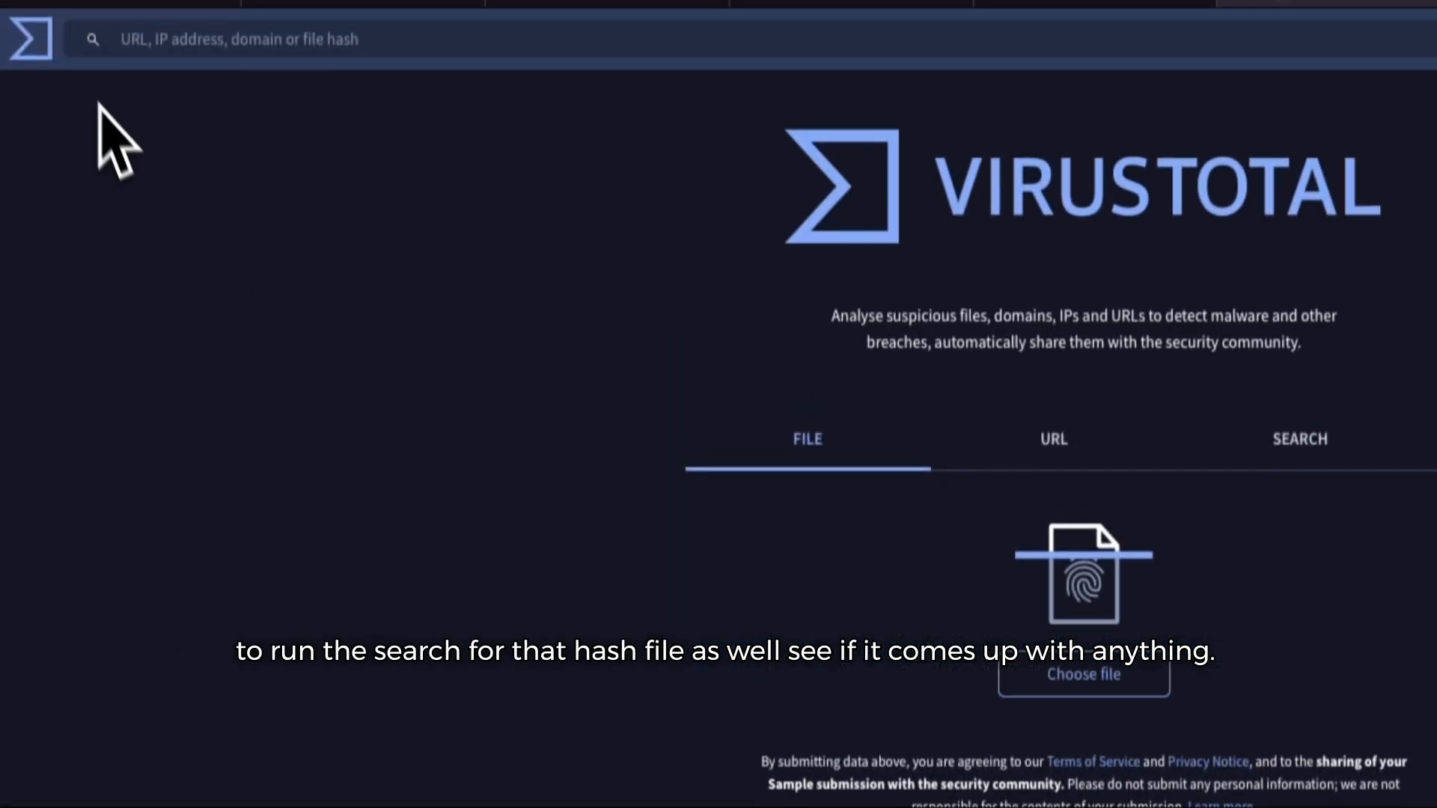
left_click(182, 73)
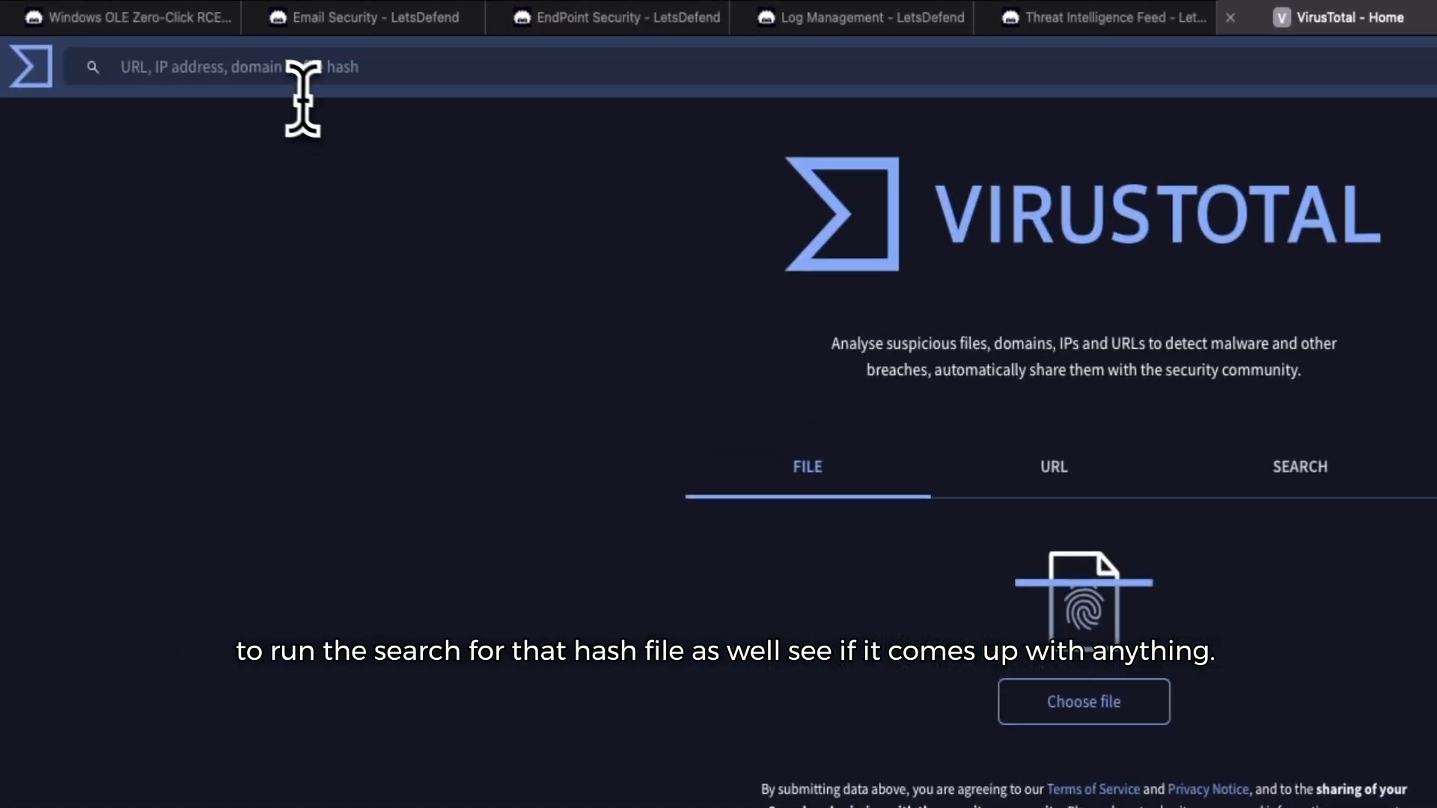
right_click(288, 67)
left_click(323, 140)
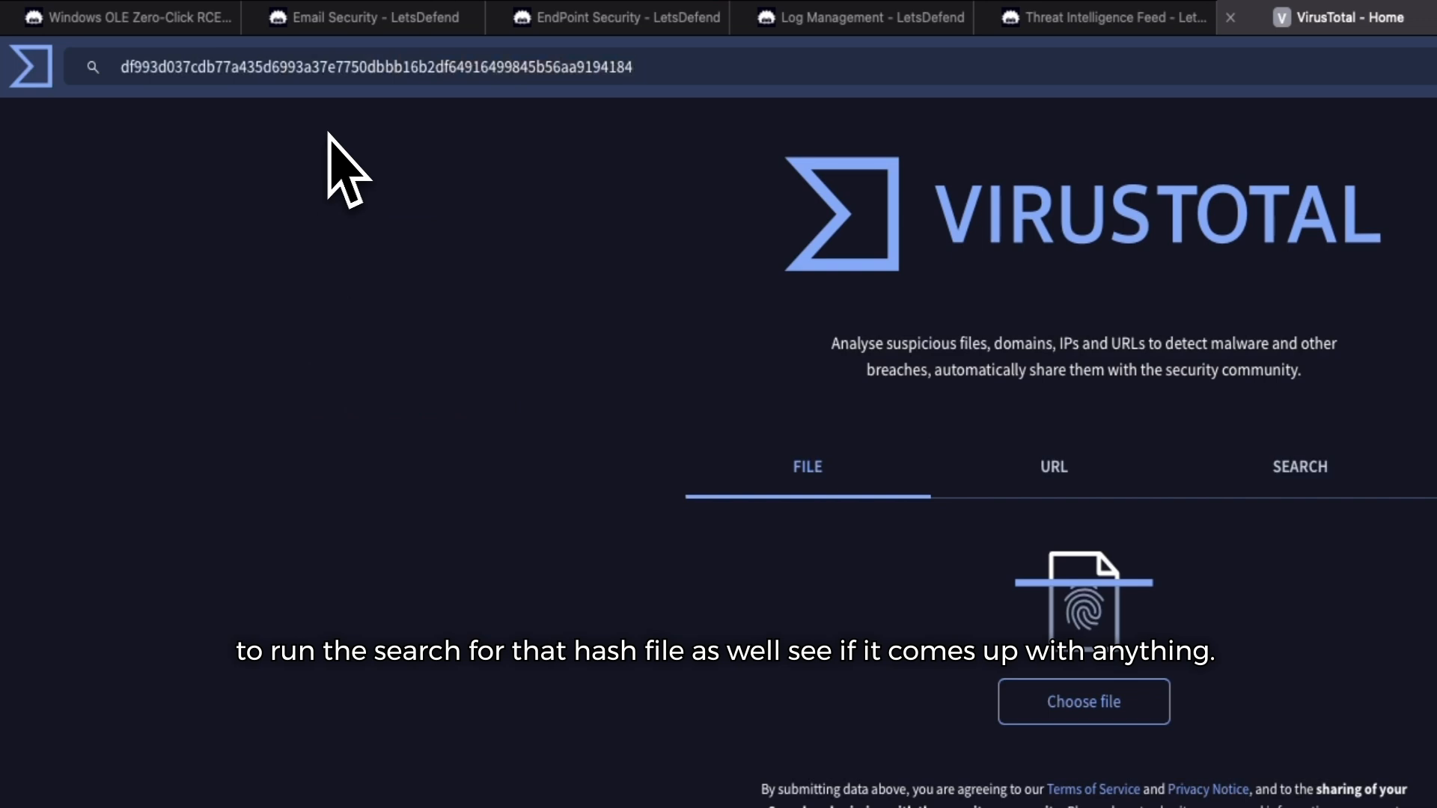
key("Return")
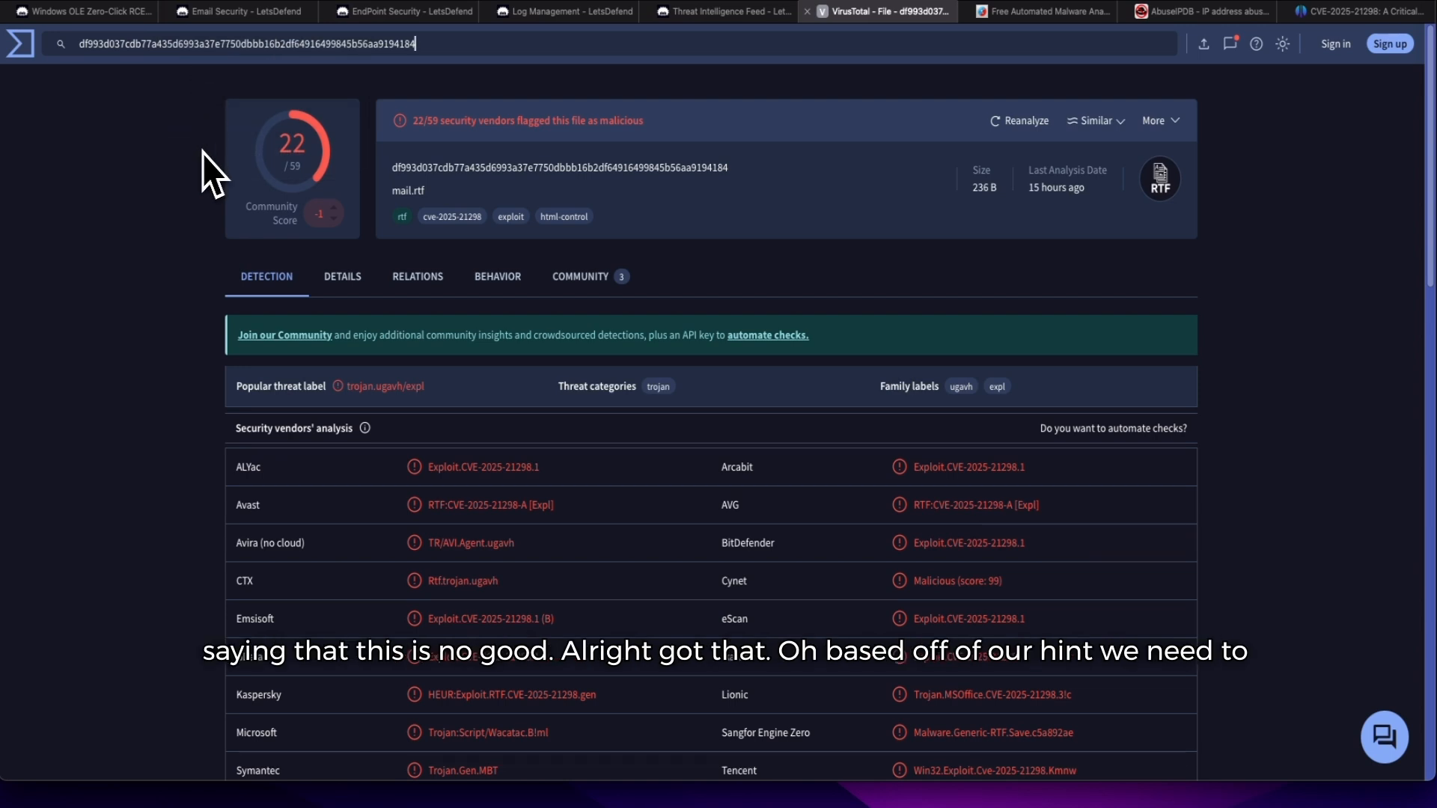
Step: Search the LetsDefend Threat Intel feed for the copied mail.rtf hash as free text, with the data type set to Hash
left_click(99, 17)
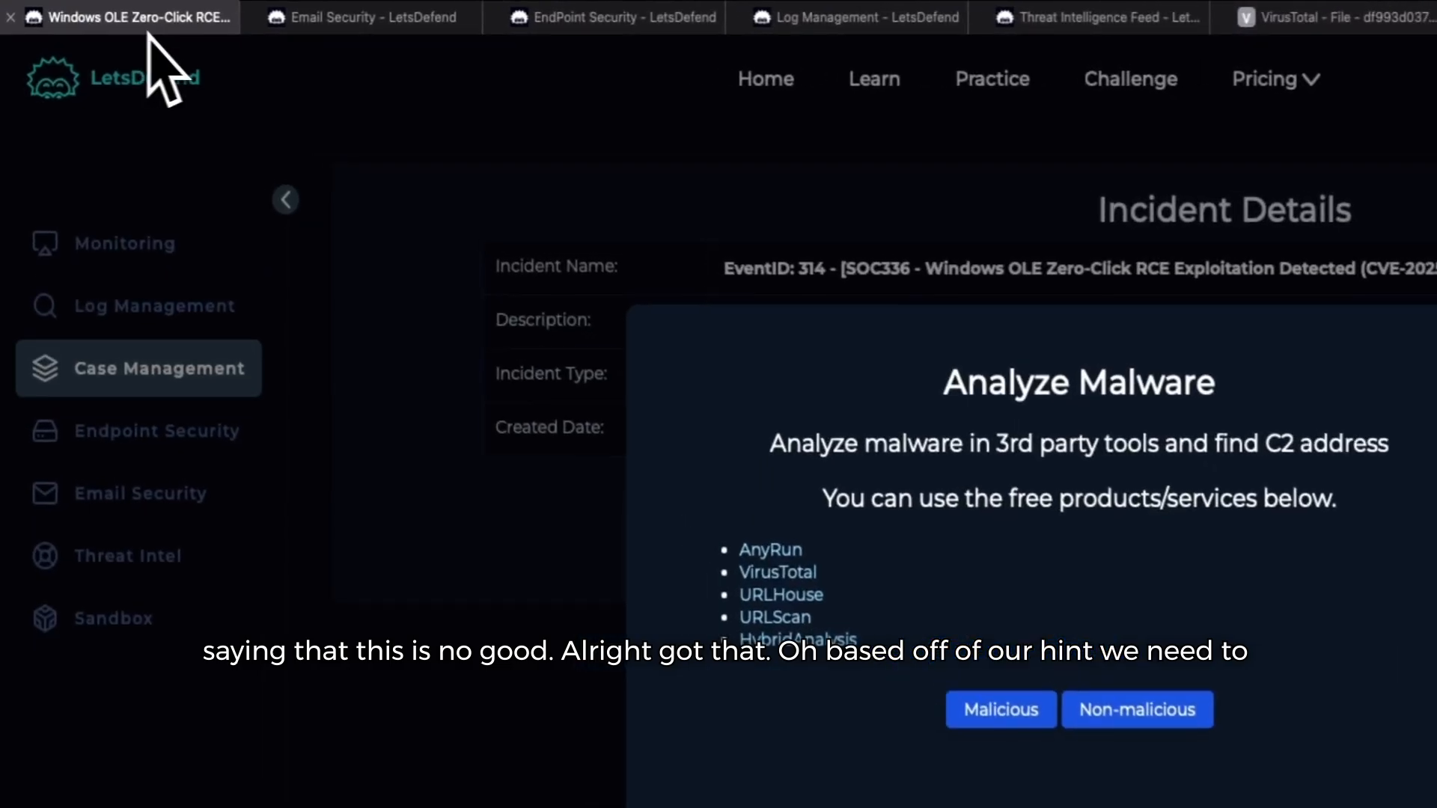
left_click(314, 19)
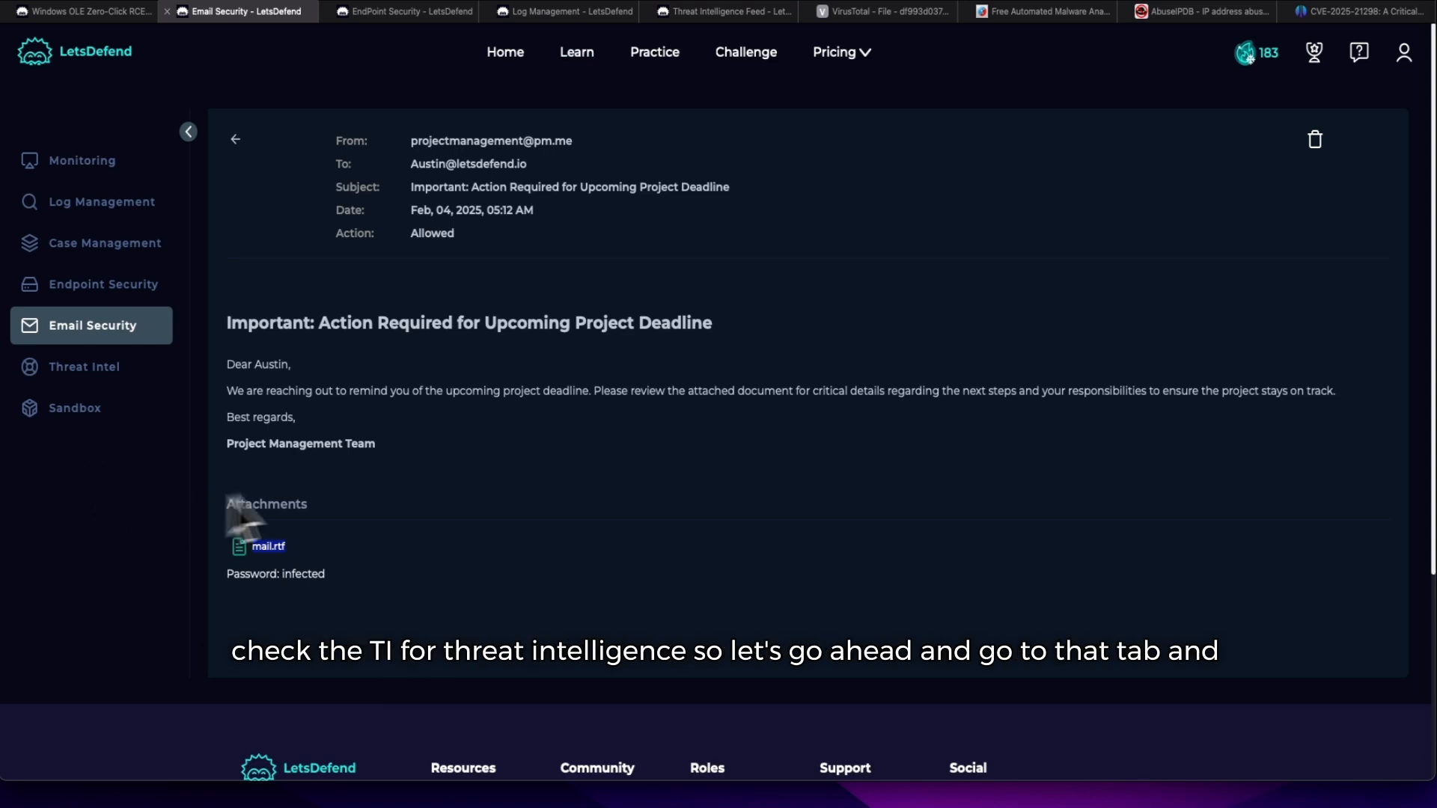
left_click(738, 11)
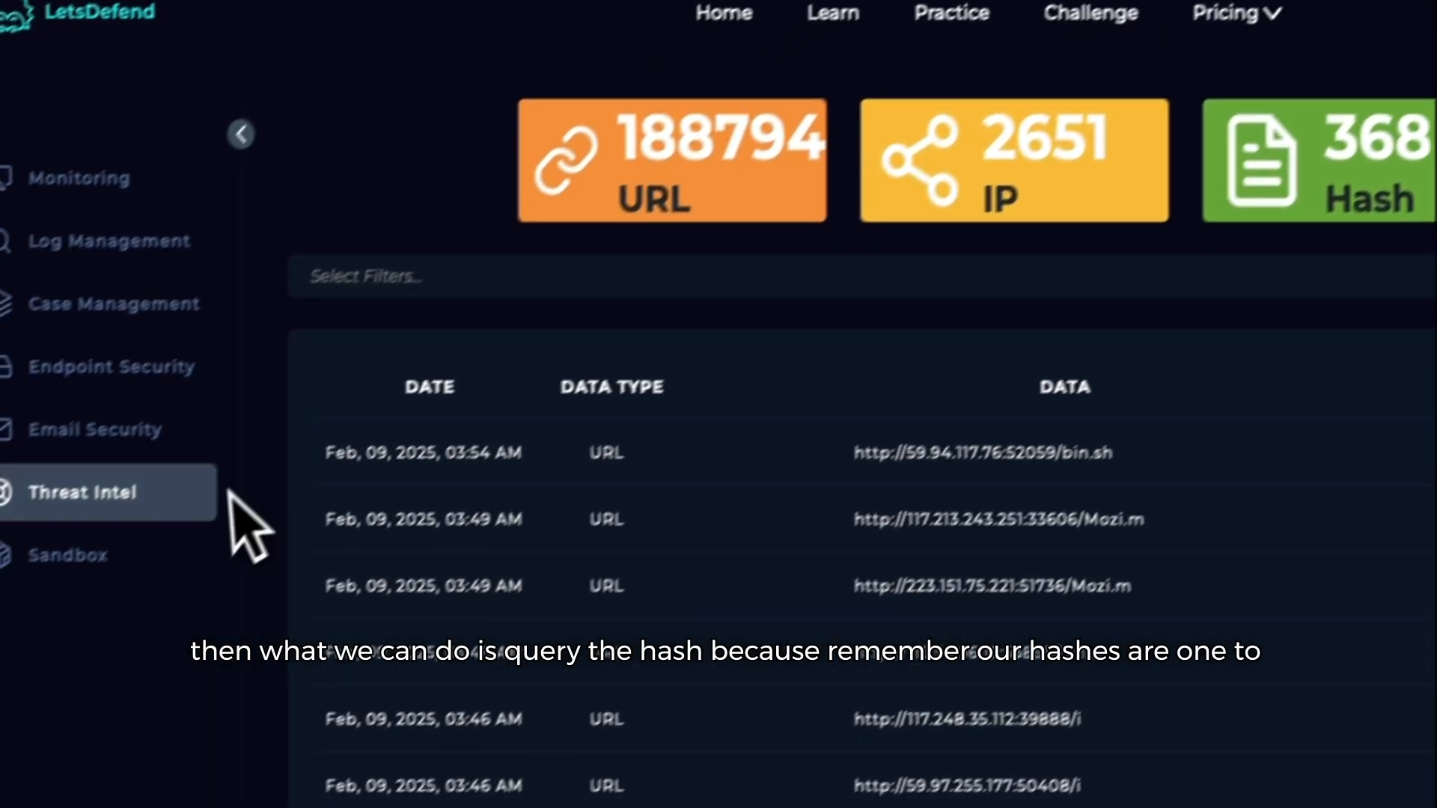
left_click(390, 282)
left_click(411, 379)
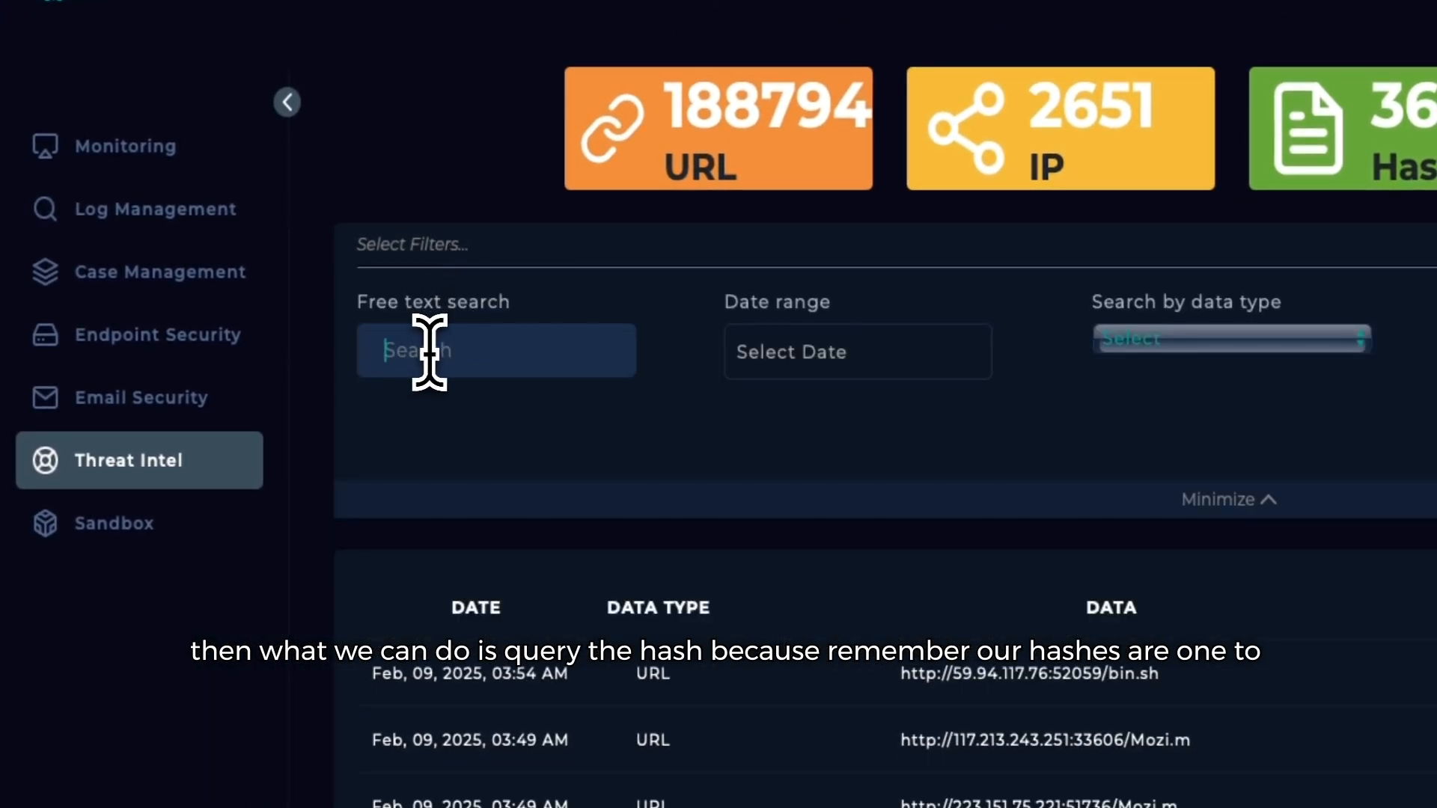
right_click(432, 350)
left_click(474, 417)
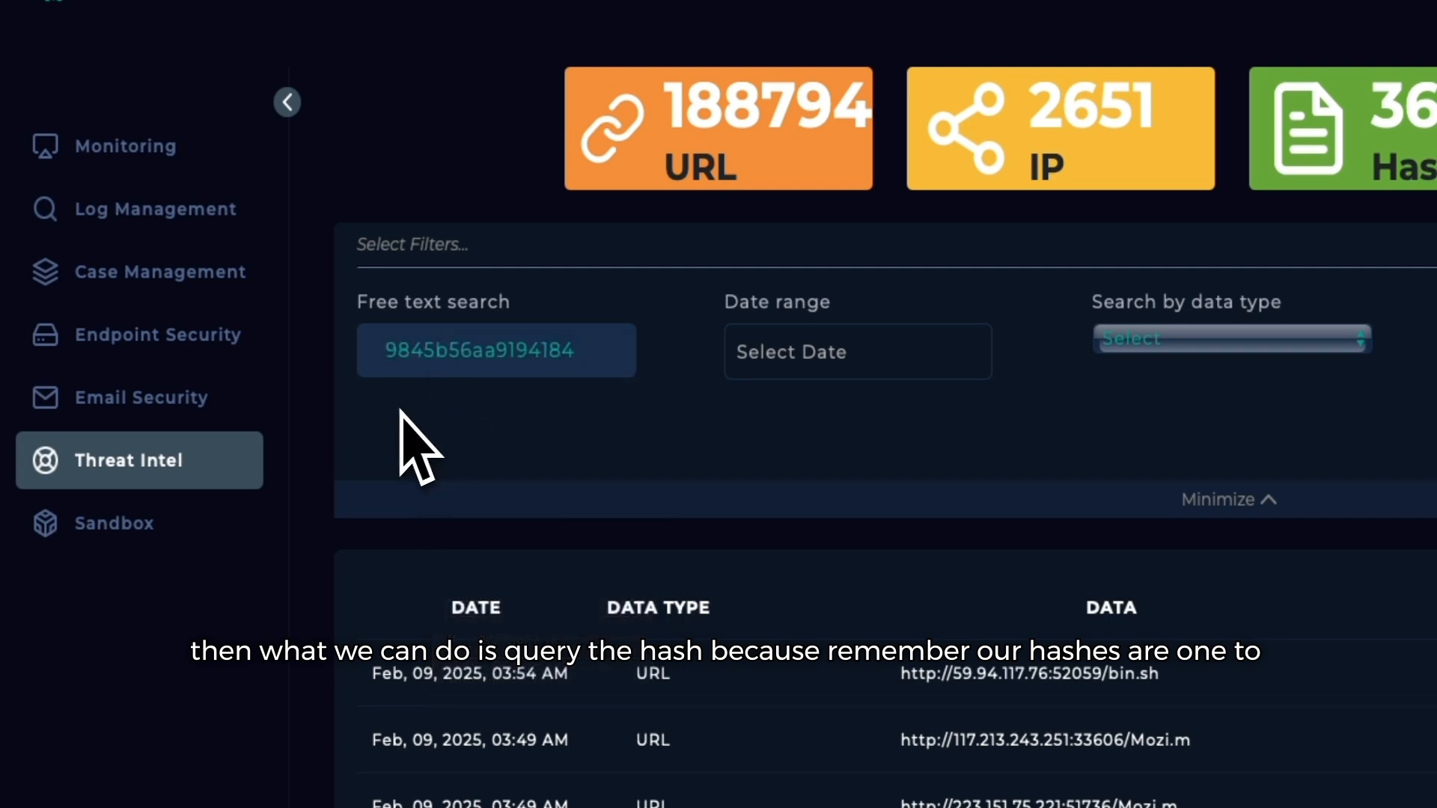
left_click_drag(509, 352, 313, 338)
key("ctrl+v")
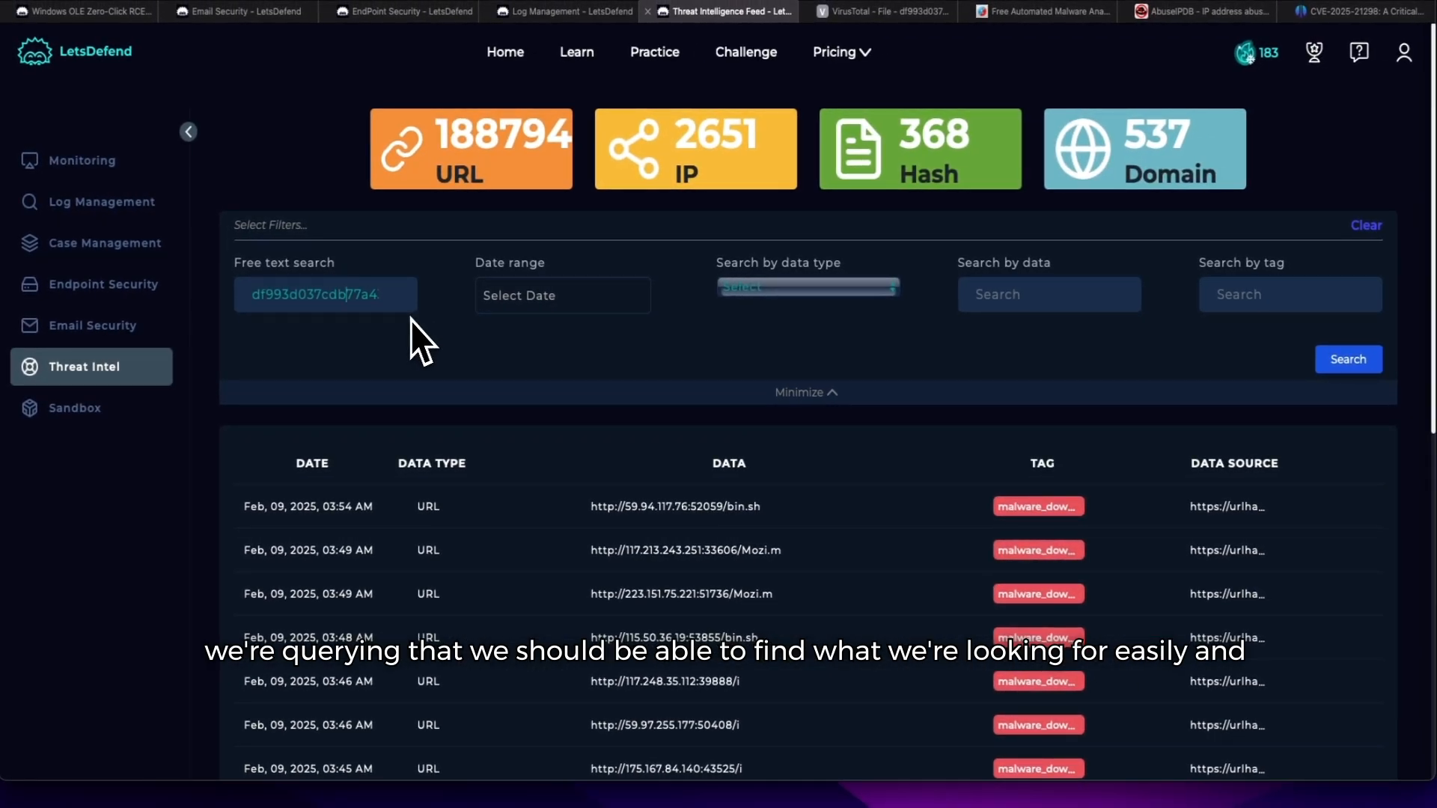
left_click(793, 289)
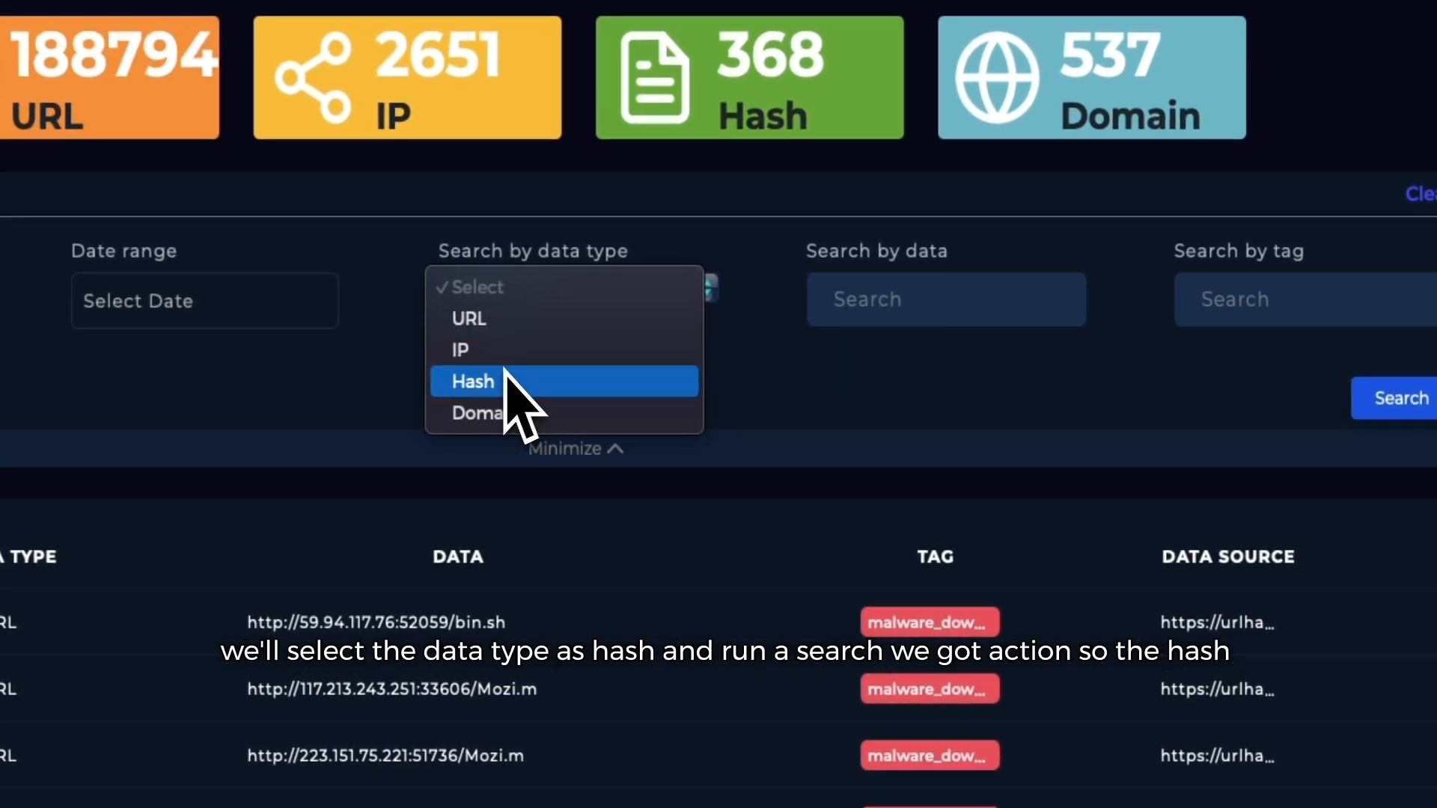
left_click(497, 383)
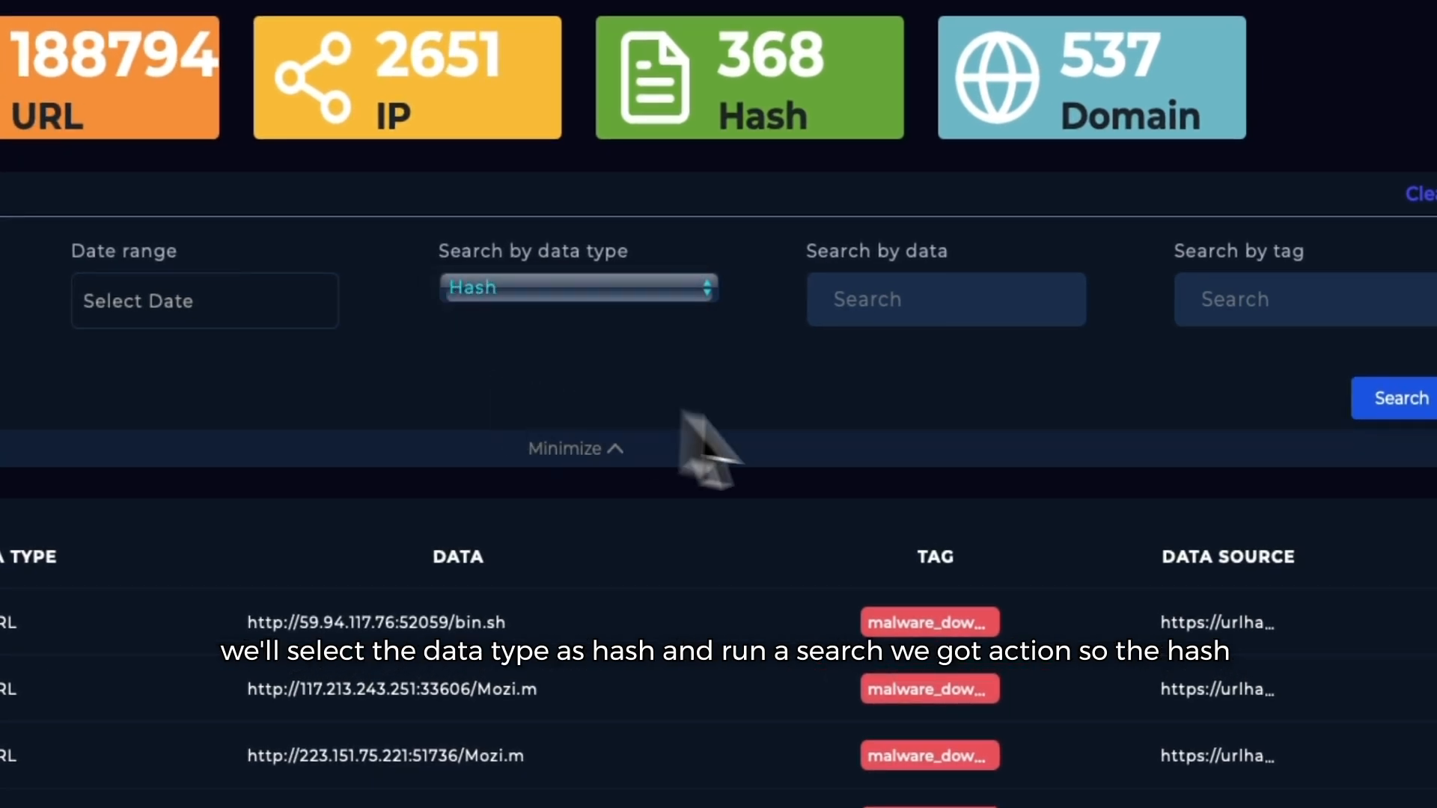
left_click(1408, 398)
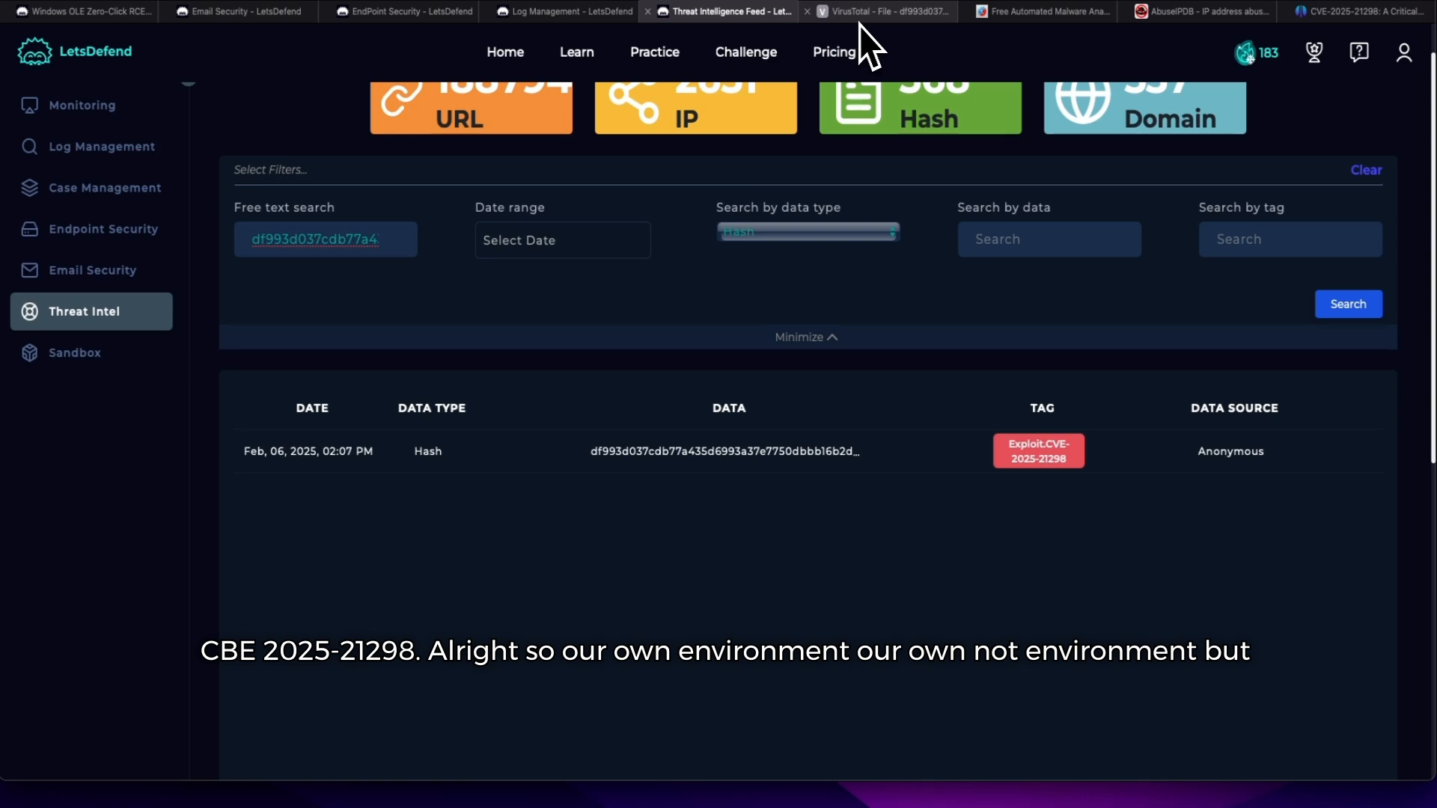
Step: Switch to AbuseIPDB, check the SMTP address 84.38.130.118 and review its ISP, hostname, domain and location details
mouse_move(860, 25)
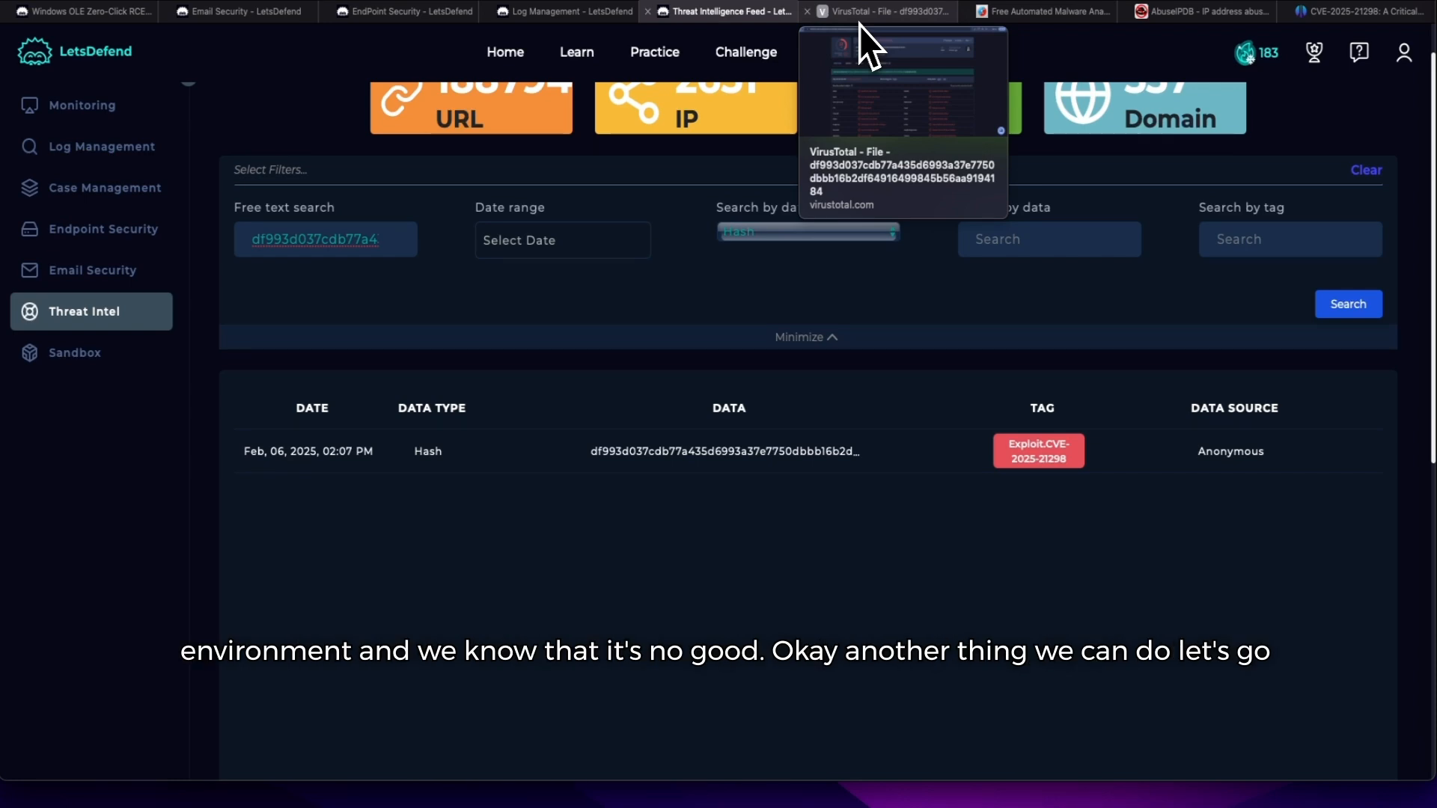
left_click(833, 15)
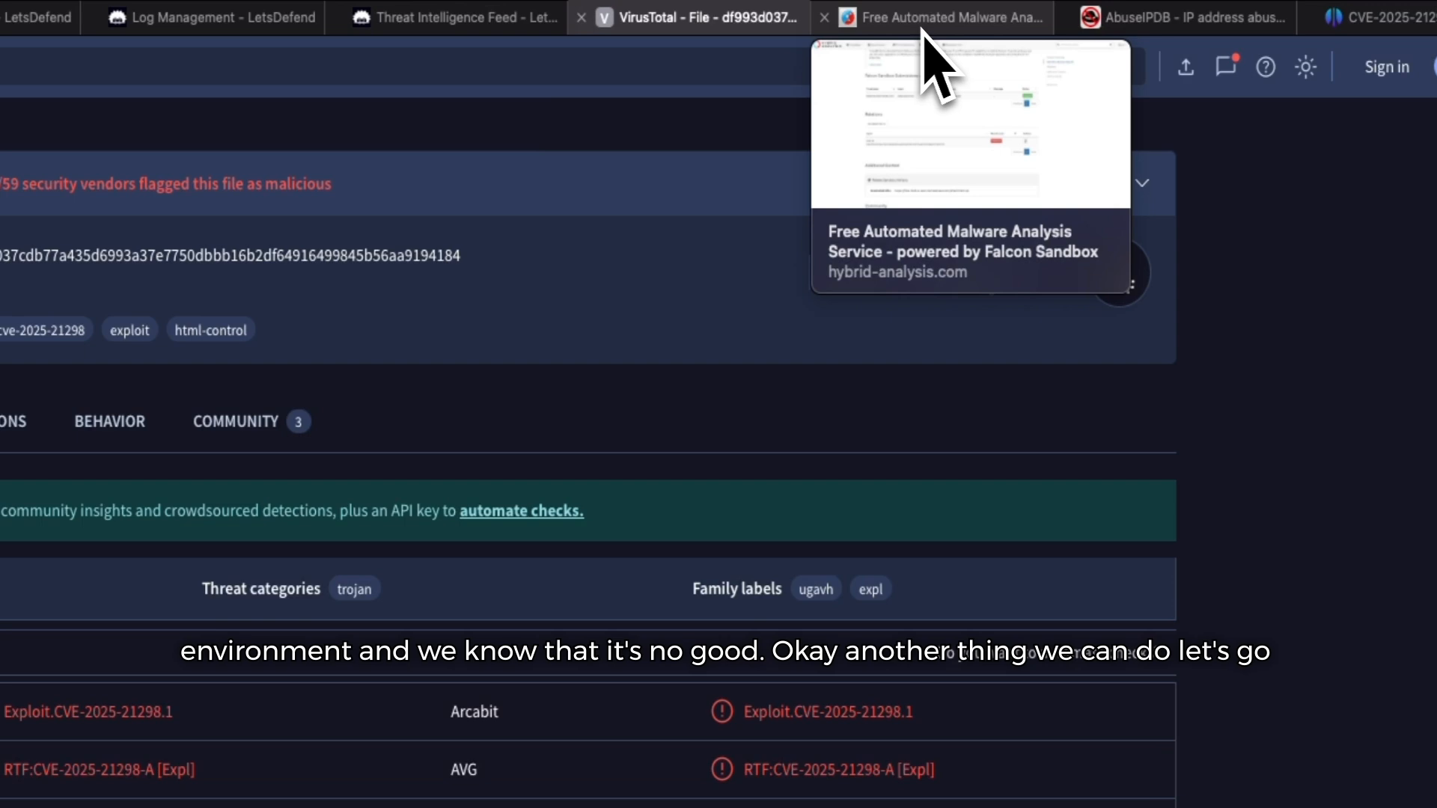
left_click(1116, 18)
left_click(961, 22)
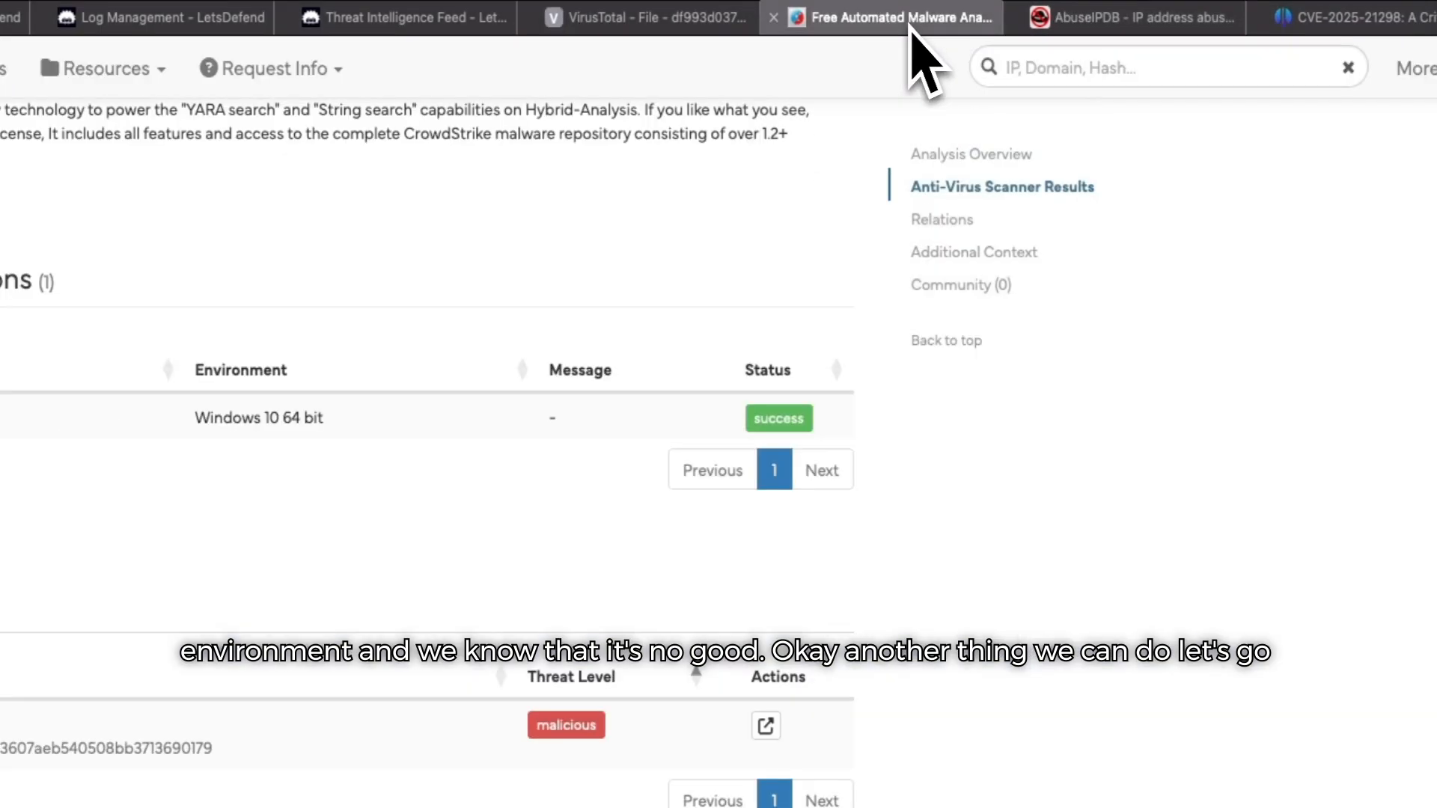
left_click(1160, 18)
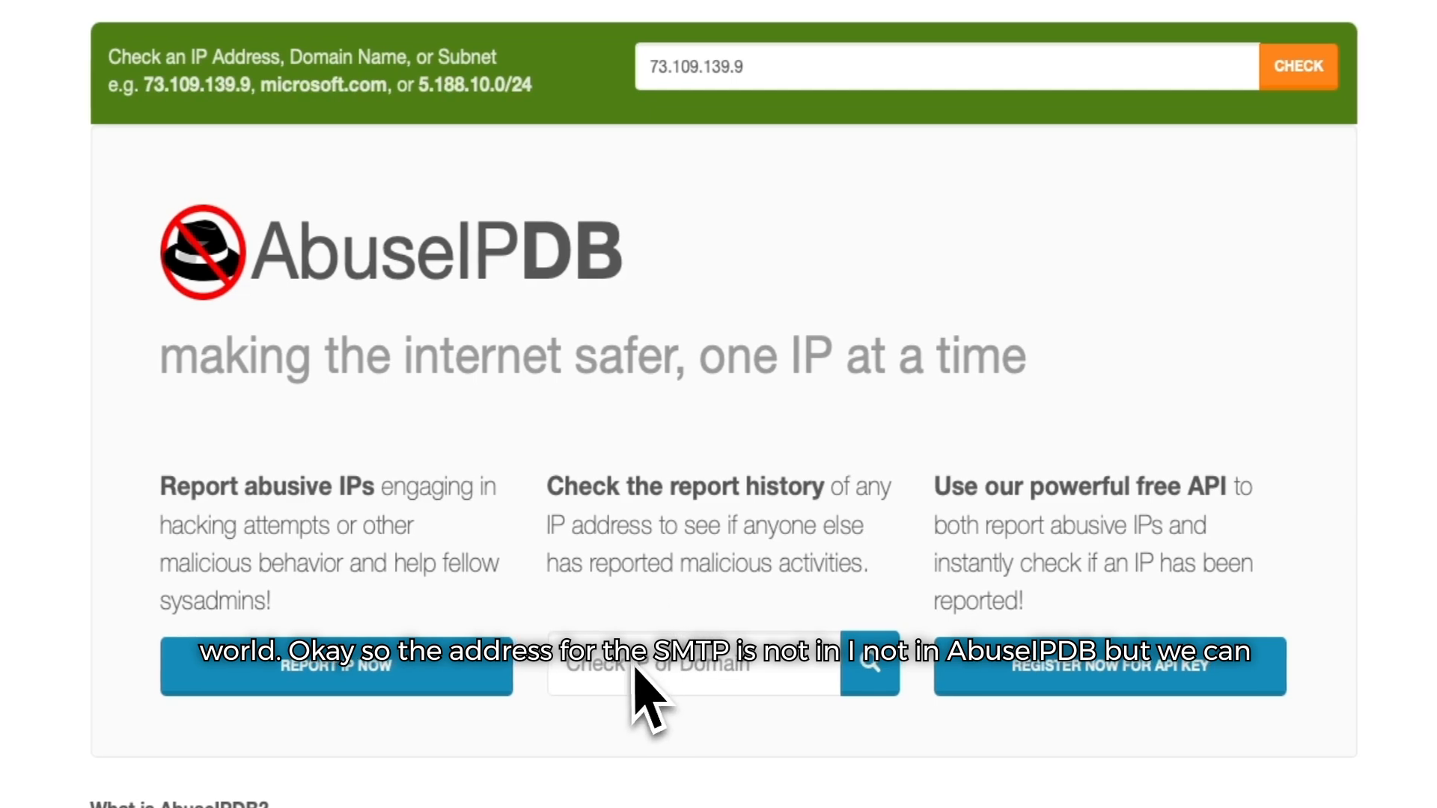
right_click(657, 669)
left_click(665, 728)
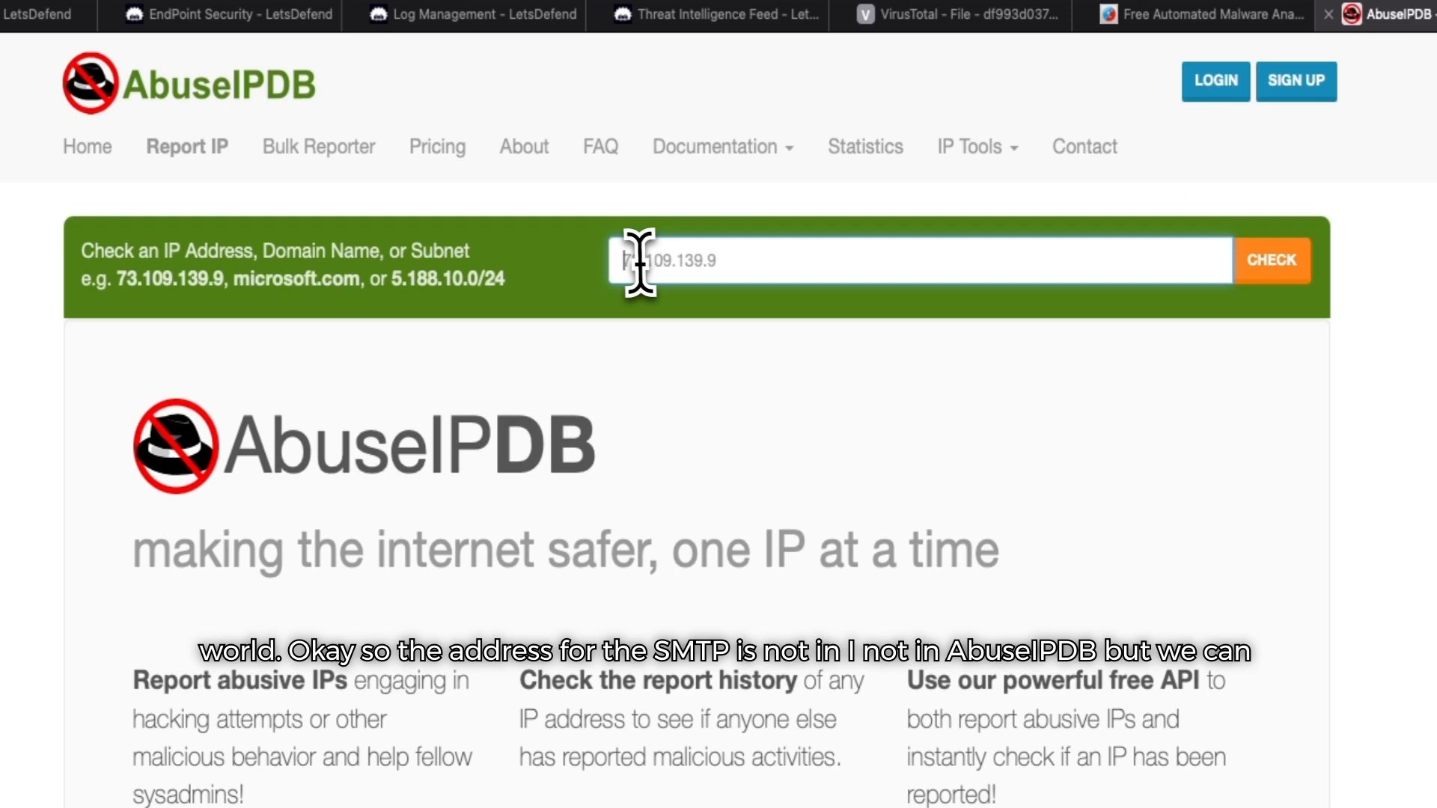
left_click(704, 9)
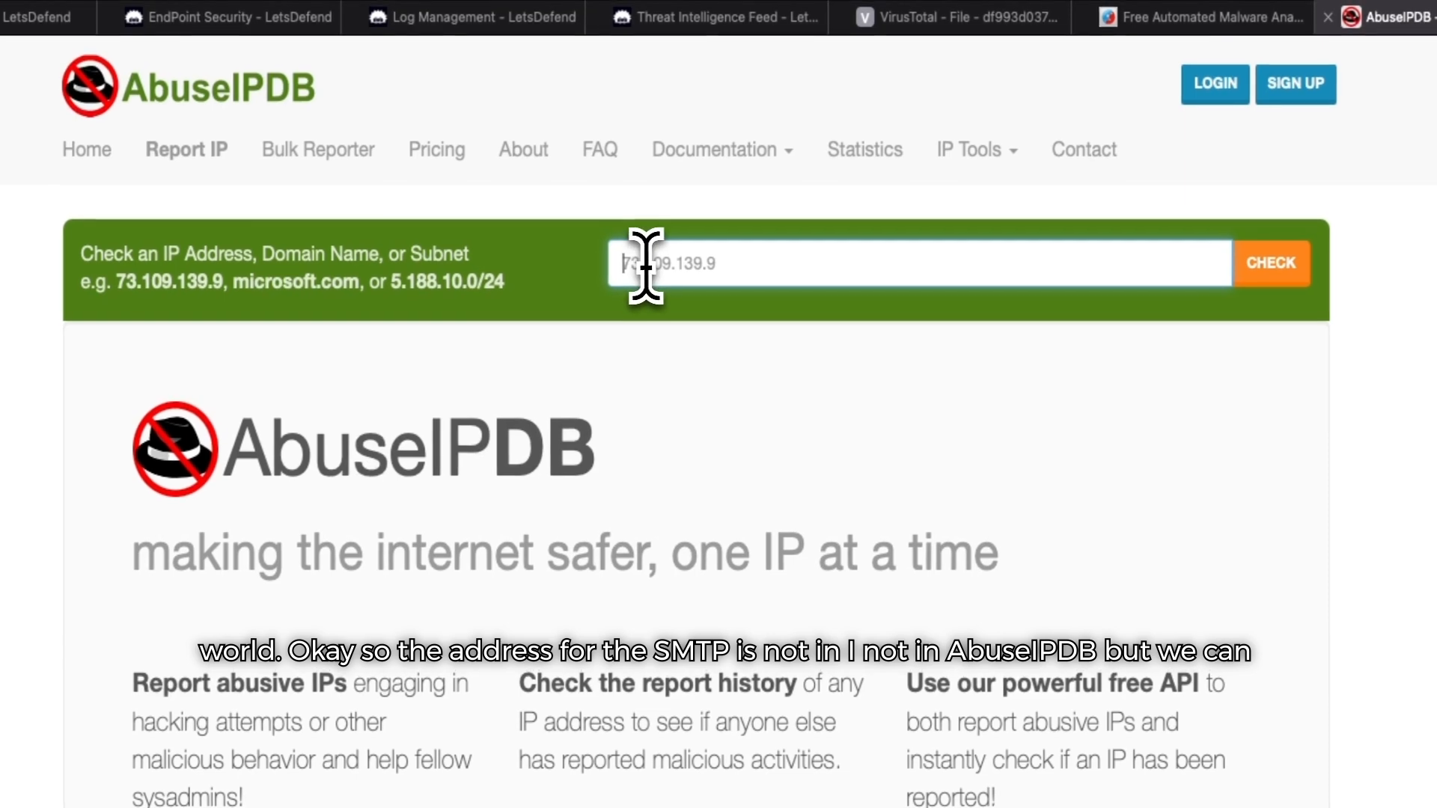
type("84.38.130.118")
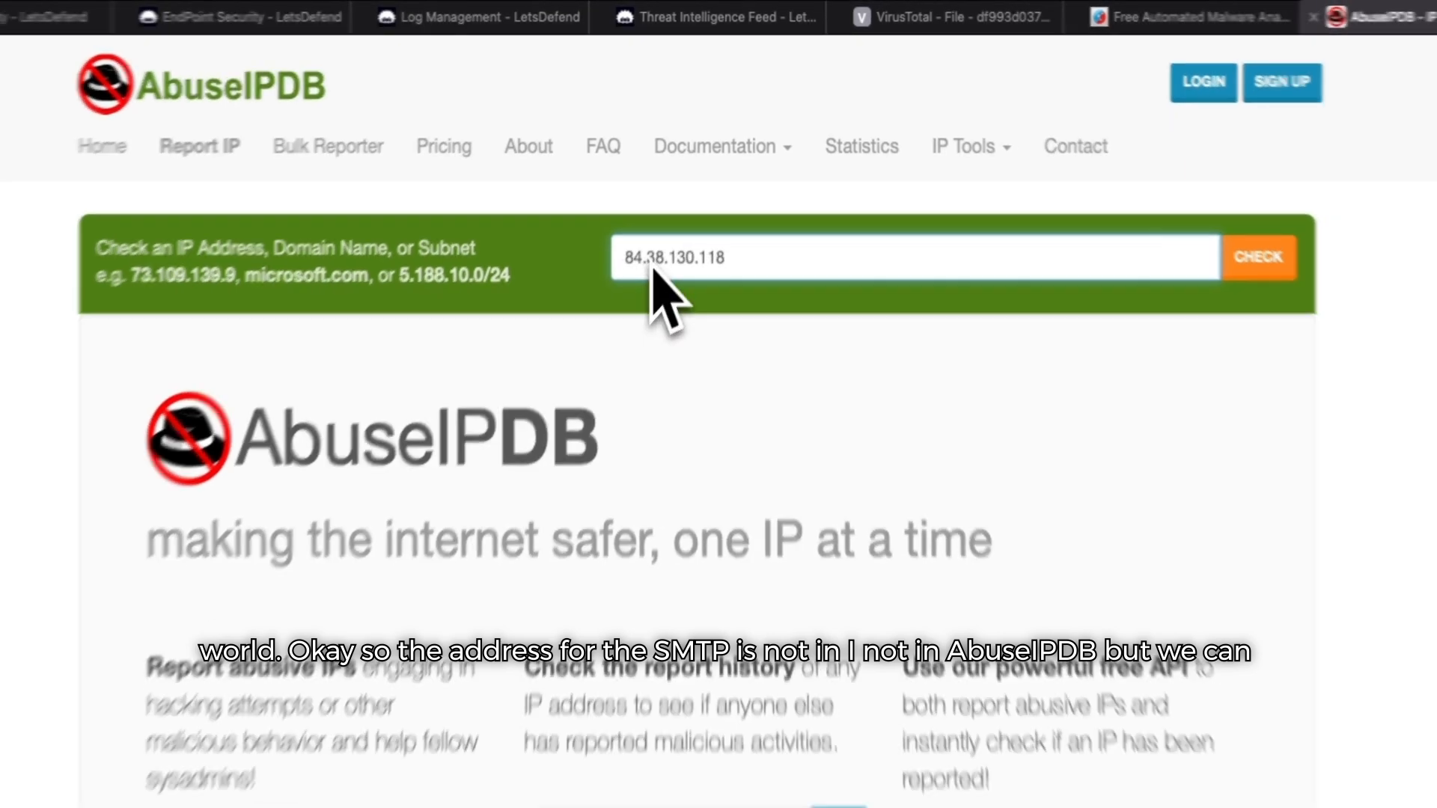
key("Return")
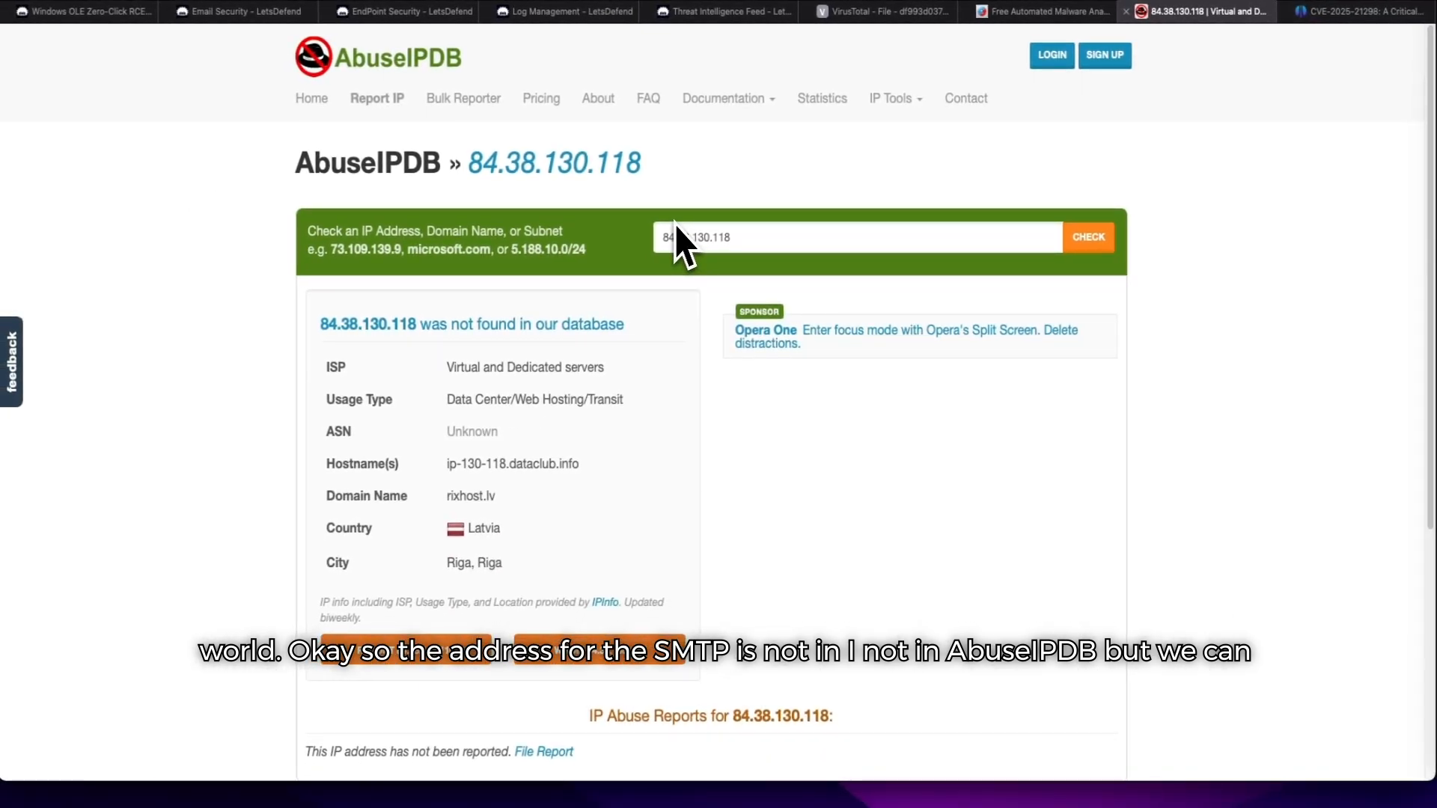
scroll(676, 228, "down", 1)
scroll(675, 225, "down", 1)
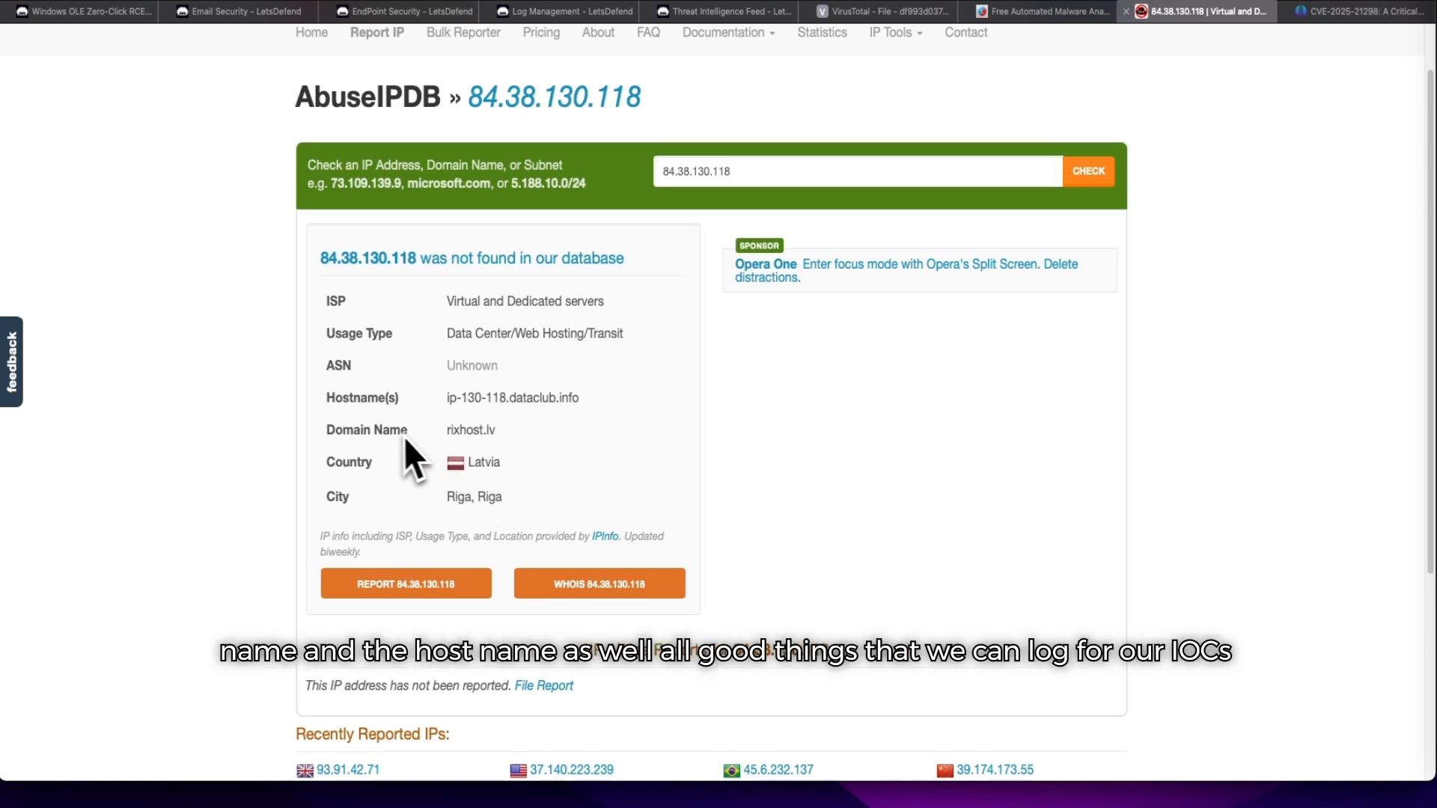
scroll(540, 508, "down", 1)
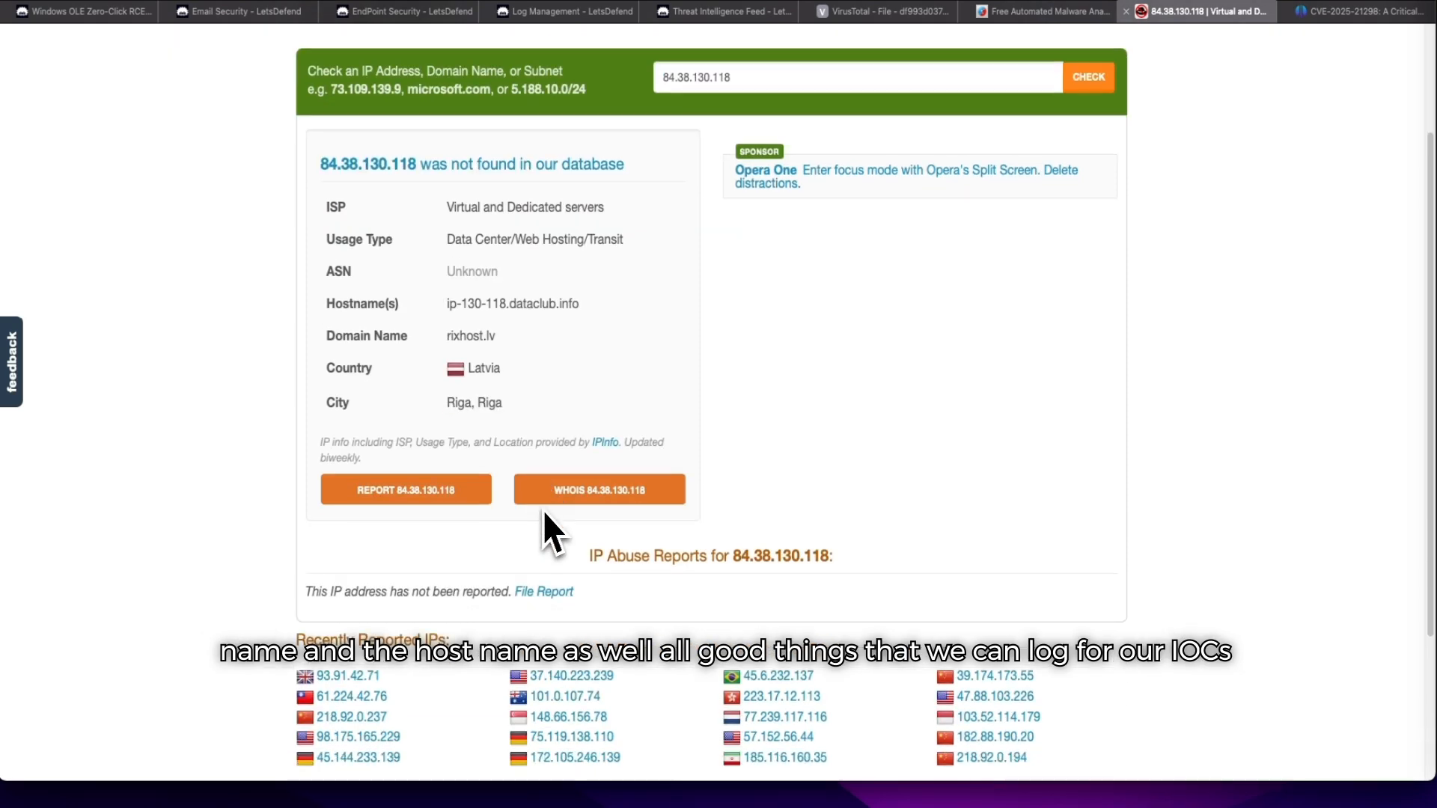
scroll(541, 511, "up", 2)
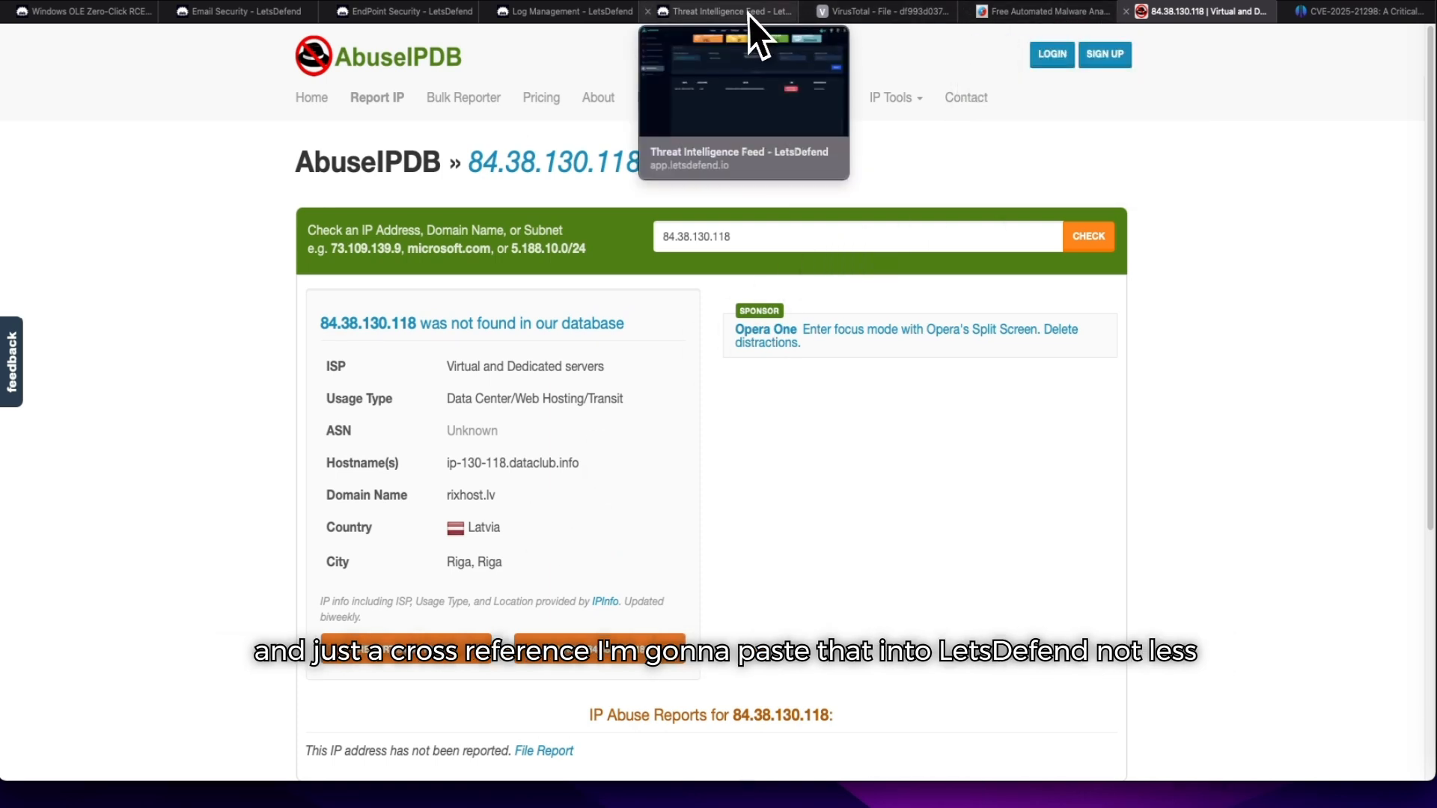
Step: Switch to VirusTotal and look up the IP address 84.38.130.118 in place of the file hash
mouse_move(886, 16)
left_click(831, 14)
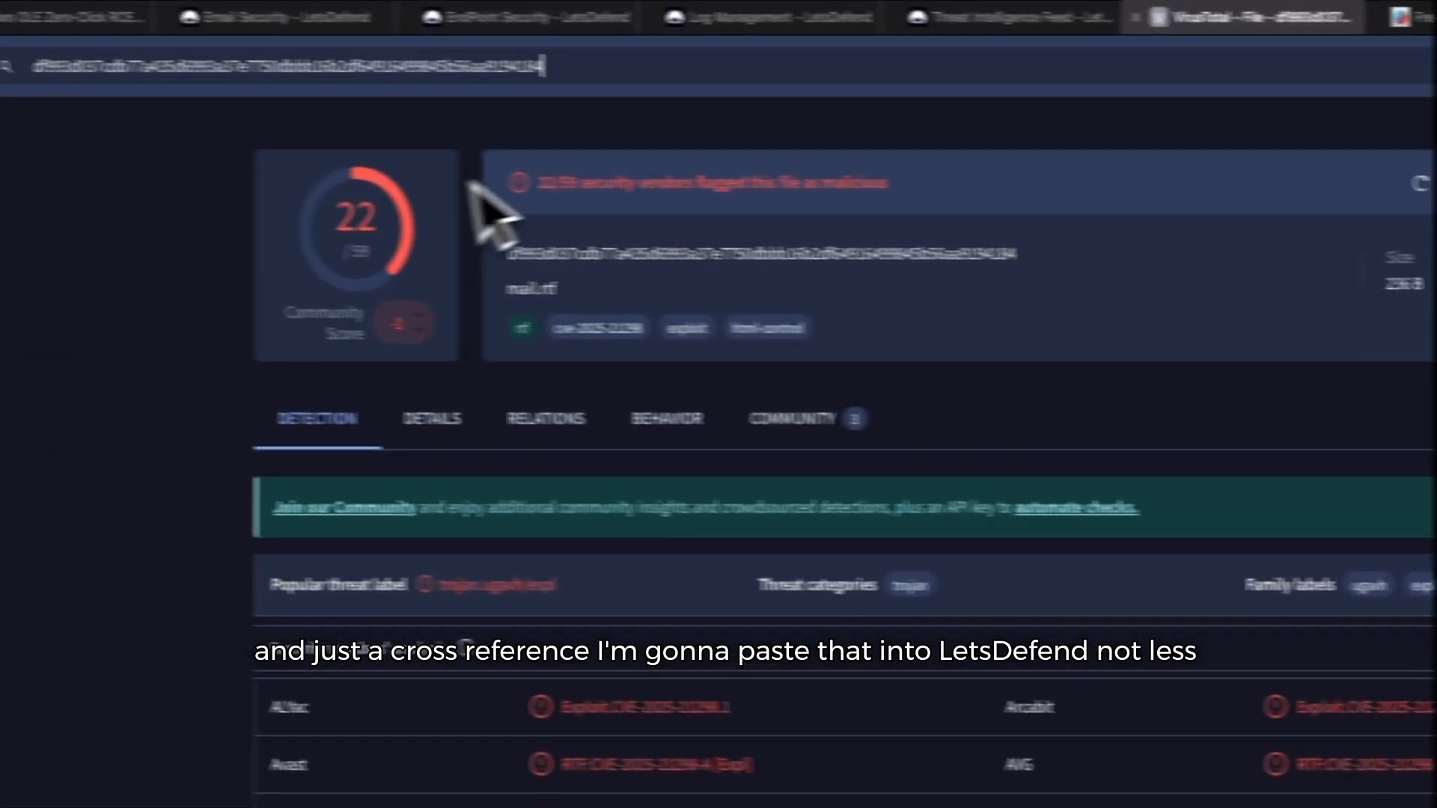
left_click(673, 97)
key("ctrl+a")
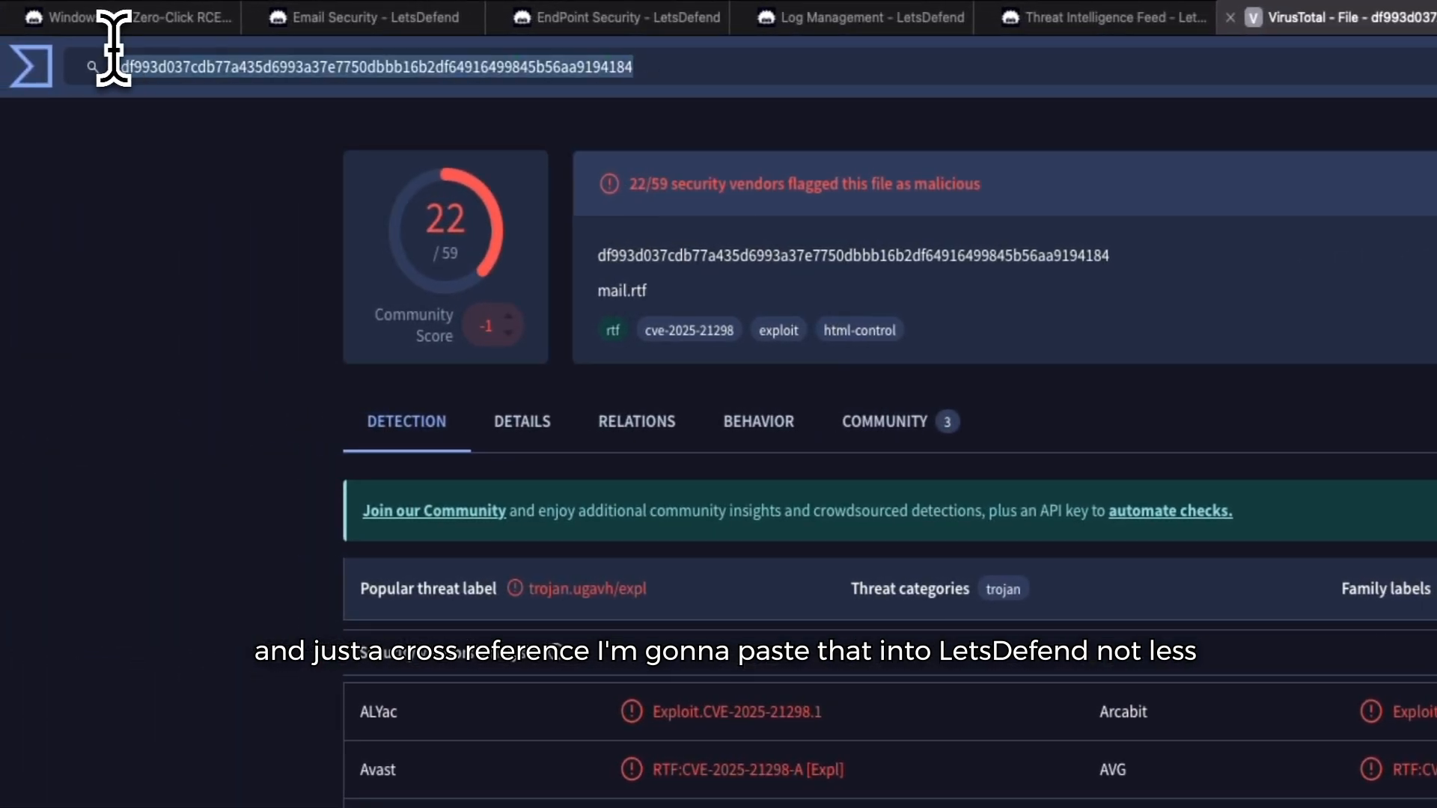
key("ctrl+x")
key("ctrl+v")
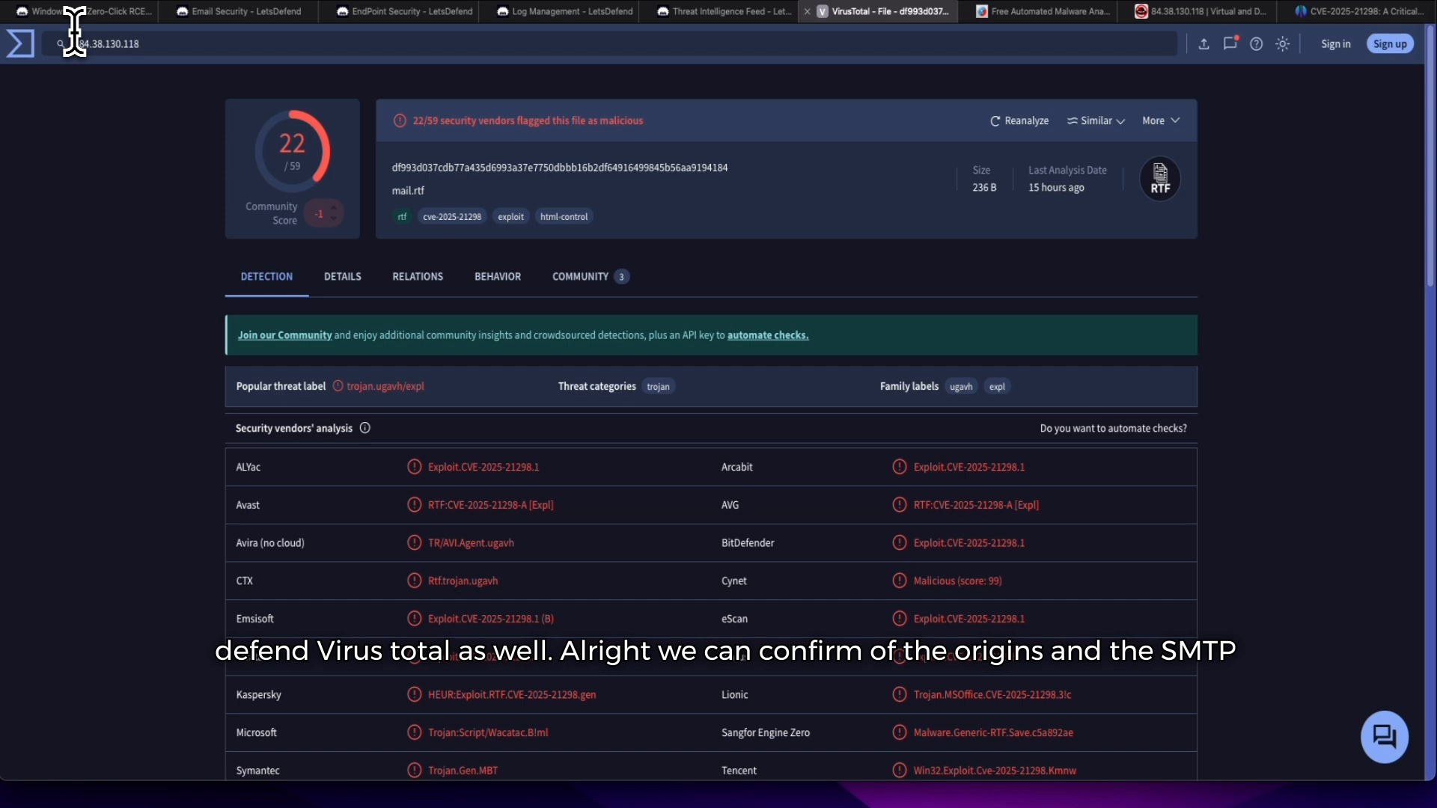
key("Return")
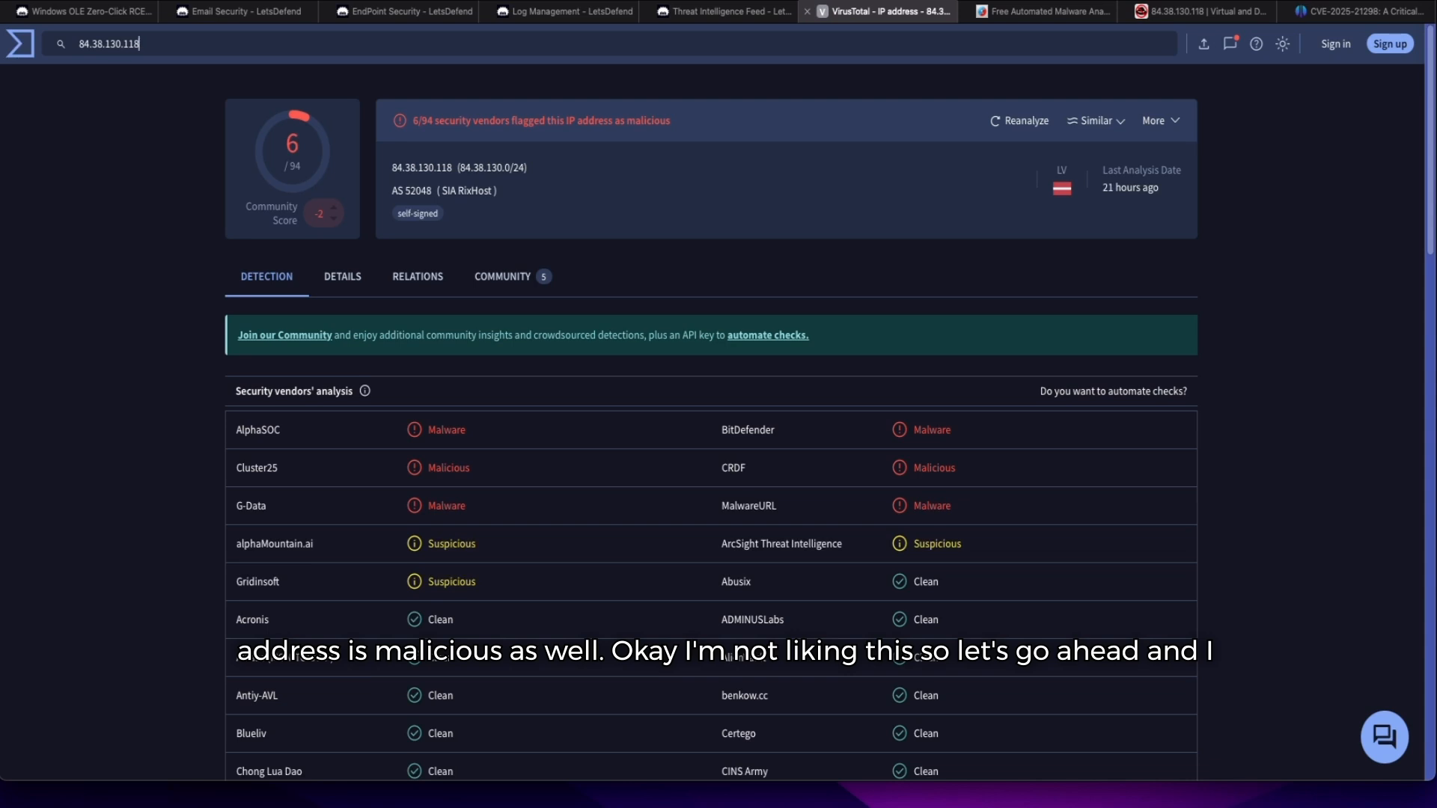
Step: Switch to LetsDefend Endpoint Security, open the endpoint with IP address 172.16.17.137 and review its host information
left_click(393, 12)
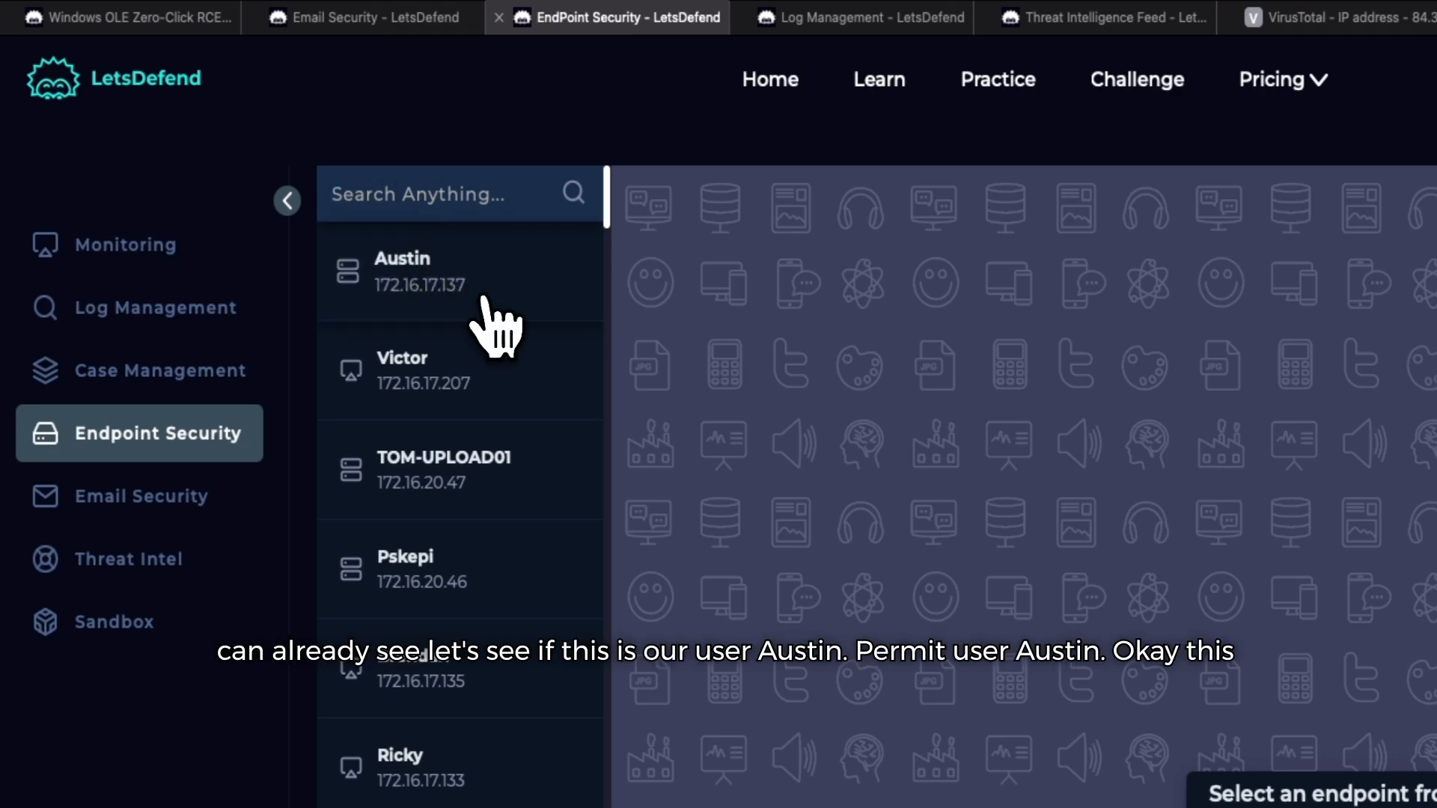
left_click(483, 322)
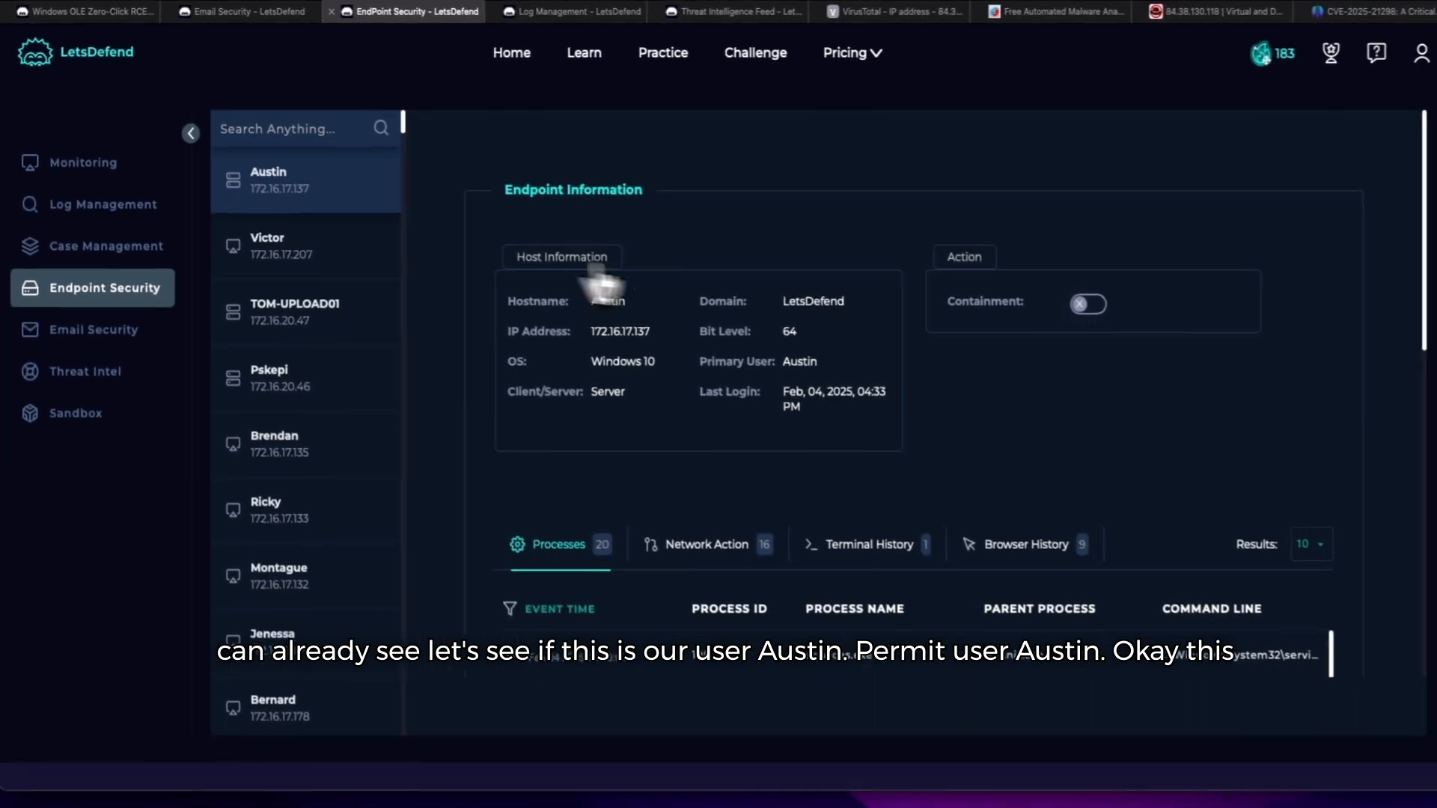
scroll(726, 393, "down", 2)
scroll(726, 394, "up", 2)
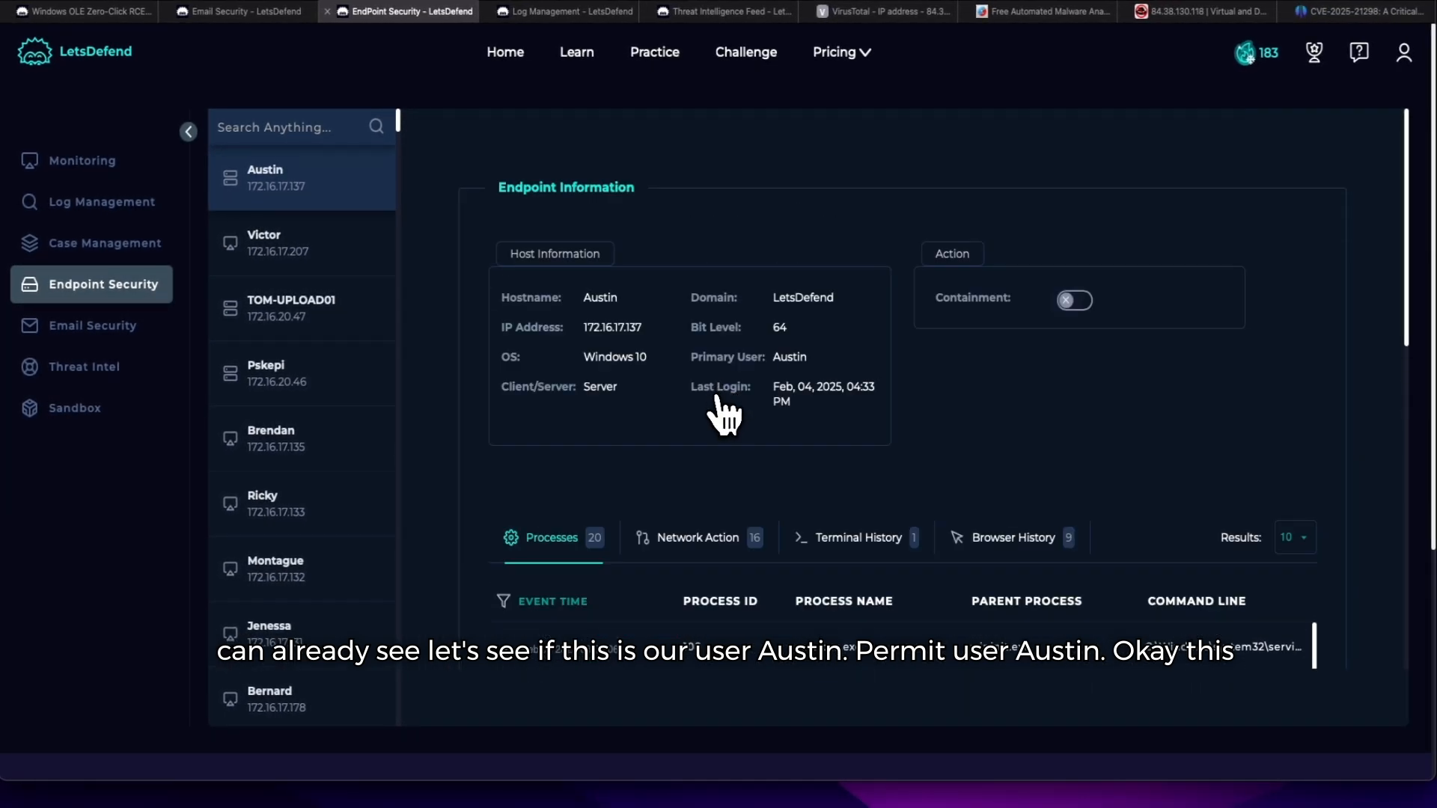
scroll(610, 397, "down", 4)
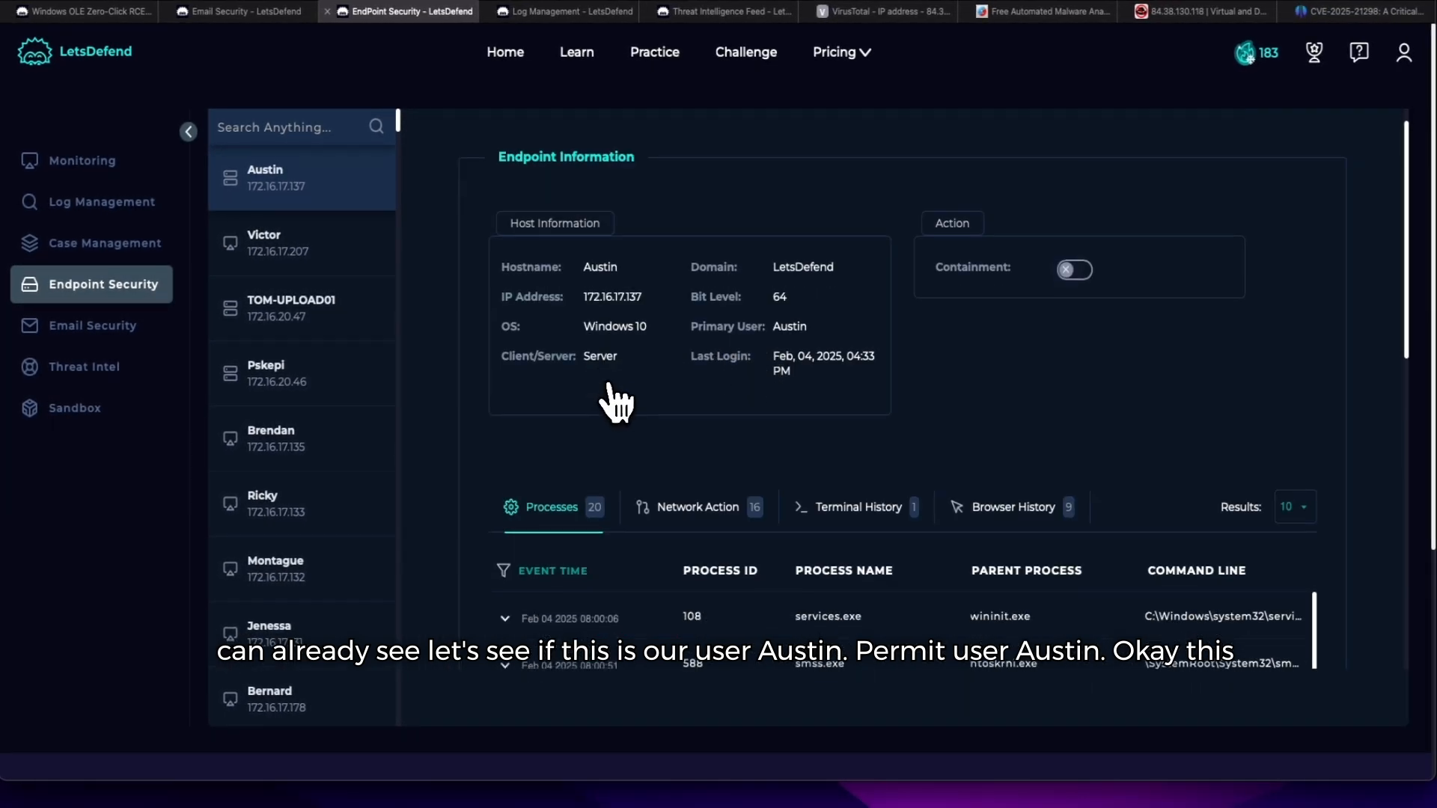
scroll(610, 397, "up", 4)
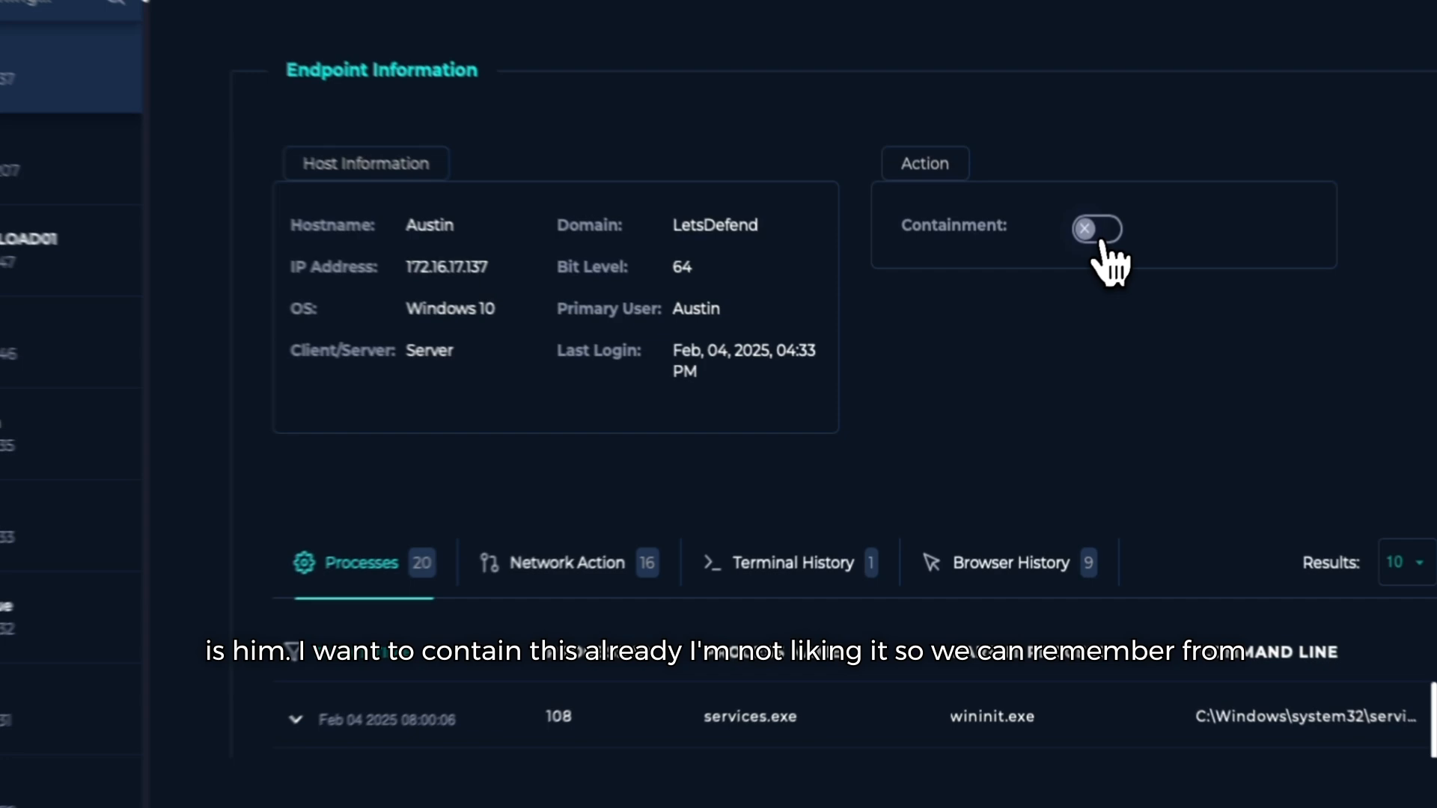
Step: Contain the endpoint 172.16.17.137, confirming the change, and set its activity lists to show 40 results
left_click(1078, 293)
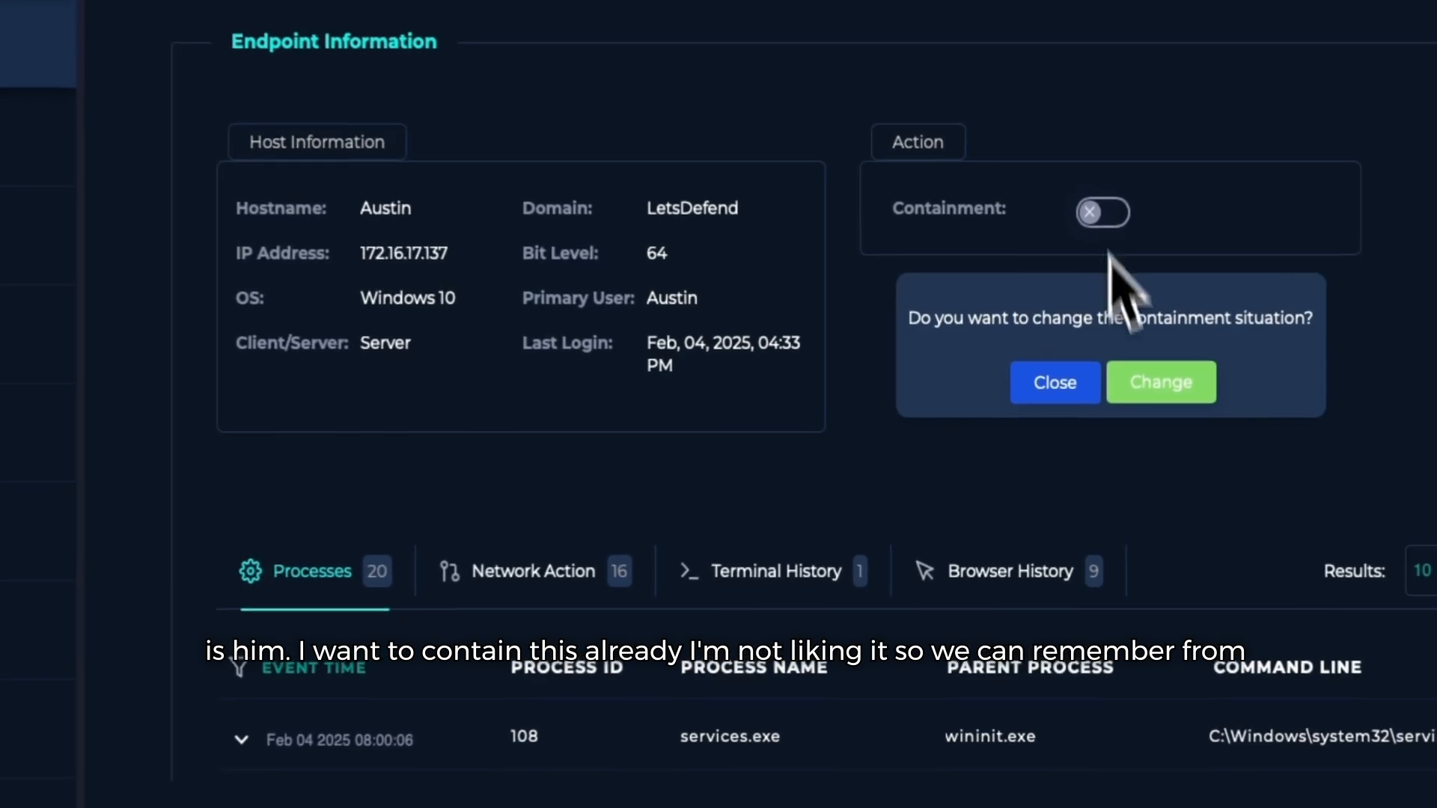
left_click(1145, 383)
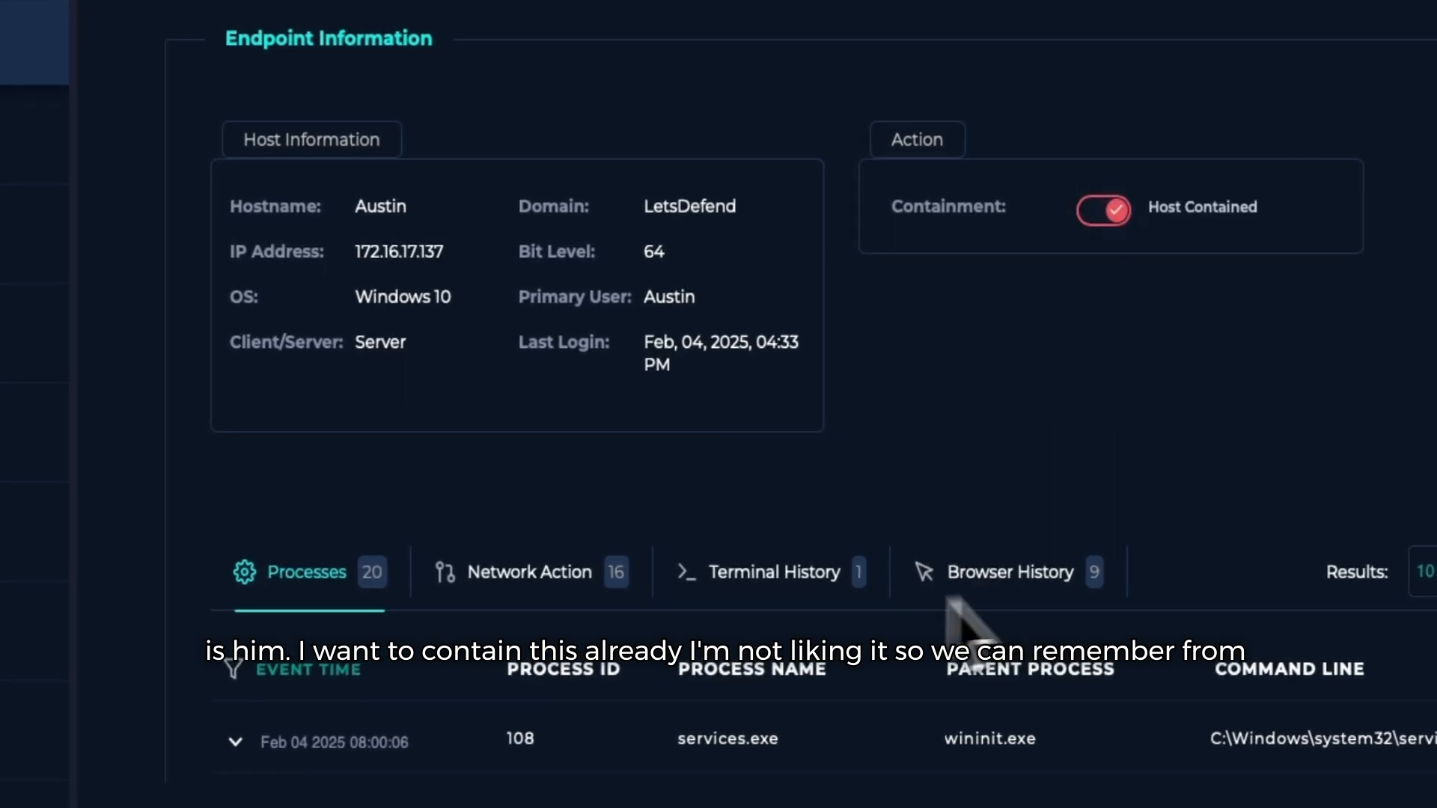
scroll(599, 591, "down", 3)
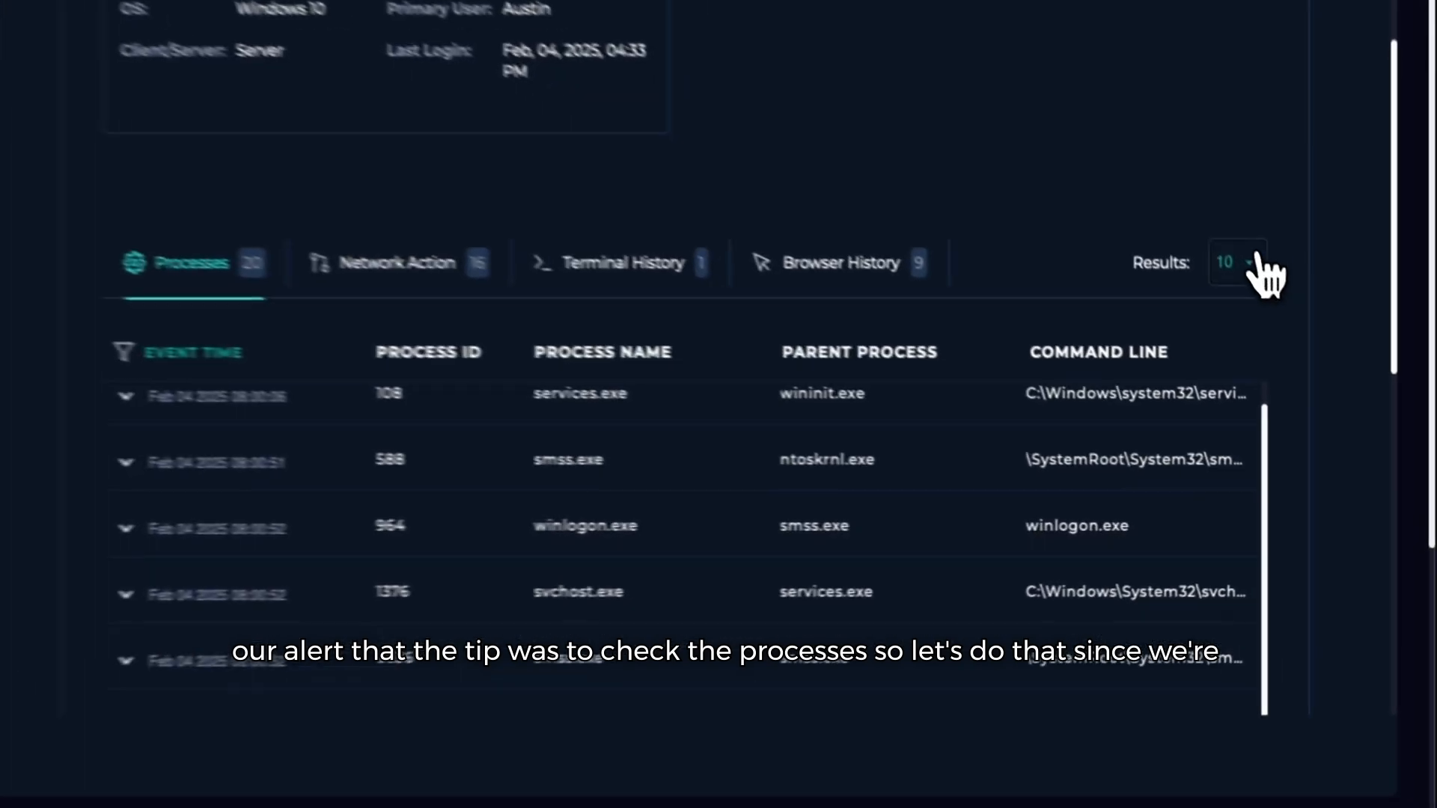
left_click(1293, 347)
left_click(1243, 434)
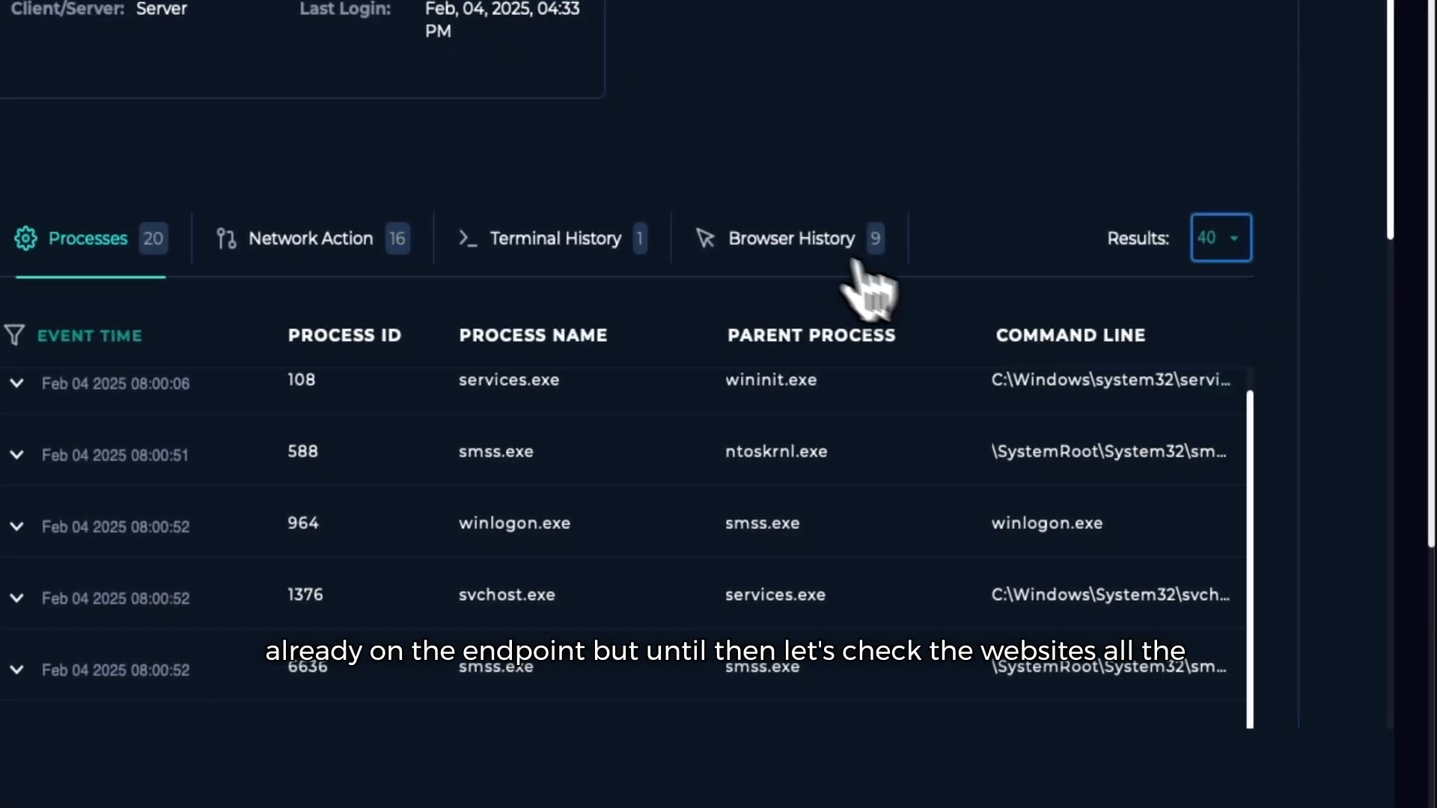
Step: Review the endpoint's browser history and read the full command line of its terminal history event
left_click(795, 240)
scroll(745, 469, "down", 3)
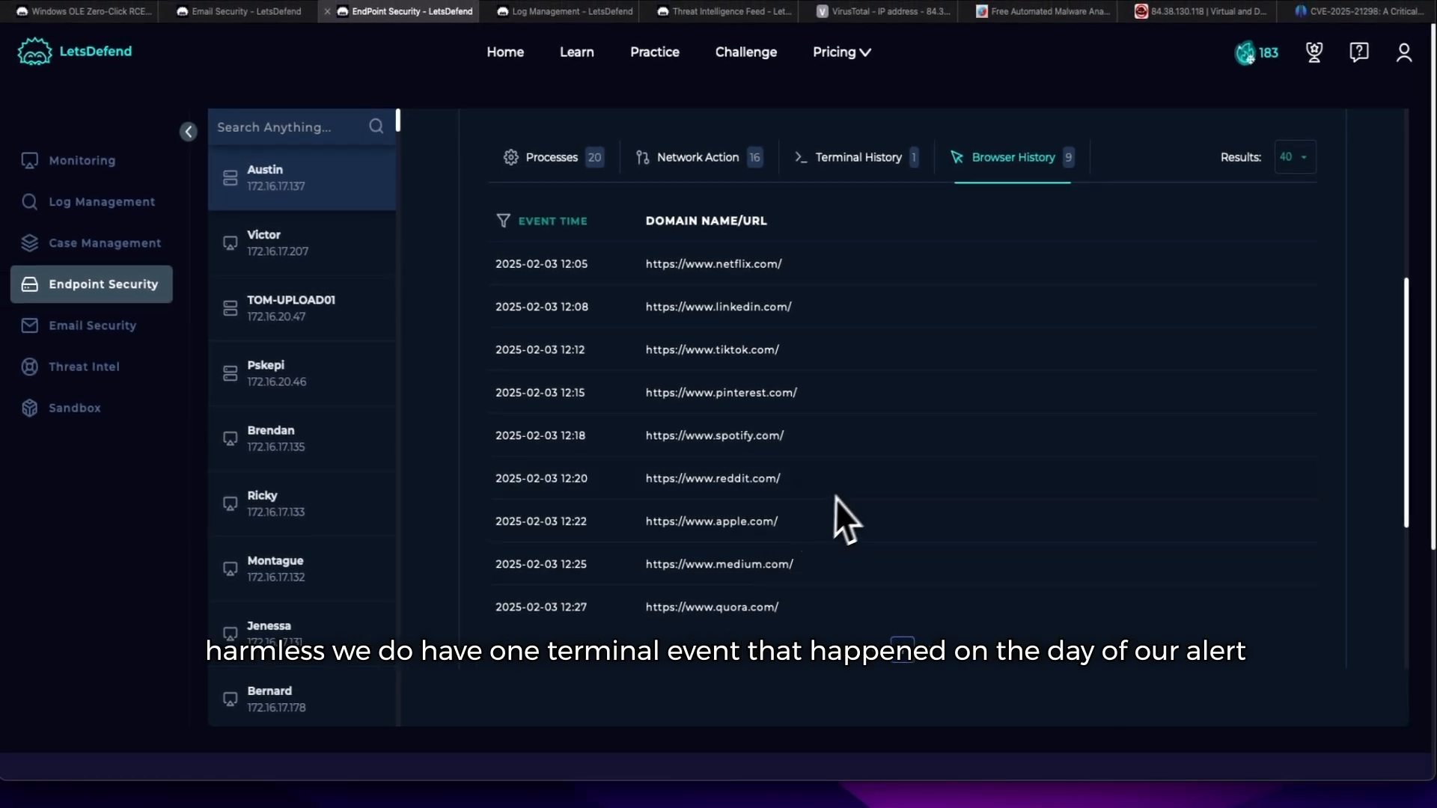
left_click(861, 158)
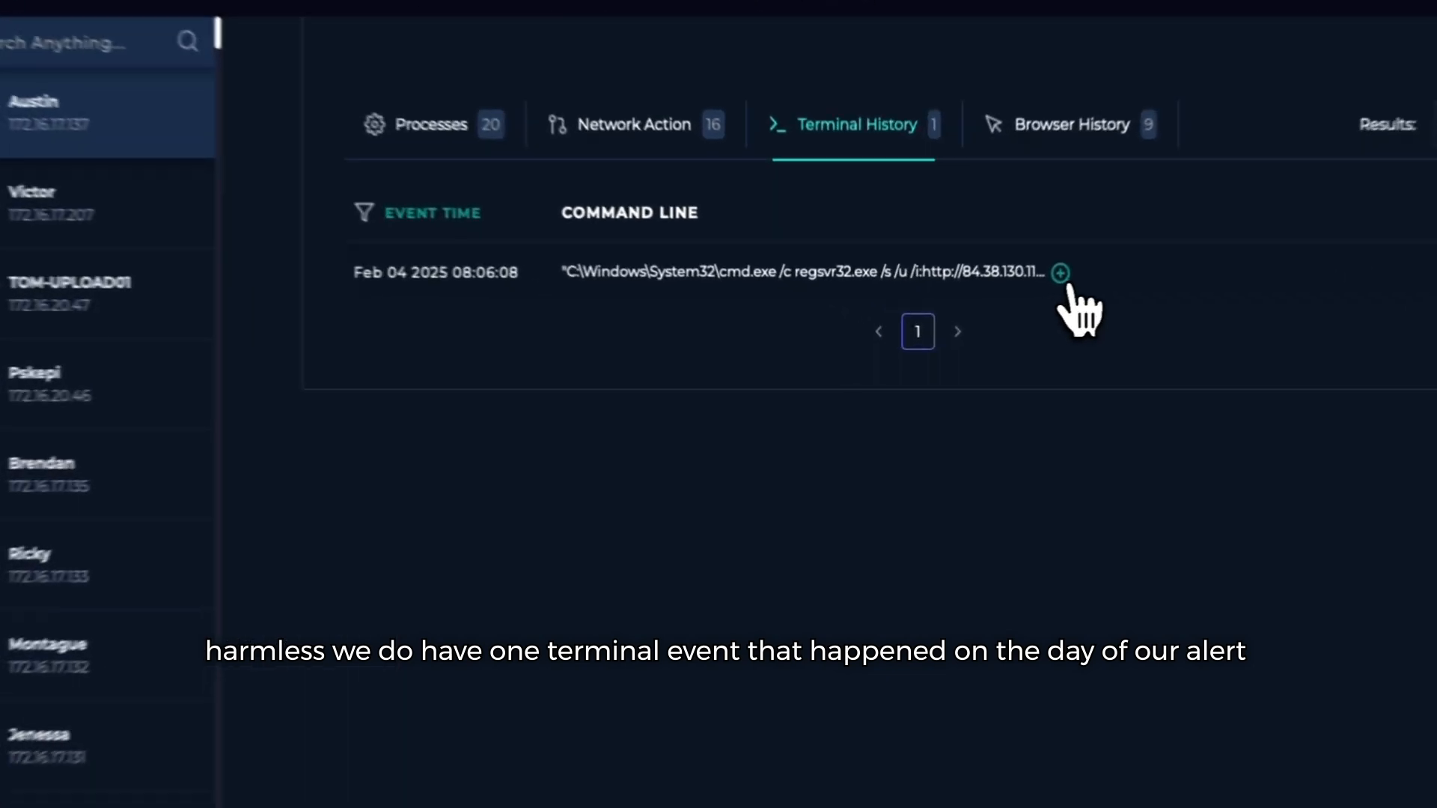
left_click(1063, 274)
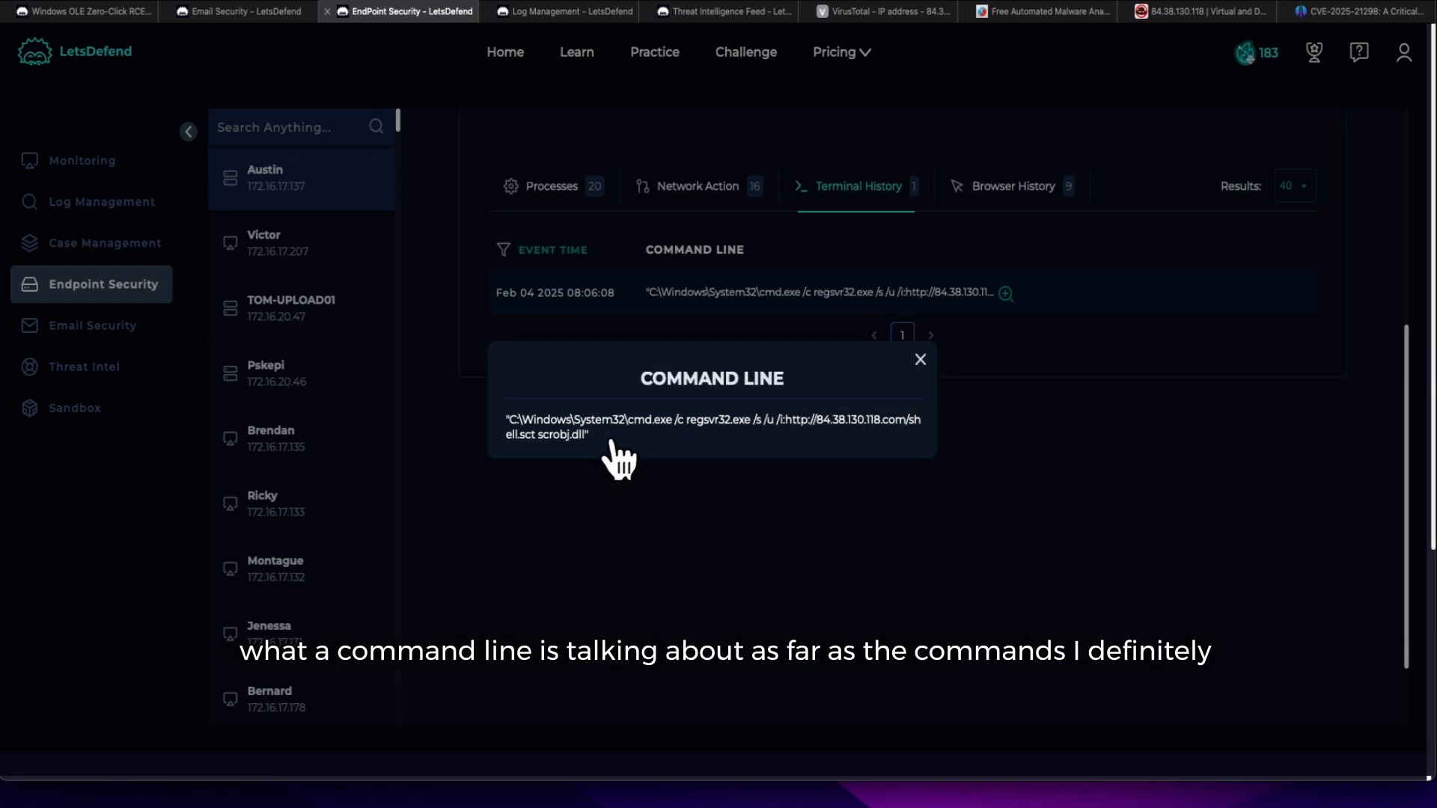
left_click_drag(619, 455, 509, 424)
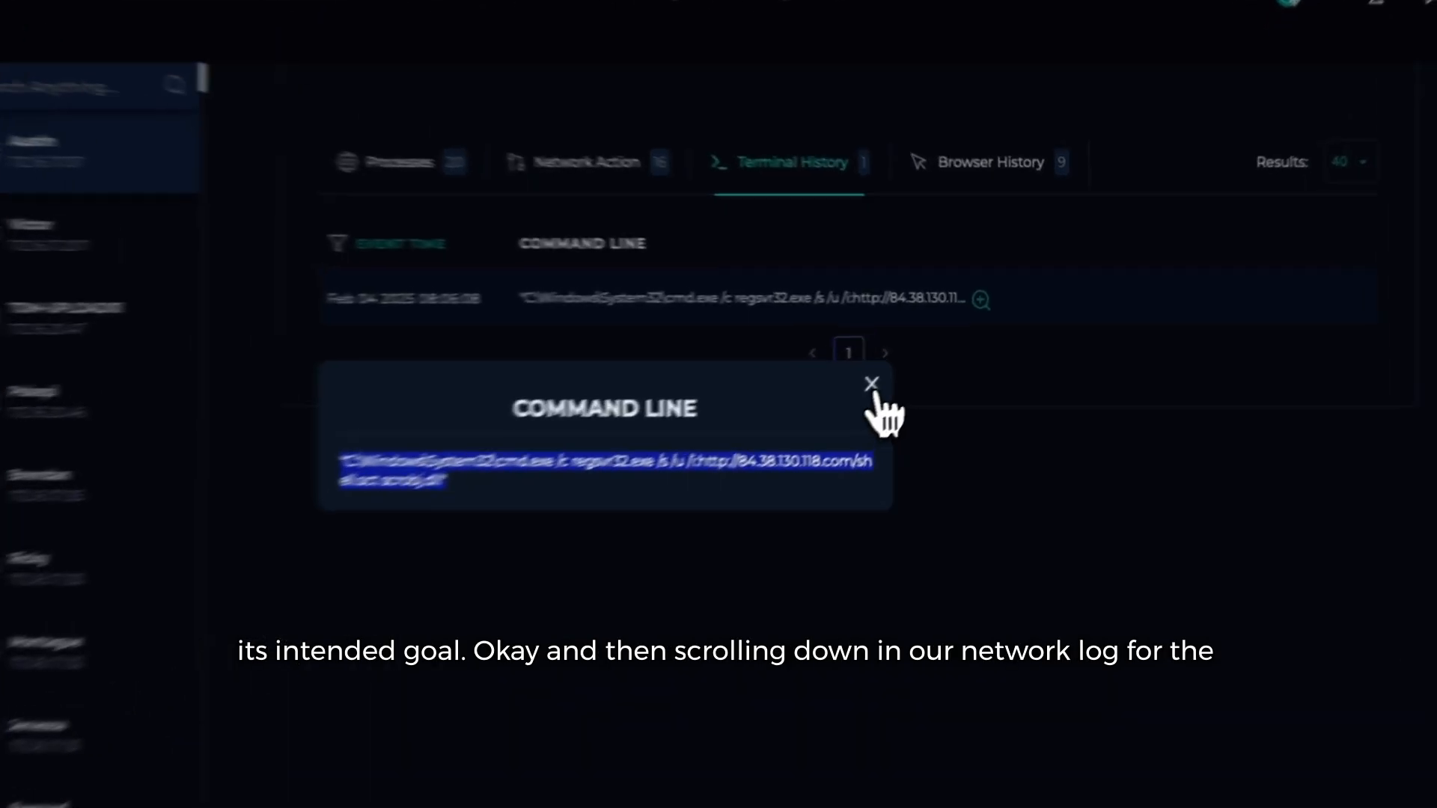
left_click(921, 360)
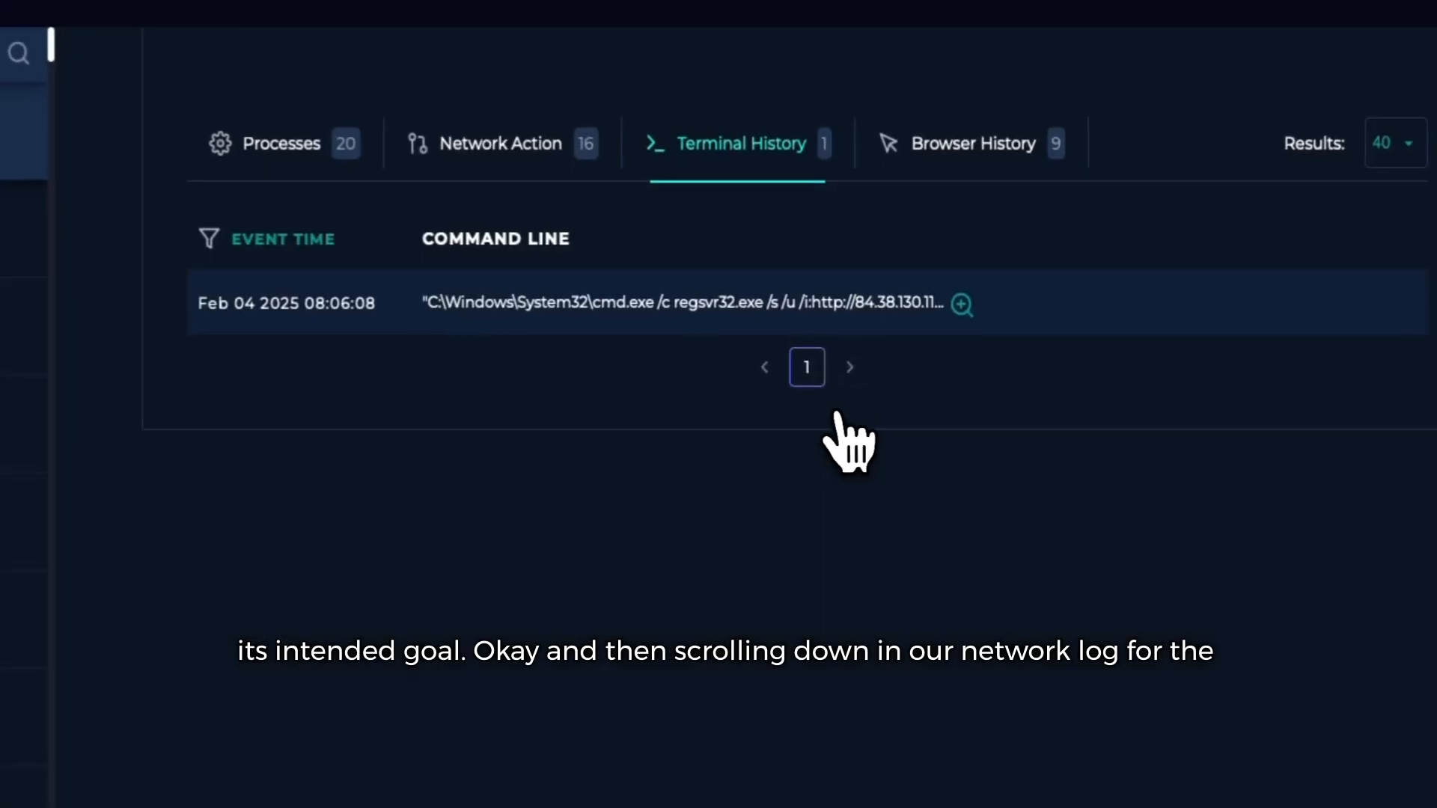
Step: Examine the endpoint's network actions for connections to the SMTP address 84.38.130.118
left_click(486, 150)
scroll(620, 532, "down", 3)
scroll(949, 428, "up", 5)
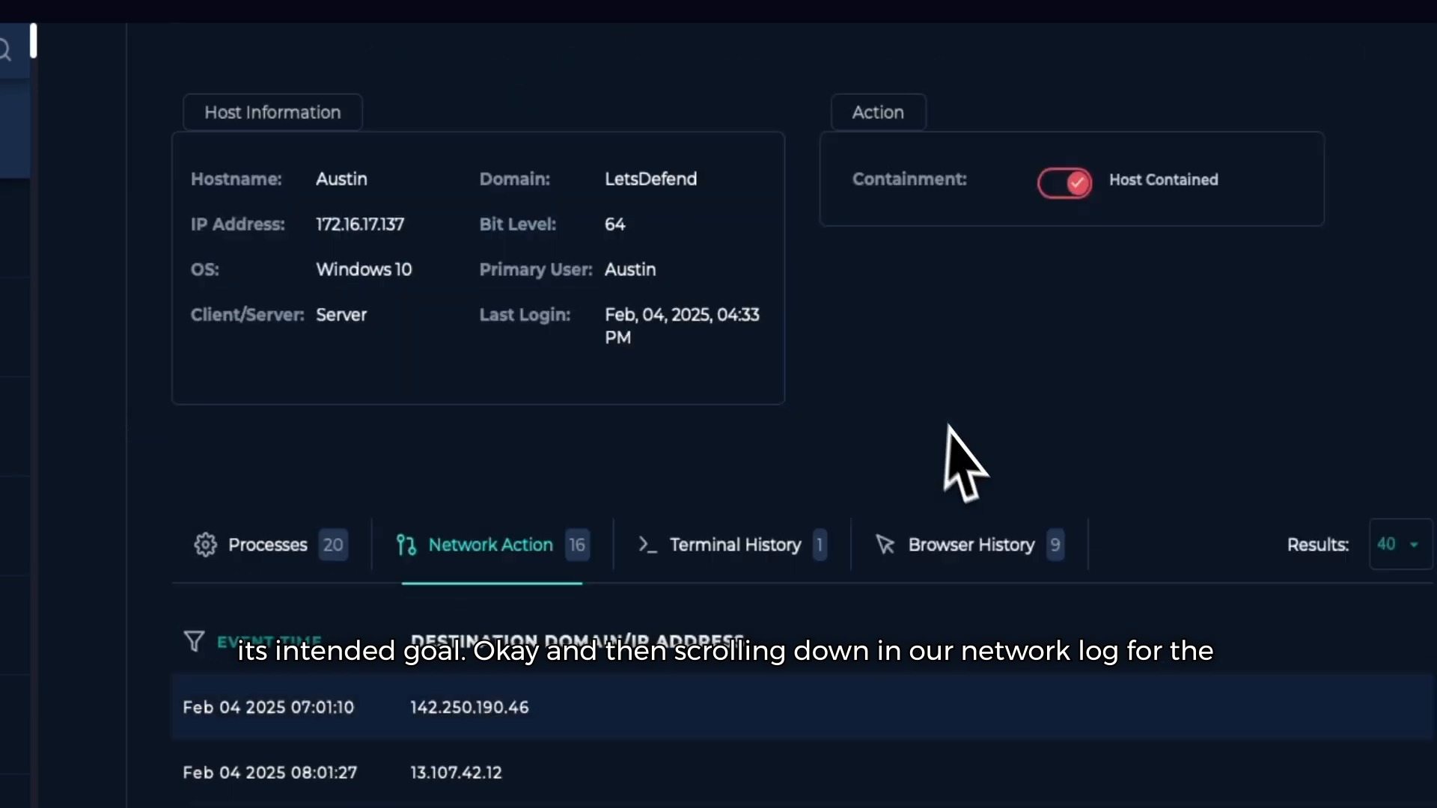
scroll(1053, 613, "down", 8)
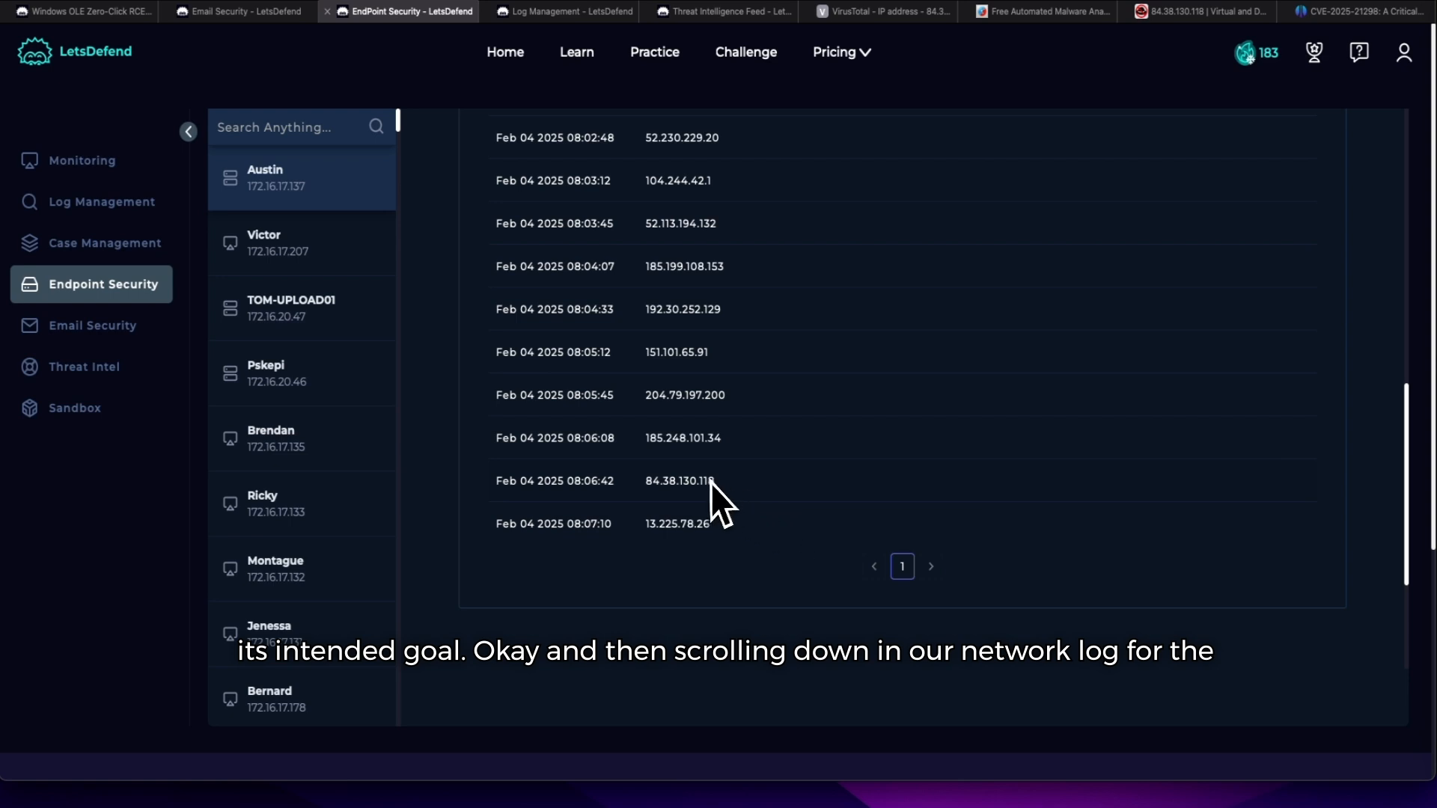
scroll(709, 483, "up", 2)
scroll(708, 483, "down", 1)
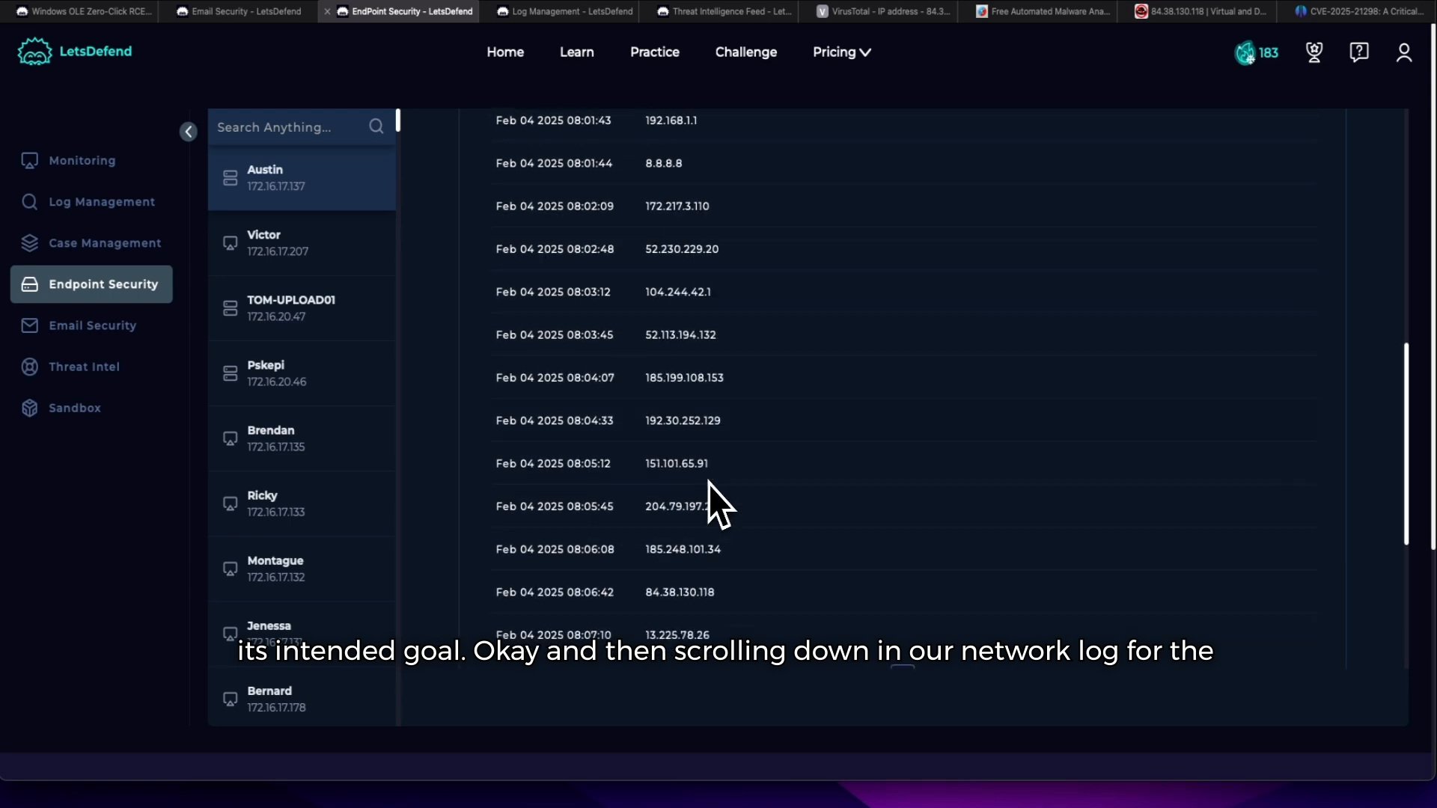
scroll(708, 484, "up", 5)
scroll(723, 533, "down", 7)
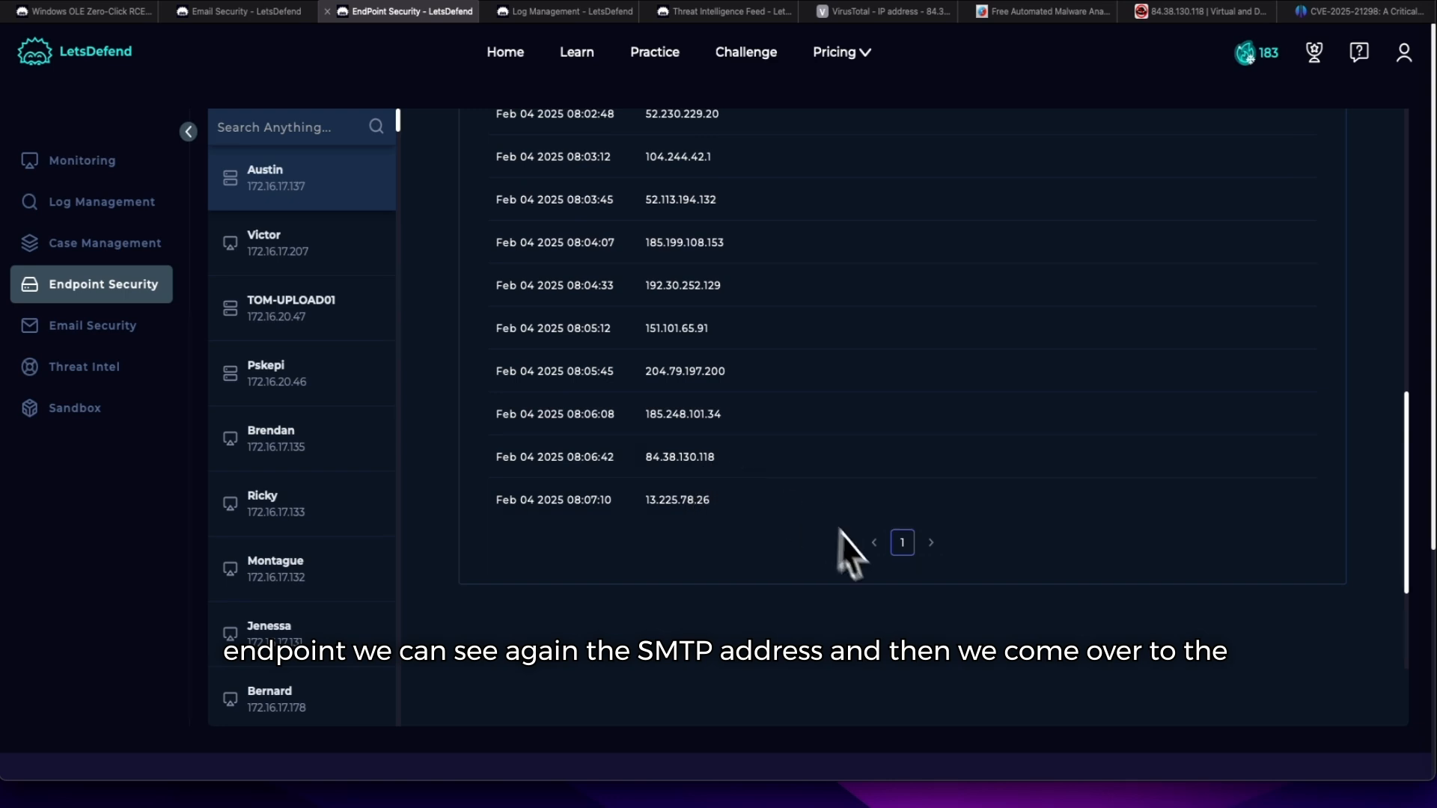
scroll(855, 579, "up", 7)
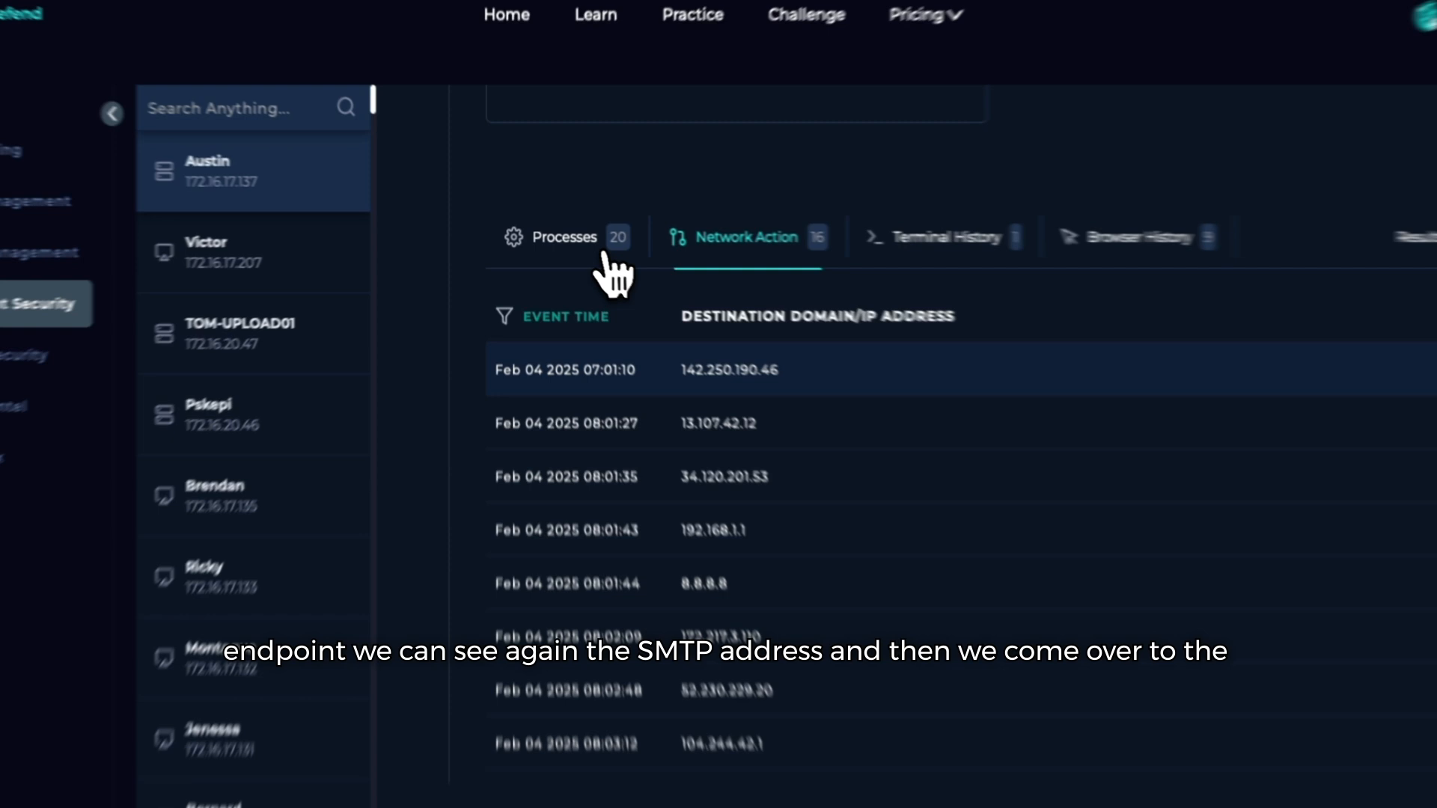
Step: Look through the endpoint's process list for suspicious process names and parent processes
left_click(603, 253)
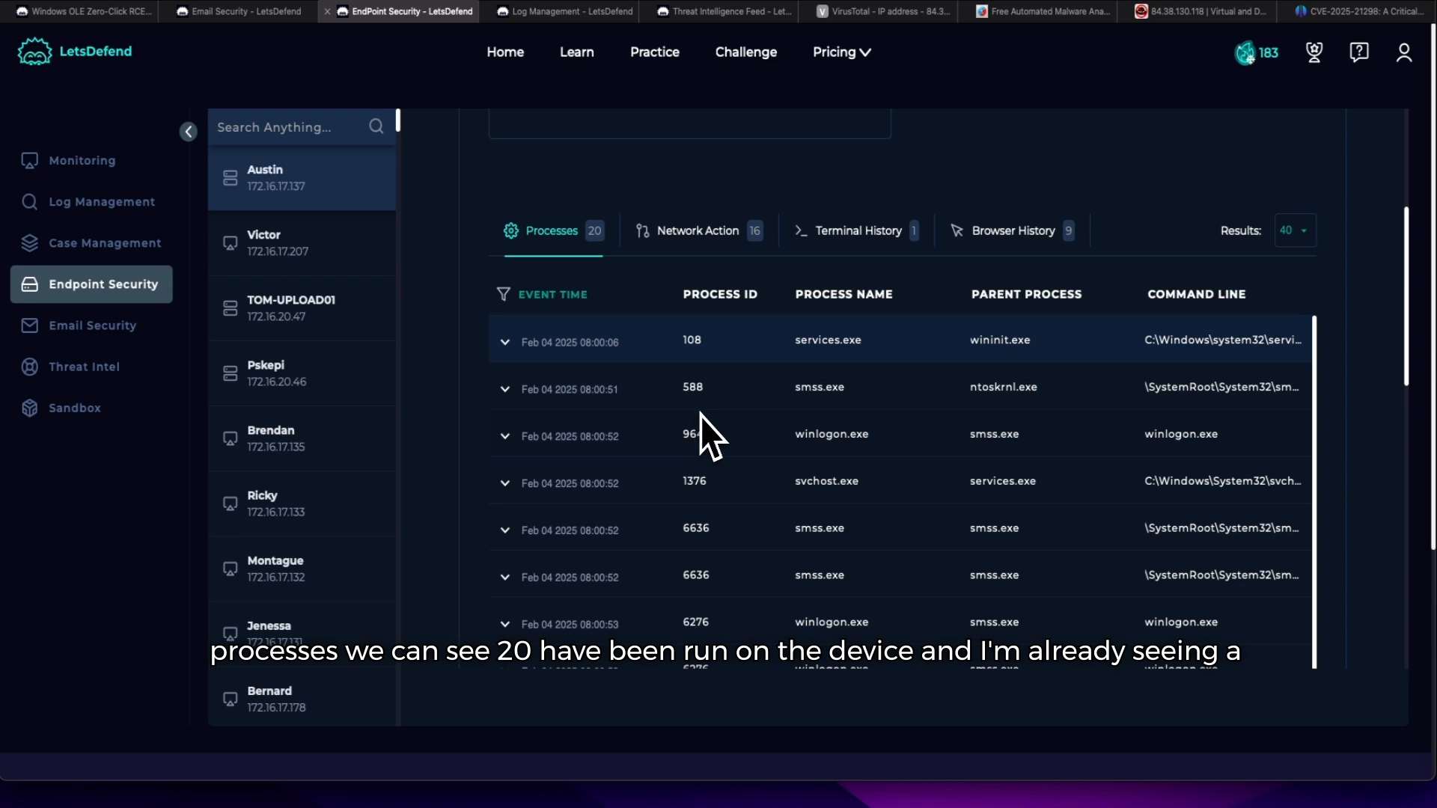
scroll(720, 443, "down", 3)
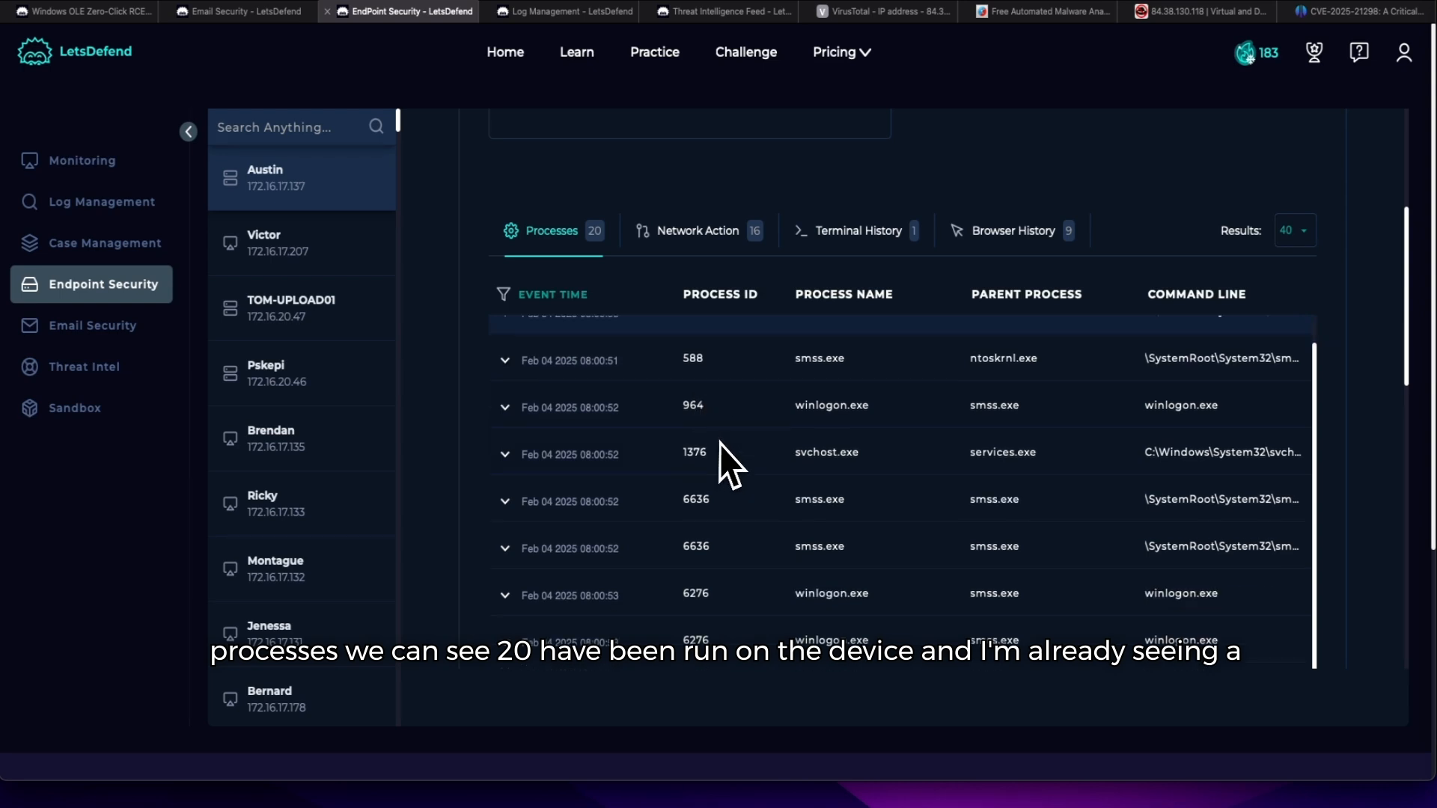
scroll(721, 446, "down", 5)
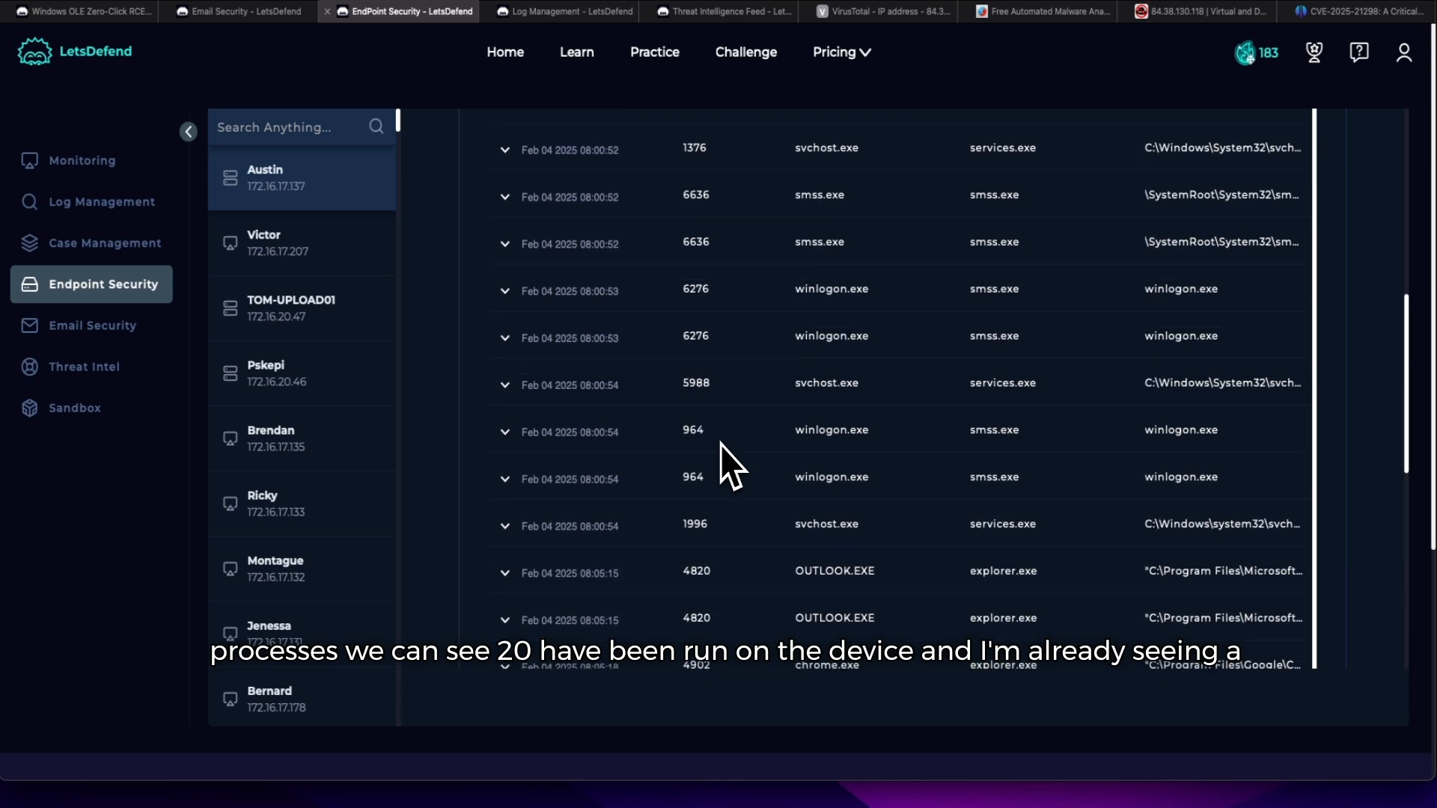
scroll(721, 446, "down", 3)
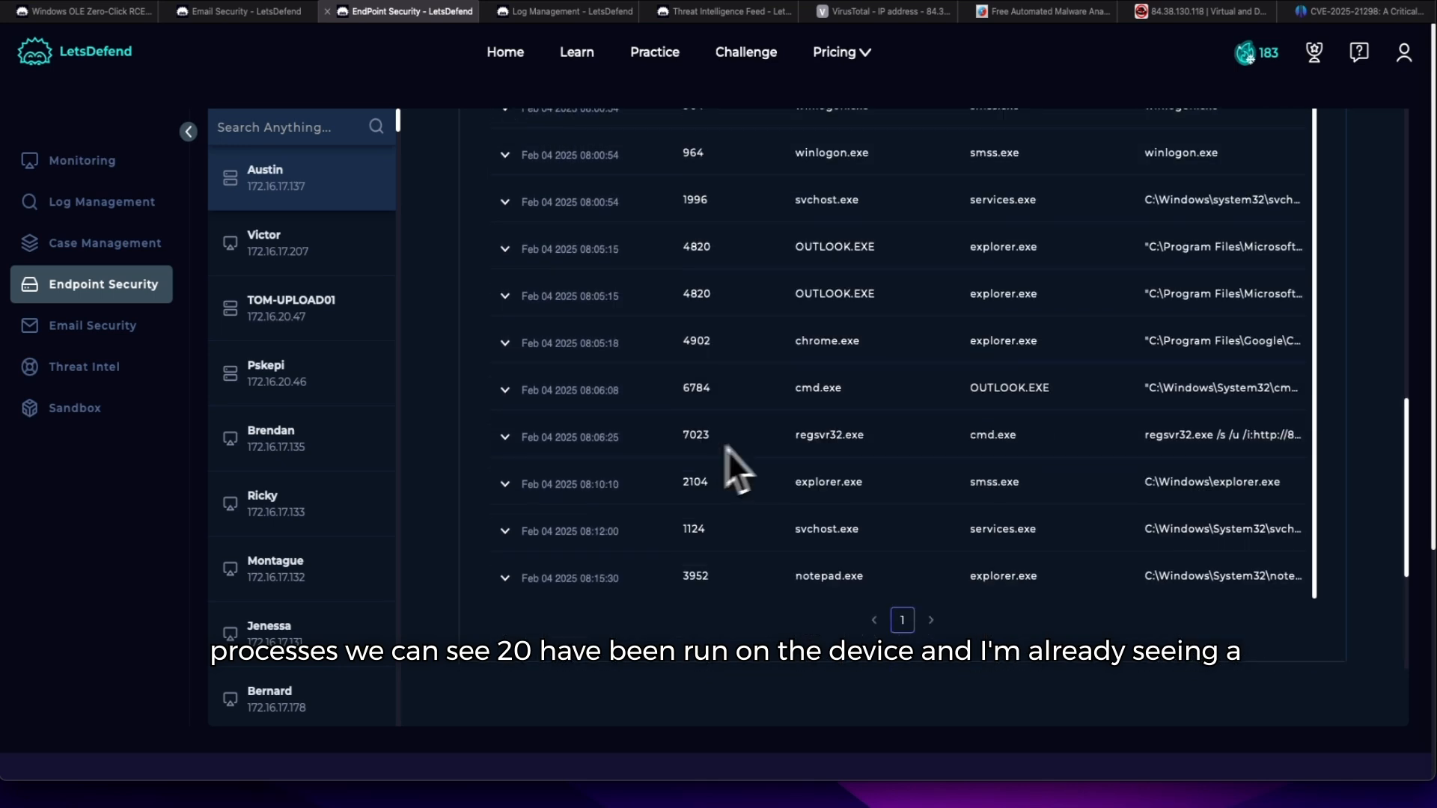
scroll(820, 449, "up", 10)
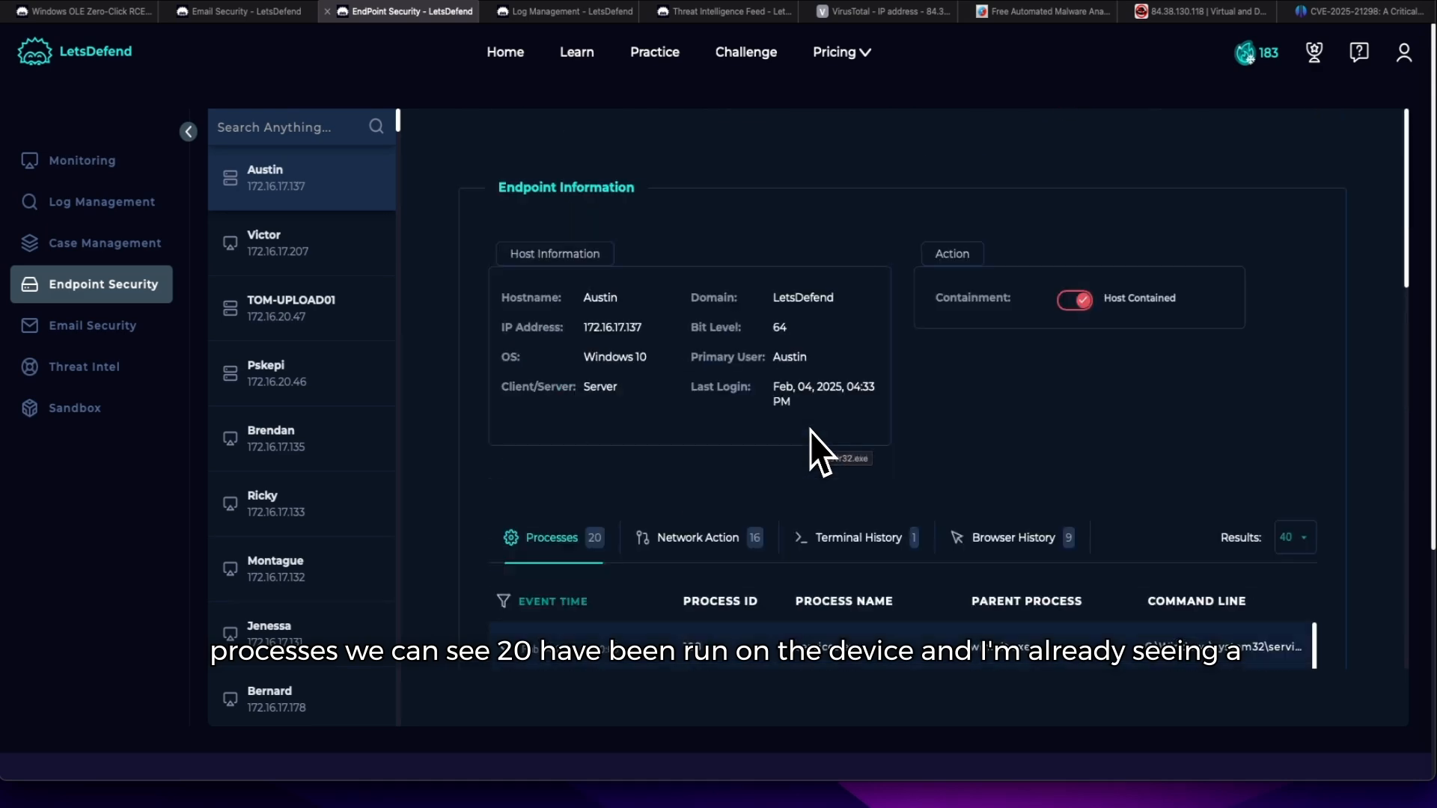
Step: Expand the regsvr32.exe process with ID 7023 and examine its user, parent process and command line
scroll(831, 464, "down", 2)
scroll(853, 497, "down", 5)
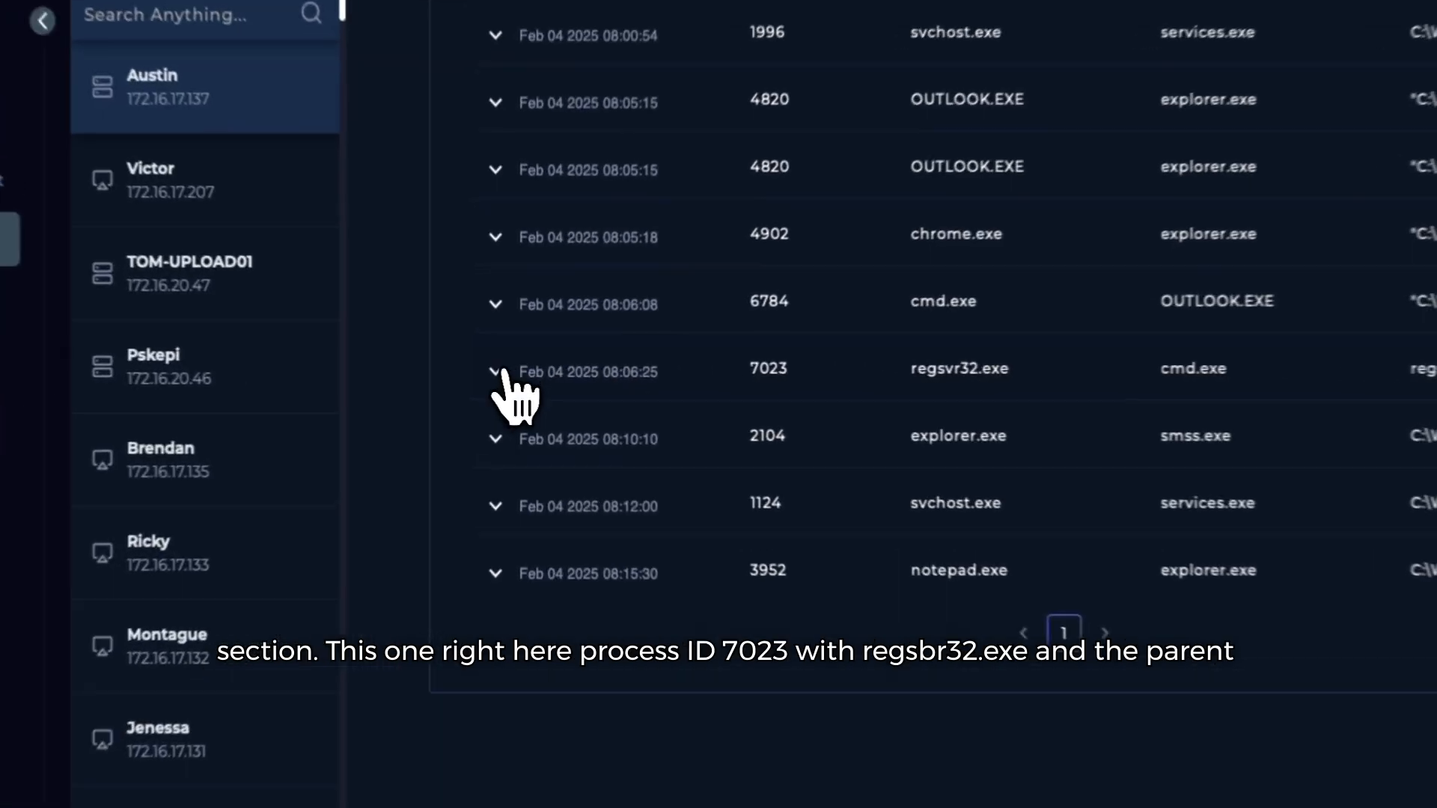
left_click(505, 377)
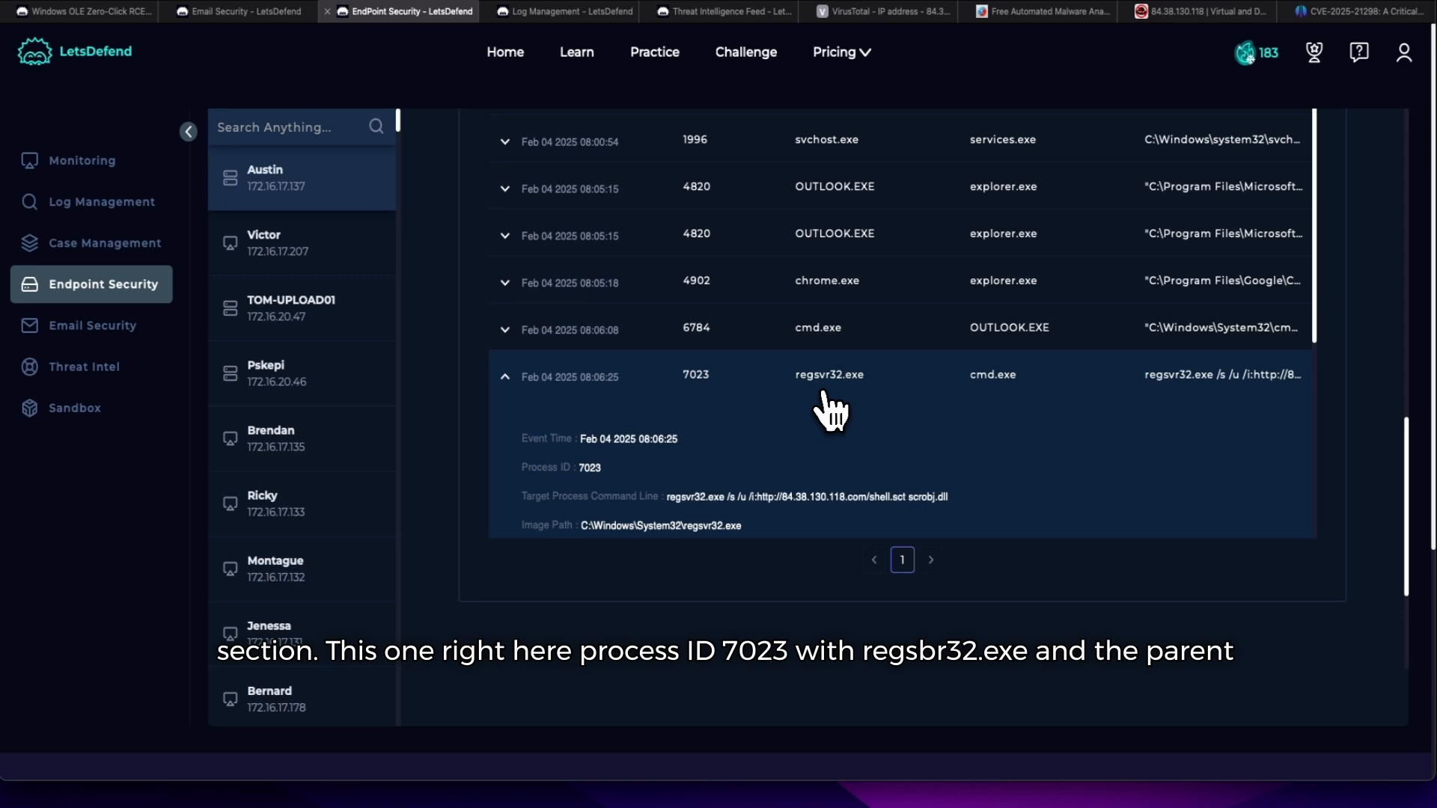
scroll(906, 411, "up", 8)
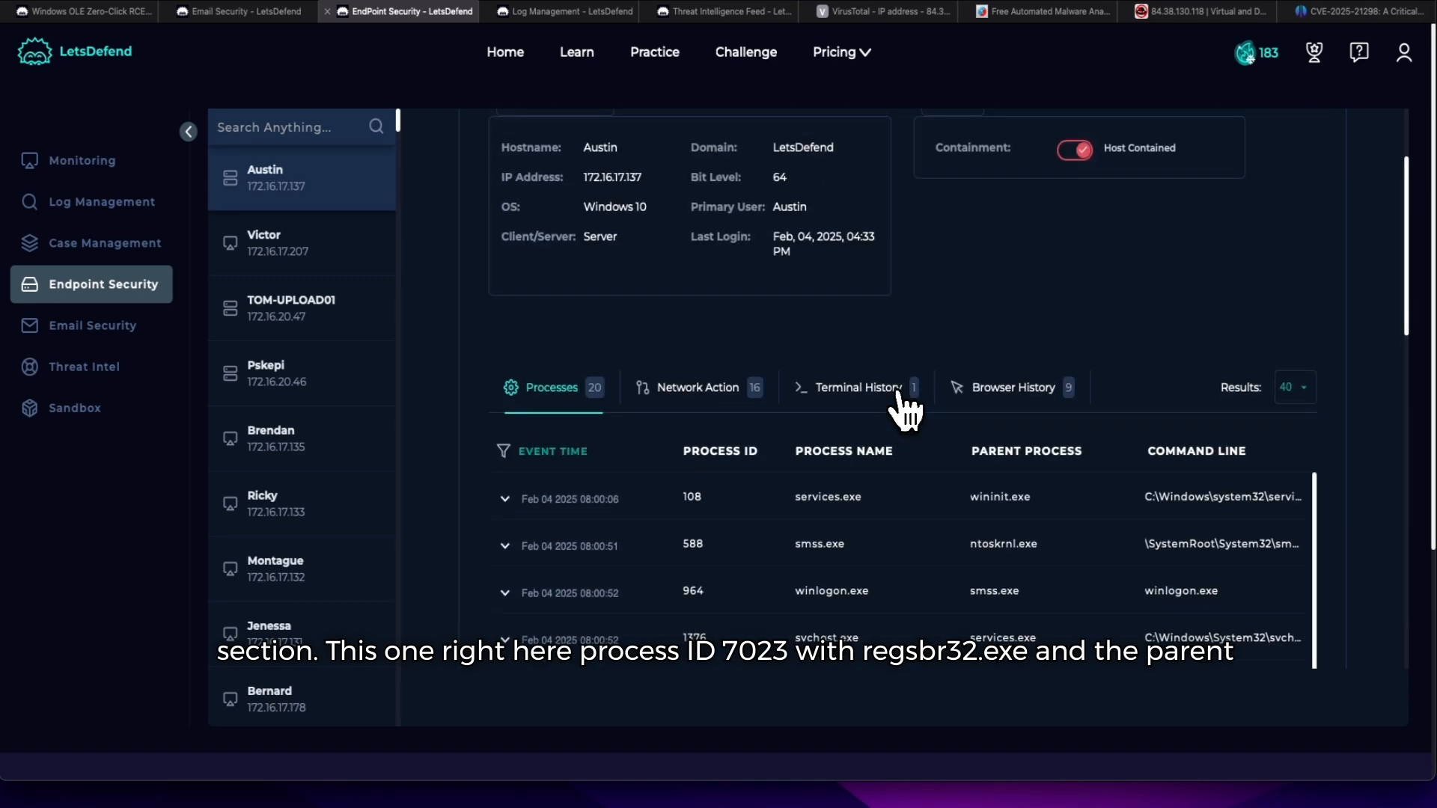
scroll(906, 410, "down", 5)
scroll(1407, 479, "down", 4)
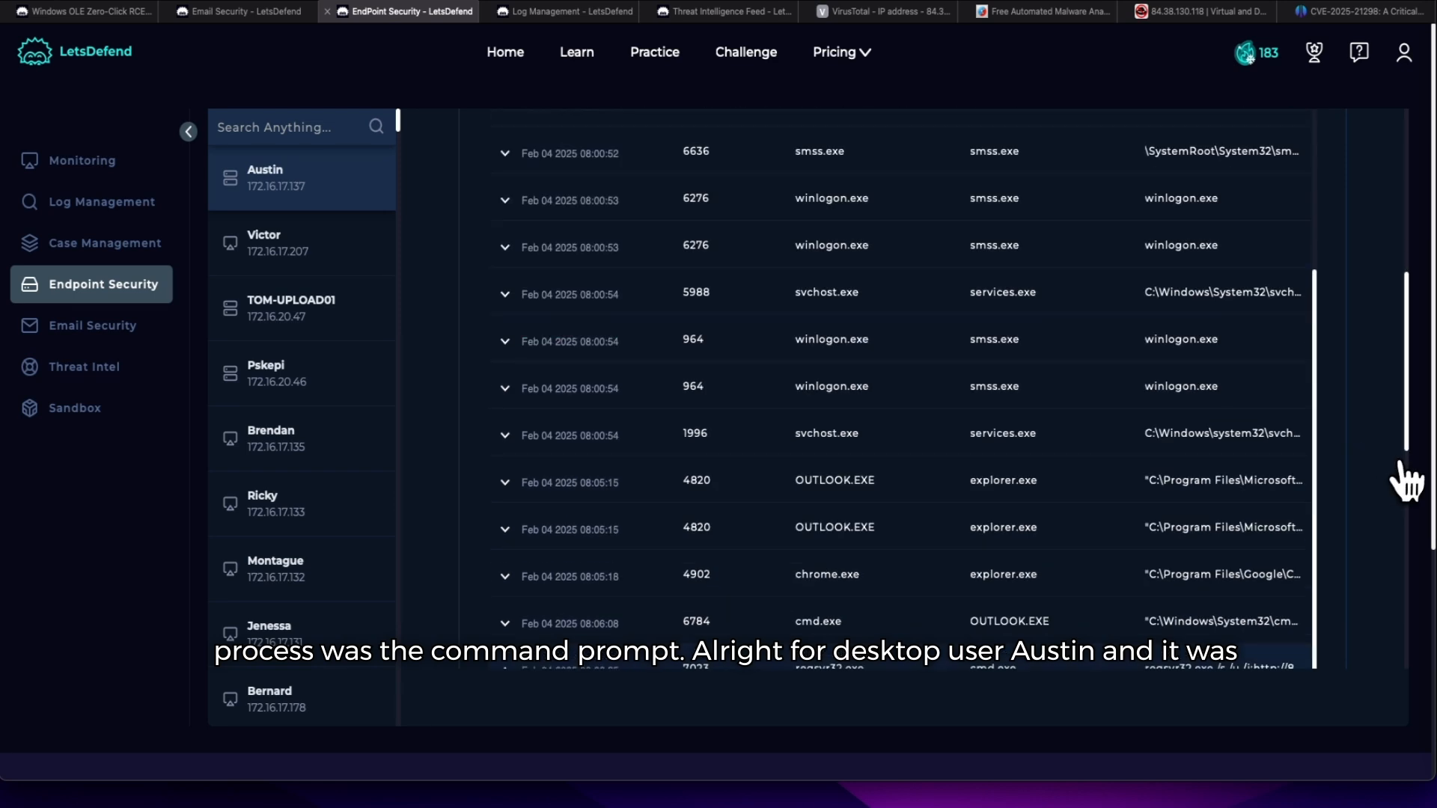
scroll(1407, 479, "down", 2)
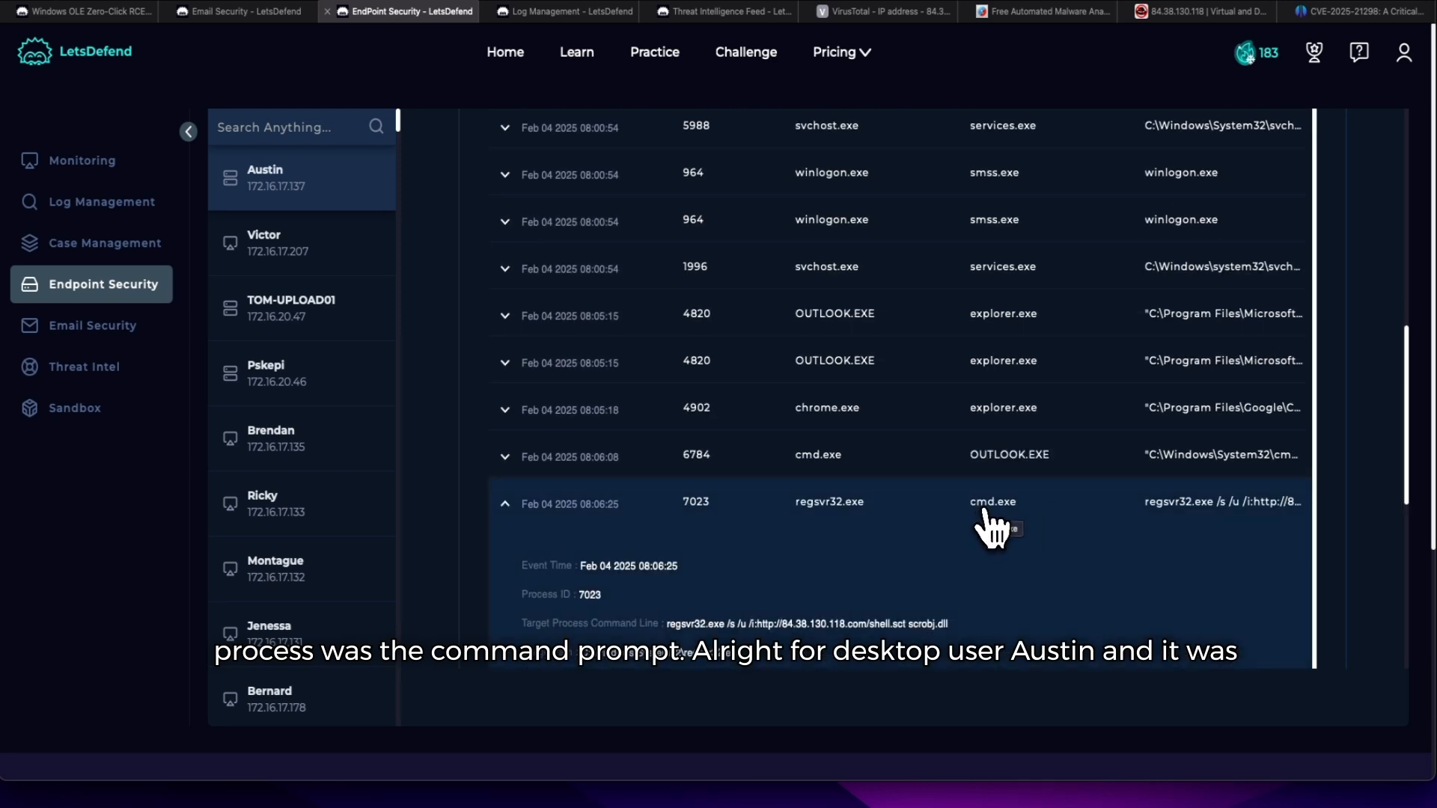
scroll(793, 569, "down", 1)
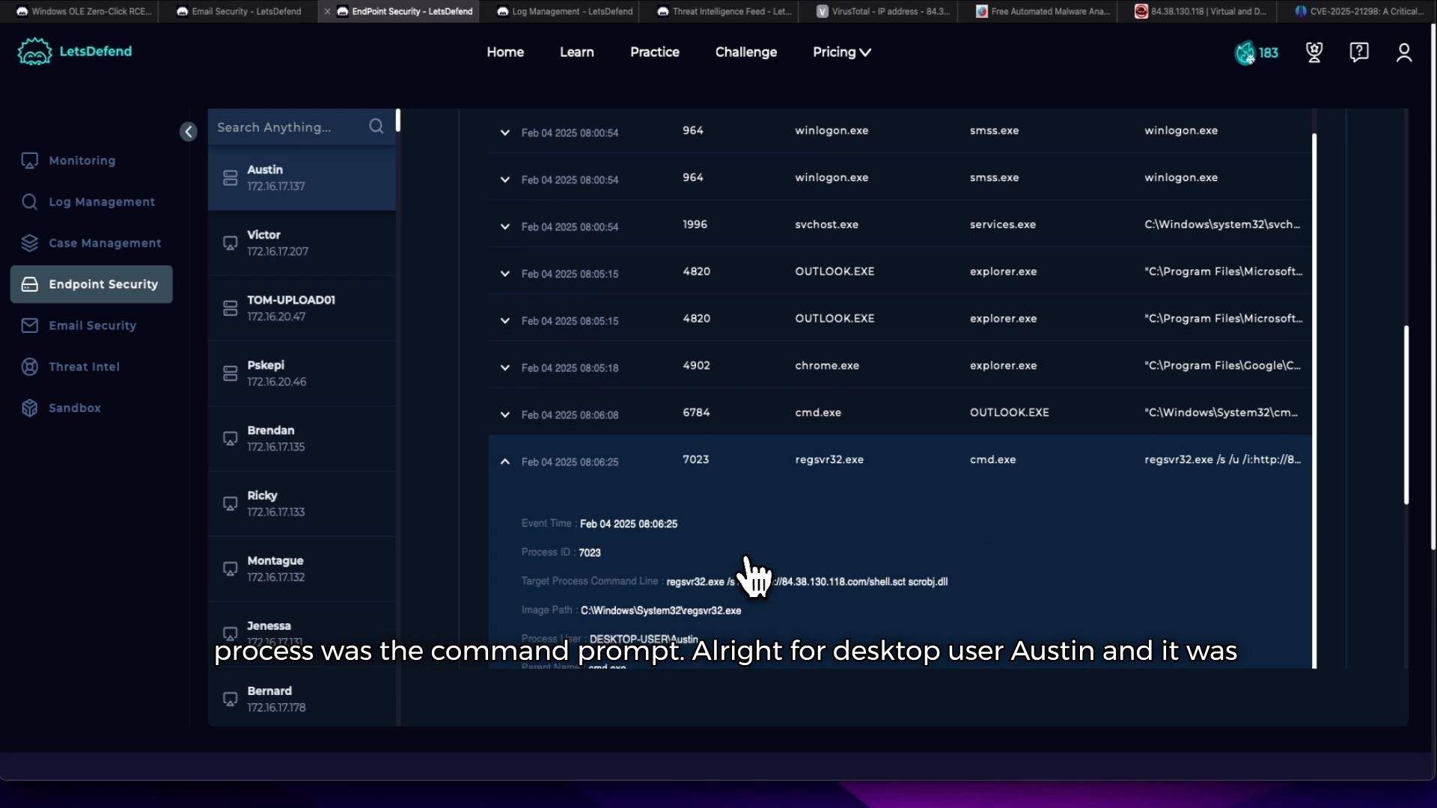
scroll(794, 592, "down", 1)
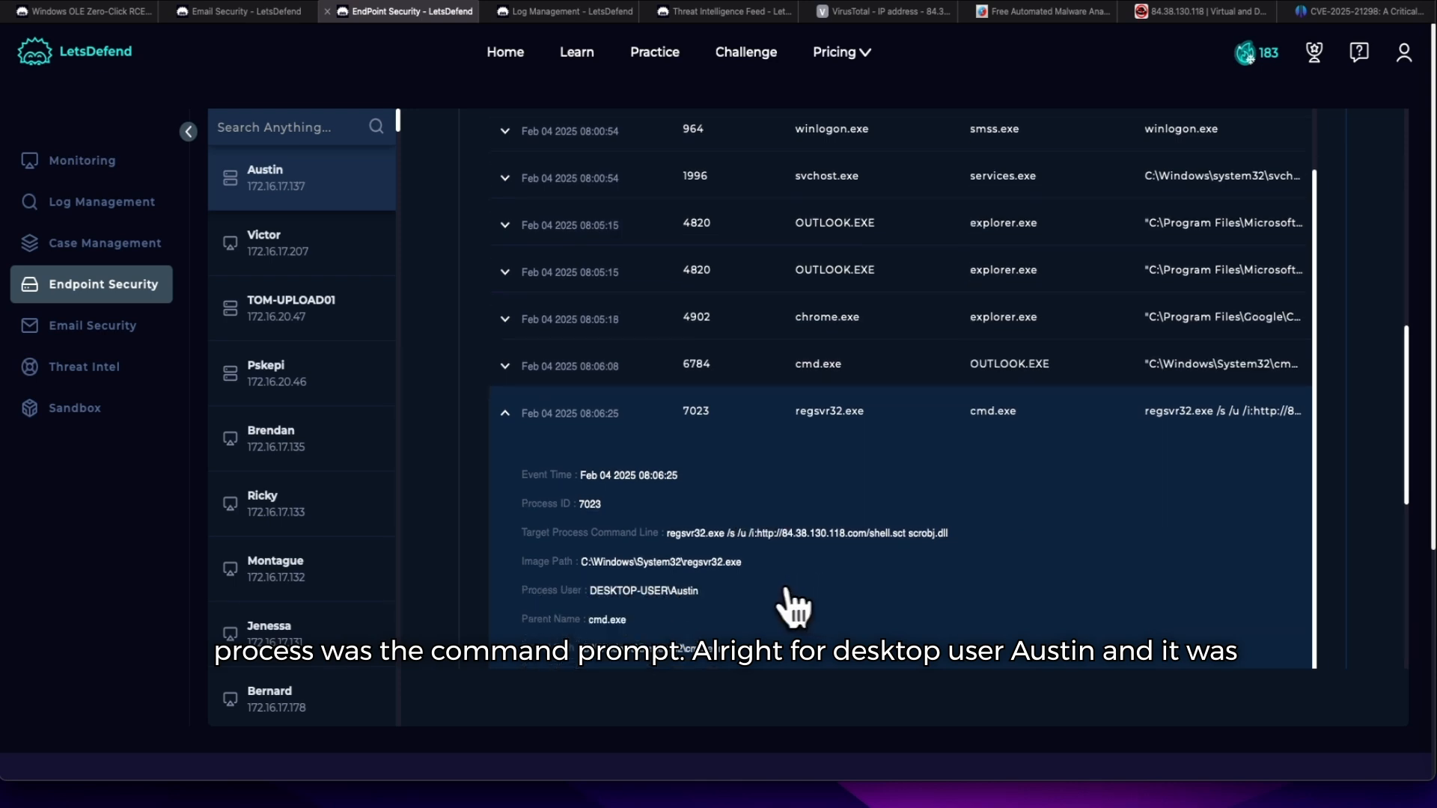
scroll(711, 610, "down", 3)
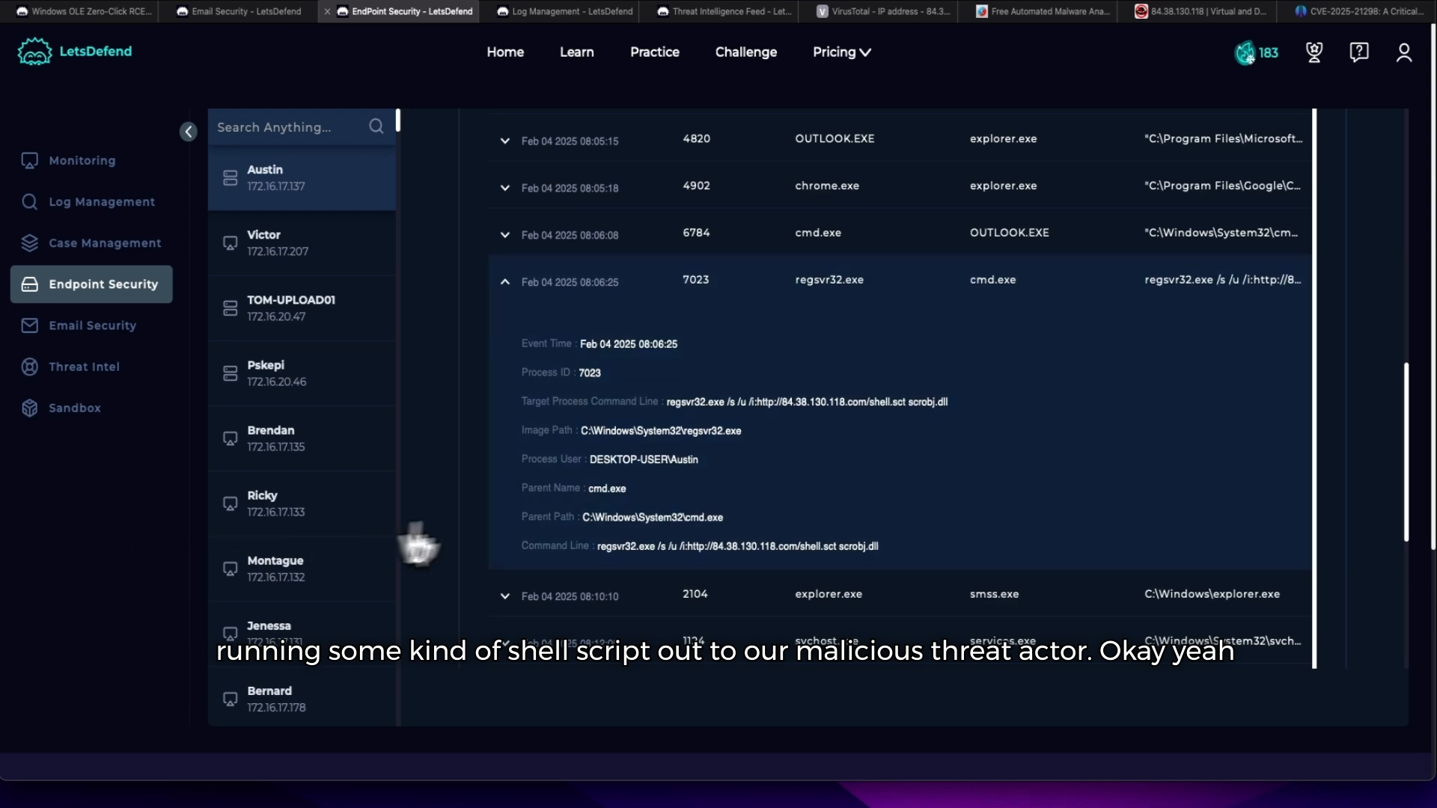
scroll(771, 543, "up", 10)
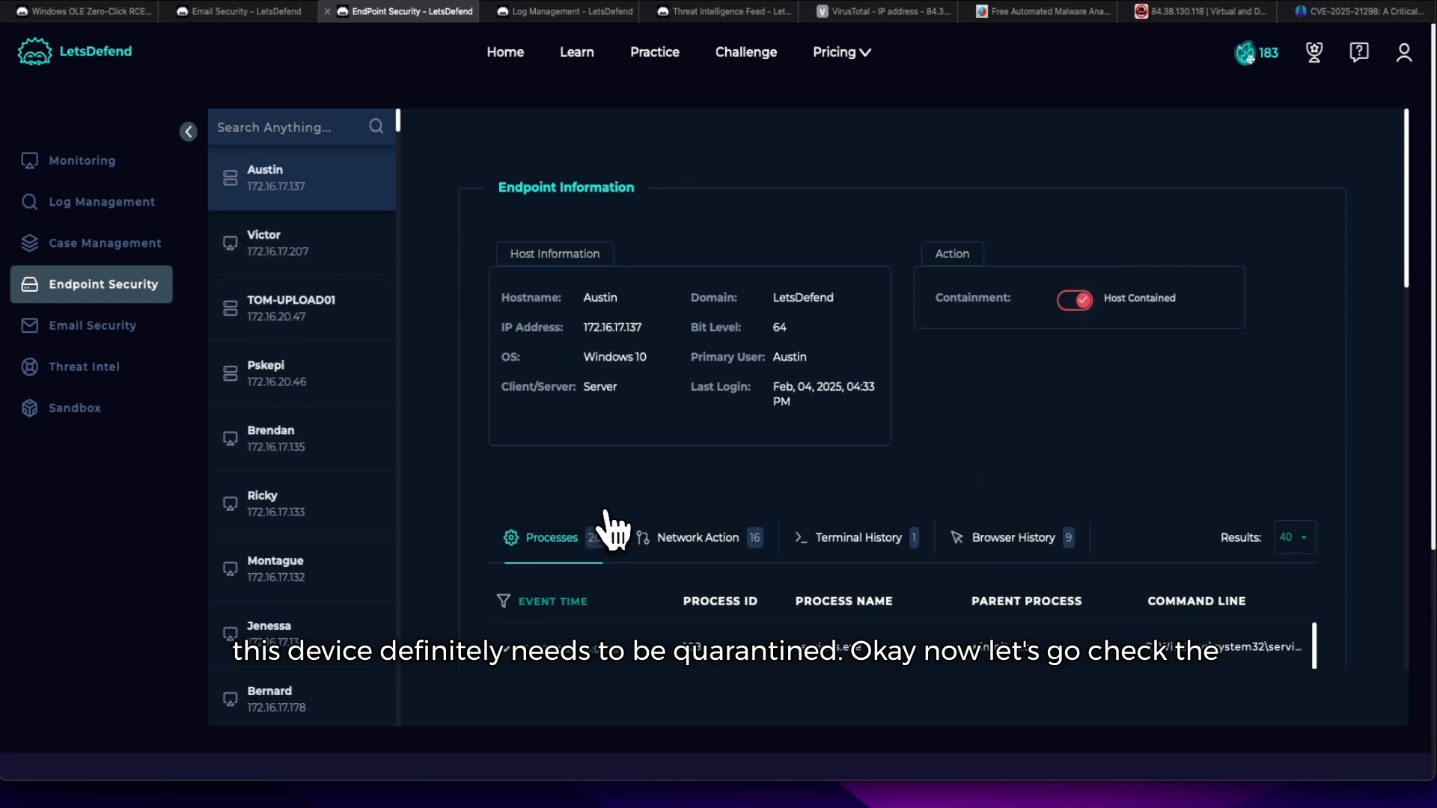
Step: Switch to LetsDefend Log Management and filter the events to those whose raw_log contains 84.38.130.118
mouse_move(558, 12)
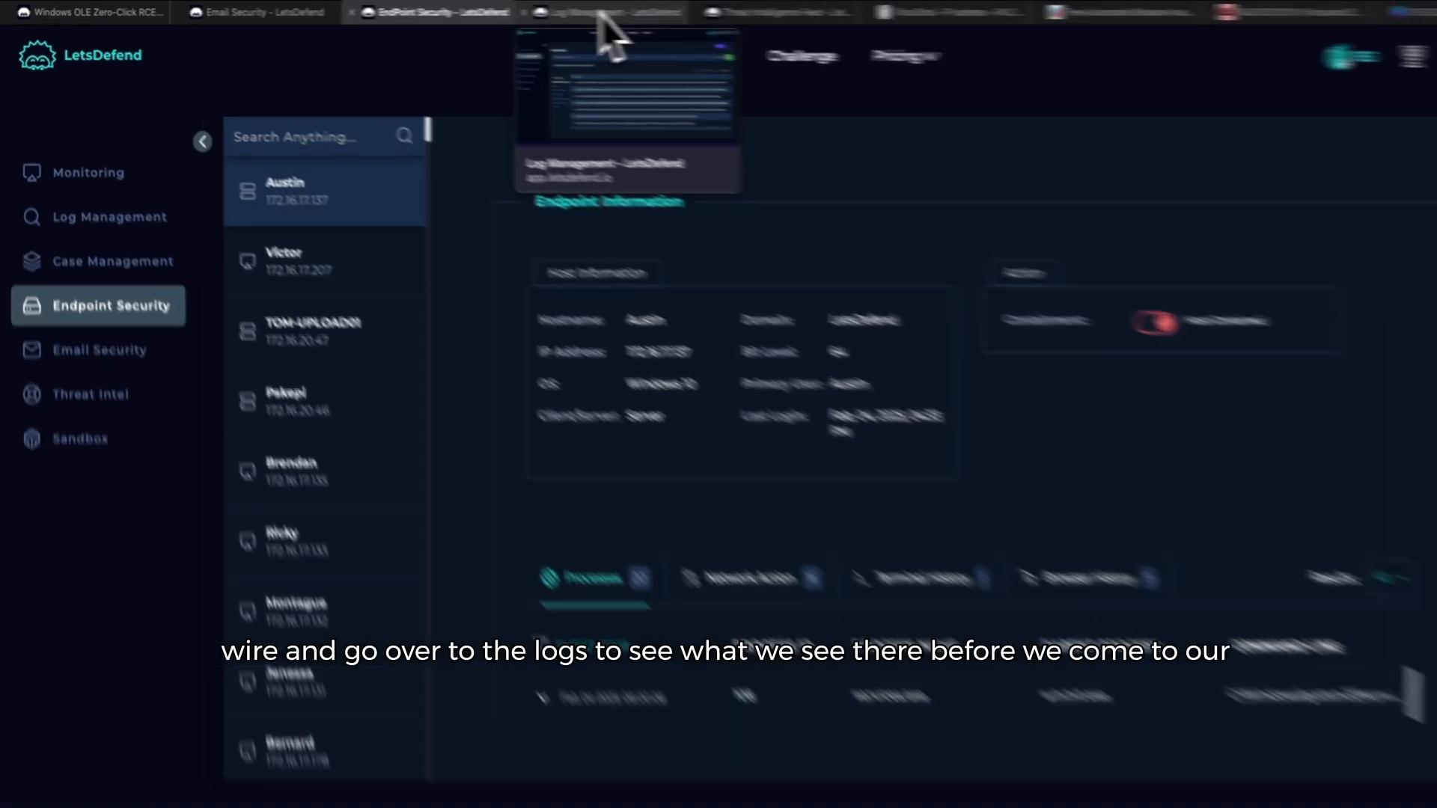
left_click(558, 12)
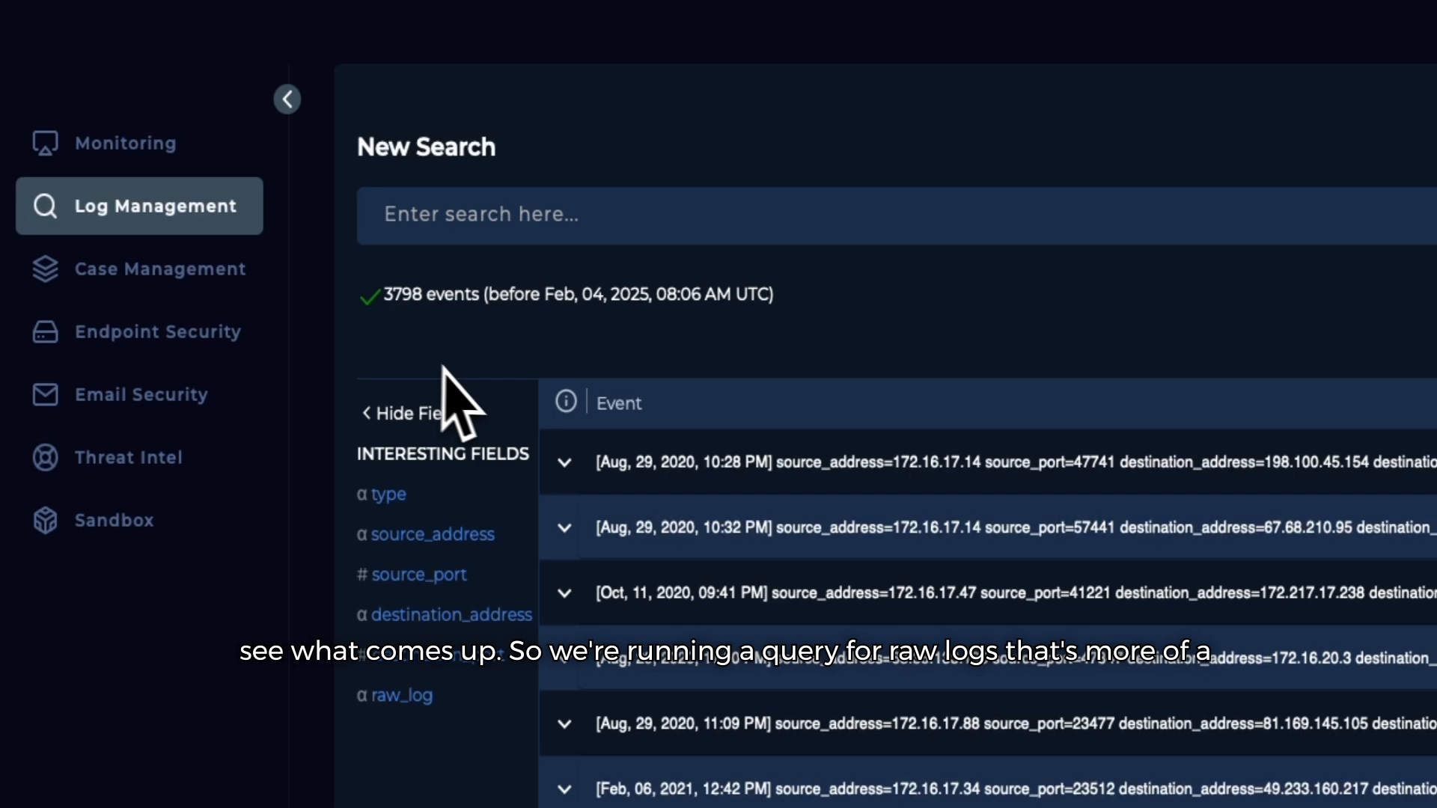
left_click(485, 224)
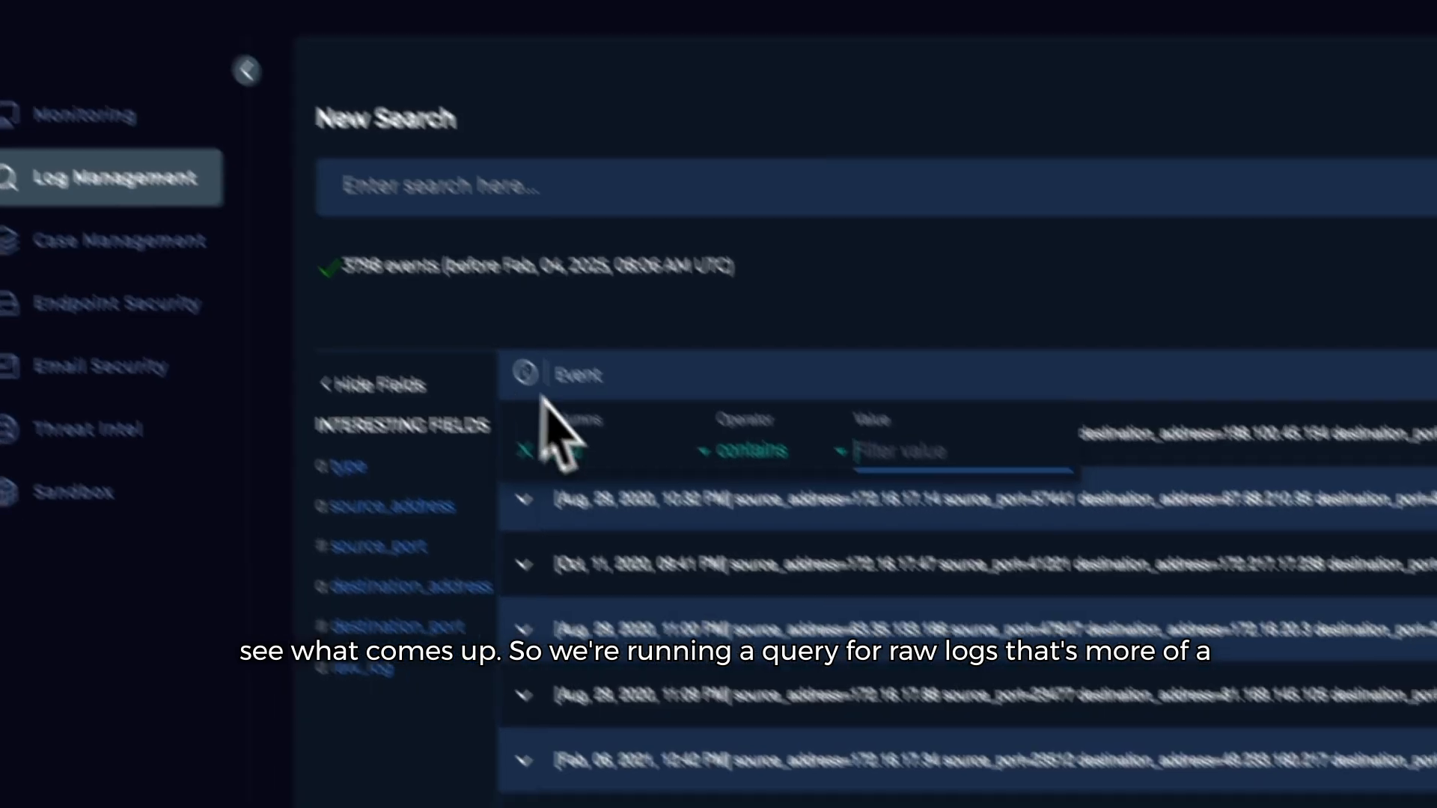
left_click(576, 450)
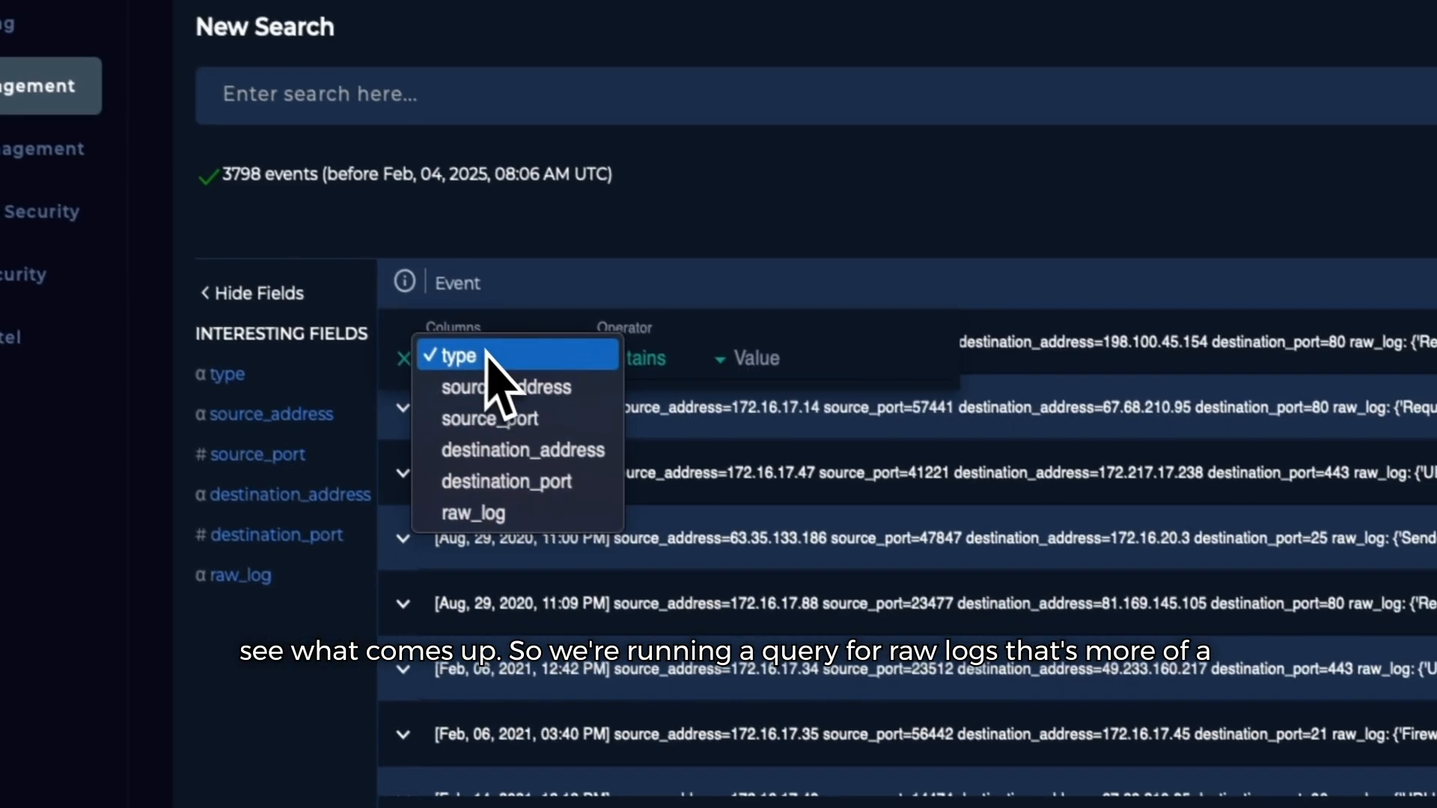
left_click(609, 620)
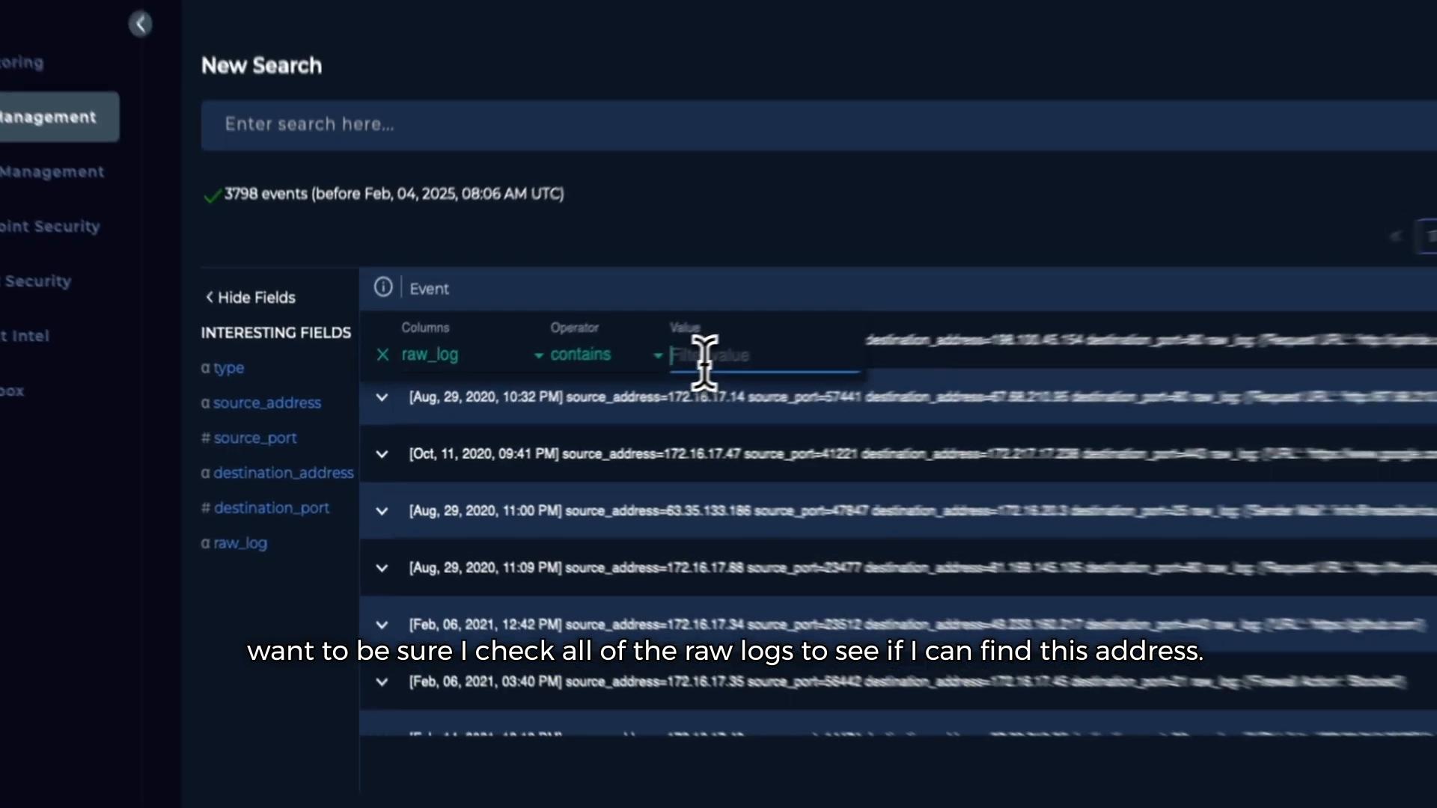
right_click(595, 380)
left_click(606, 373)
key("Return")
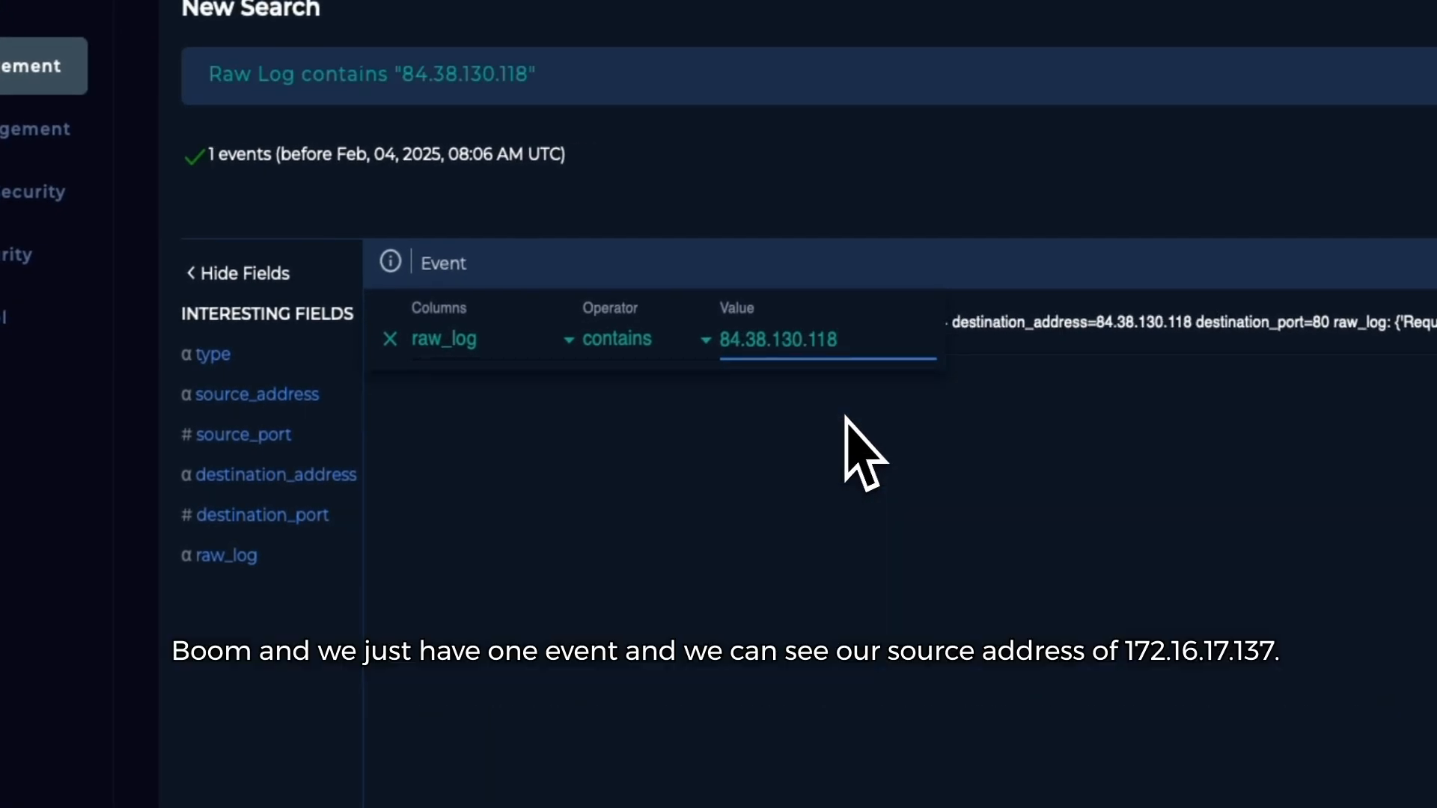
left_click(847, 454)
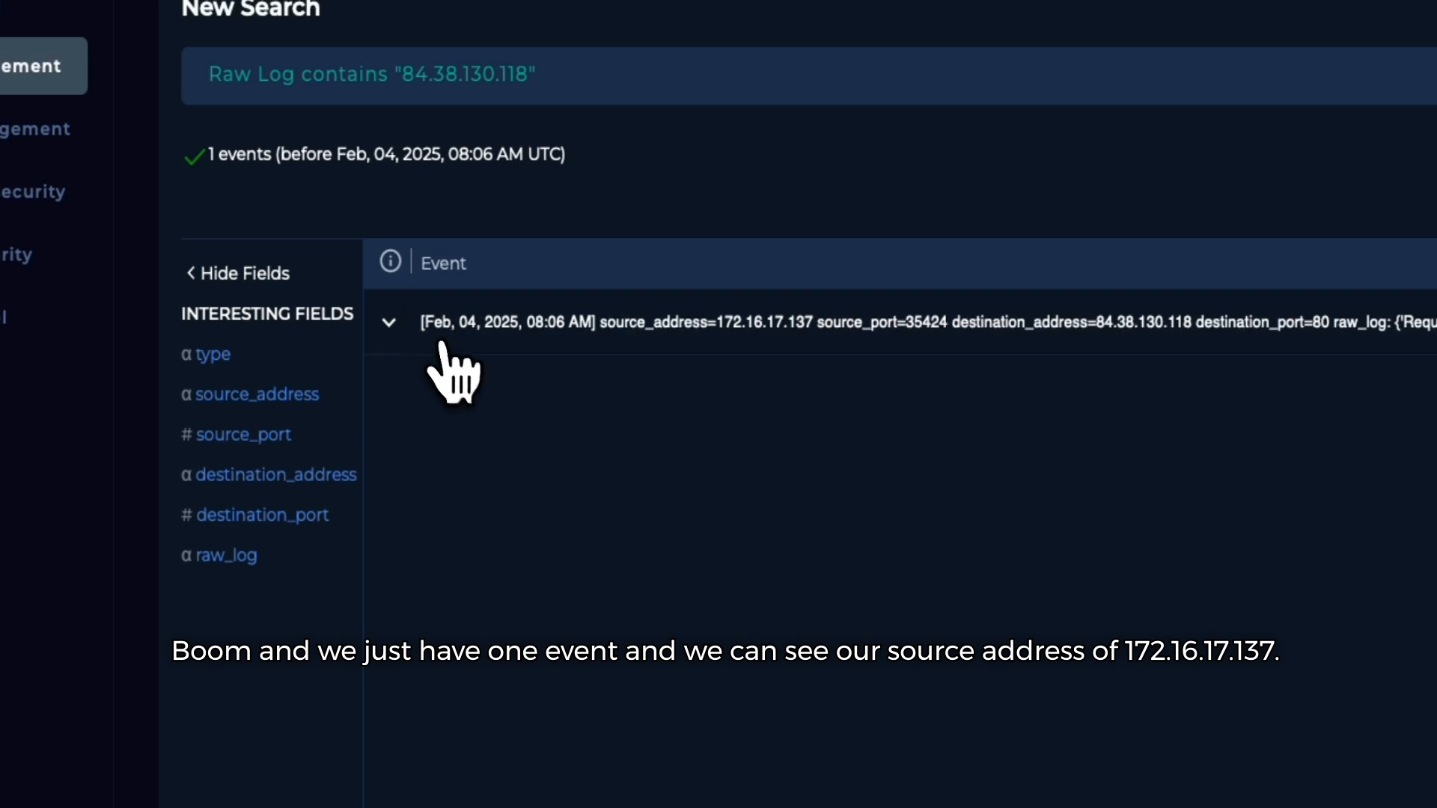
Step: Expand the matching log event and examine its addresses, ports, request URL, request method, device action and process details
left_click(402, 337)
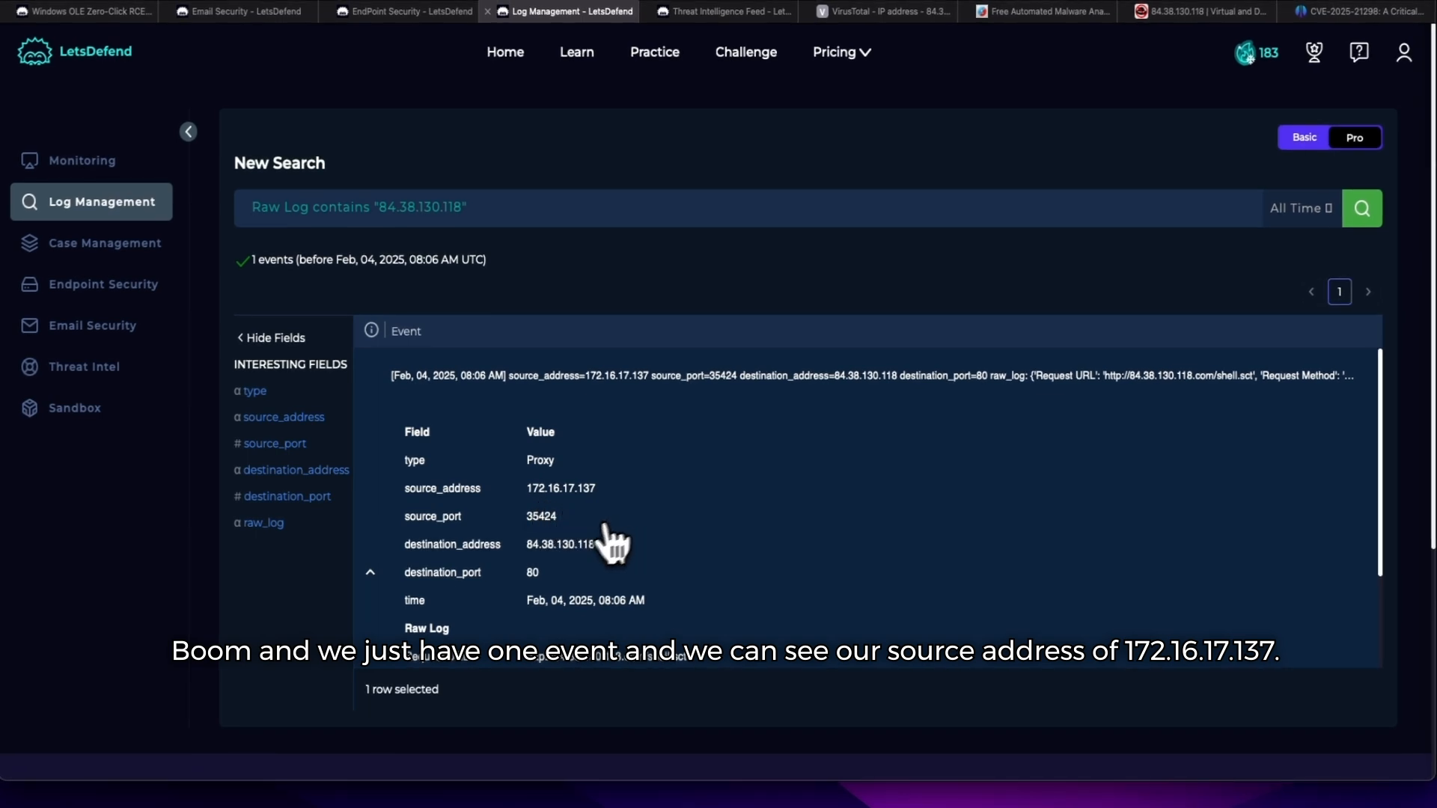
scroll(587, 561, "down", 1)
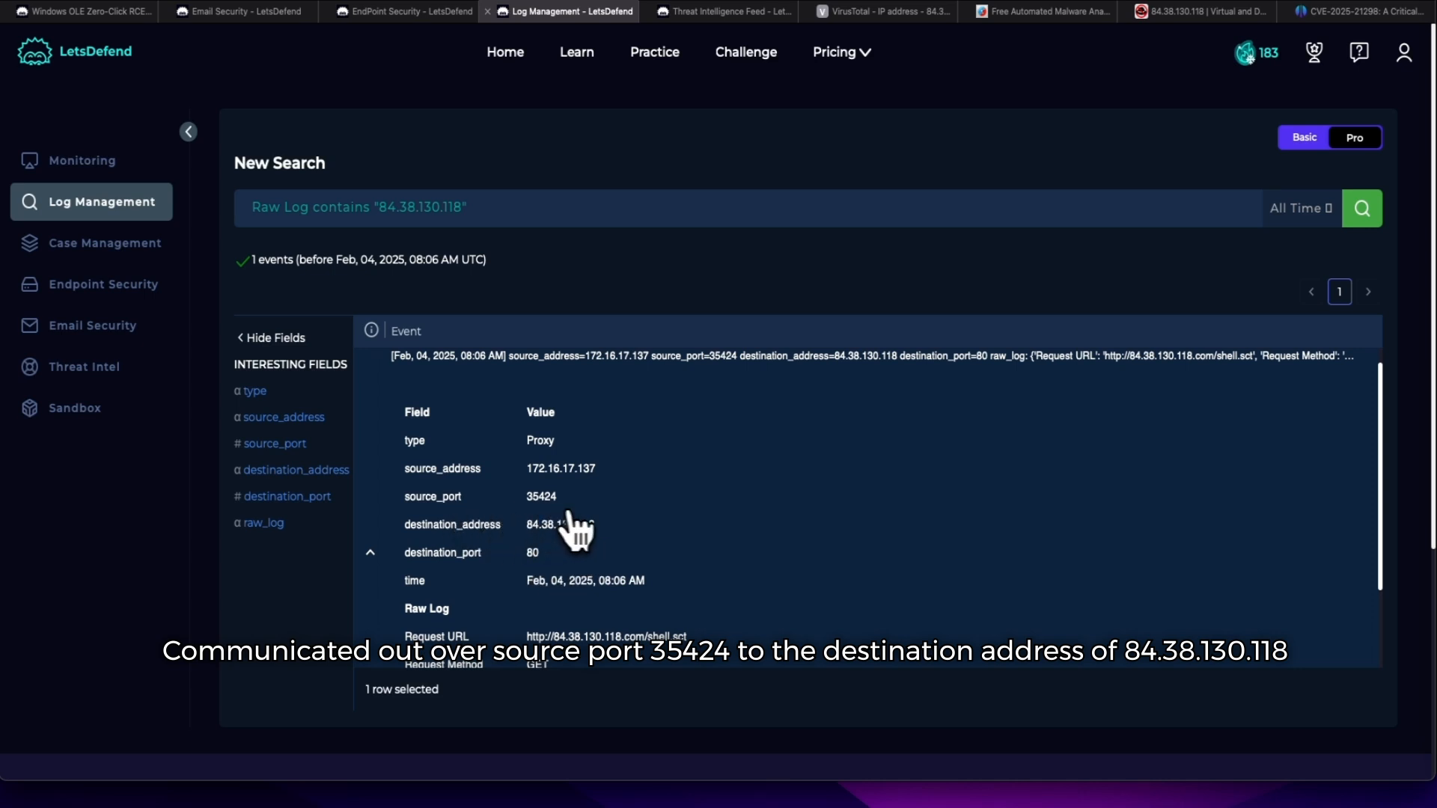
scroll(509, 554, "down", 1)
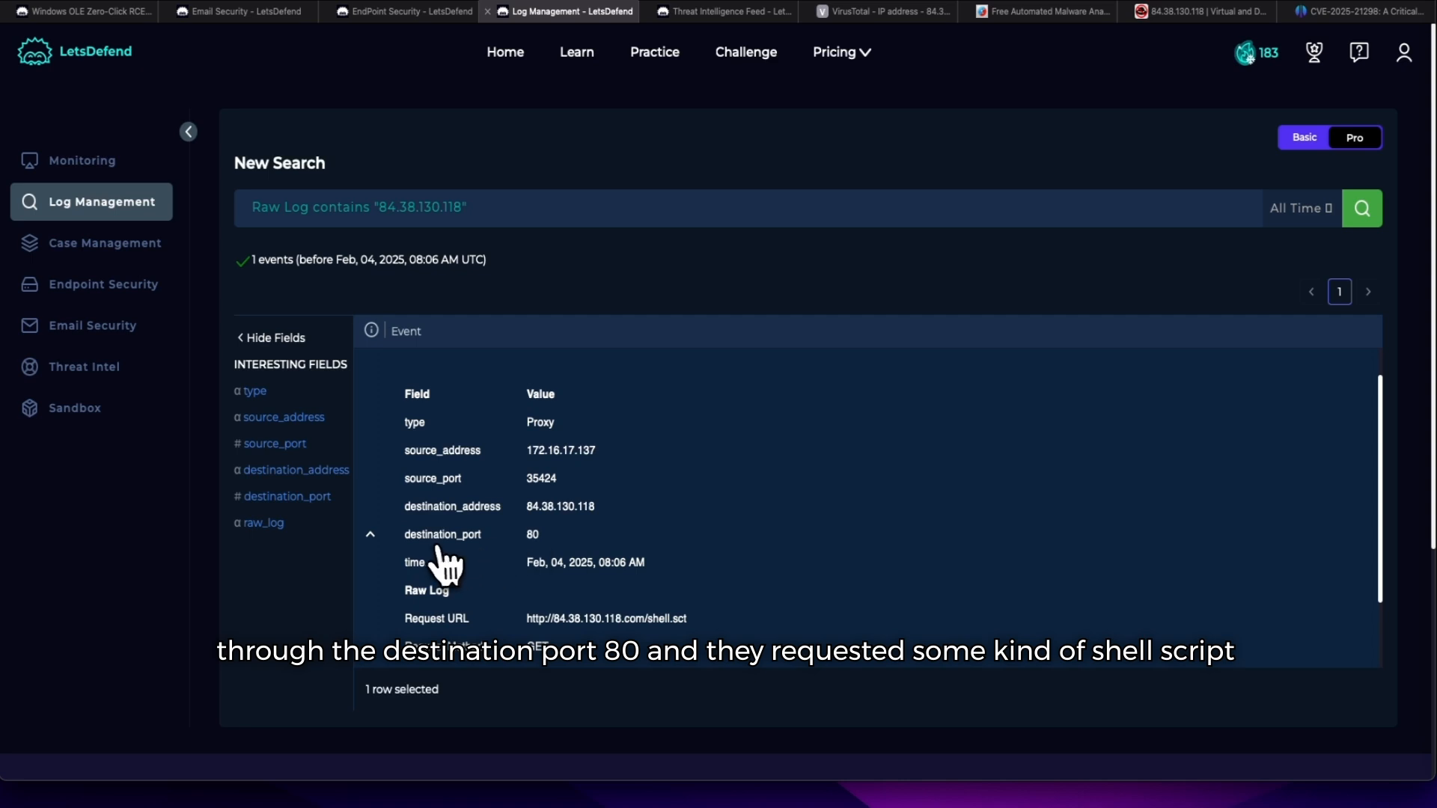
scroll(571, 569, "down", 4)
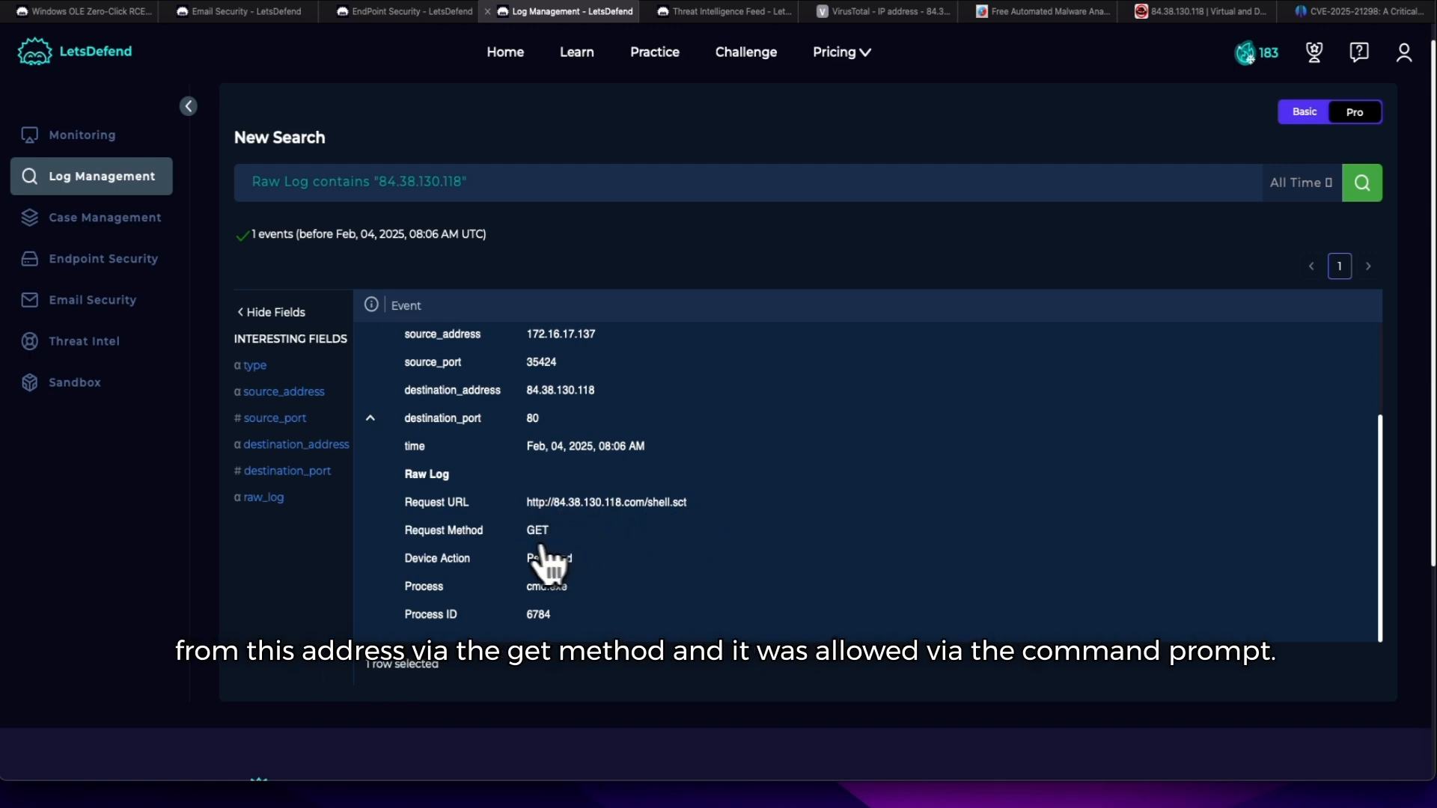
scroll(592, 577, "down", 1)
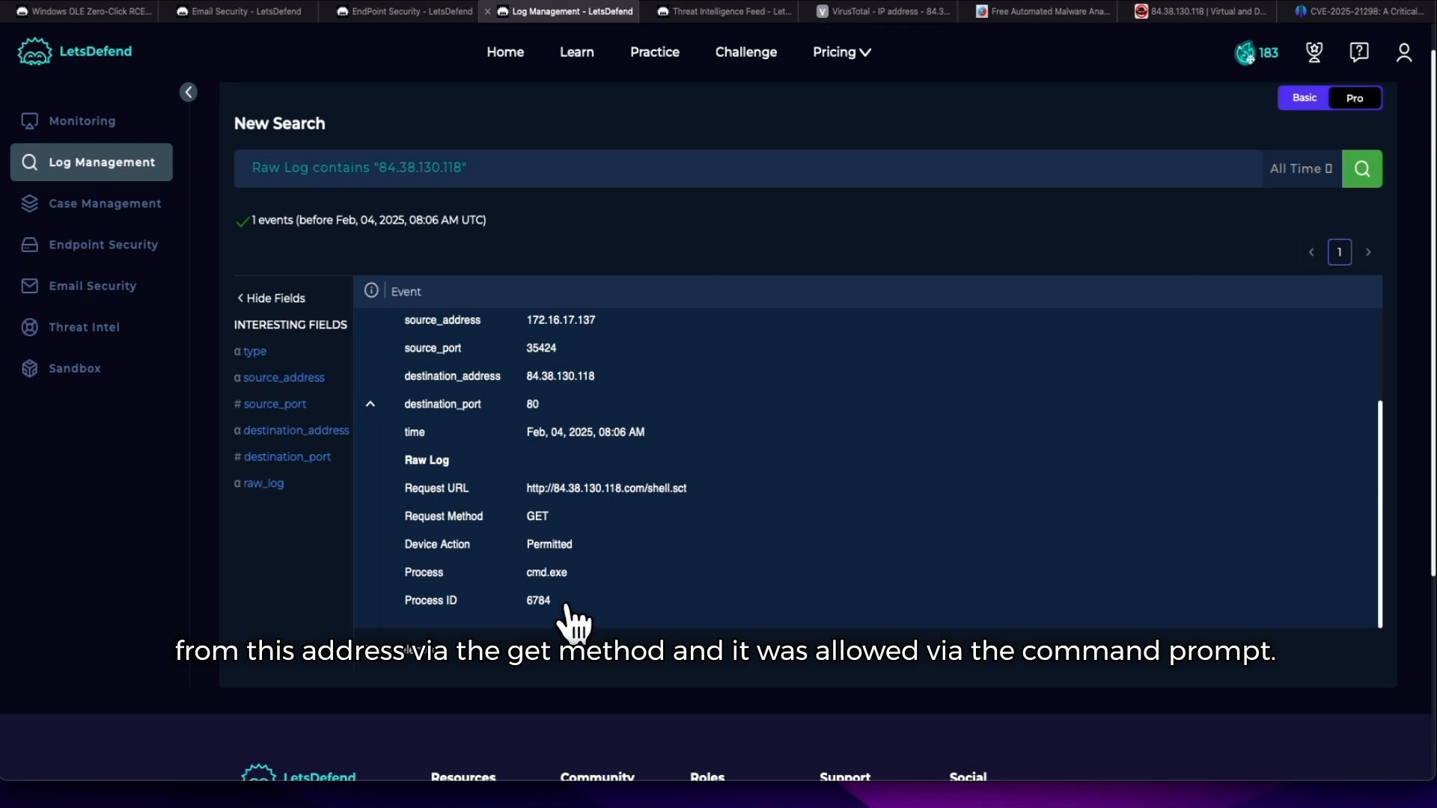
scroll(573, 622, "down", 1)
scroll(561, 620, "up", 3)
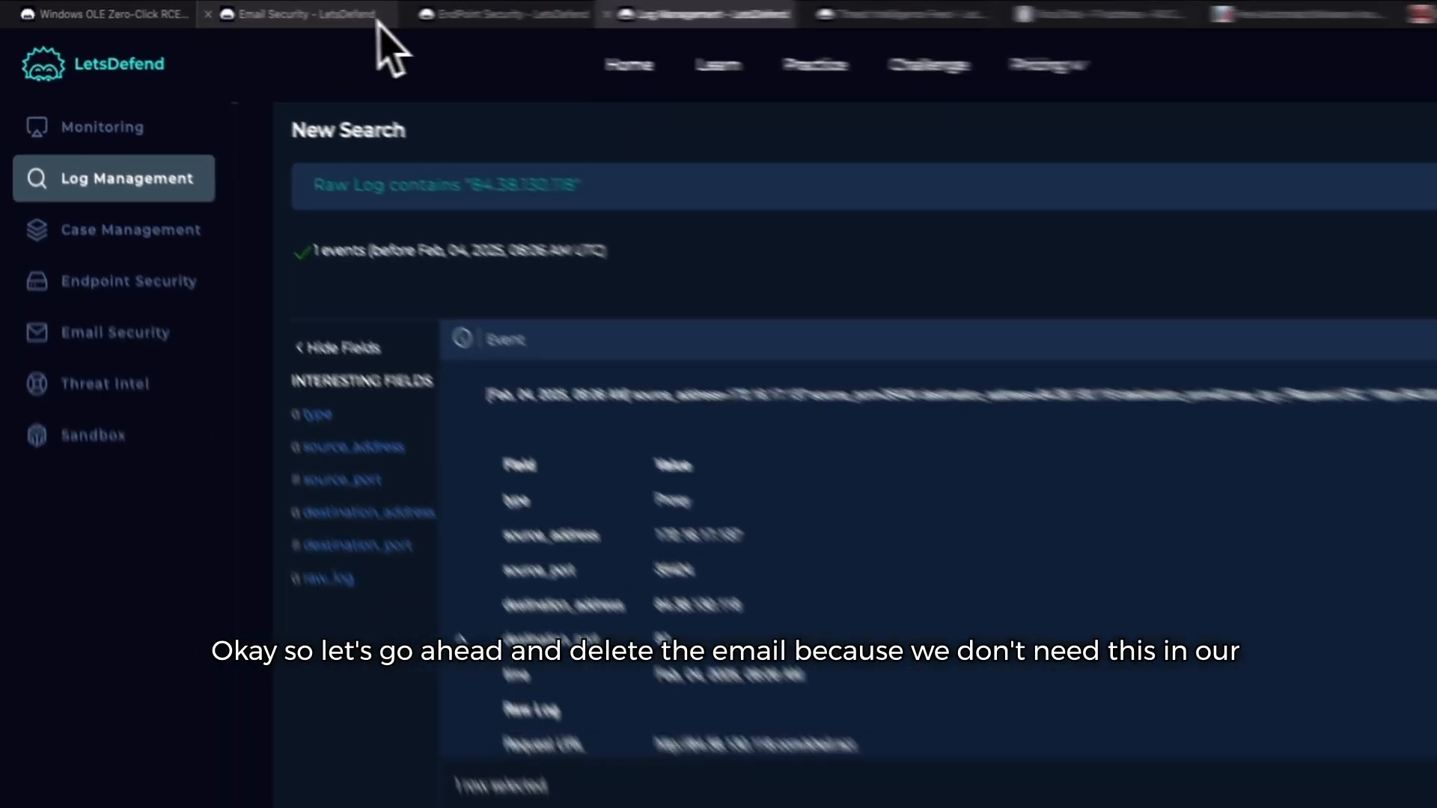
Step: Switch to Email Security and delete the email titled "Important: Action Required for Upcoming Project Deadline"
left_click(281, 12)
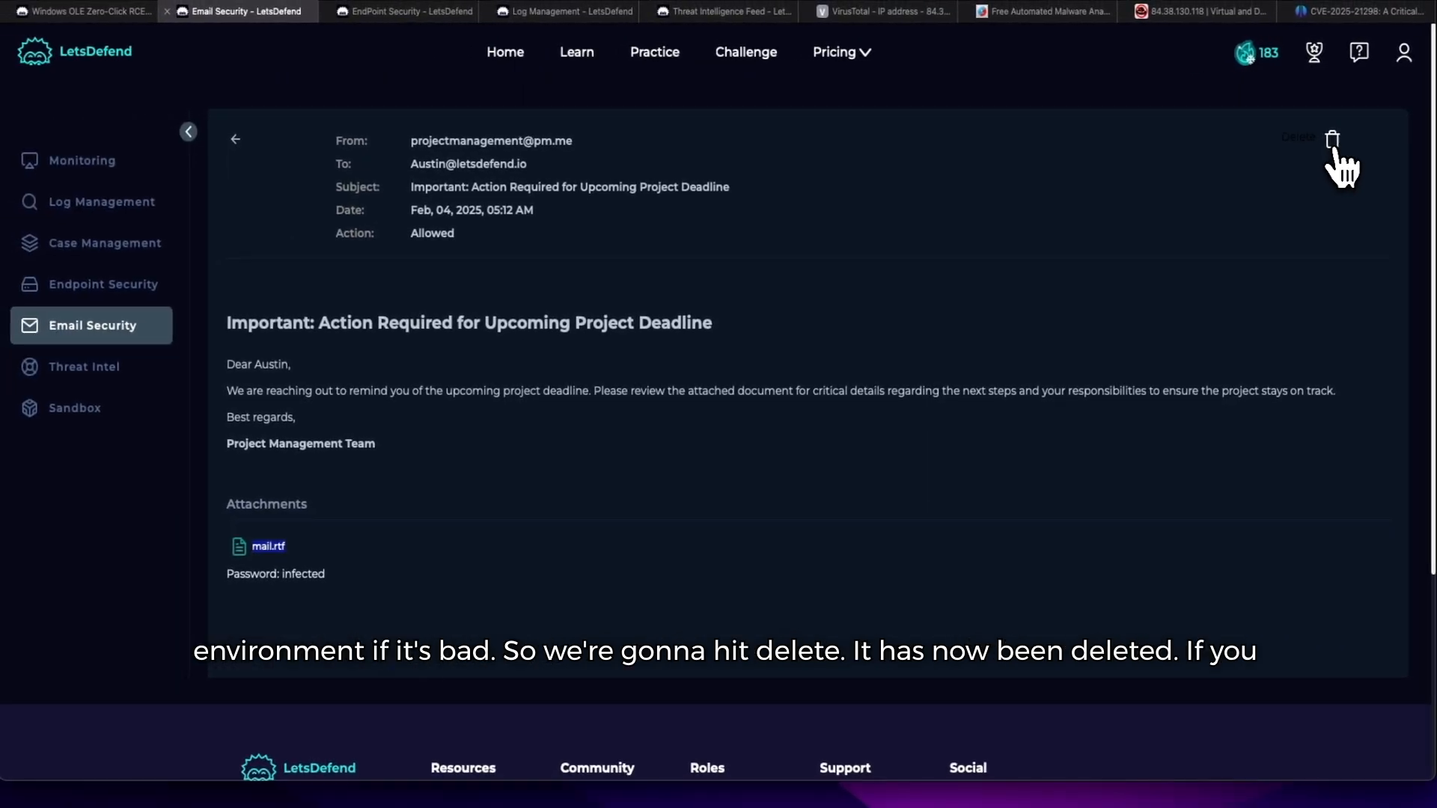
left_click(1334, 144)
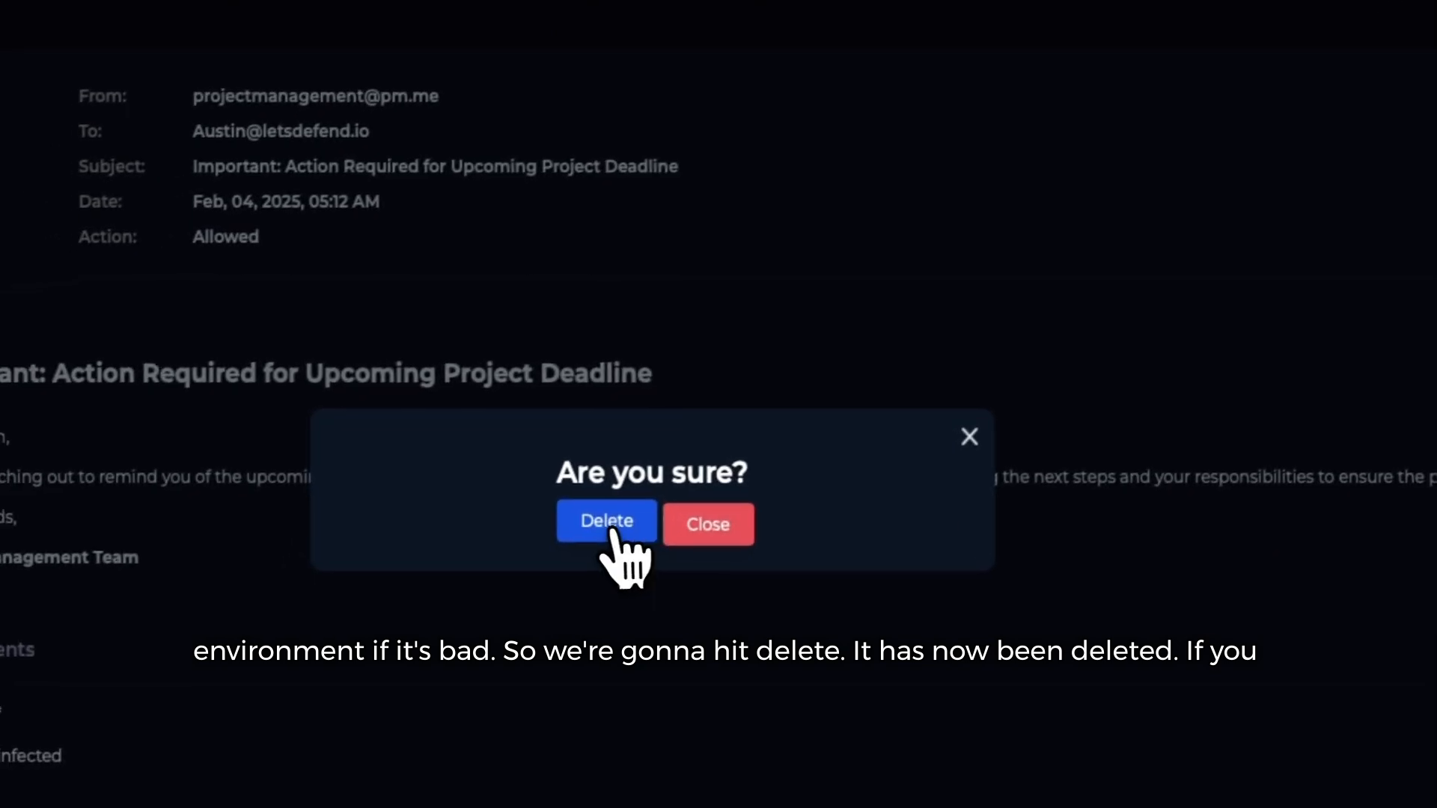
left_click(613, 524)
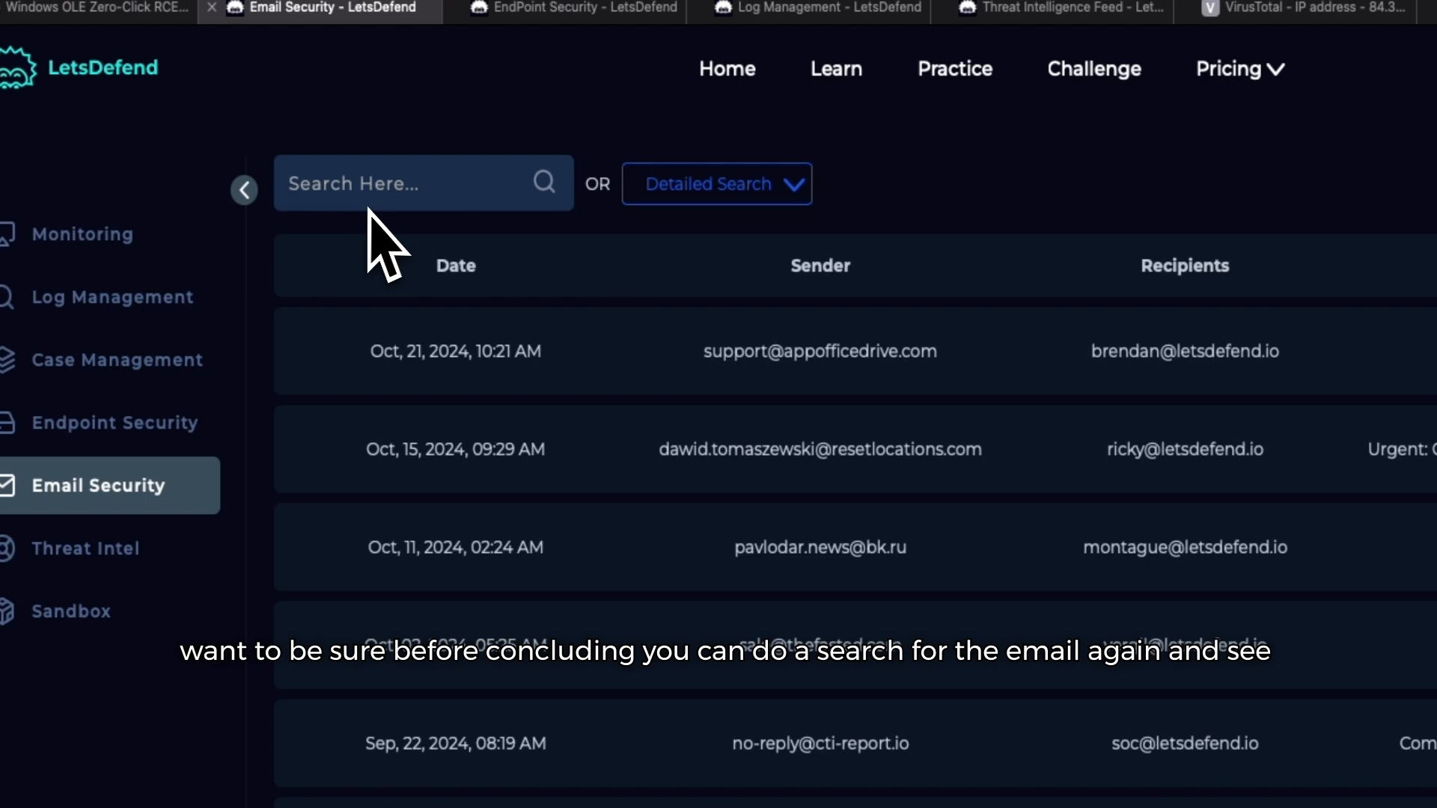
Step: Search the mailbox for the deleted email's subject to check its final action, and open the endpoint list
left_click(415, 60)
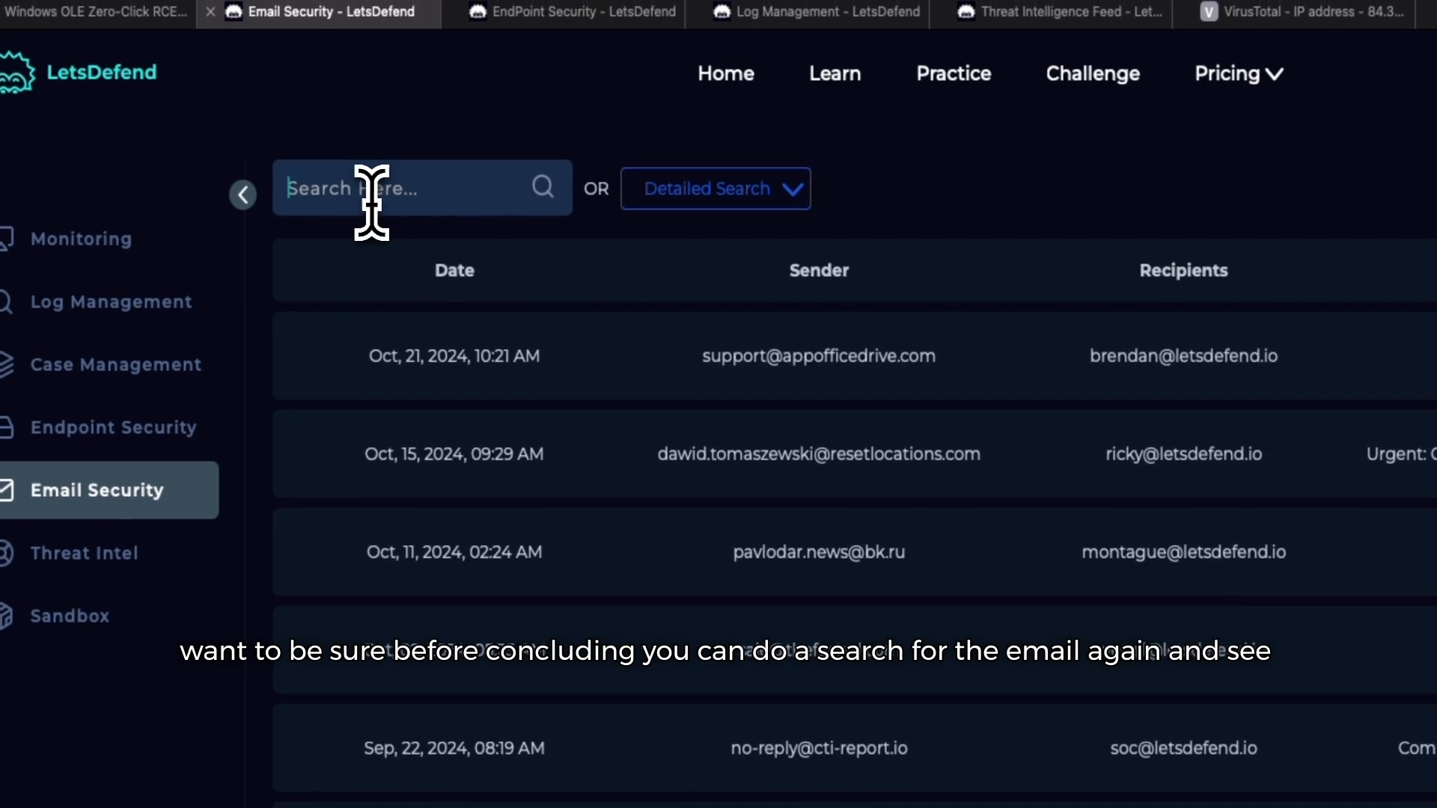
key("ctrl+v")
key("Return")
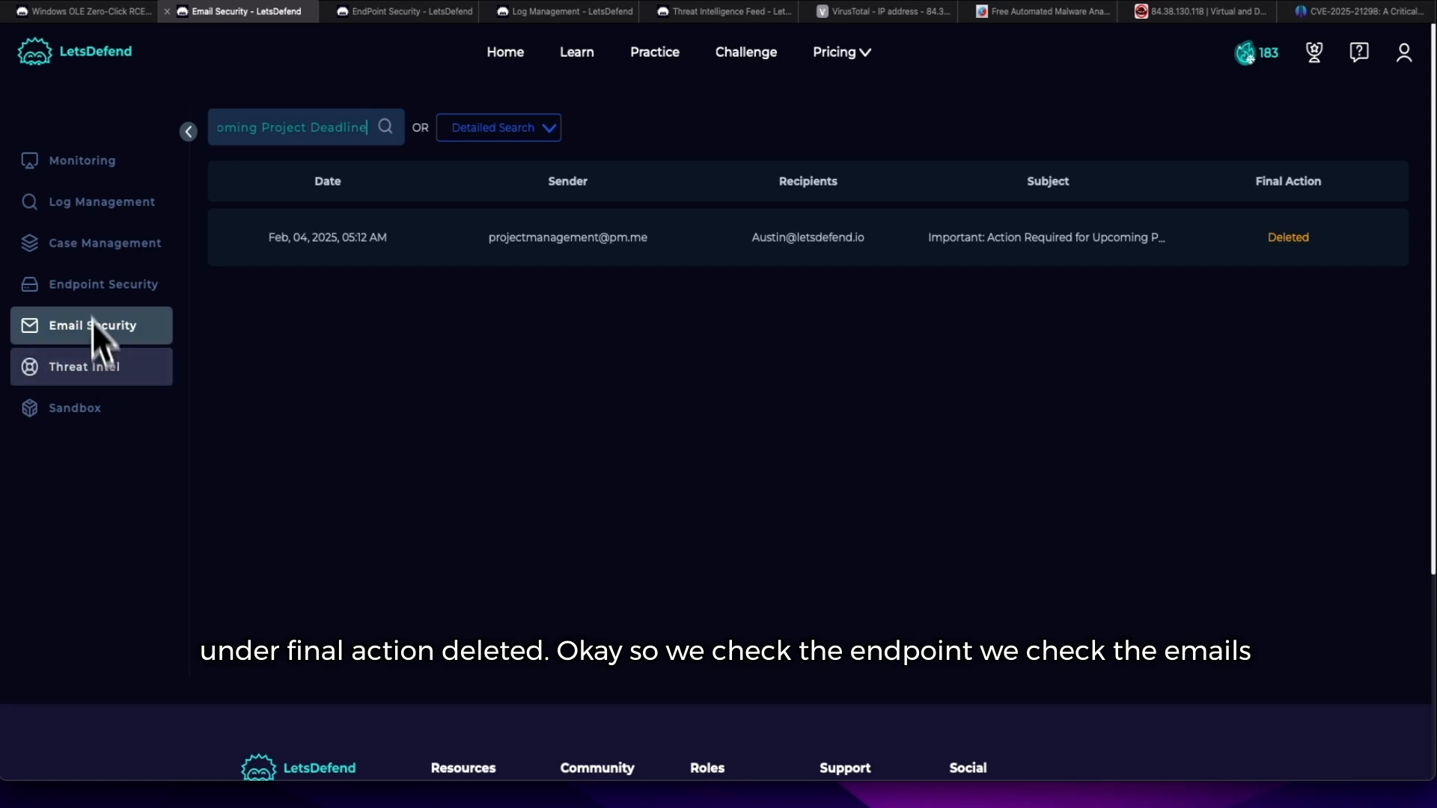
left_click(83, 285)
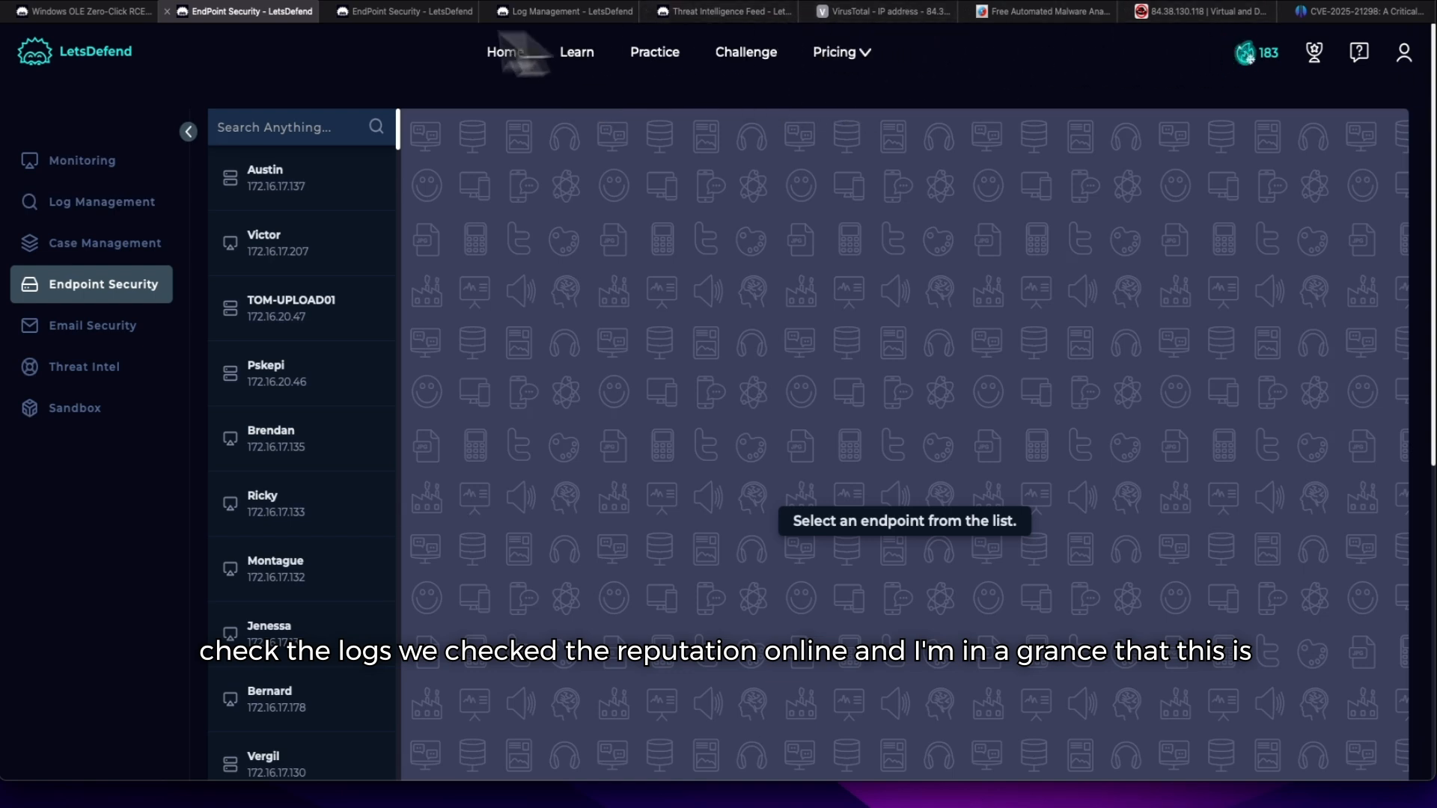
Step: Return to the incident playbook, answer Malicious for the malware analysis and Accessed for the C2 check, and continue past Containment
left_click(104, 13)
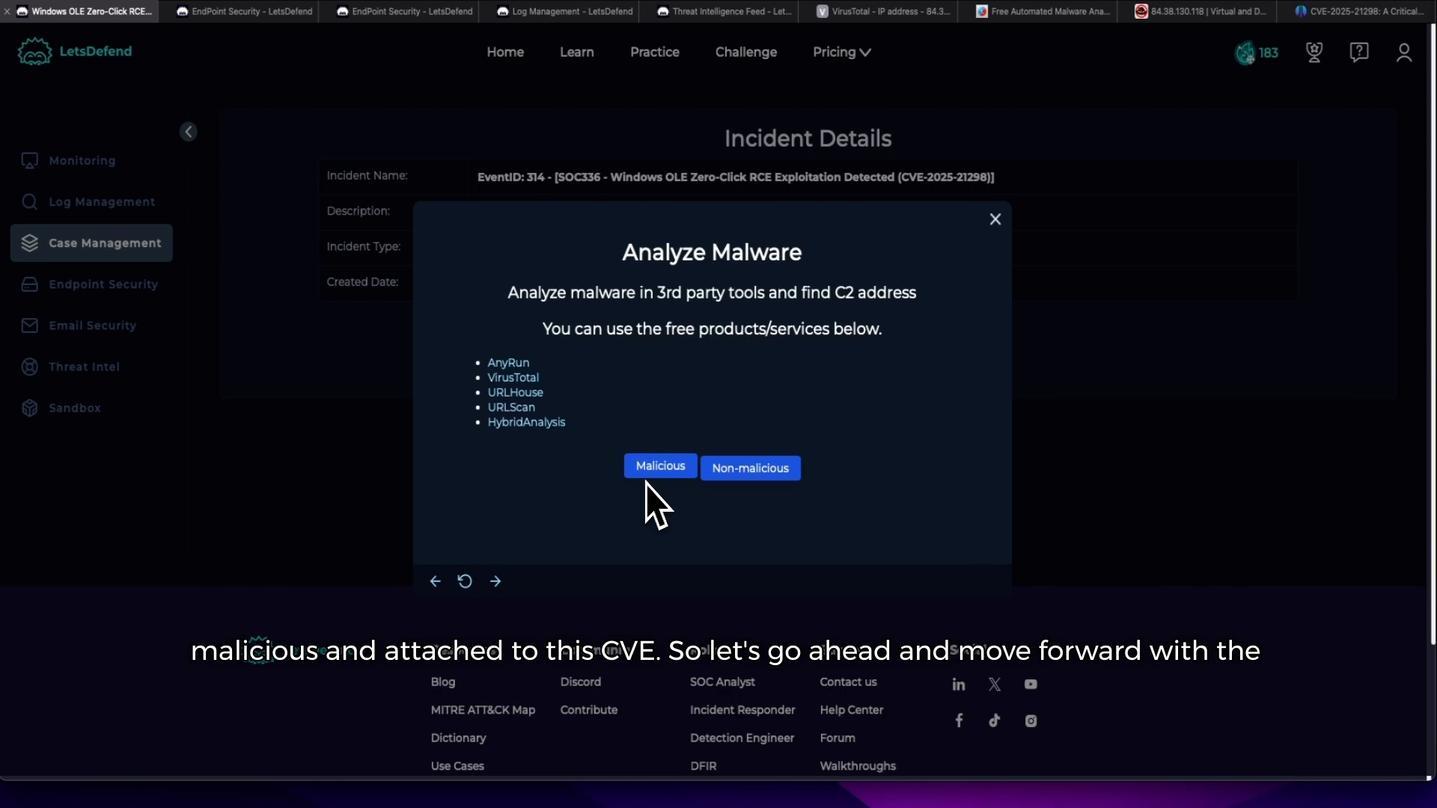
left_click(648, 471)
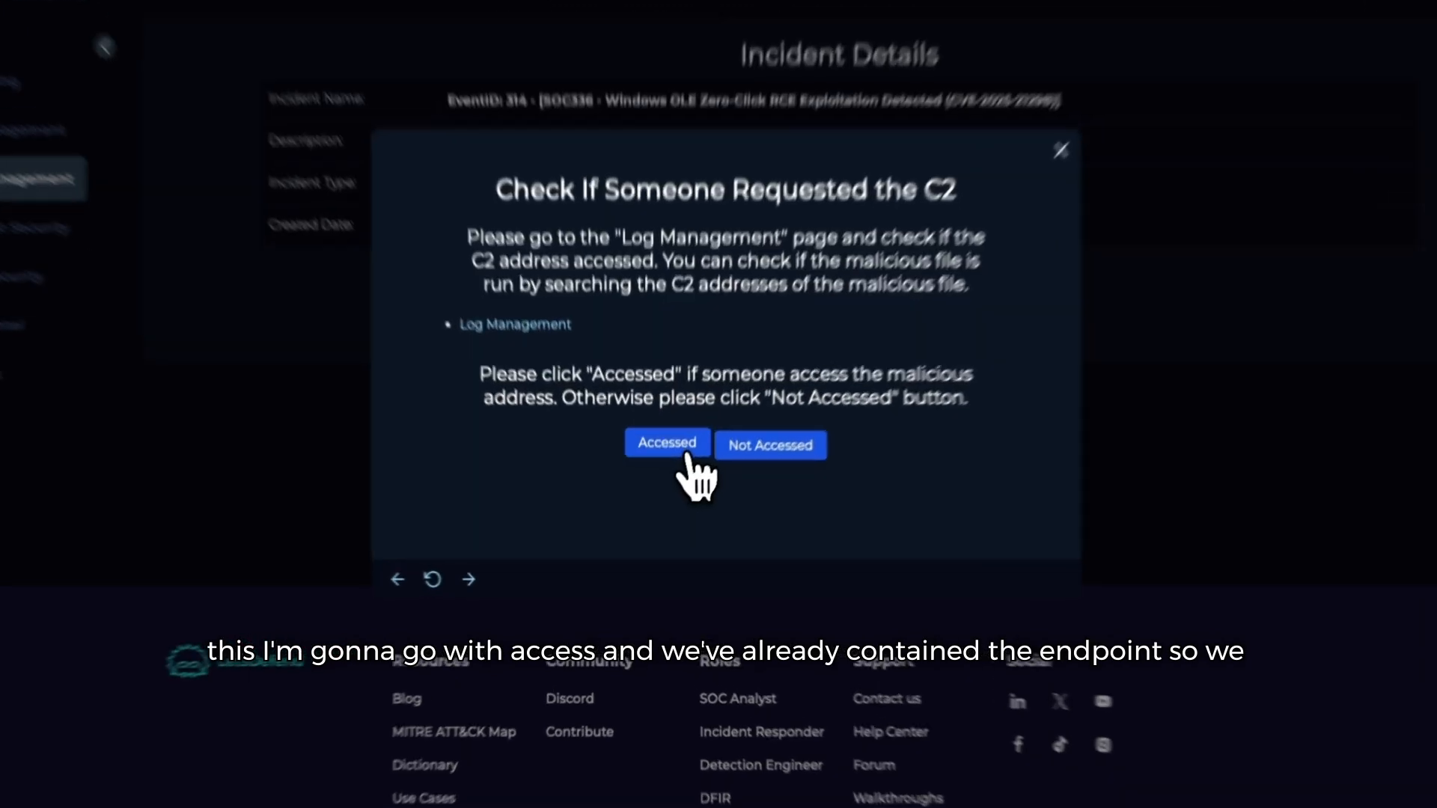
left_click(685, 450)
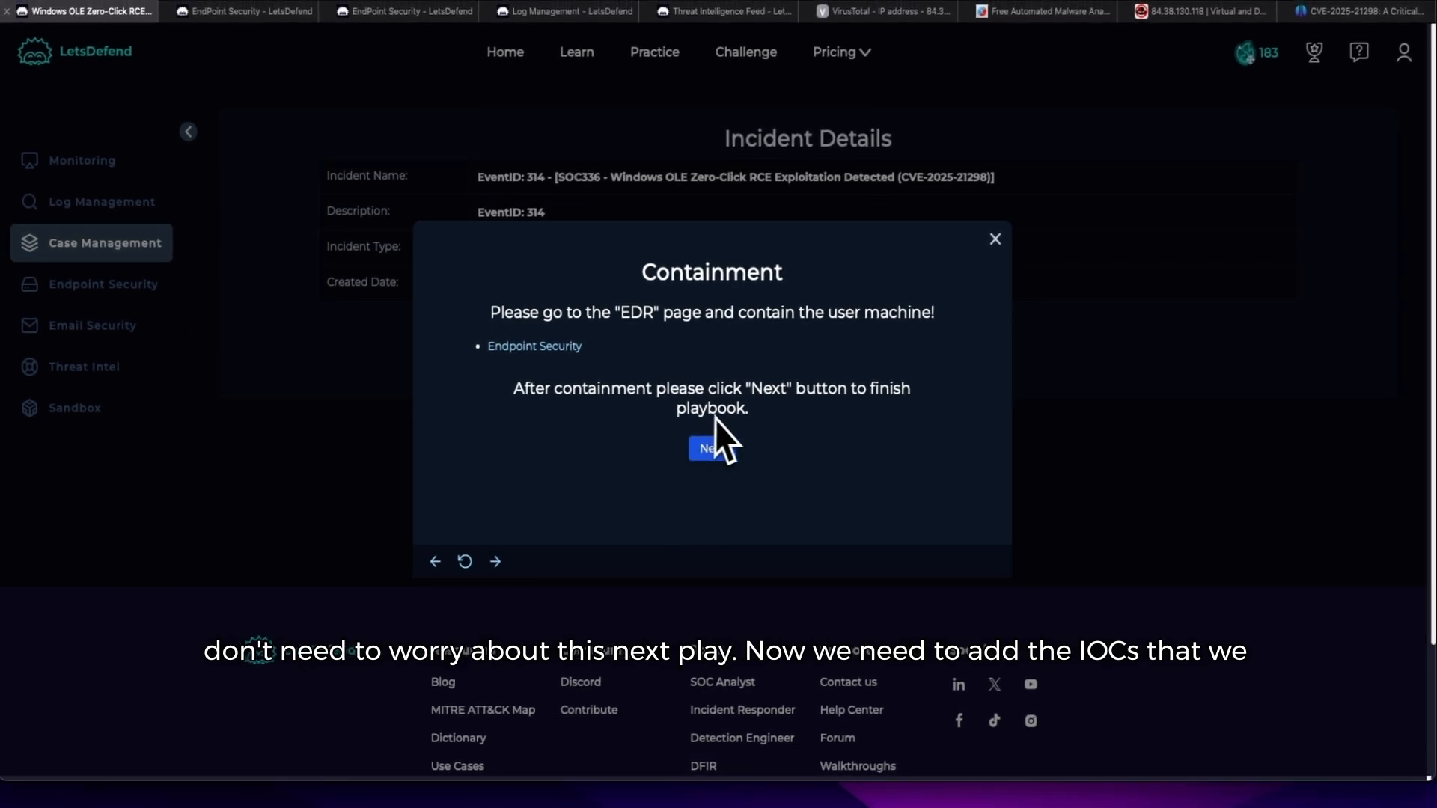
left_click(712, 449)
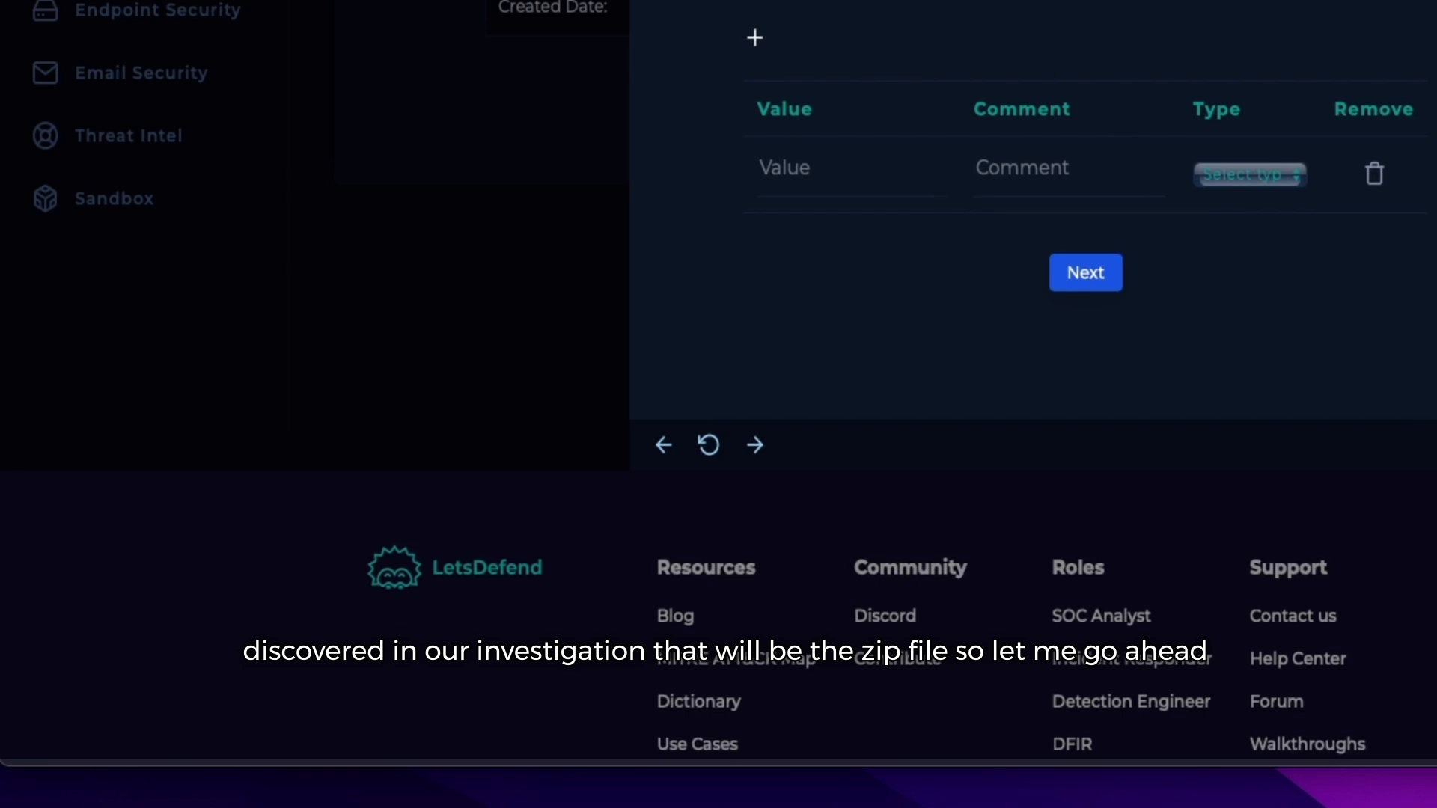
Step: Enter the files-ld.s3 file link as the first artifact, defanged with hxxps and typed as URL Address, and add a second artifact row
left_click(799, 171)
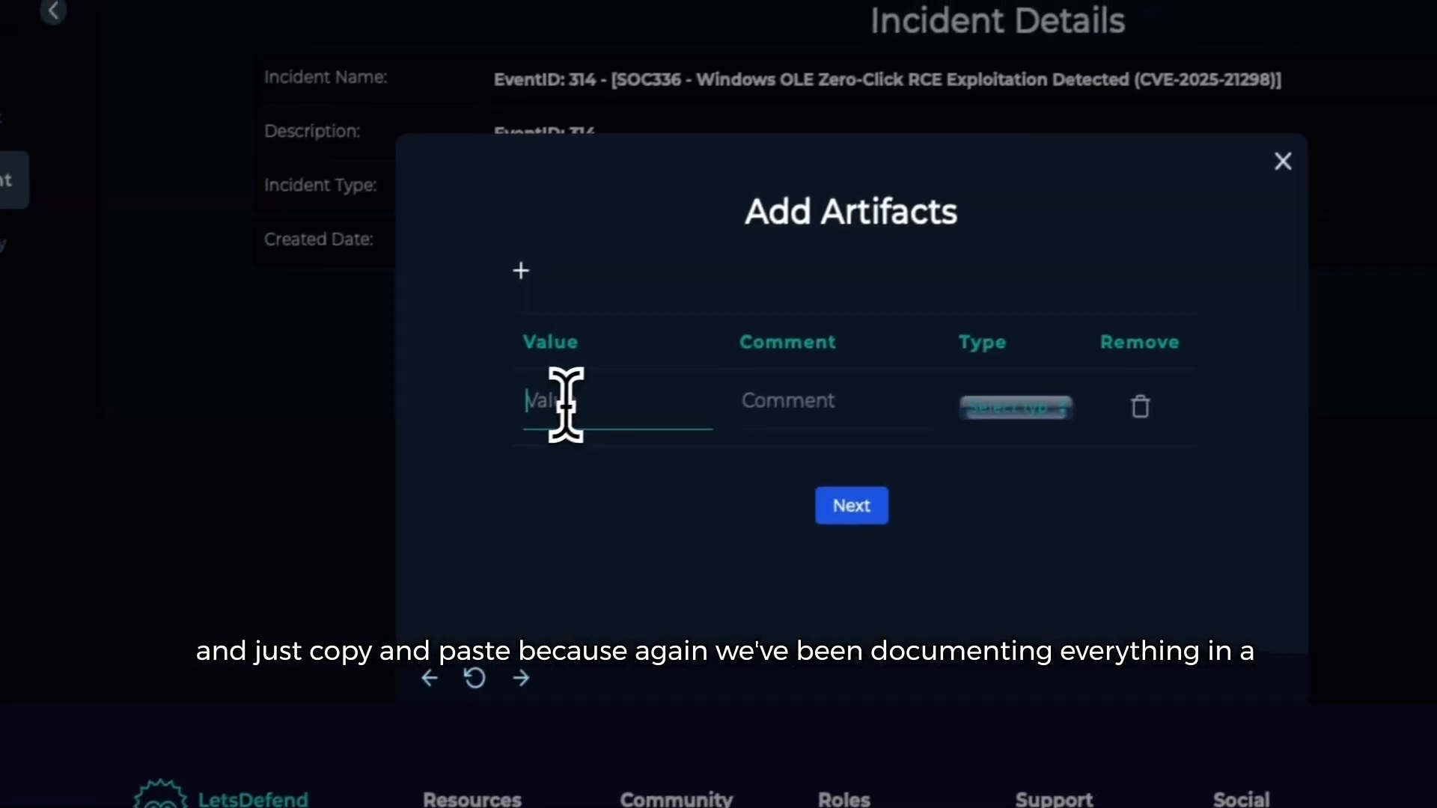
key("ctrl+v")
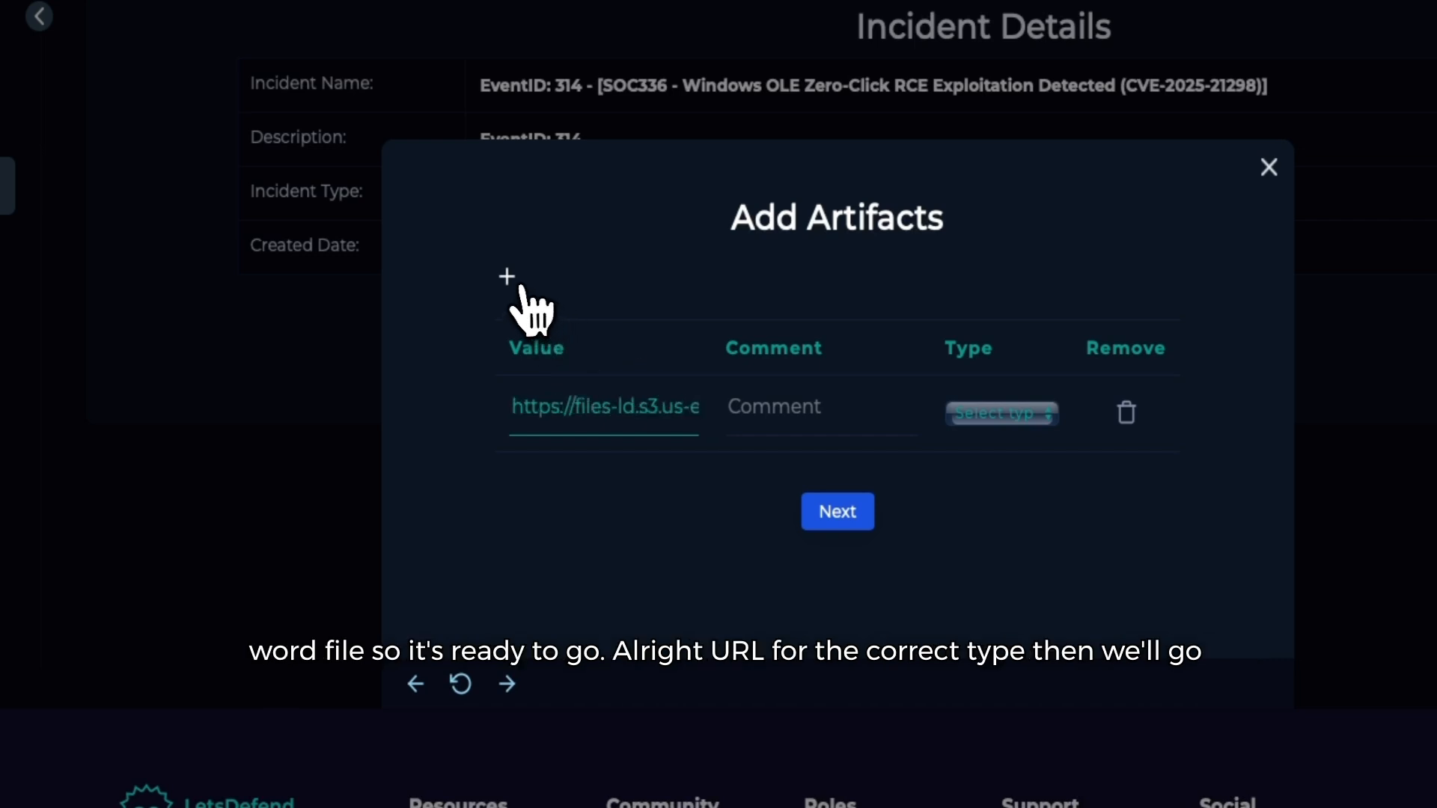
left_click(521, 287)
left_click(542, 382)
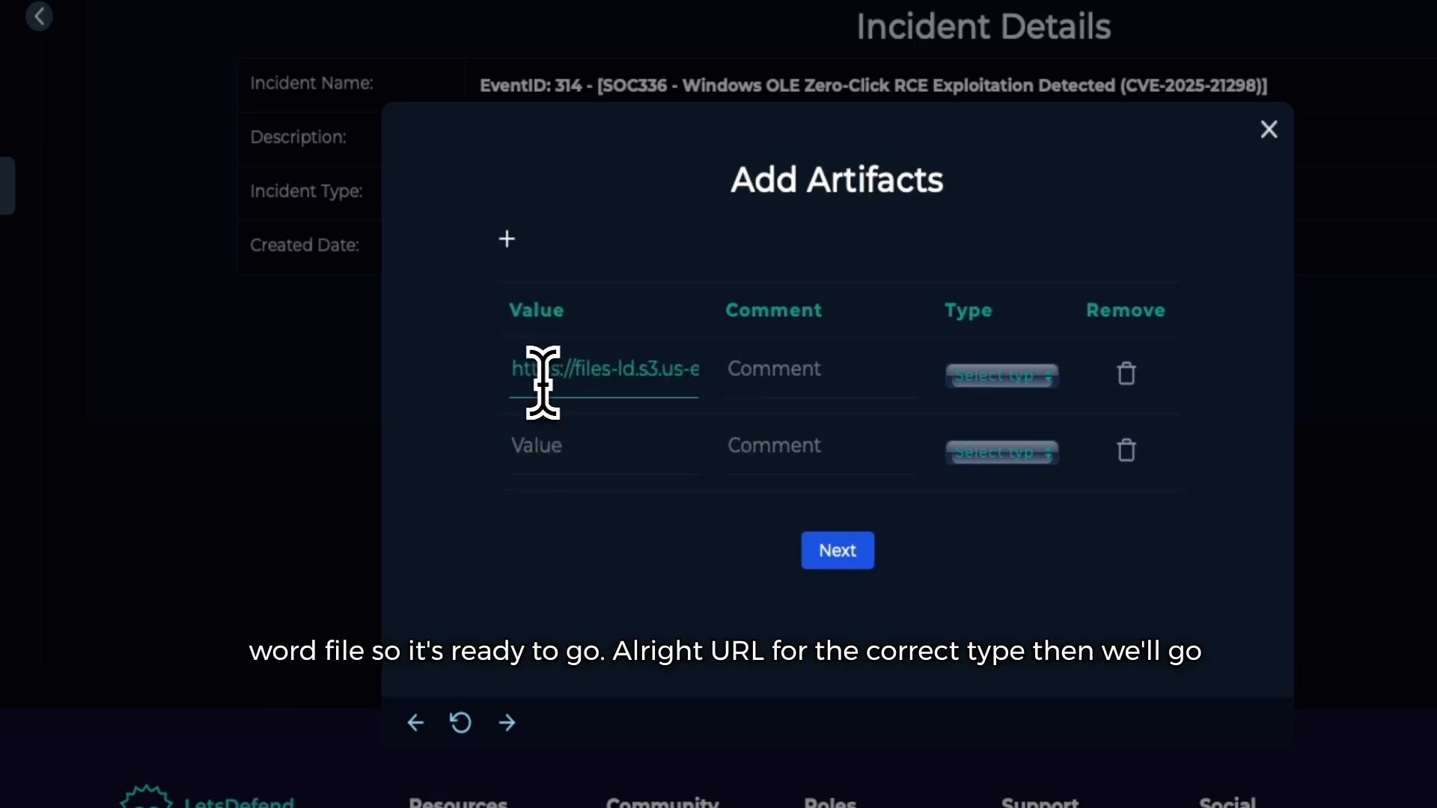
key("BackSpace")
key("BackSpace")
type("xx")
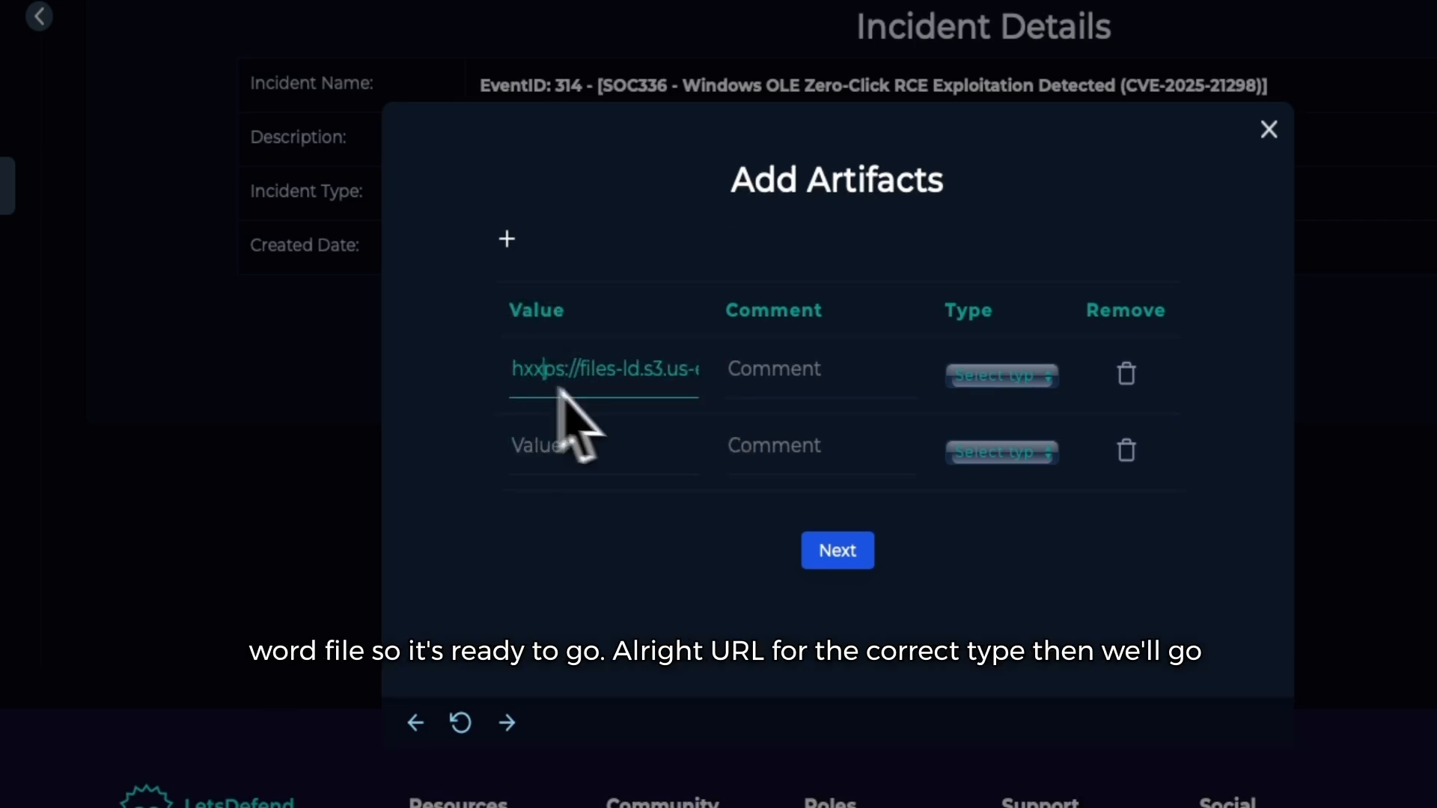
left_click(987, 380)
left_click(1007, 403)
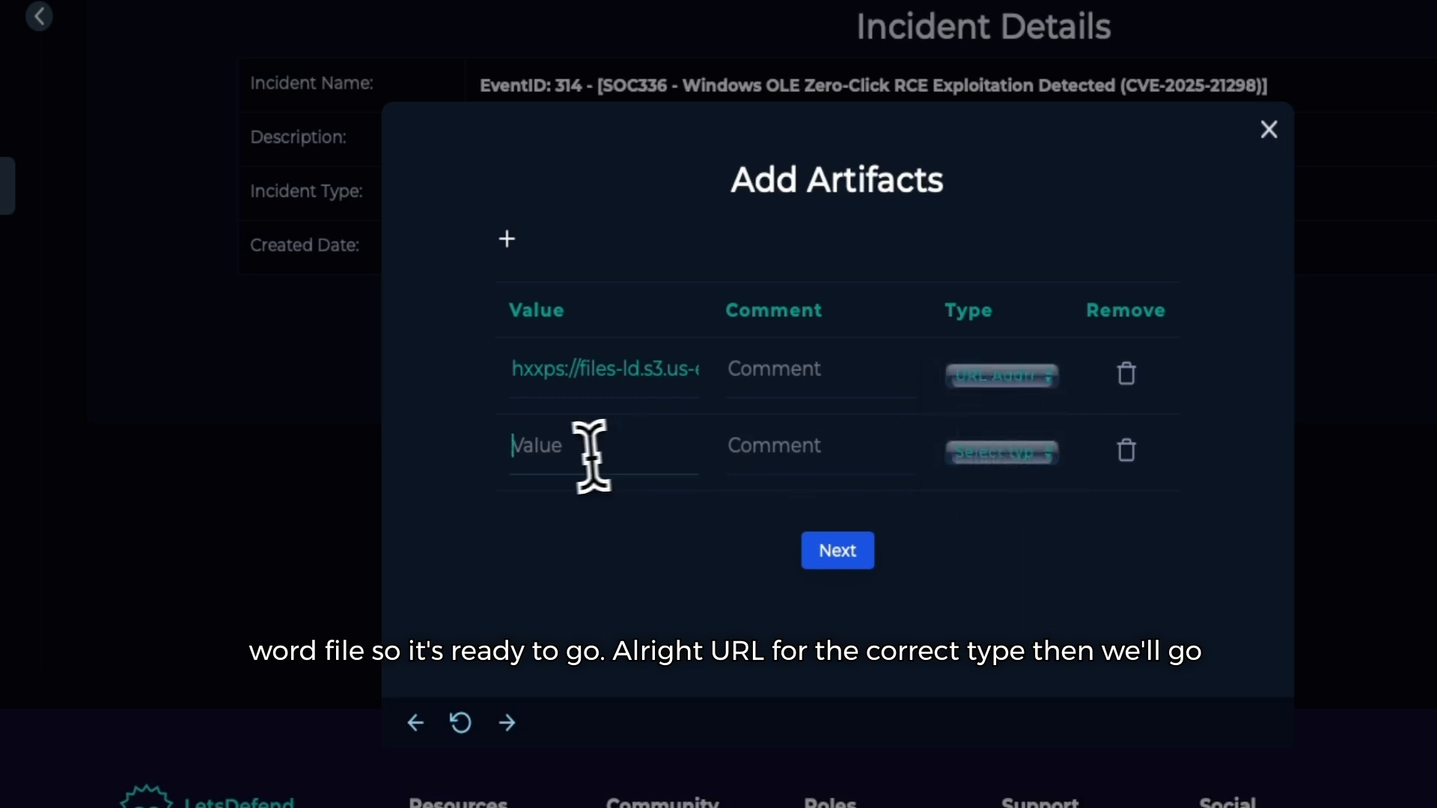
Step: Enter 84.38.130.118 as the second artifact's value with the comment "SMTP IP"
left_click(586, 449)
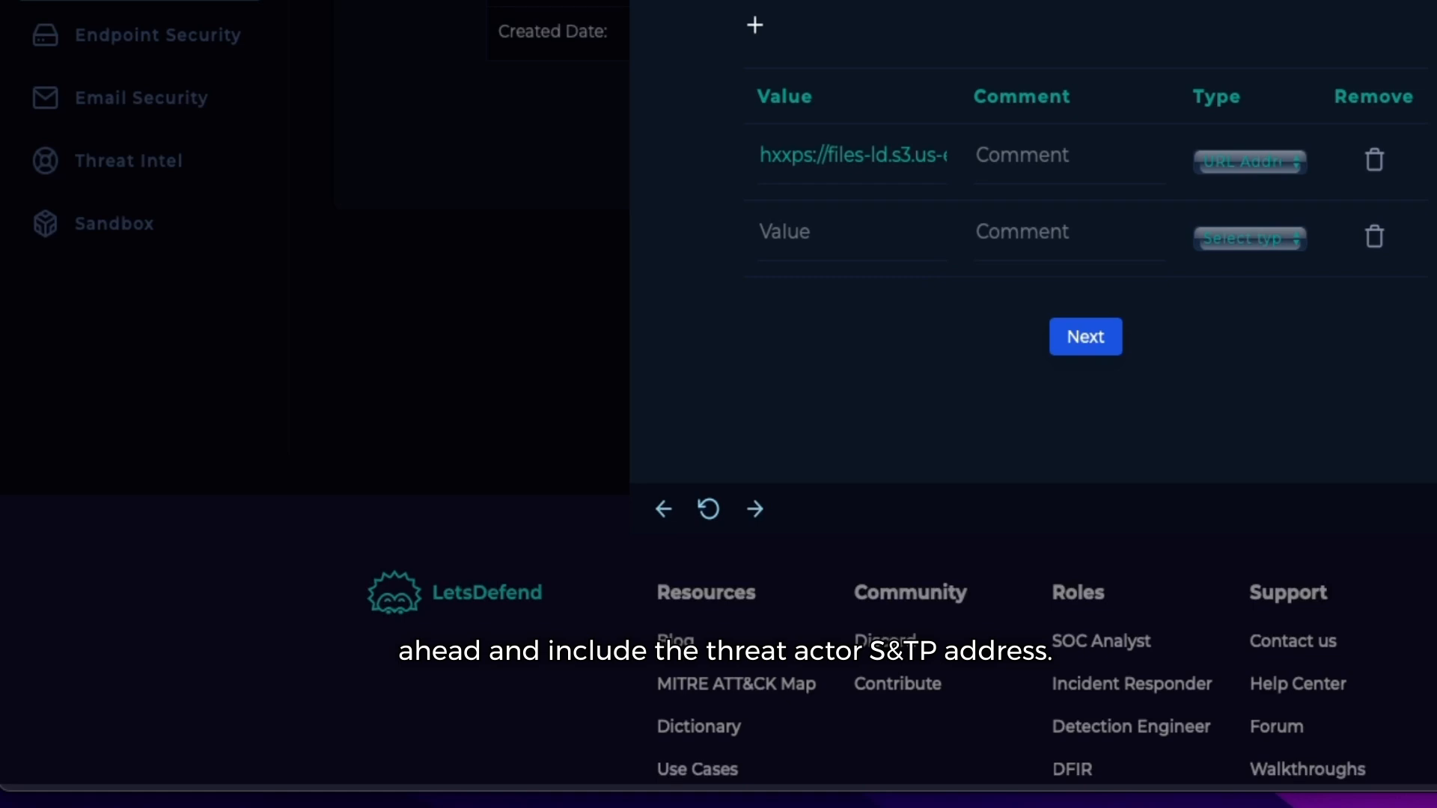
left_click(801, 230)
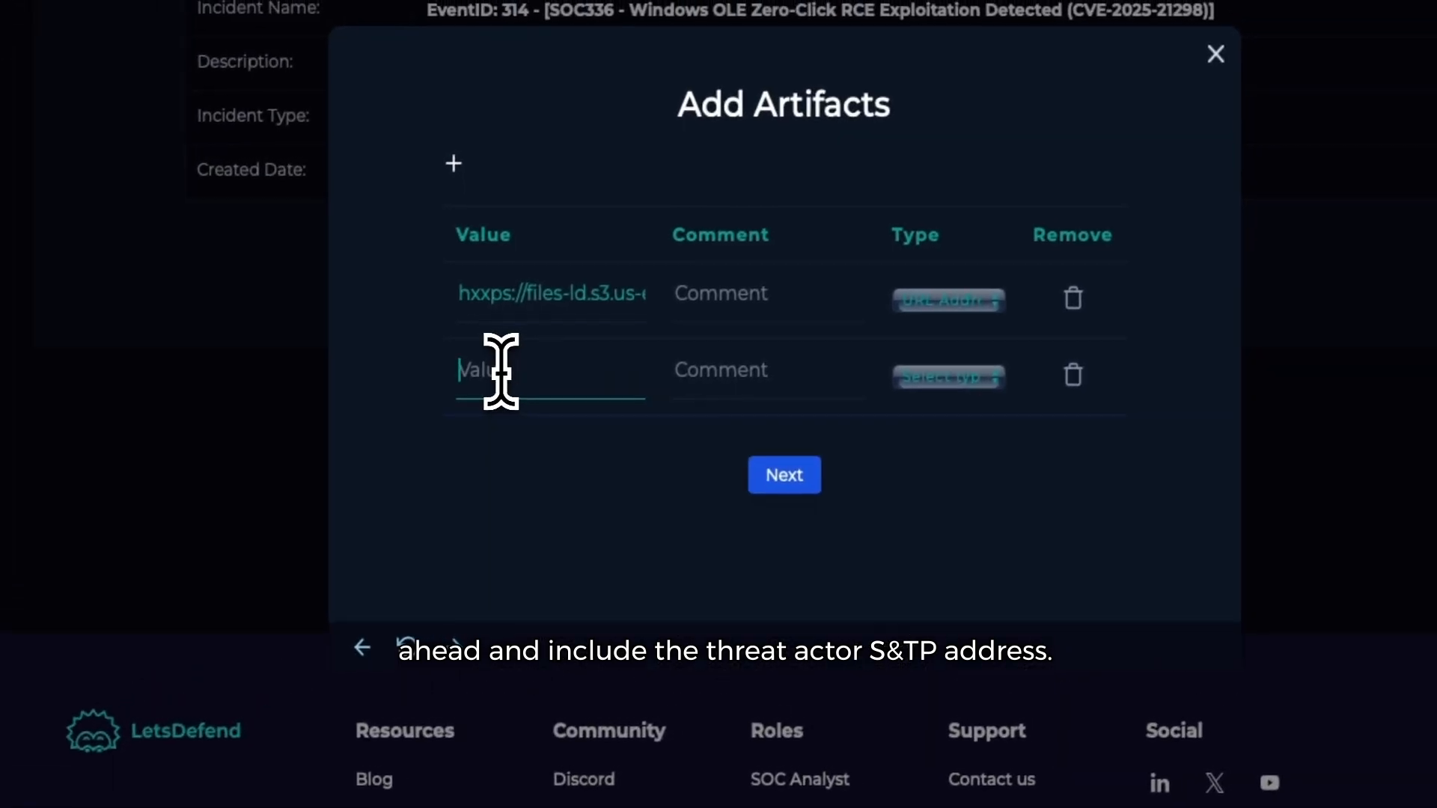
type("84.38.130.118")
left_click(792, 367)
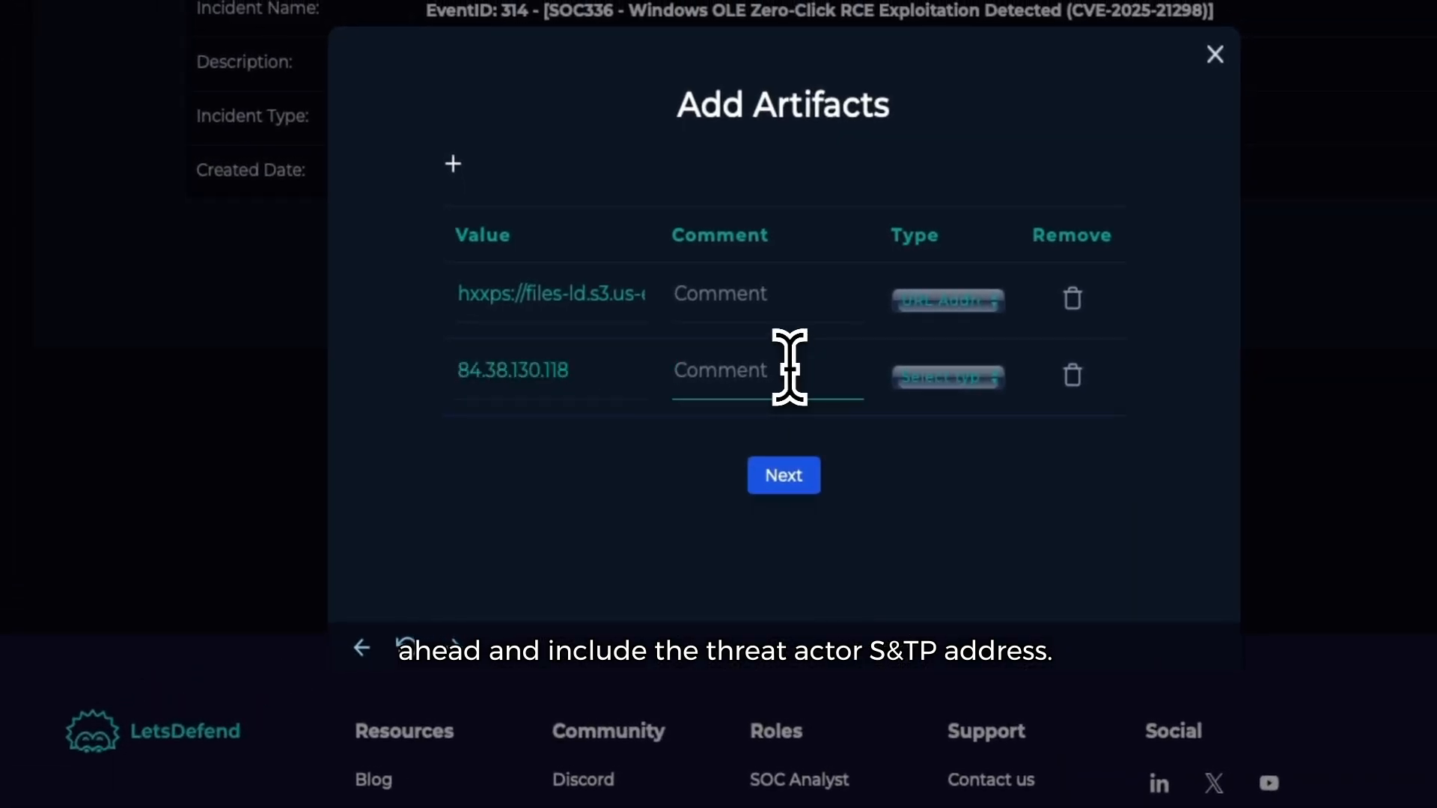
type("SMTP IP")
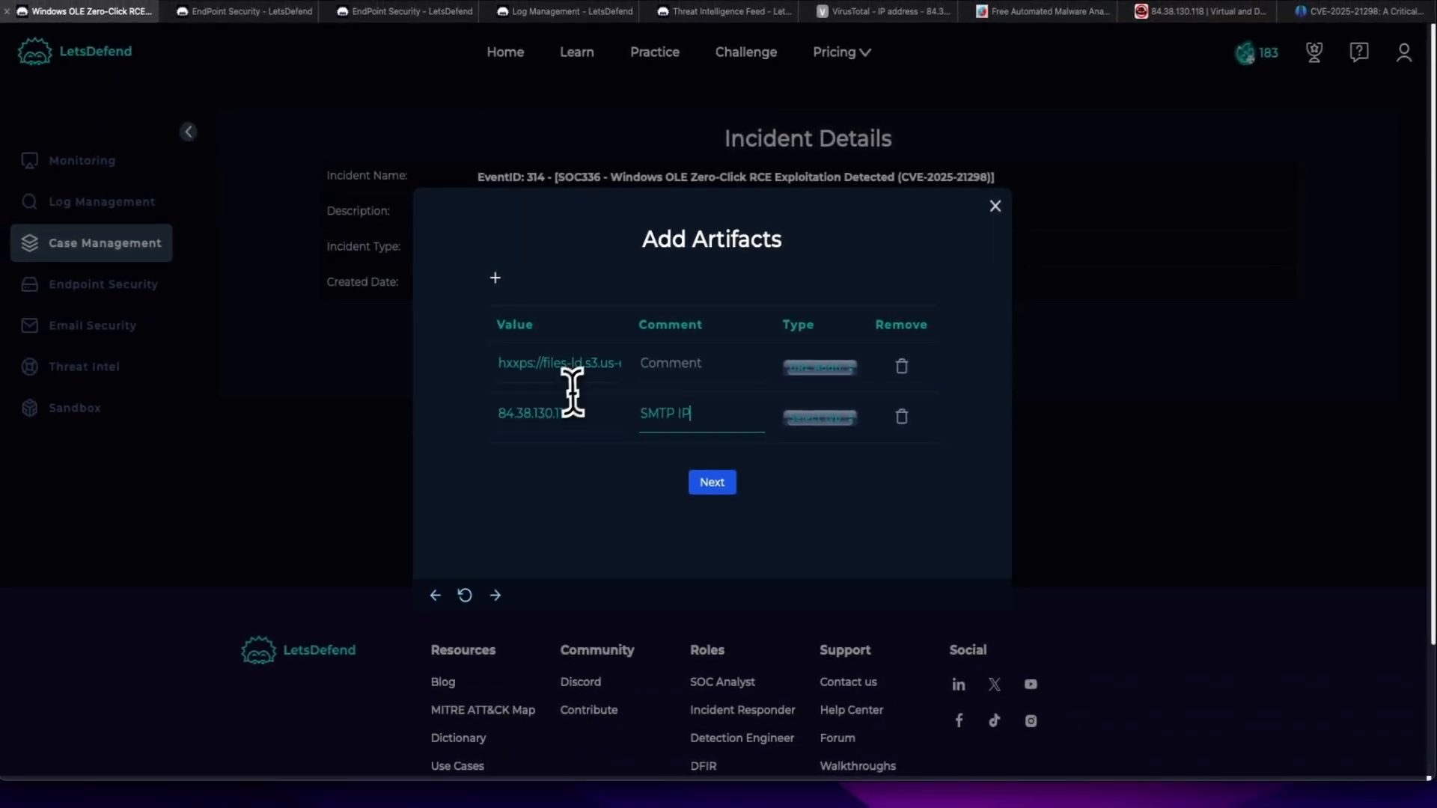
Step: Change the SMTP IP artifact's value to the defanged form 84.38.130[.]18 and set its type to IP Address
left_click(564, 414)
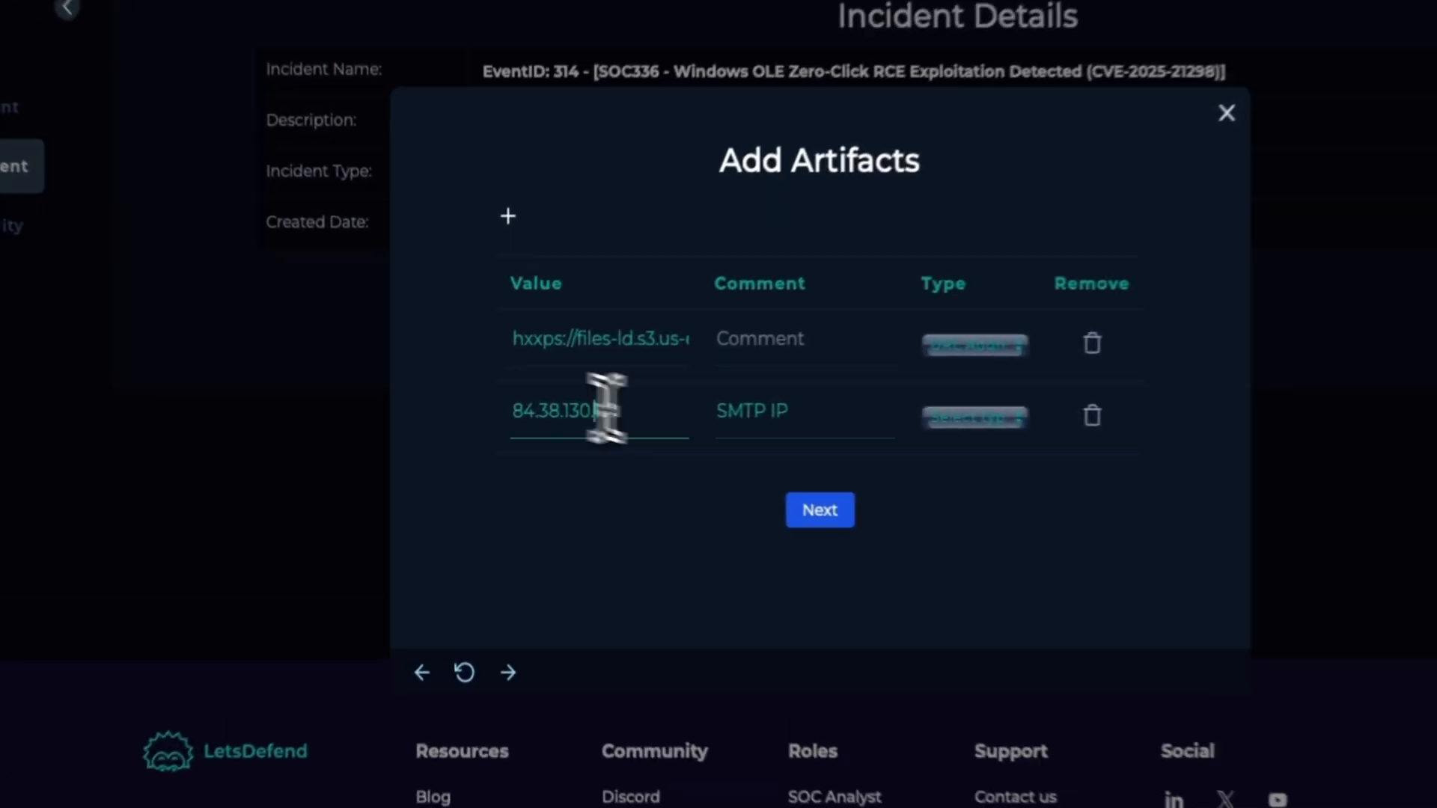
key("BackSpace")
key("BackSpace")
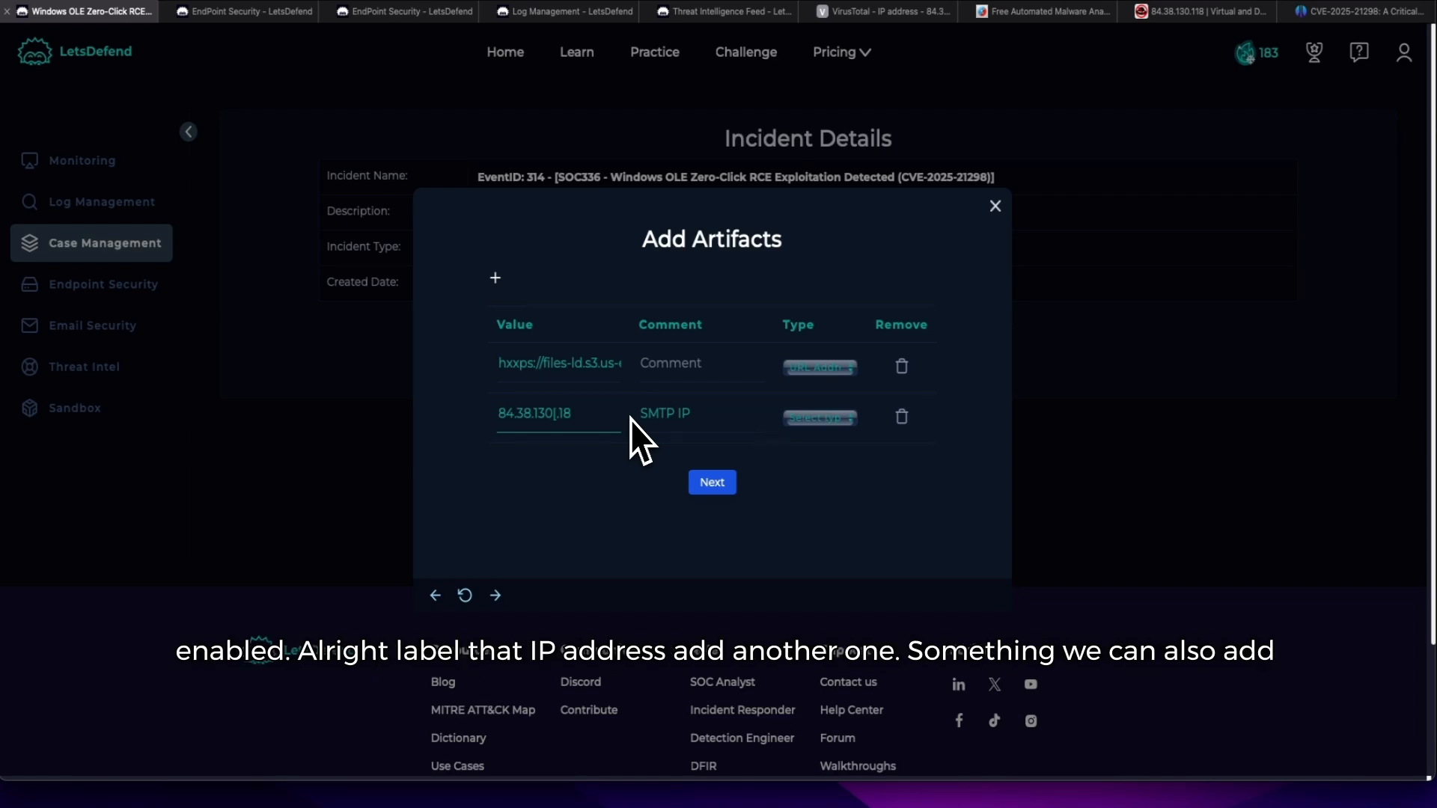
type(".")
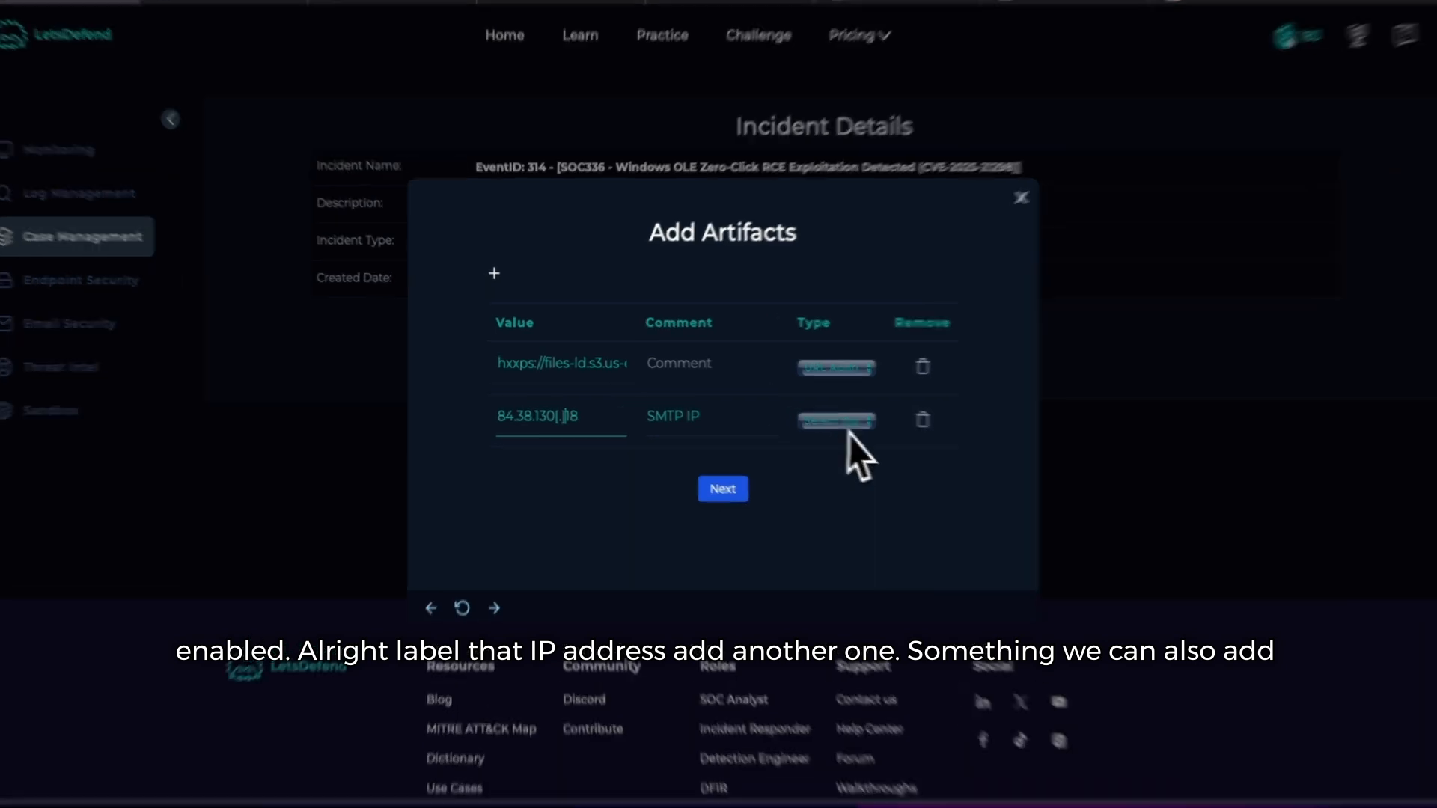
left_click(823, 418)
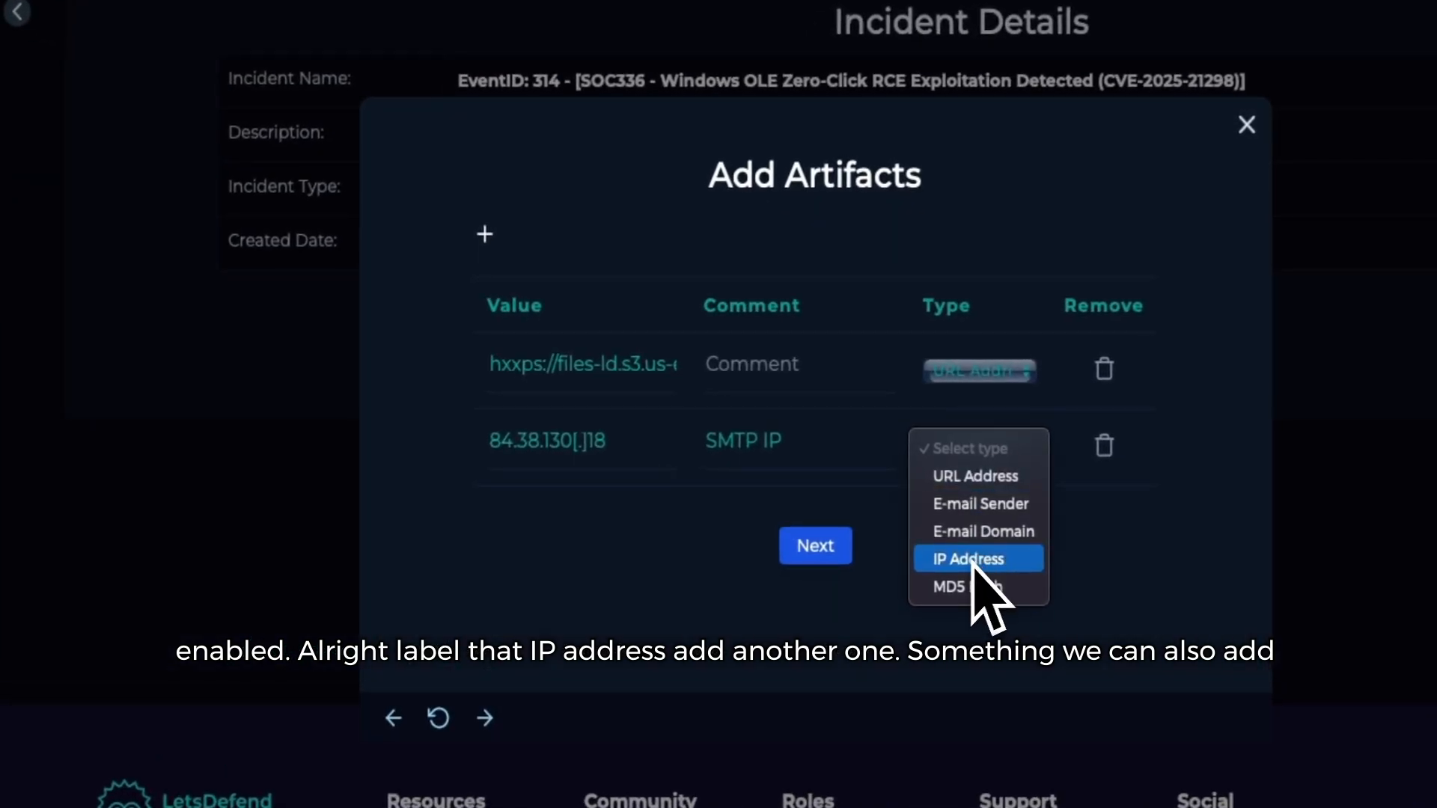
left_click(972, 561)
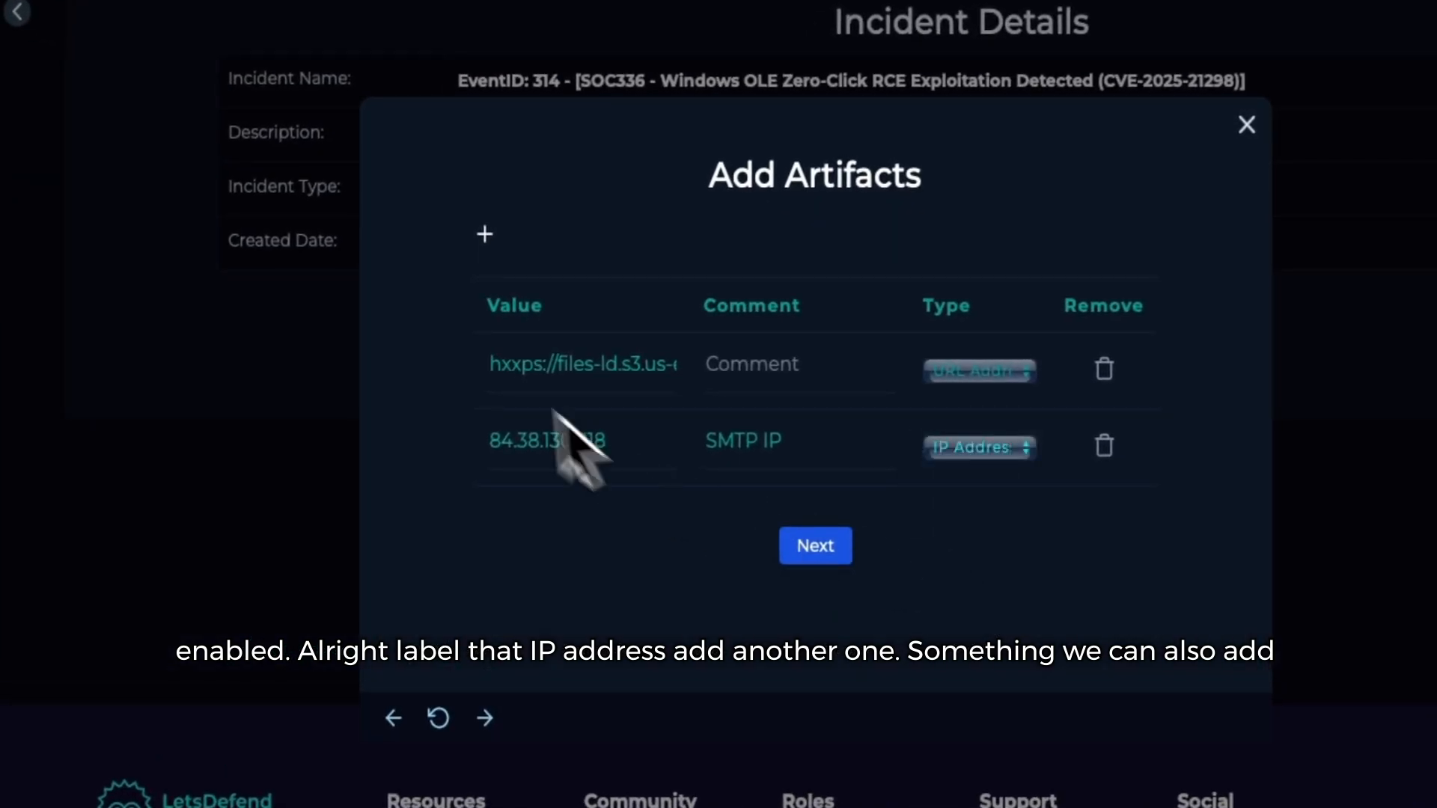
left_click(484, 237)
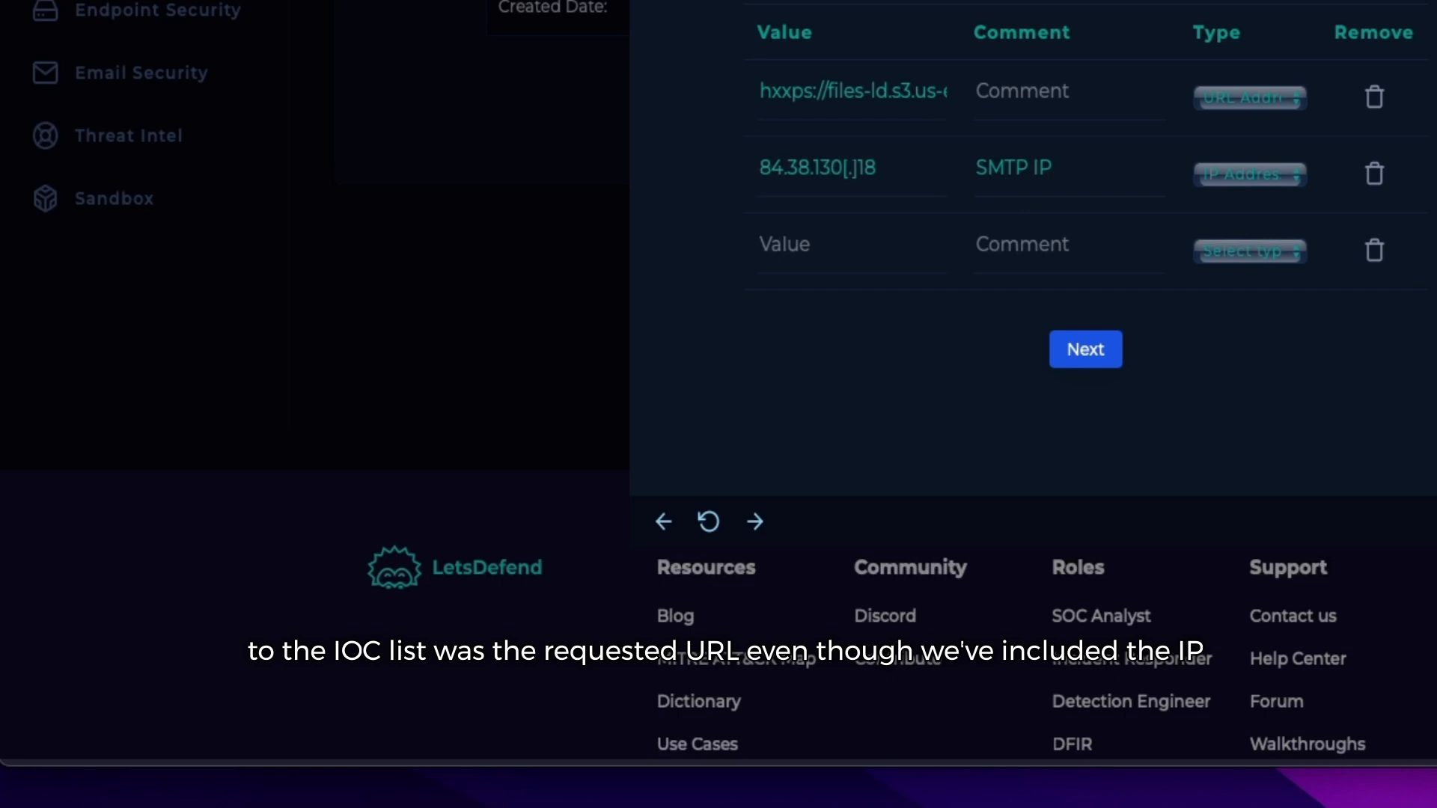
left_click(805, 243)
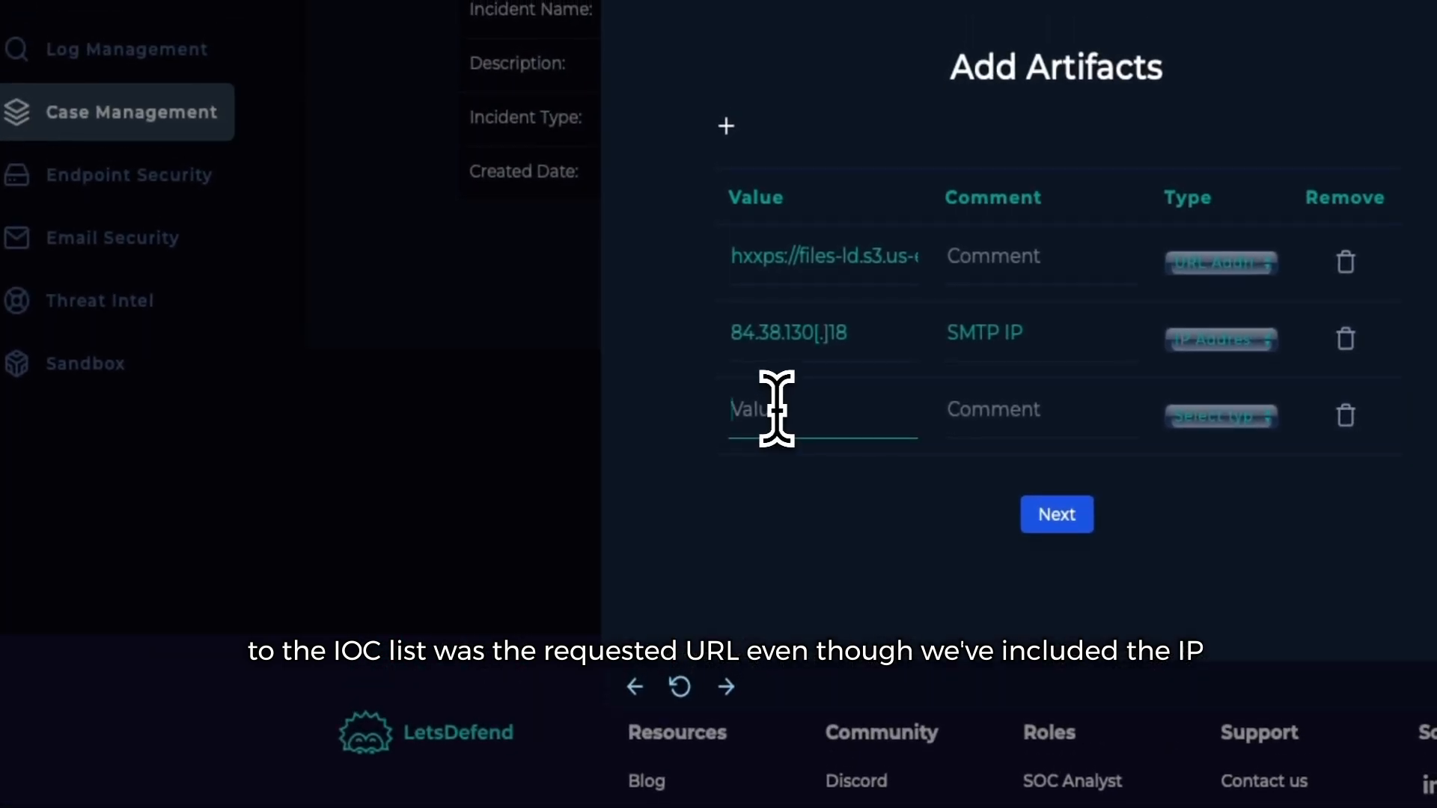
key("ctrl+v")
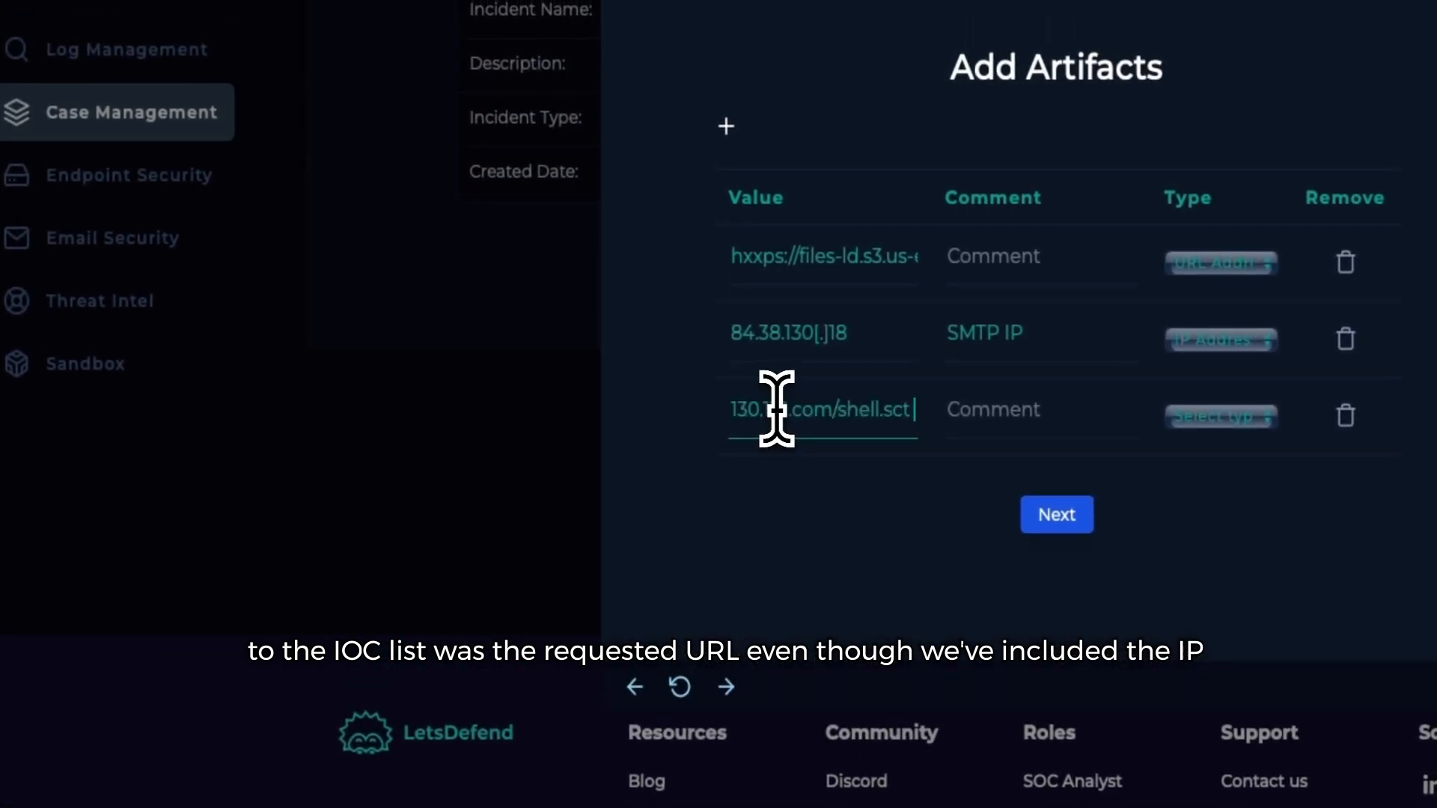
left_click(996, 409)
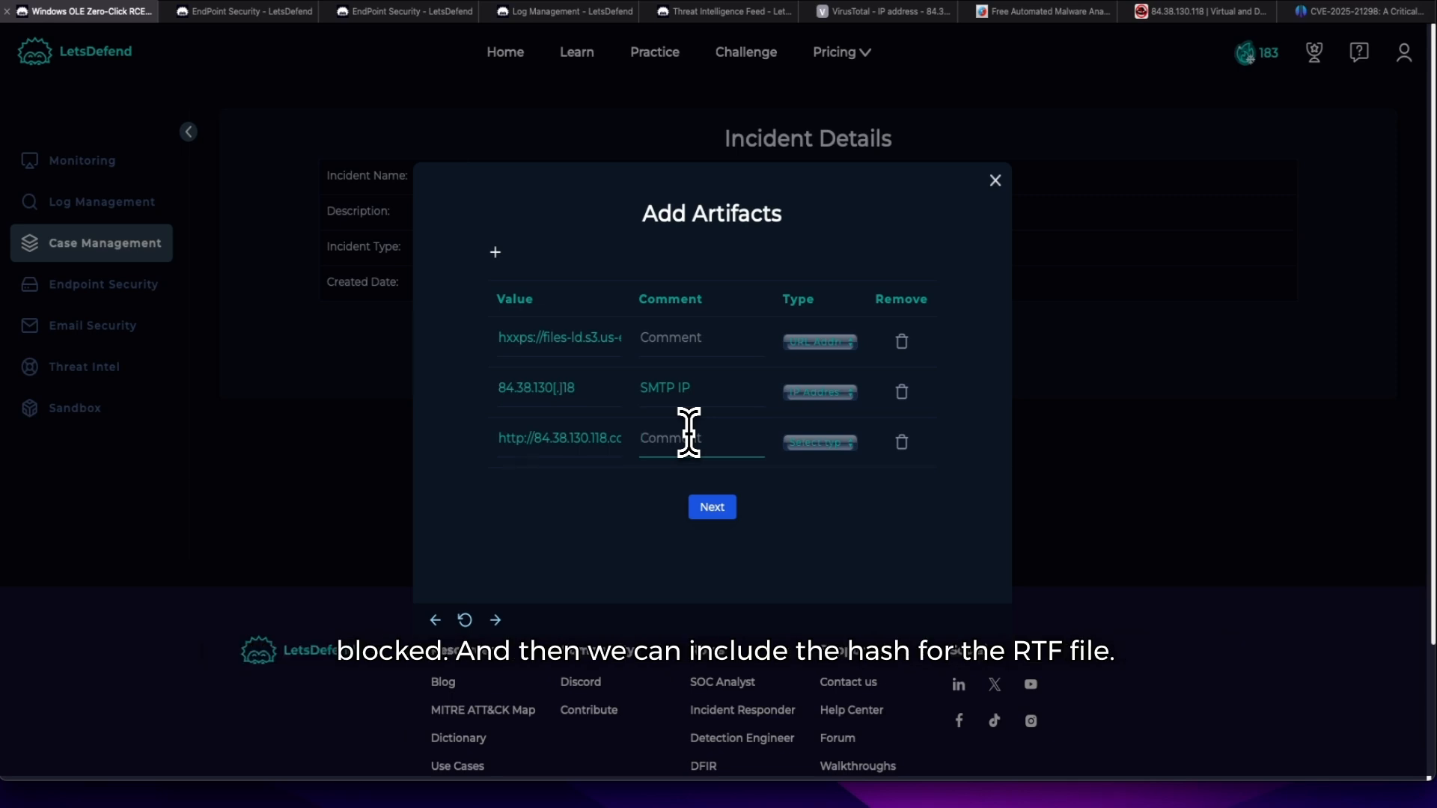
type("Requested URL")
left_click(494, 252)
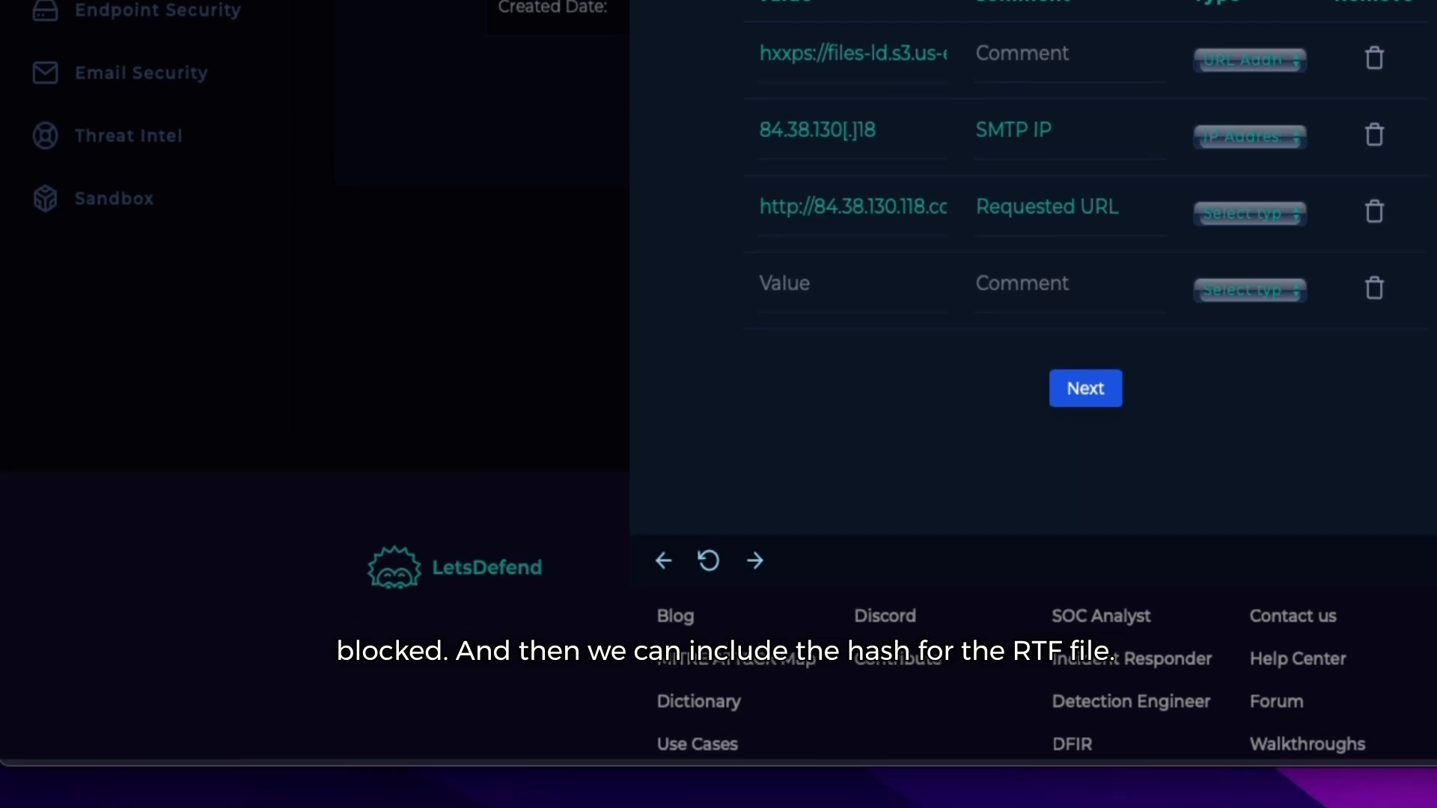
Step: Enter the RTF file's hash as the fourth artifact with the comment "rtf file" and type MD5 Hash
left_click(807, 278)
key("ctrl+v")
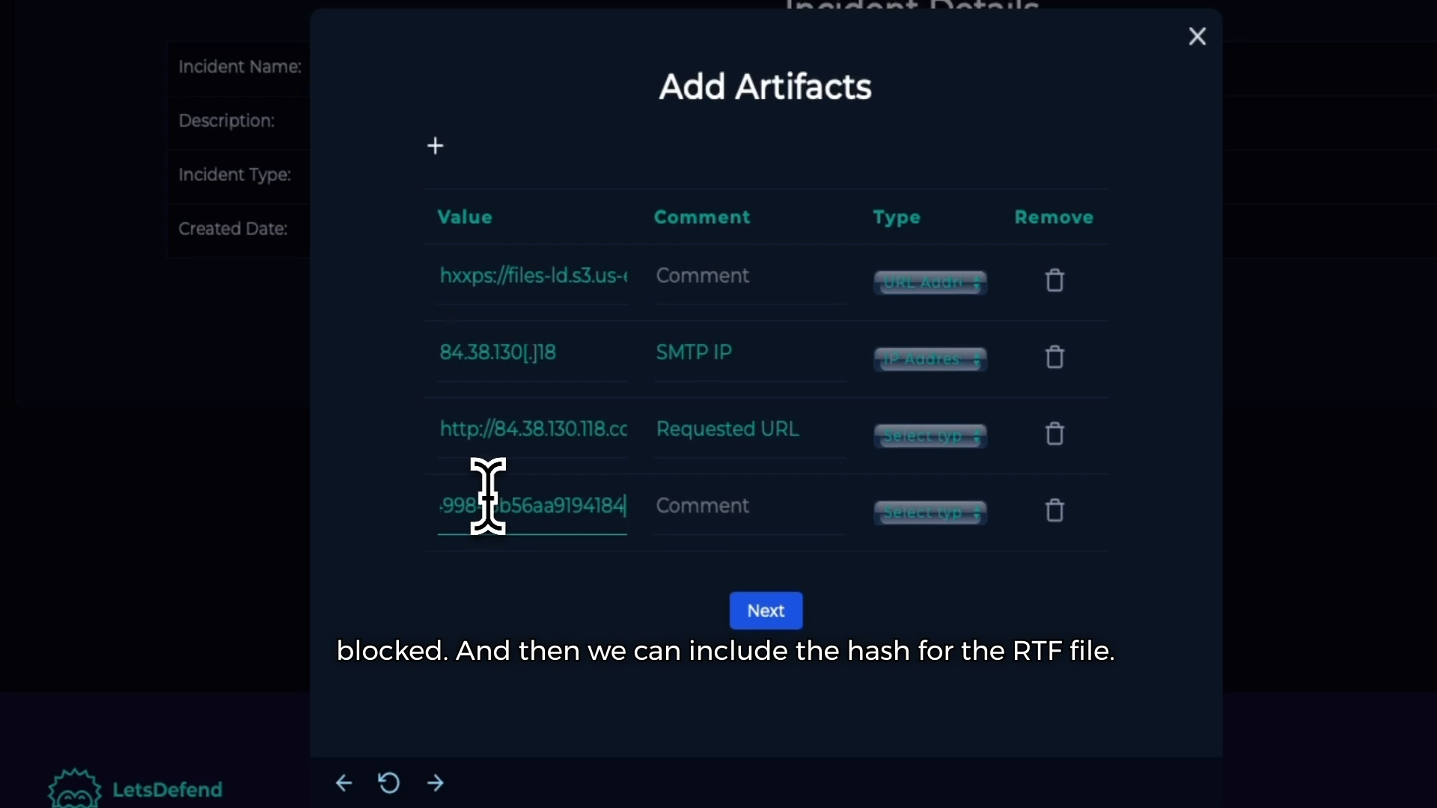
left_click(712, 504)
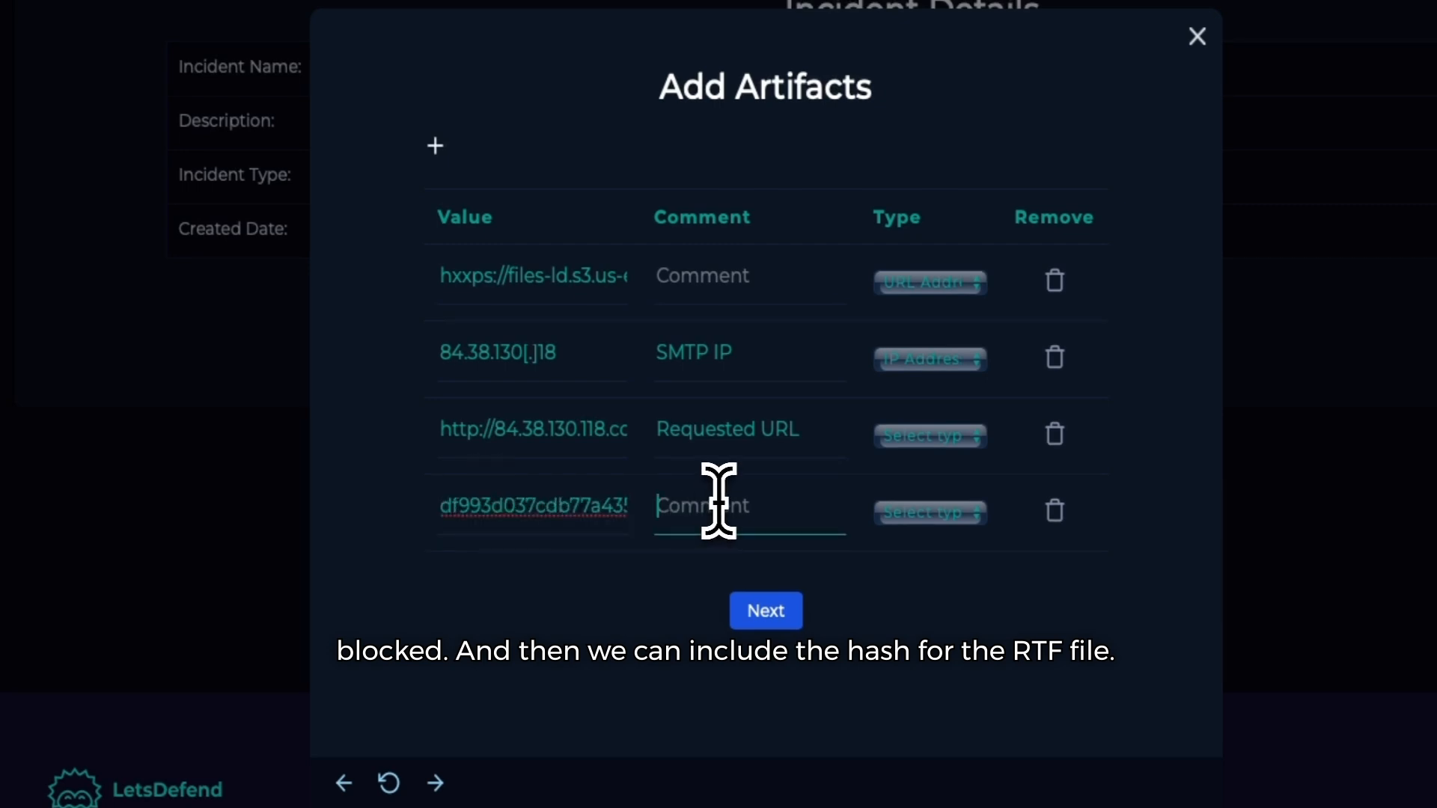
type("rtf file")
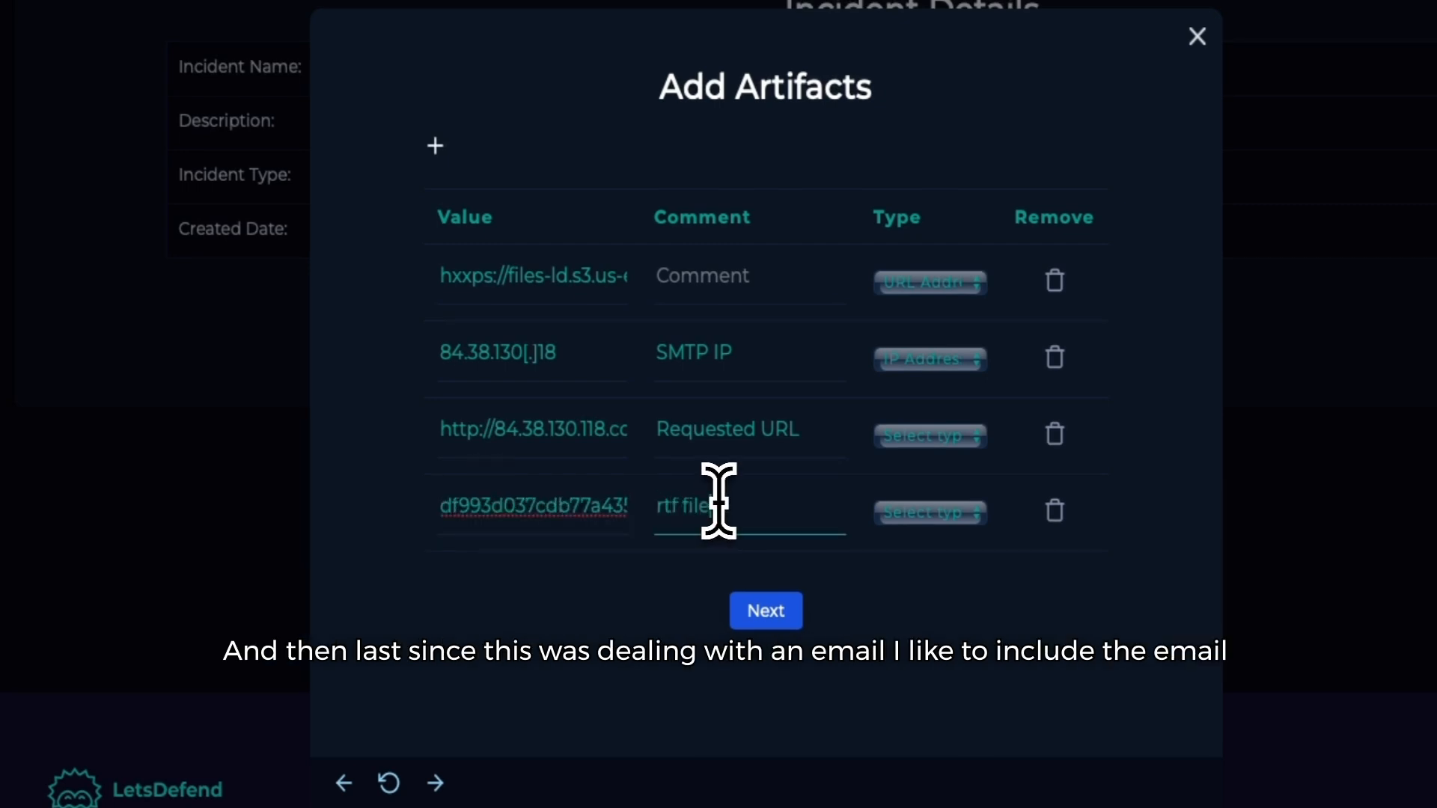
left_click(940, 522)
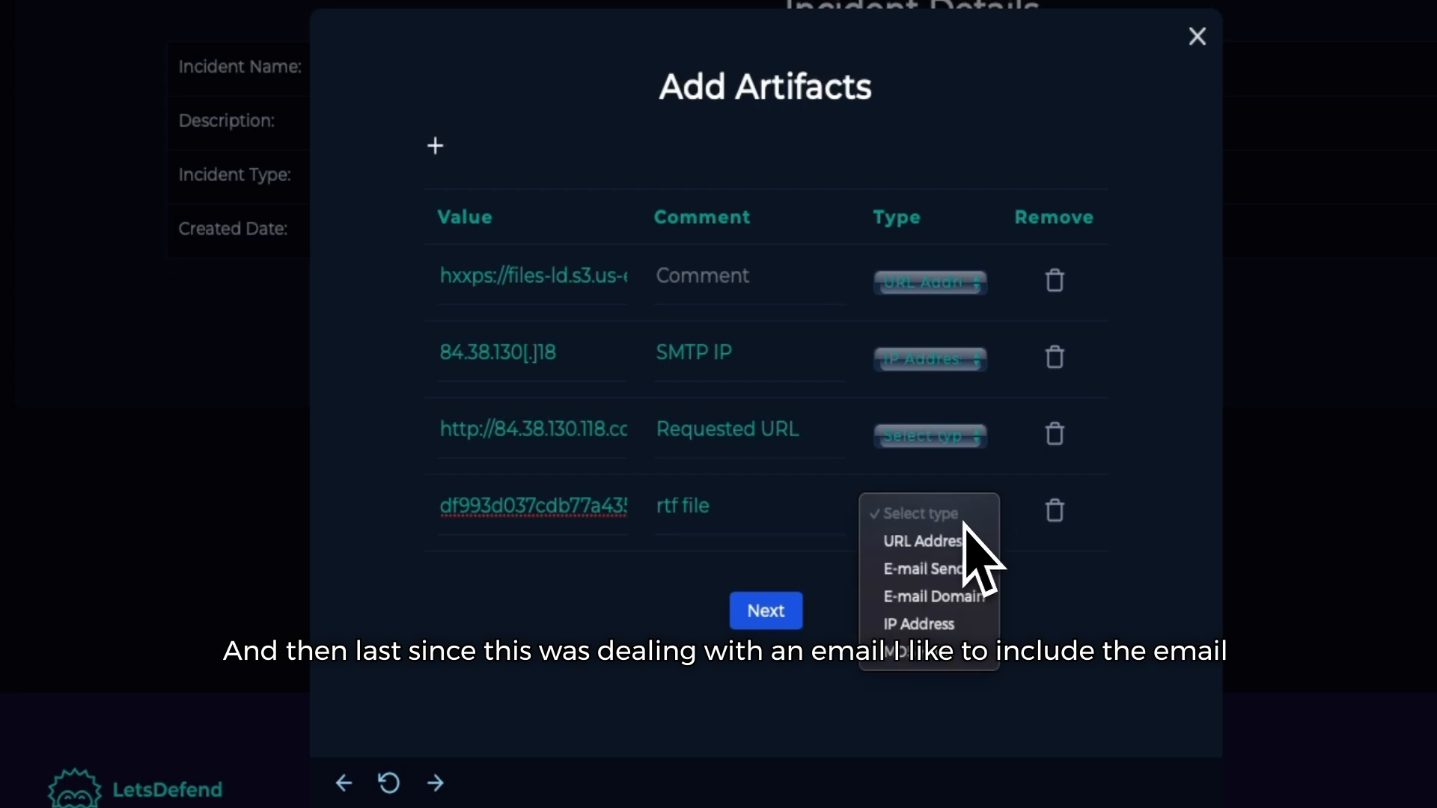
left_click(933, 690)
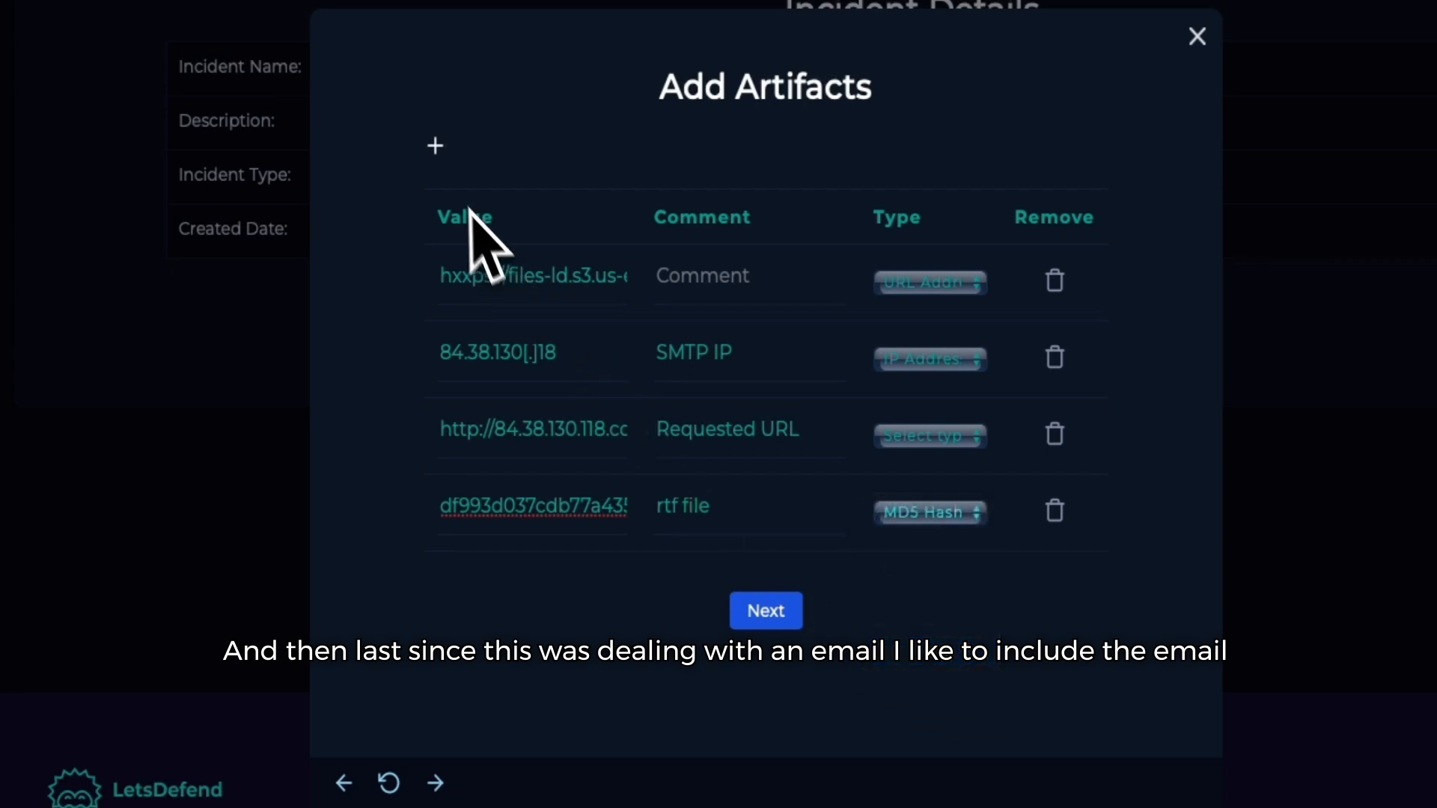
Step: Set the Requested URL artifact's type to URL Address and add a fifth artifact row
left_click(981, 437)
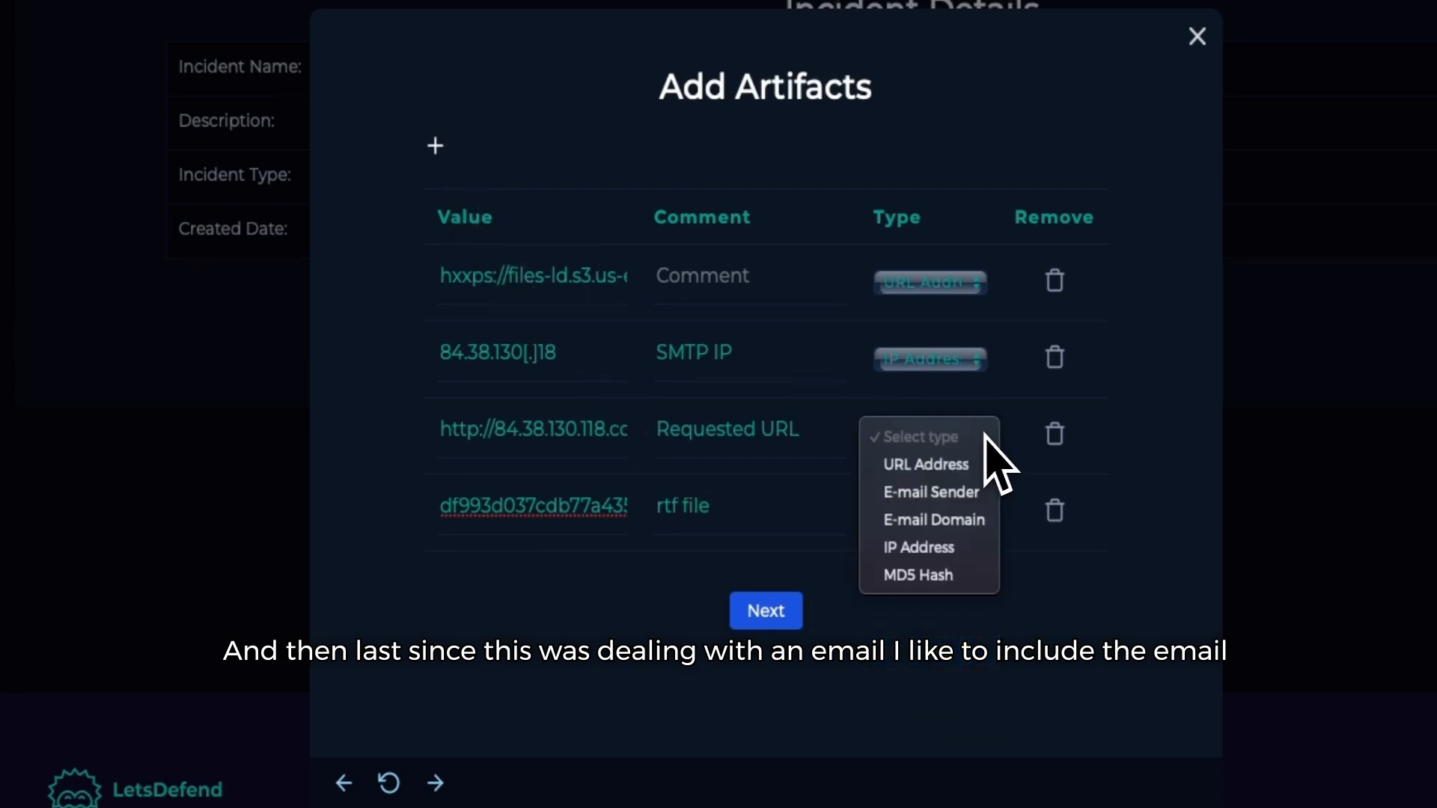
left_click(932, 465)
left_click(435, 145)
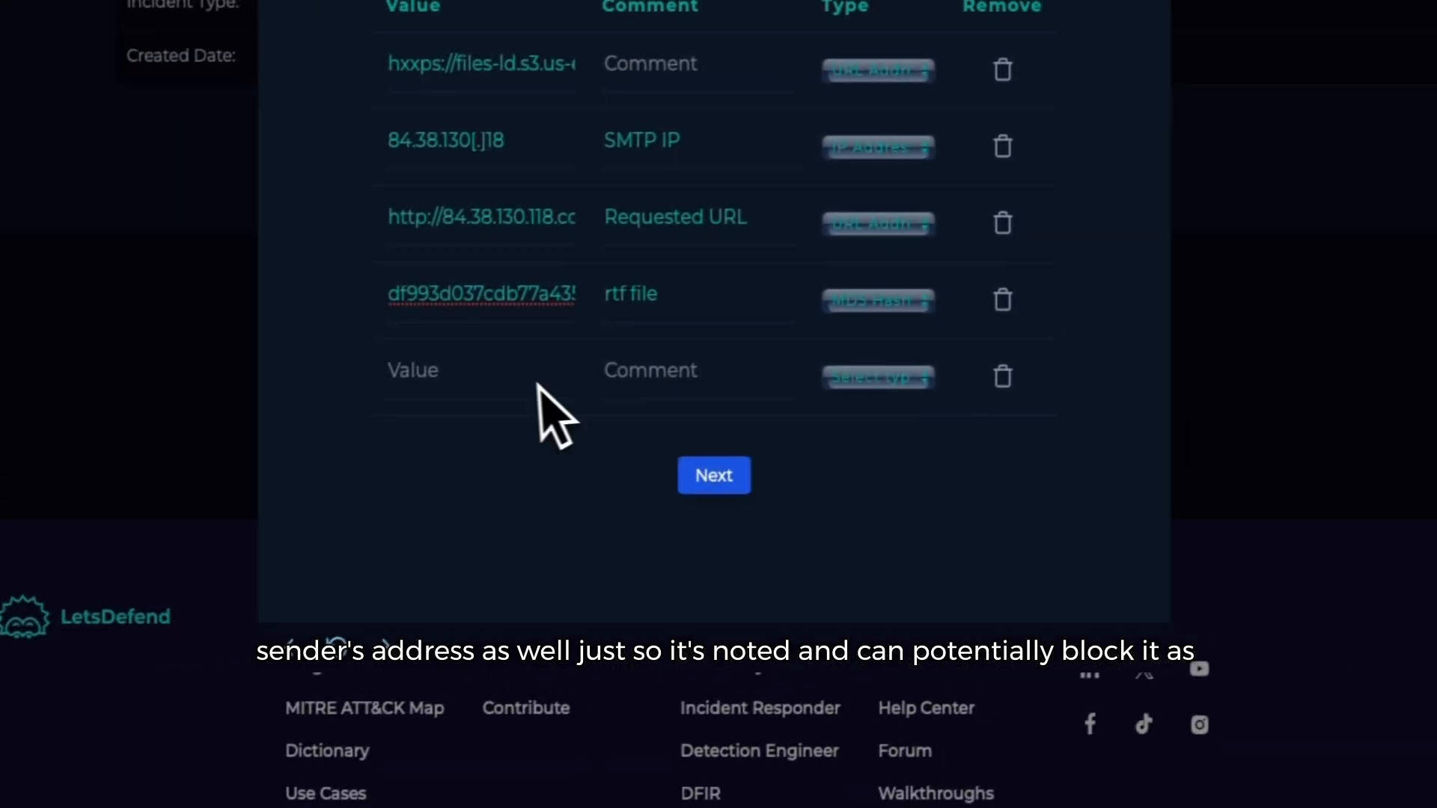
Step: Enter the sender's e-mail address as the fifth artifact's value and defang its domain dot with square brackets
left_click(900, 328)
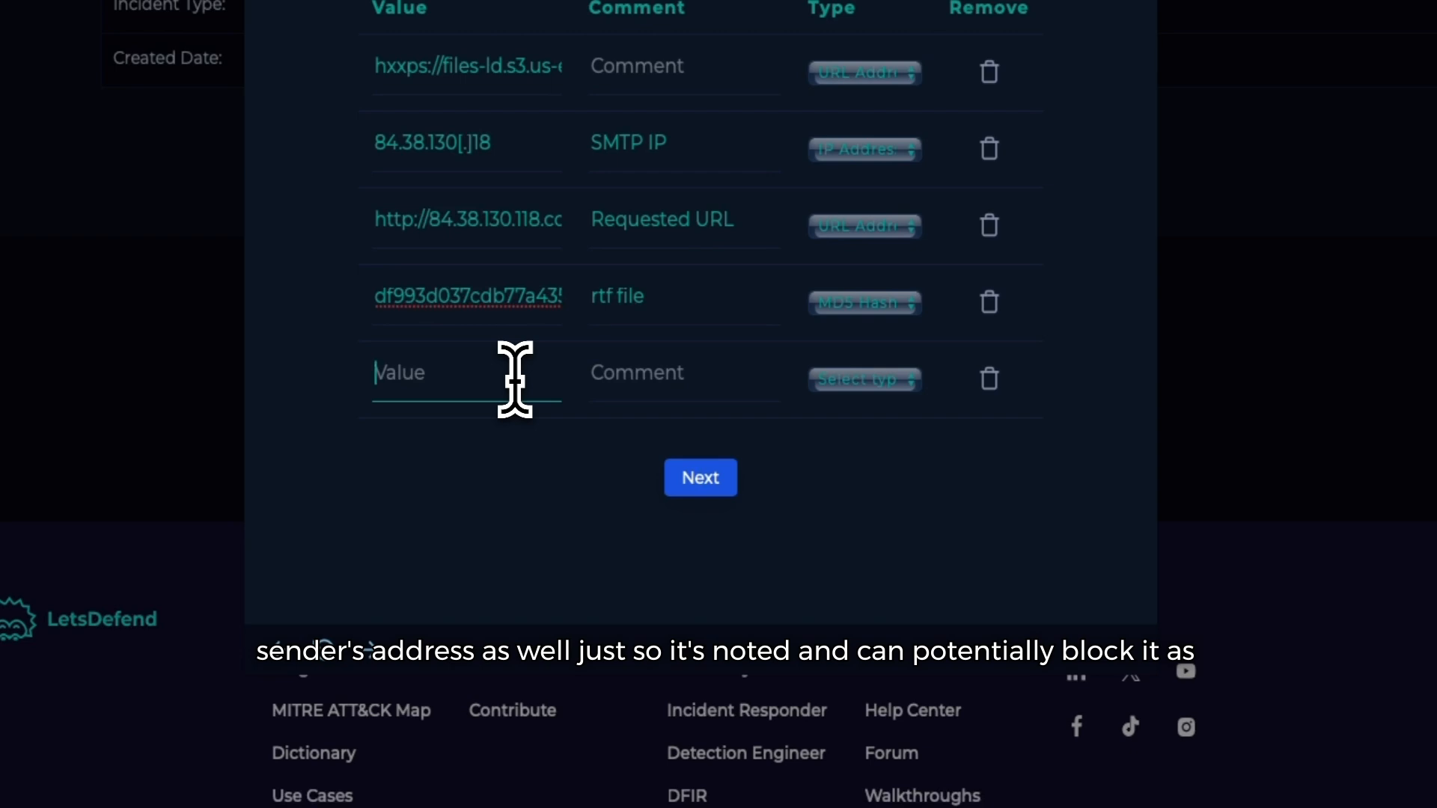
key("ctrl+v")
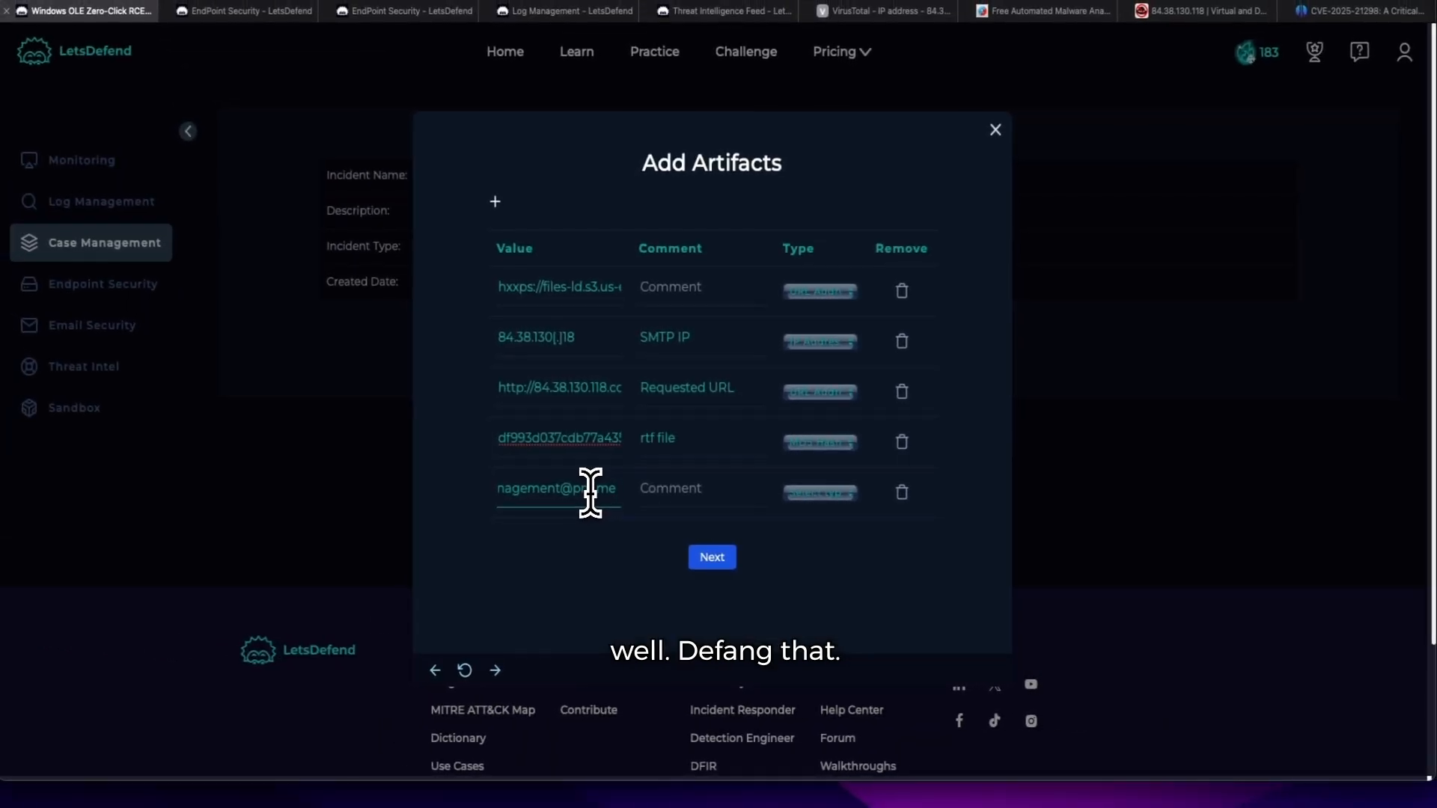
left_click(598, 488)
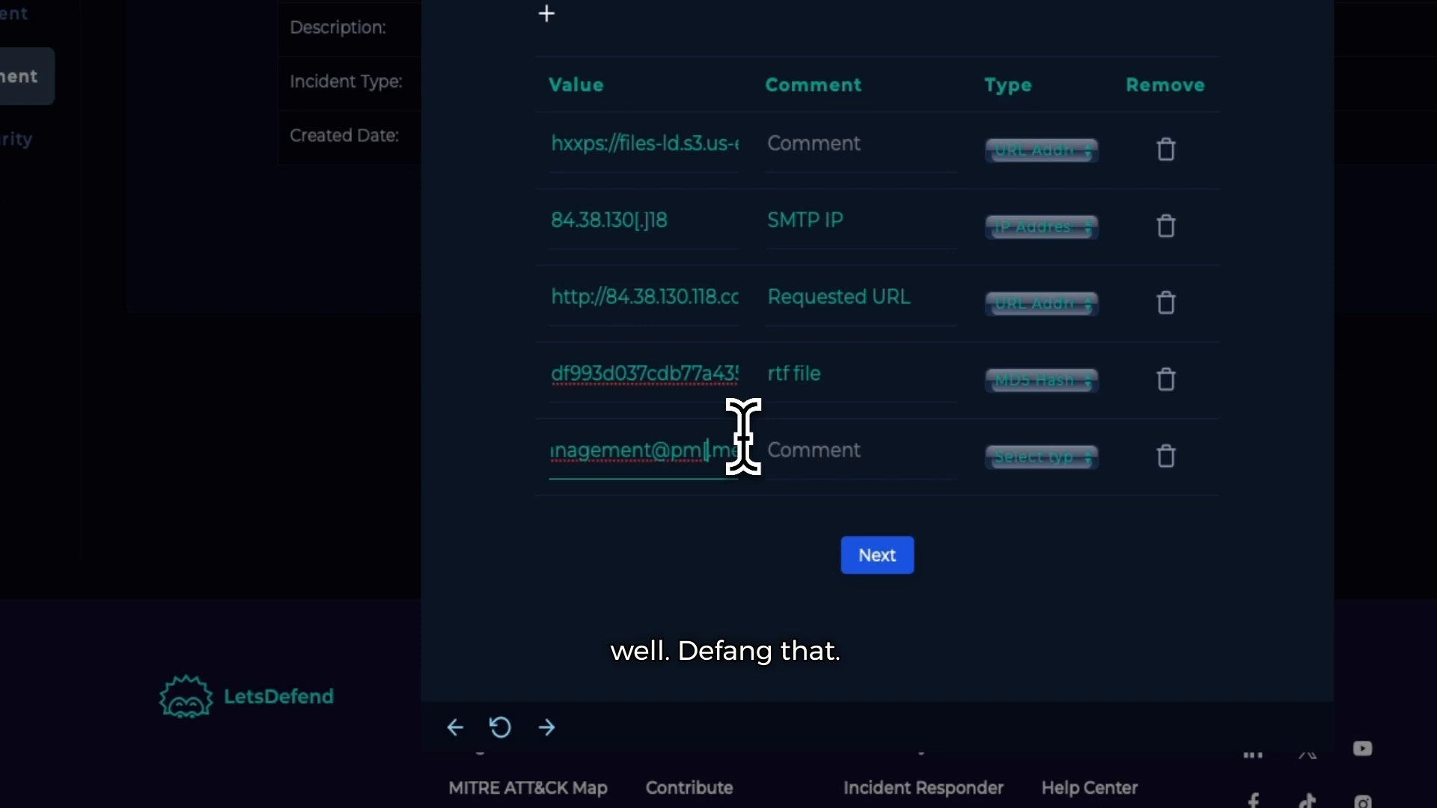
type("[")
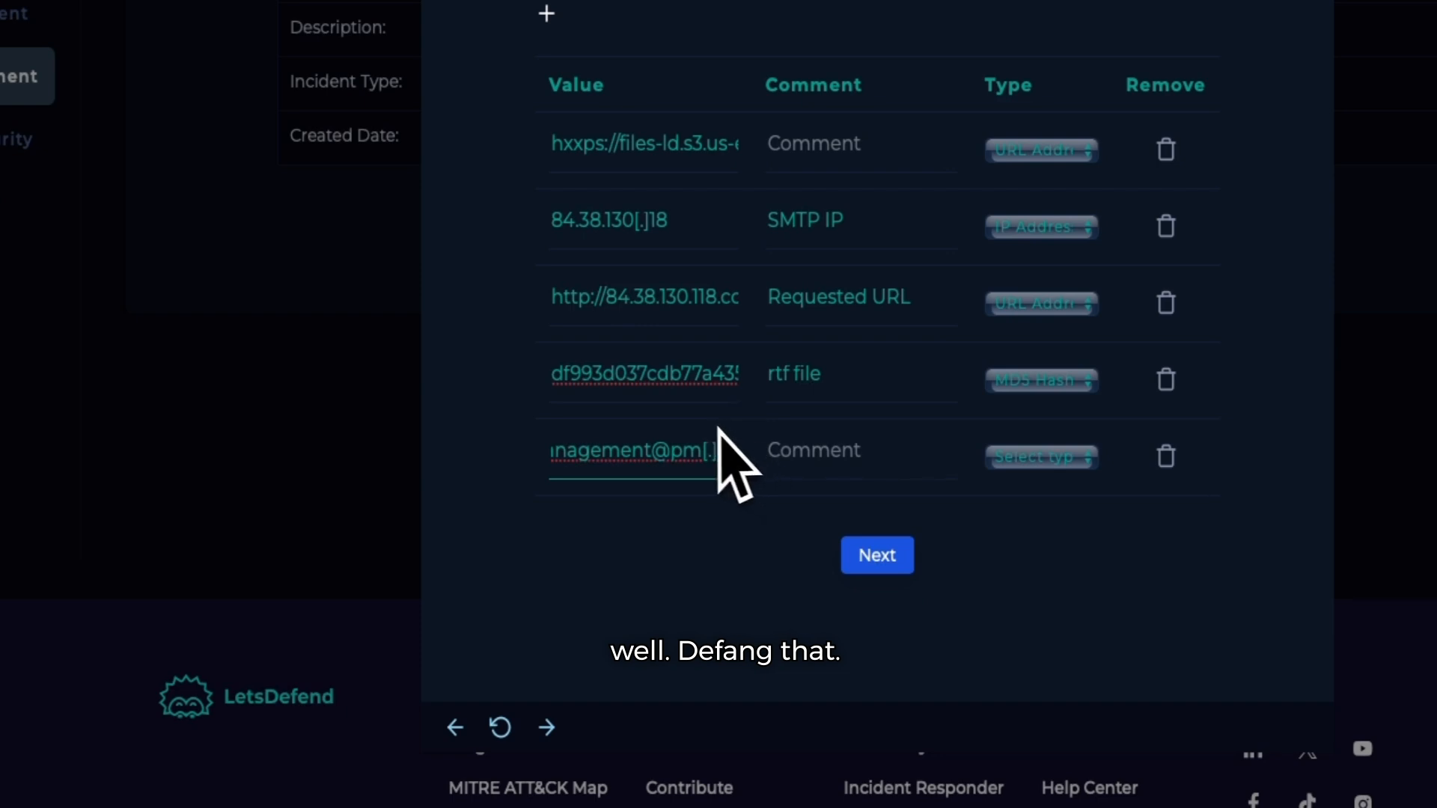
left_click_drag(658, 450, 574, 451)
Step: Give the sender e-mail artifact the comment "Sender address" and the type E-mail Sender, and check its defanged value
left_click(824, 457)
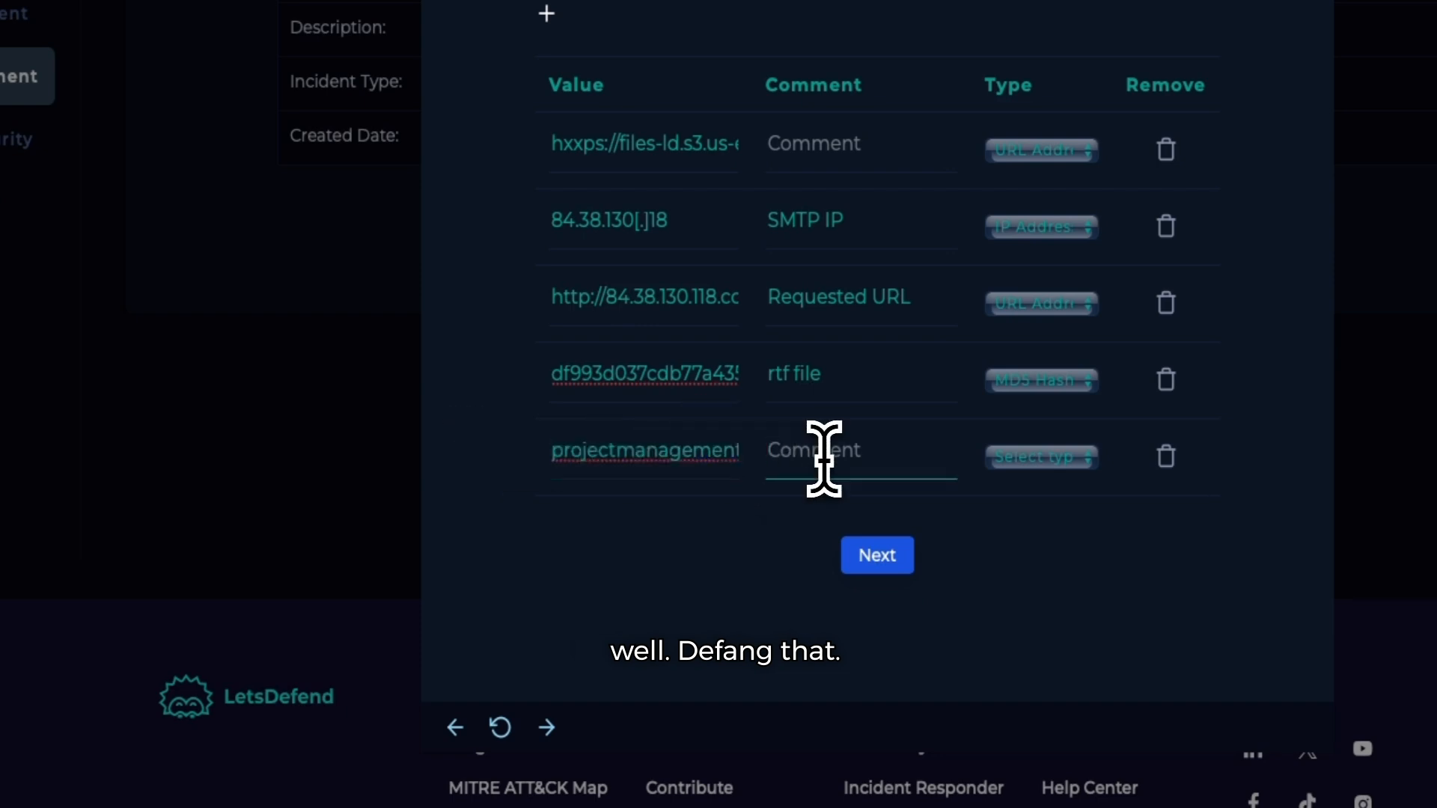
type("Sender address")
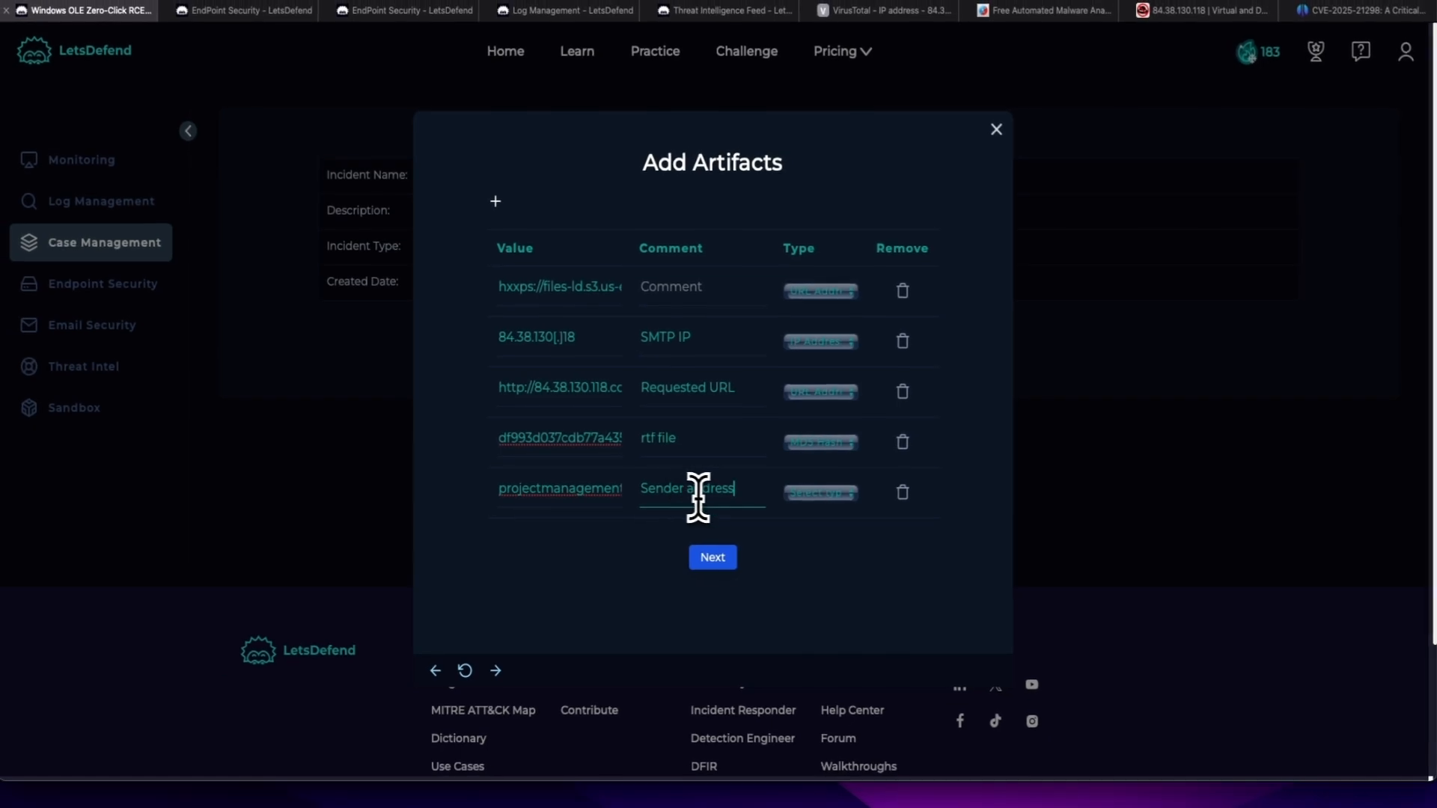
left_click(917, 485)
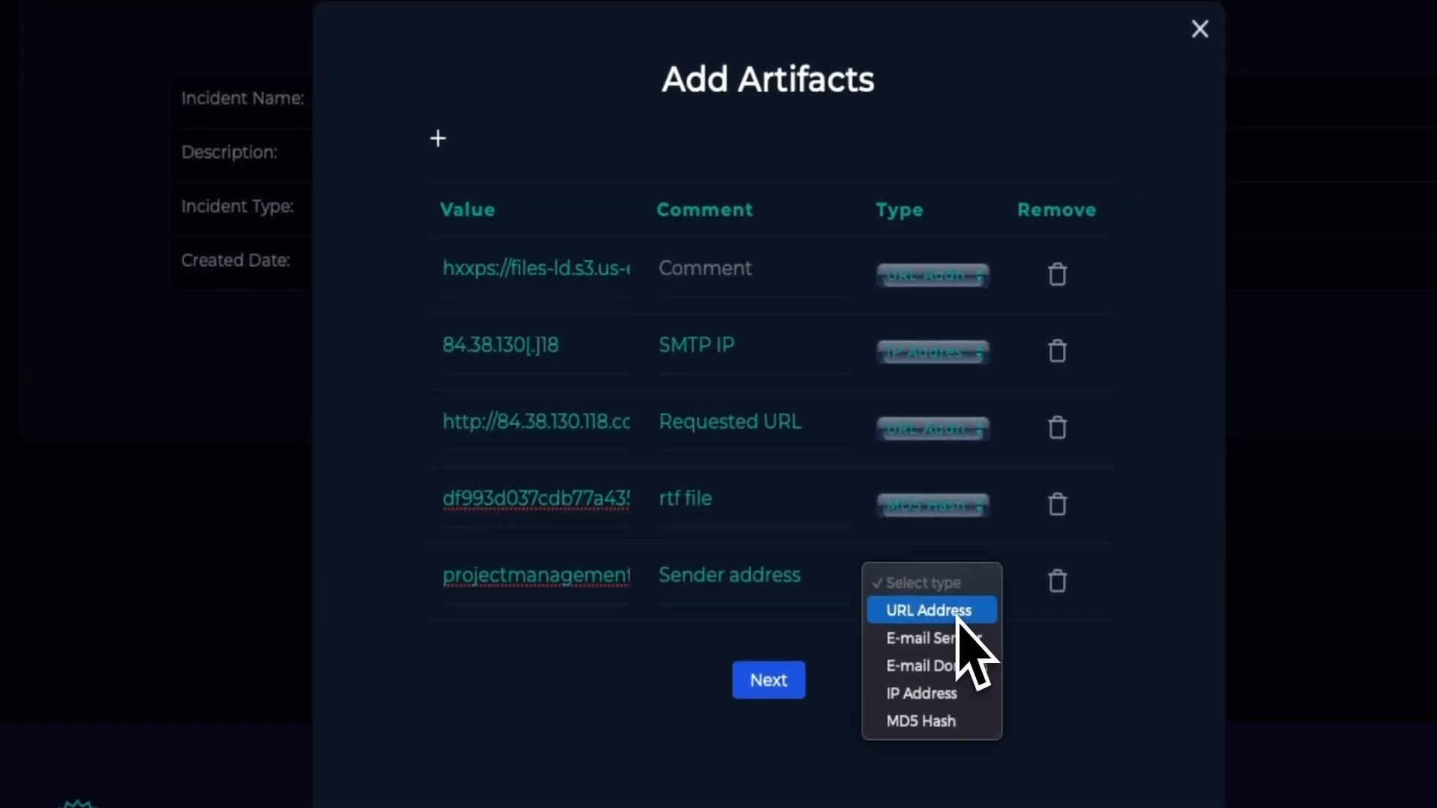
left_click(936, 638)
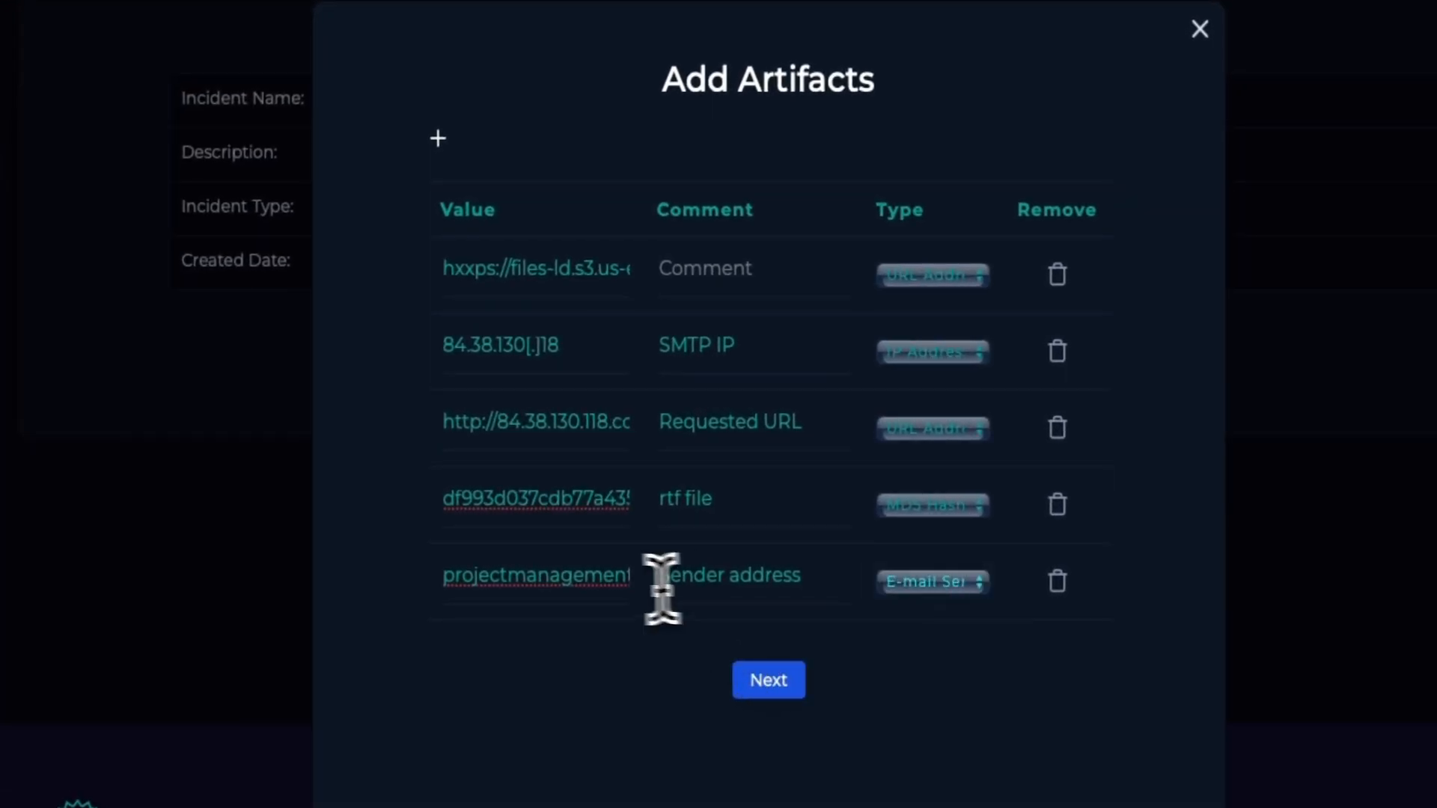
left_click_drag(574, 577, 827, 582)
left_click(571, 587)
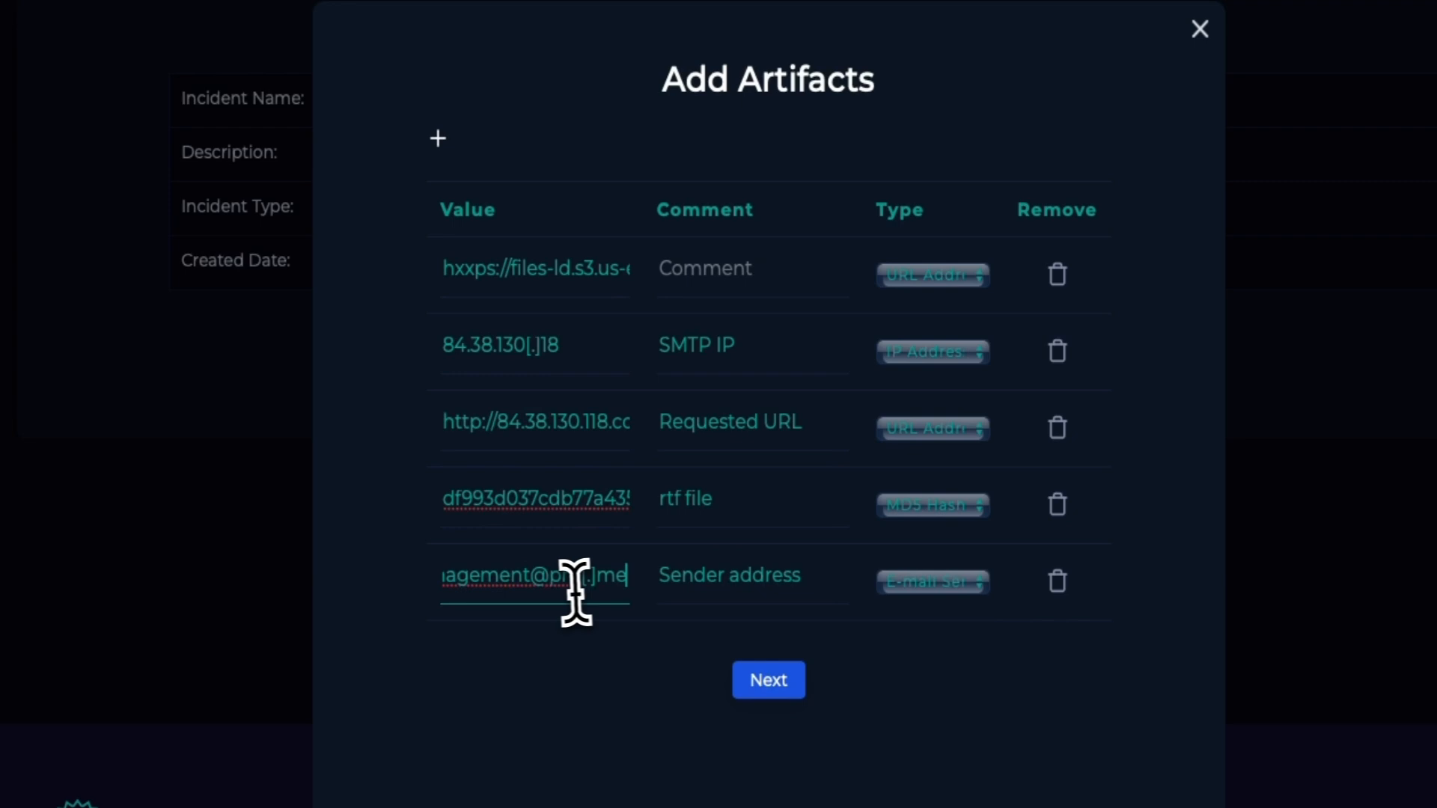
Step: Add a sixth artifact pm.me with type E-mail Domain and comment "Domain", and continue to the analyst note
left_click(439, 139)
left_click(512, 612)
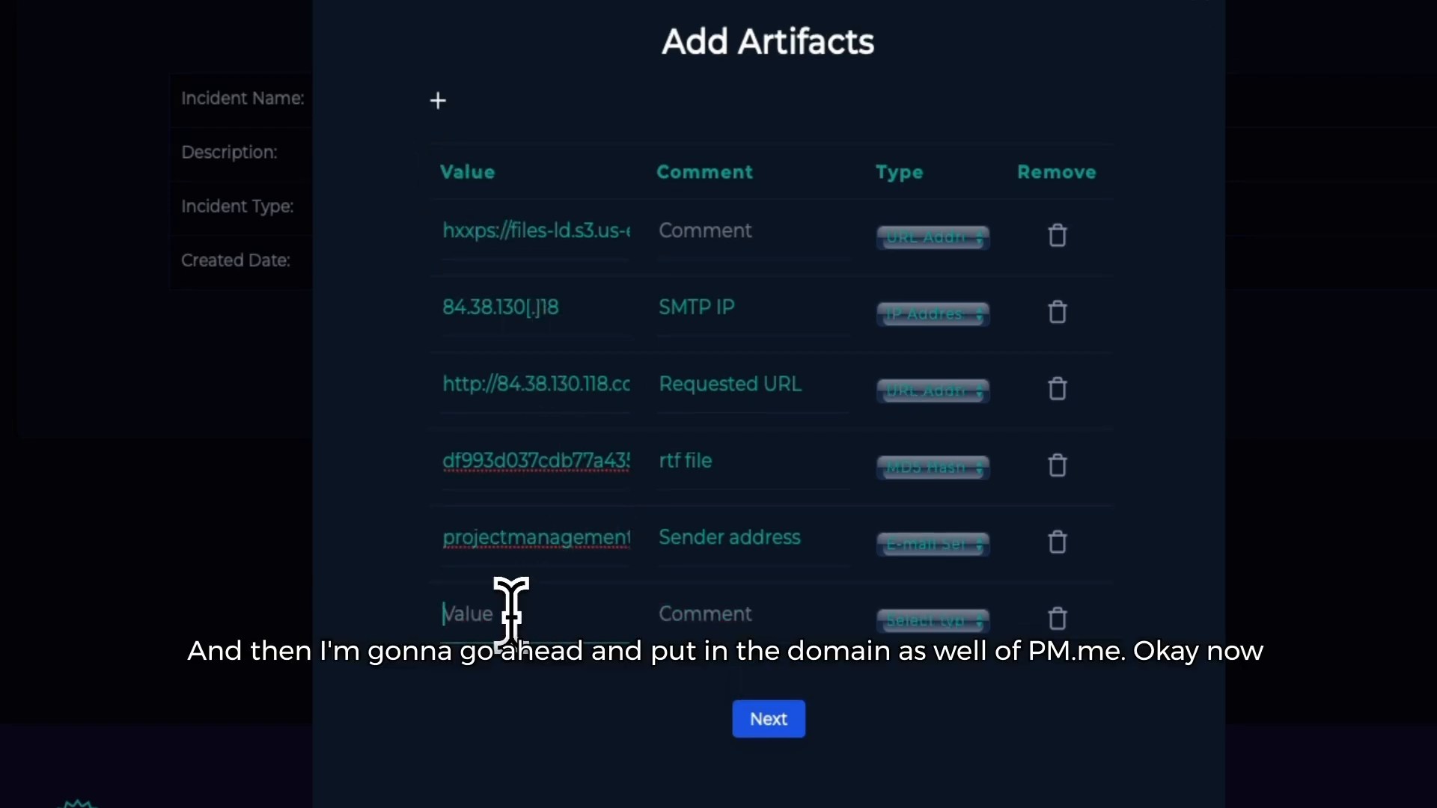
type("pm")
type(".m")
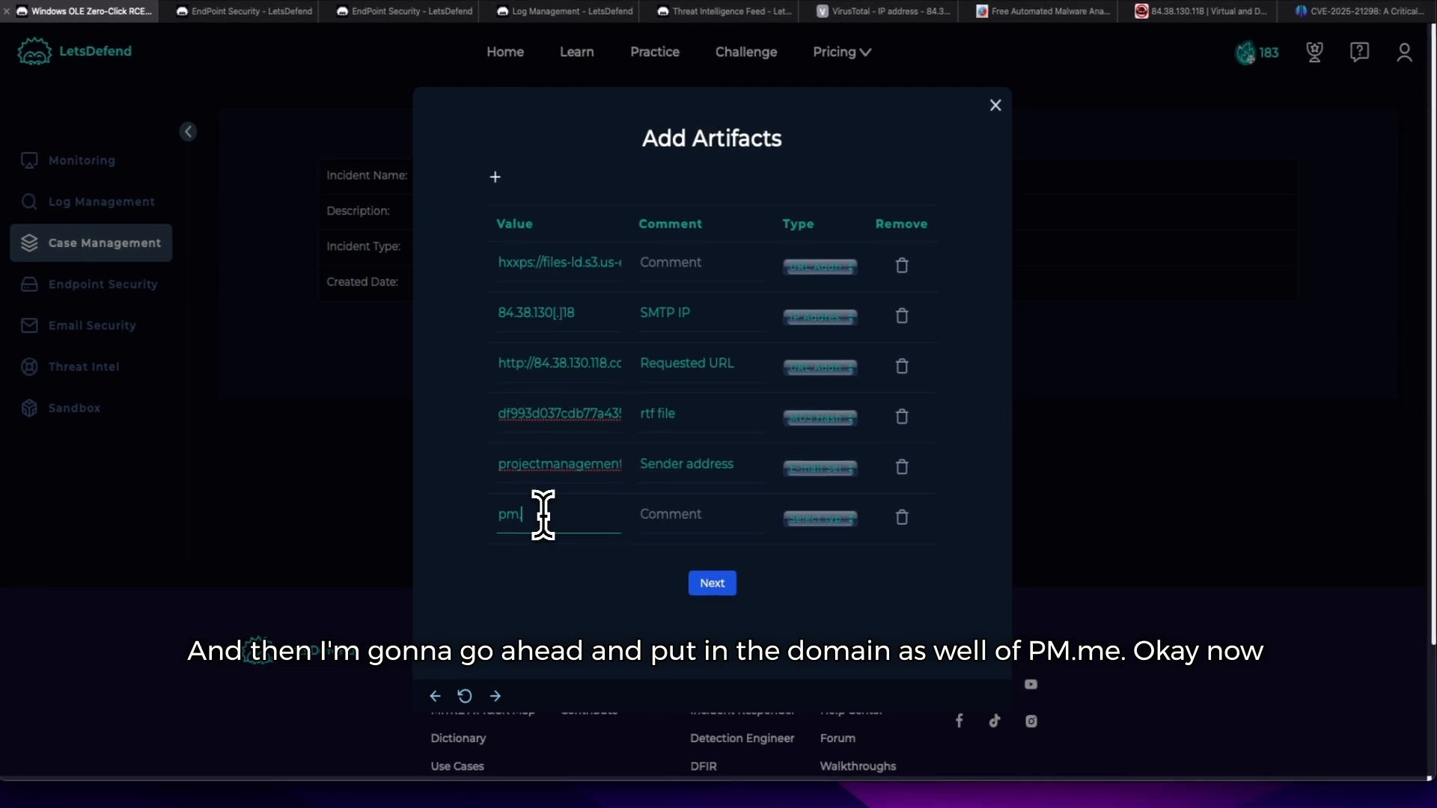
type("e")
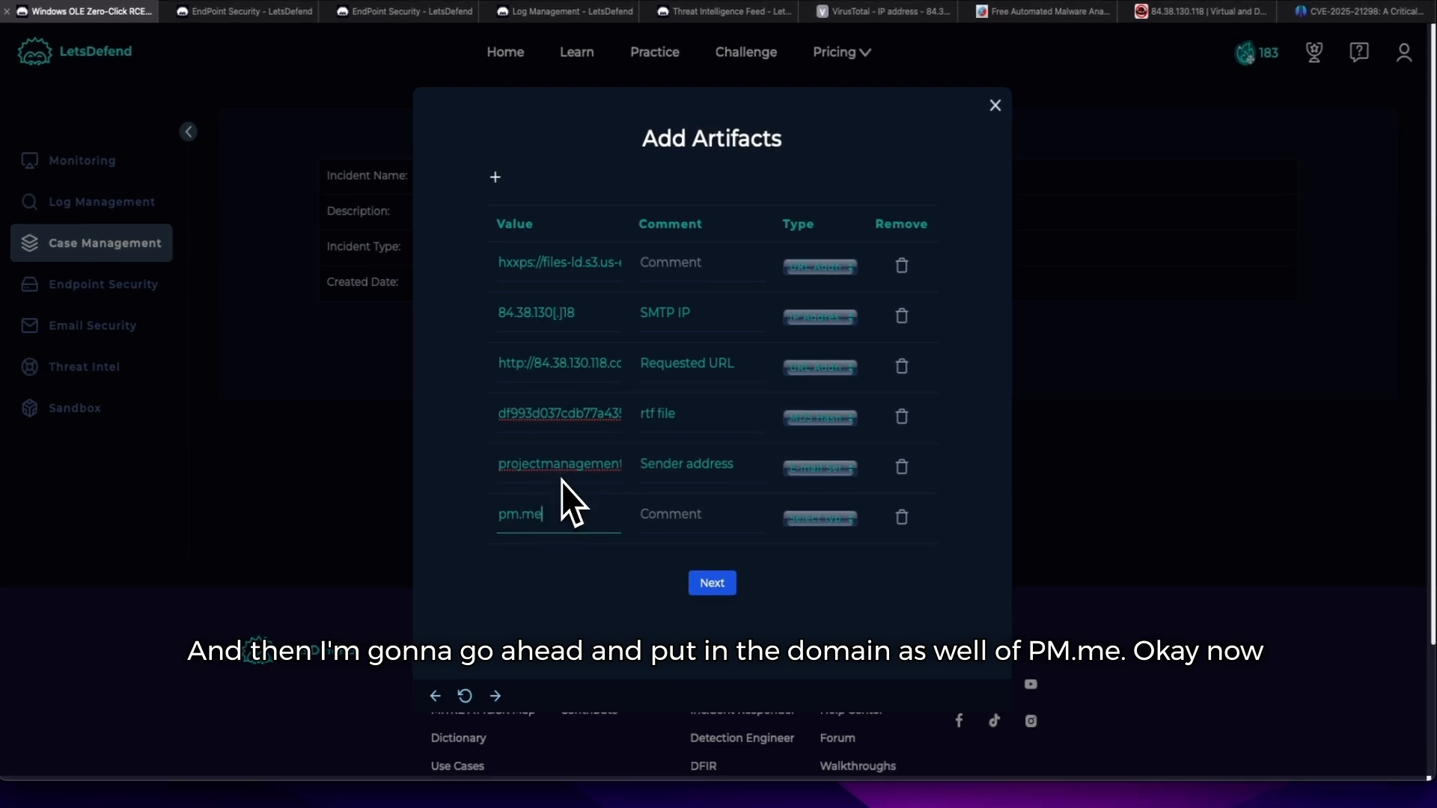
left_click(823, 518)
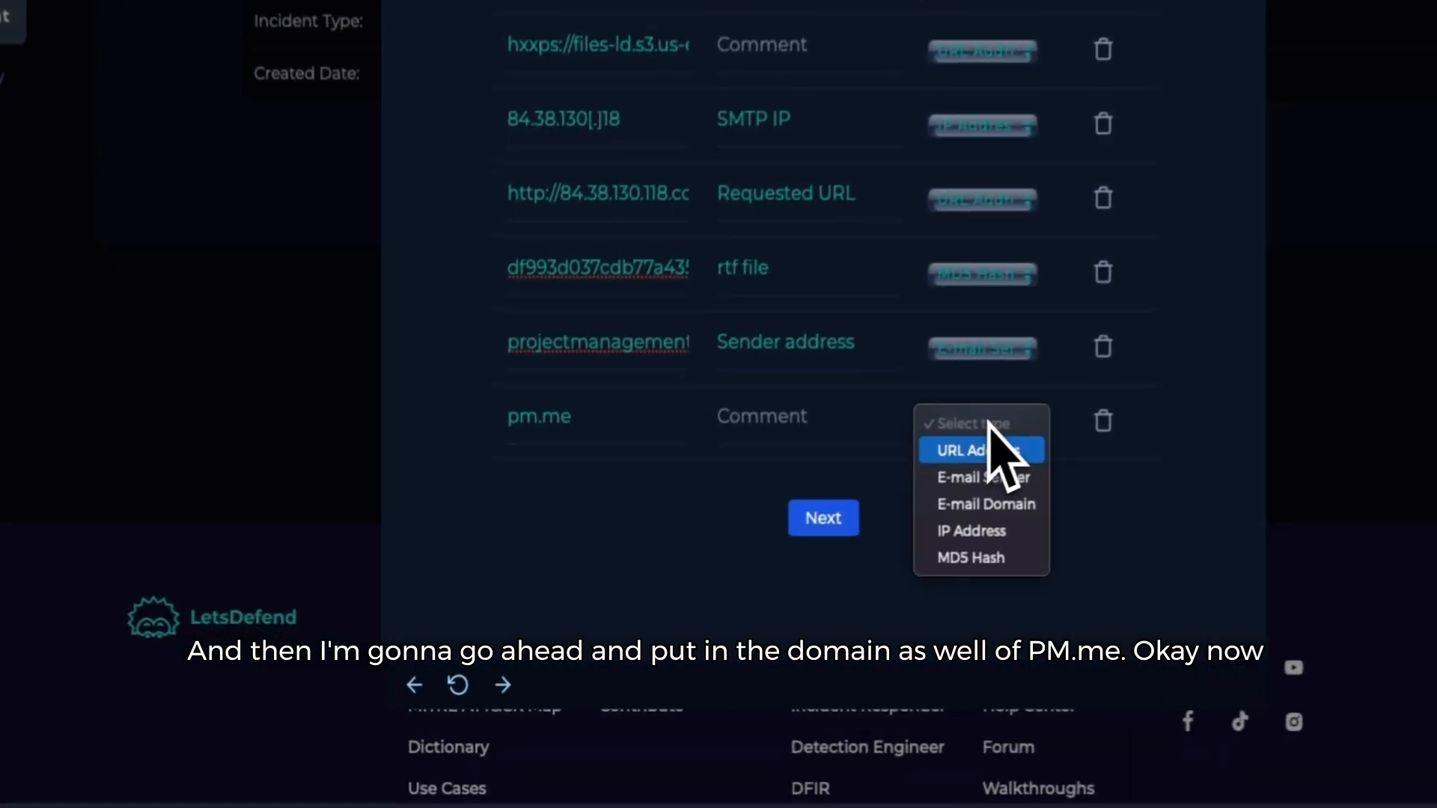
left_click(987, 504)
left_click(784, 425)
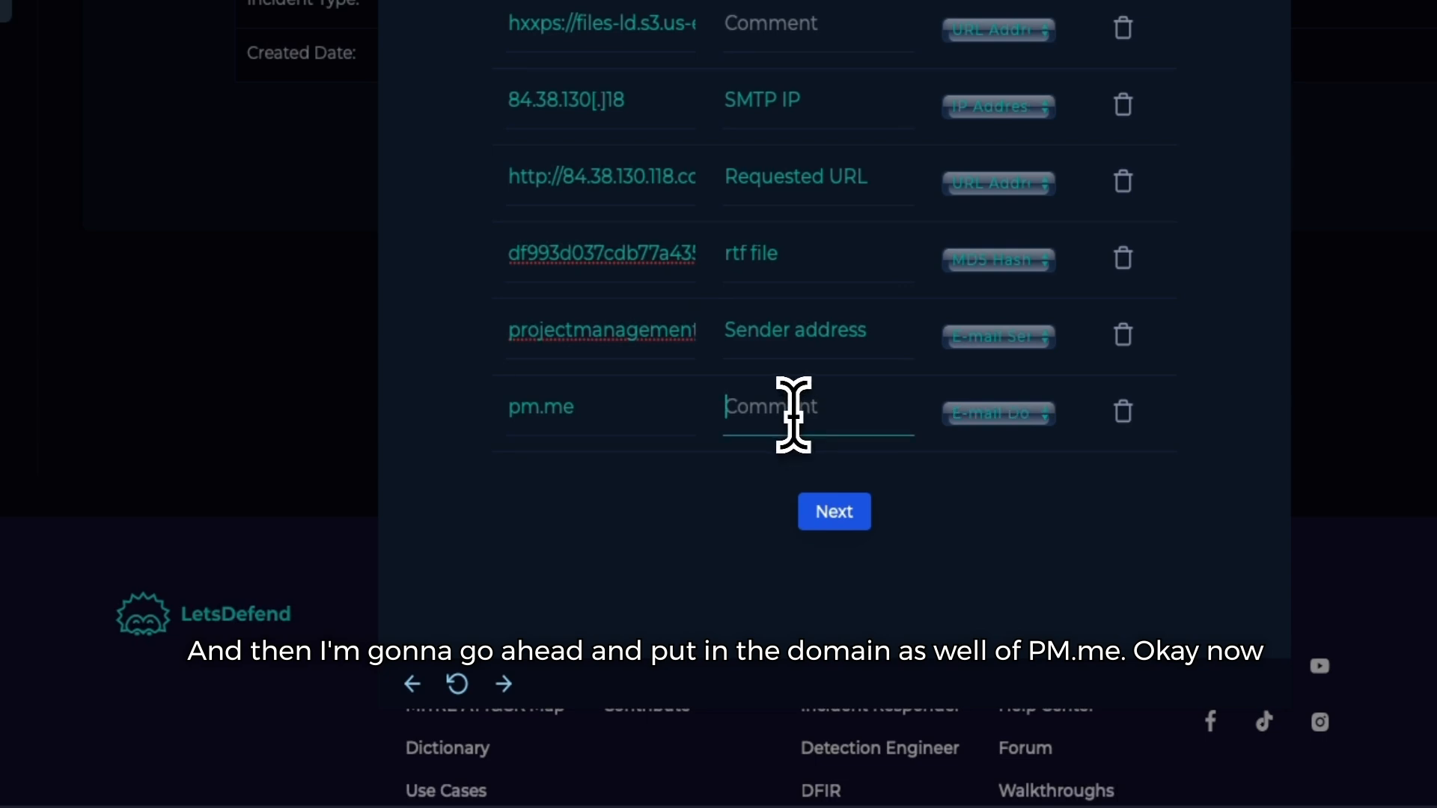
type("Domai")
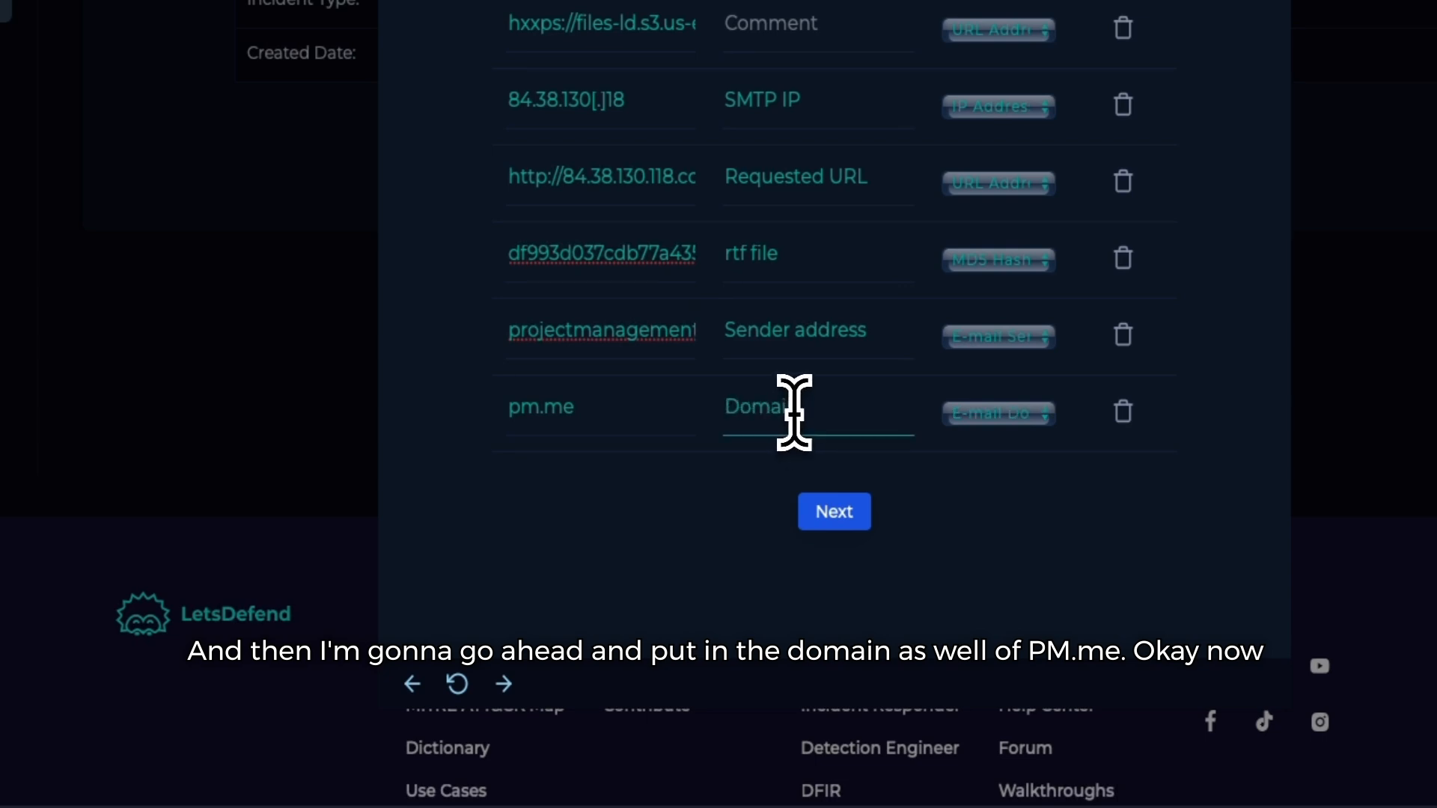
type("n")
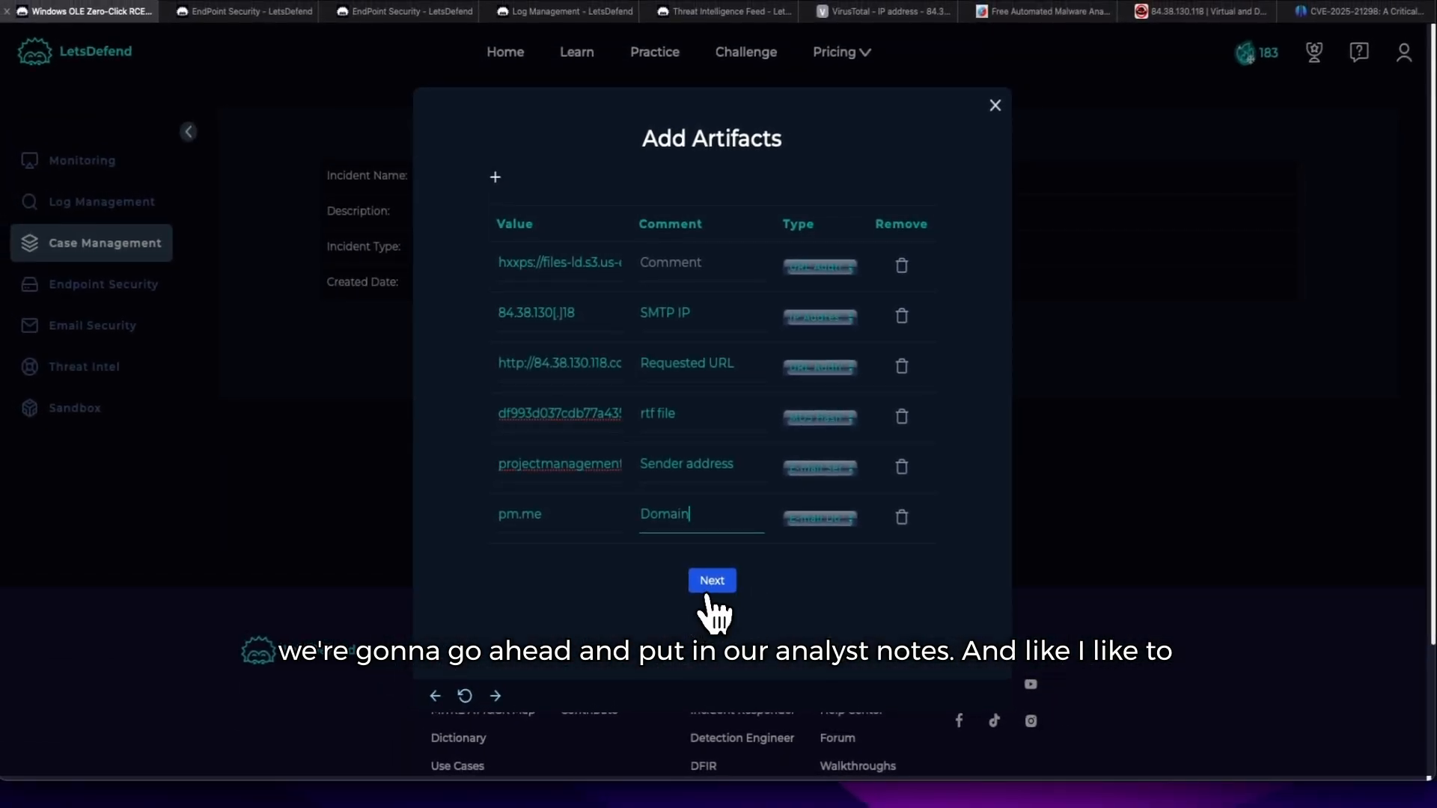
left_click(709, 590)
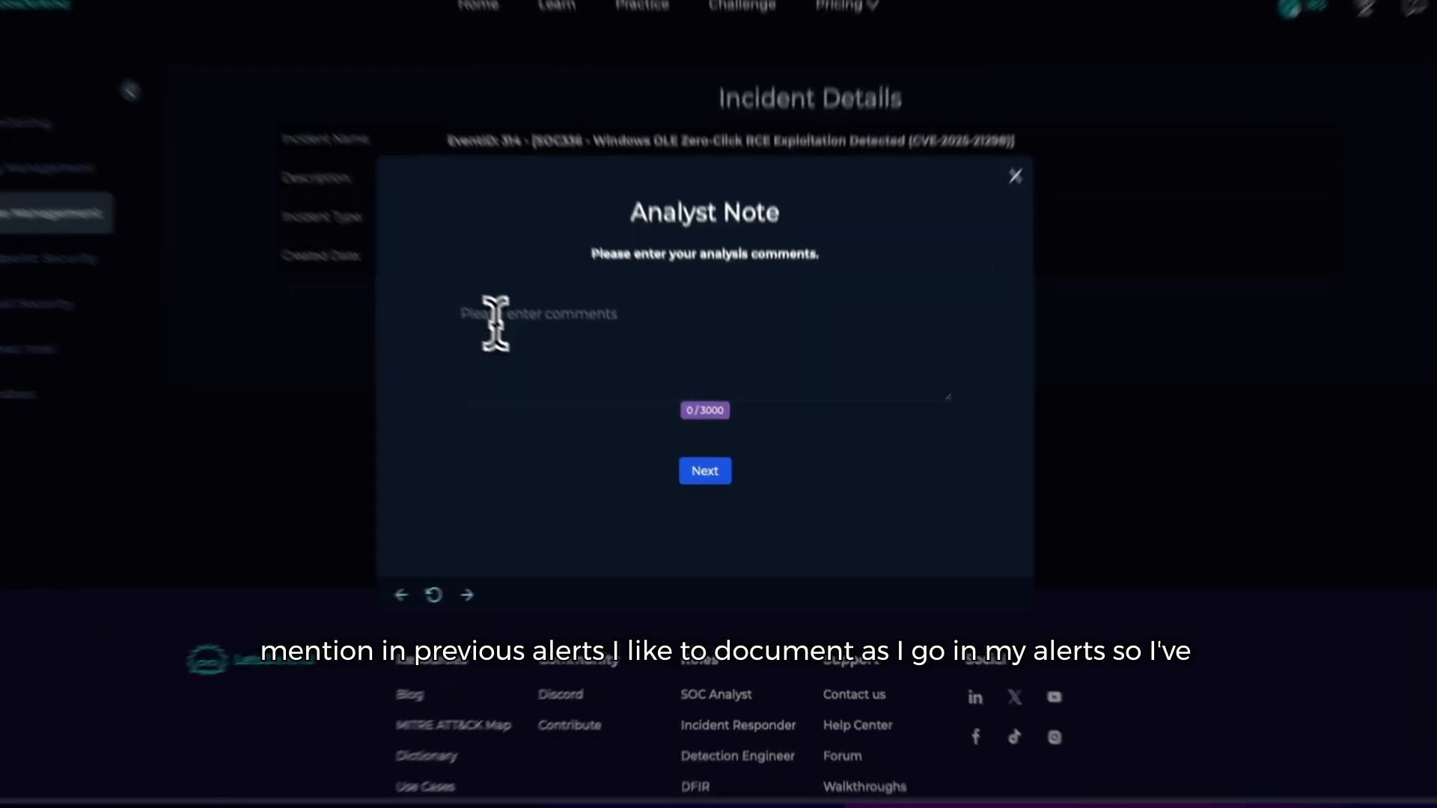
Step: Paste the prepared incident summary into the analyst note and enlarge the comment box to show the full text
left_click(496, 324)
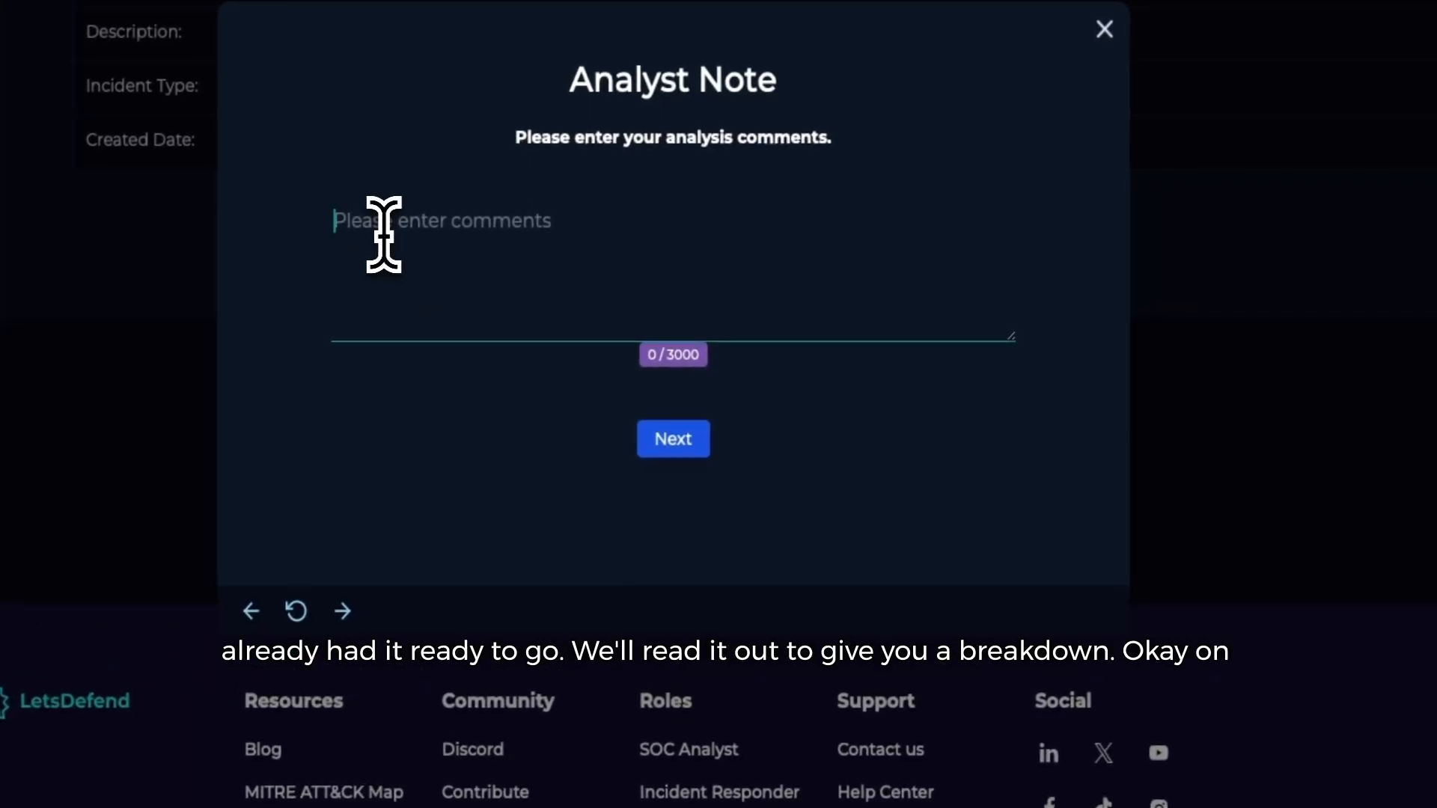
key("ctrl+v")
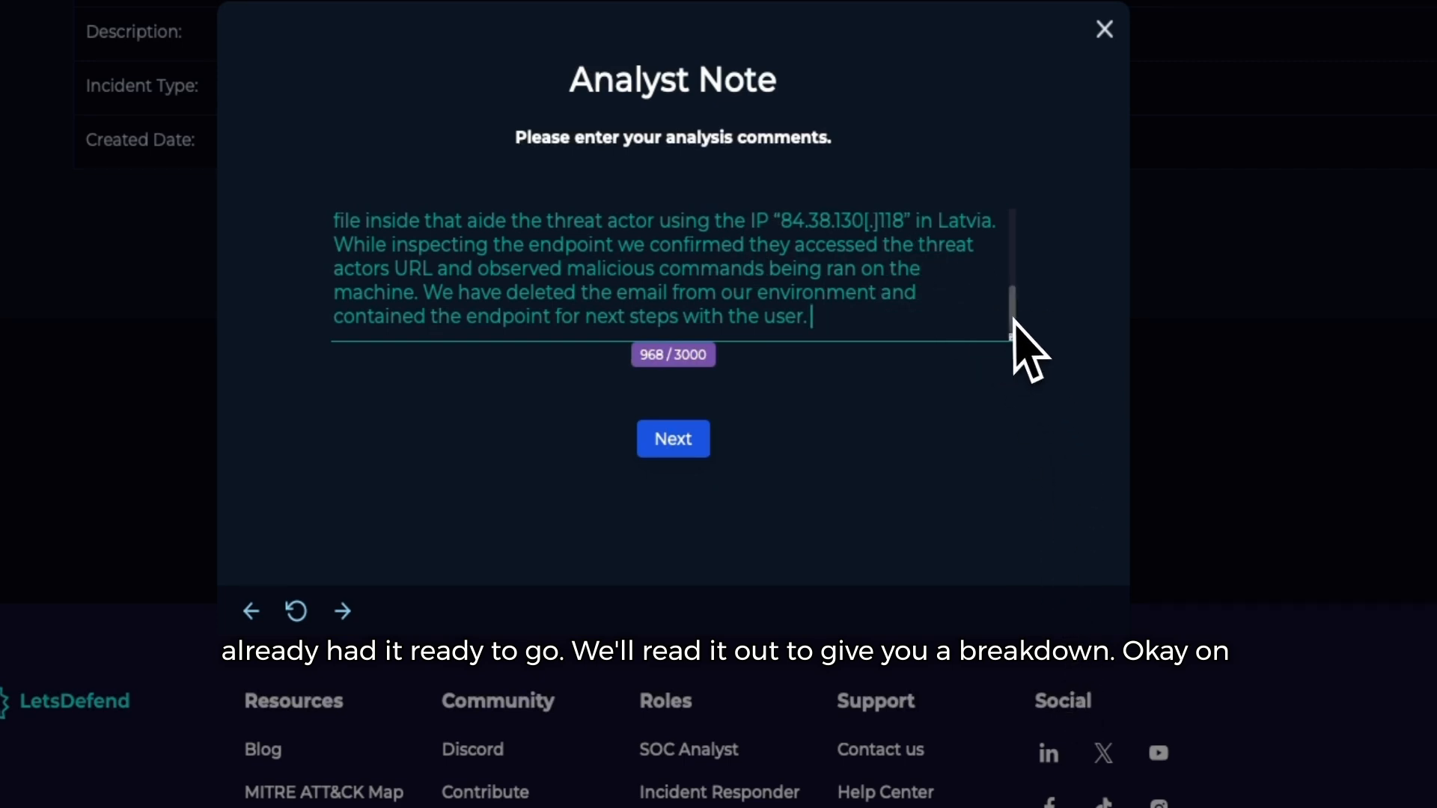
scroll(1014, 330, "up", 3)
left_click(862, 293)
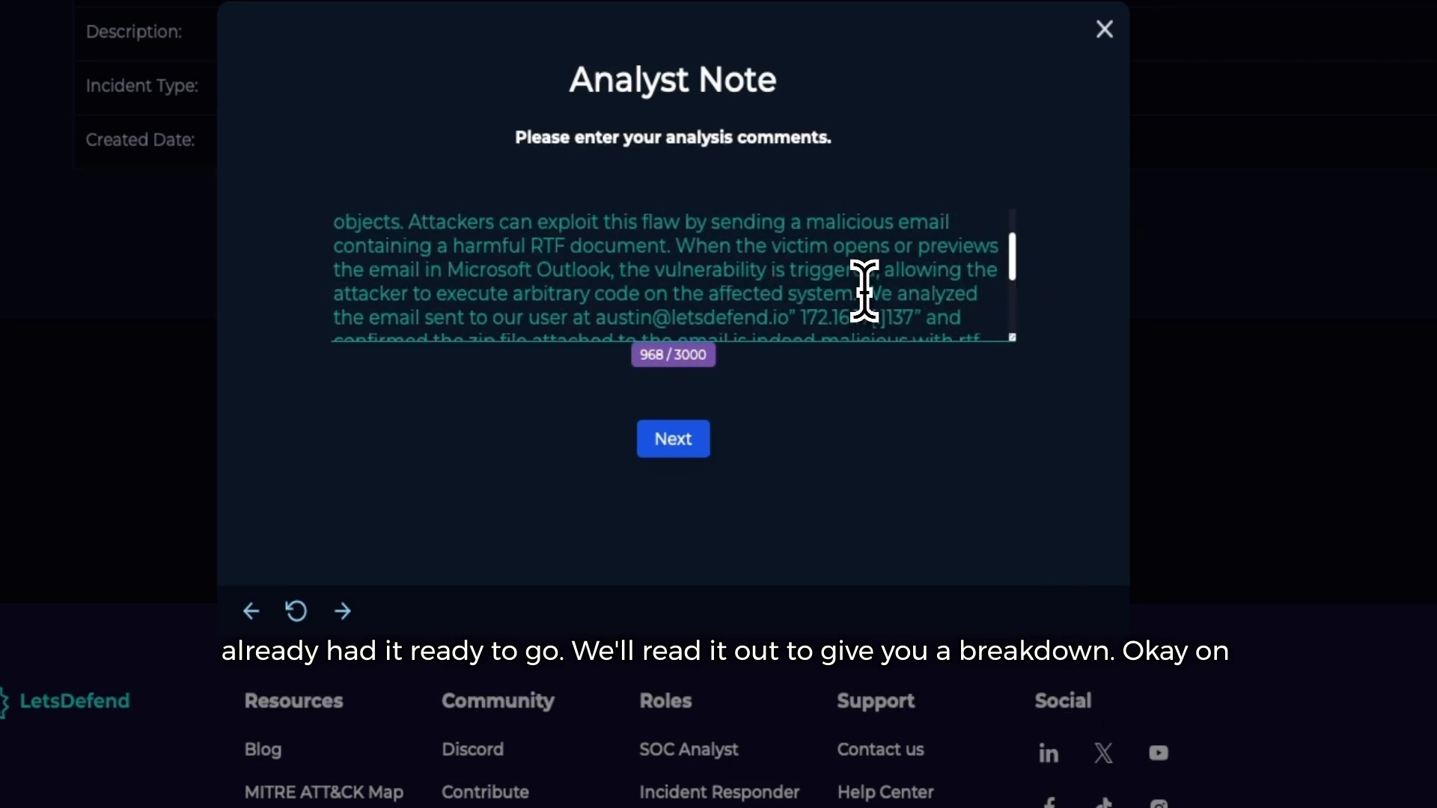
left_click_drag(1026, 352, 1033, 482)
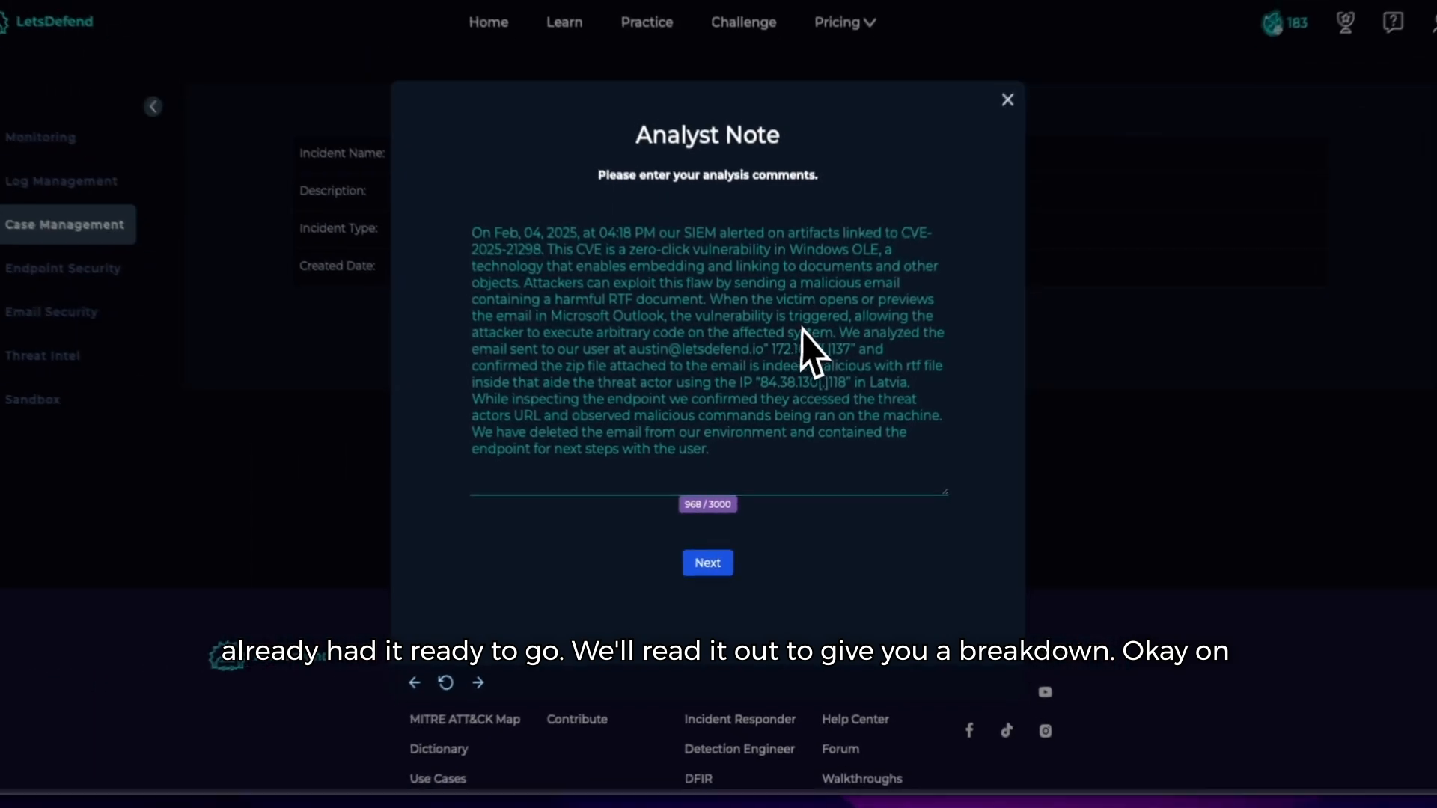
Step: Start a new paragraph at "We analyzed the email" and insert "would" before "aide the threat actor" in the analyst note
key("Return")
key("Return")
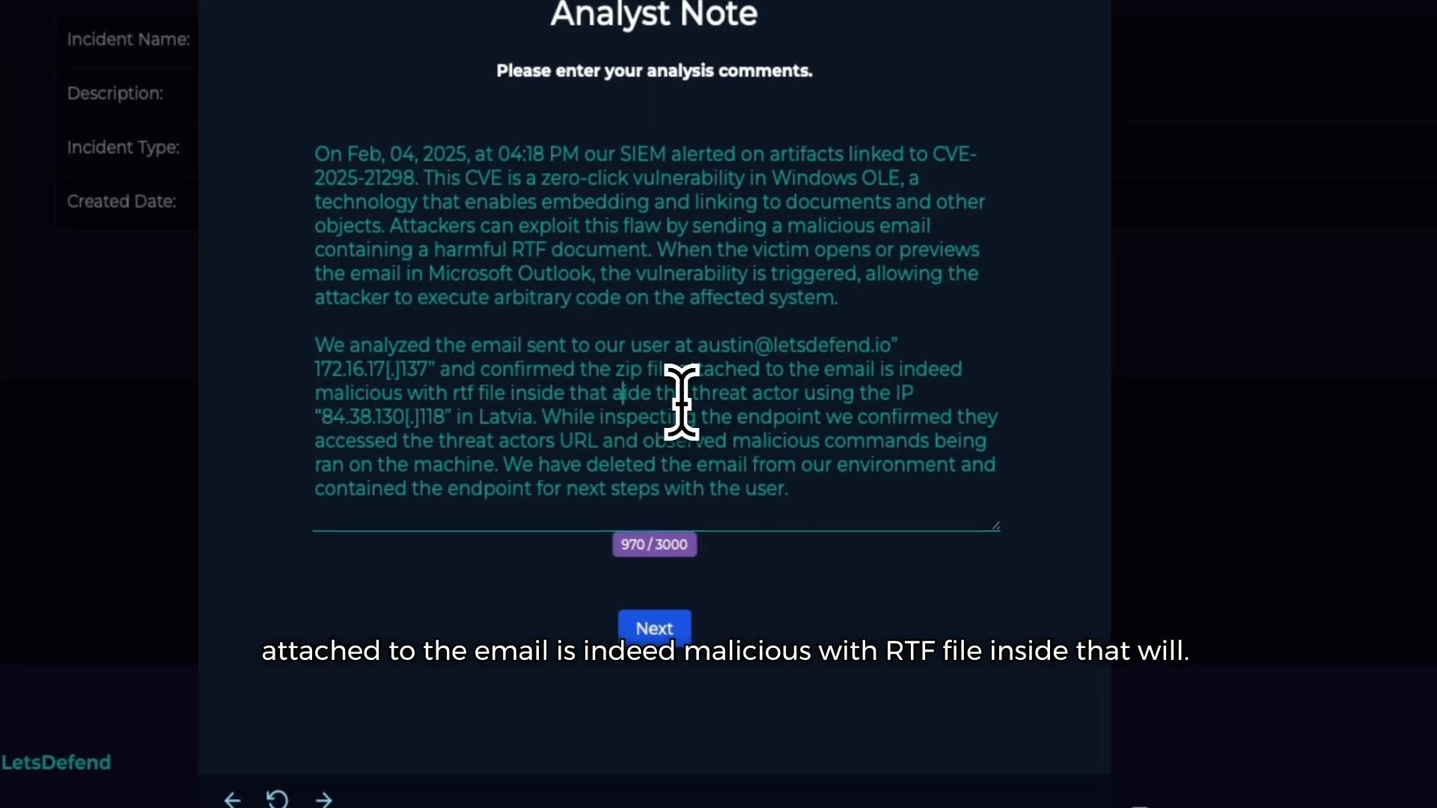
type("wil")
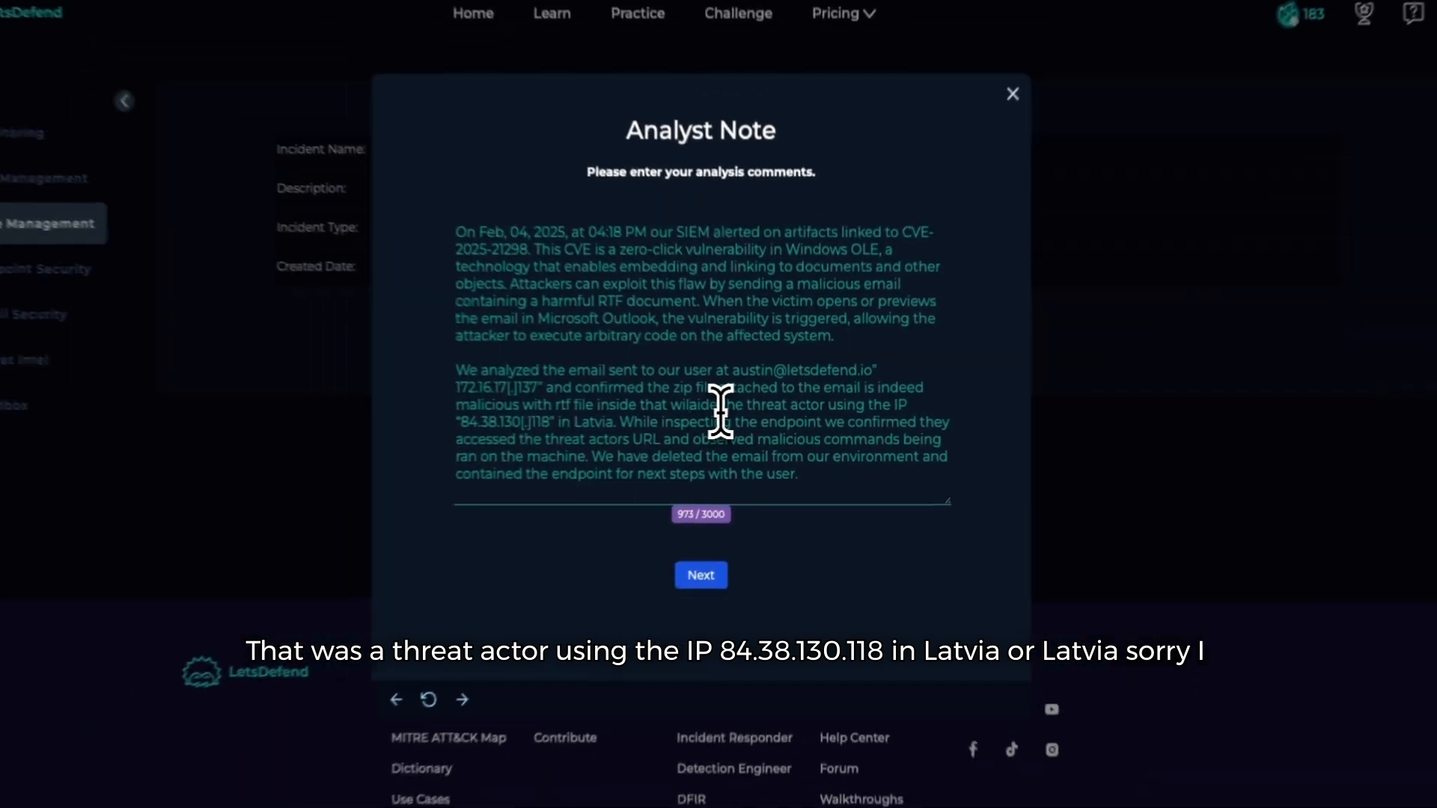
key("BackSpace")
key("BackSpace")
type("oul")
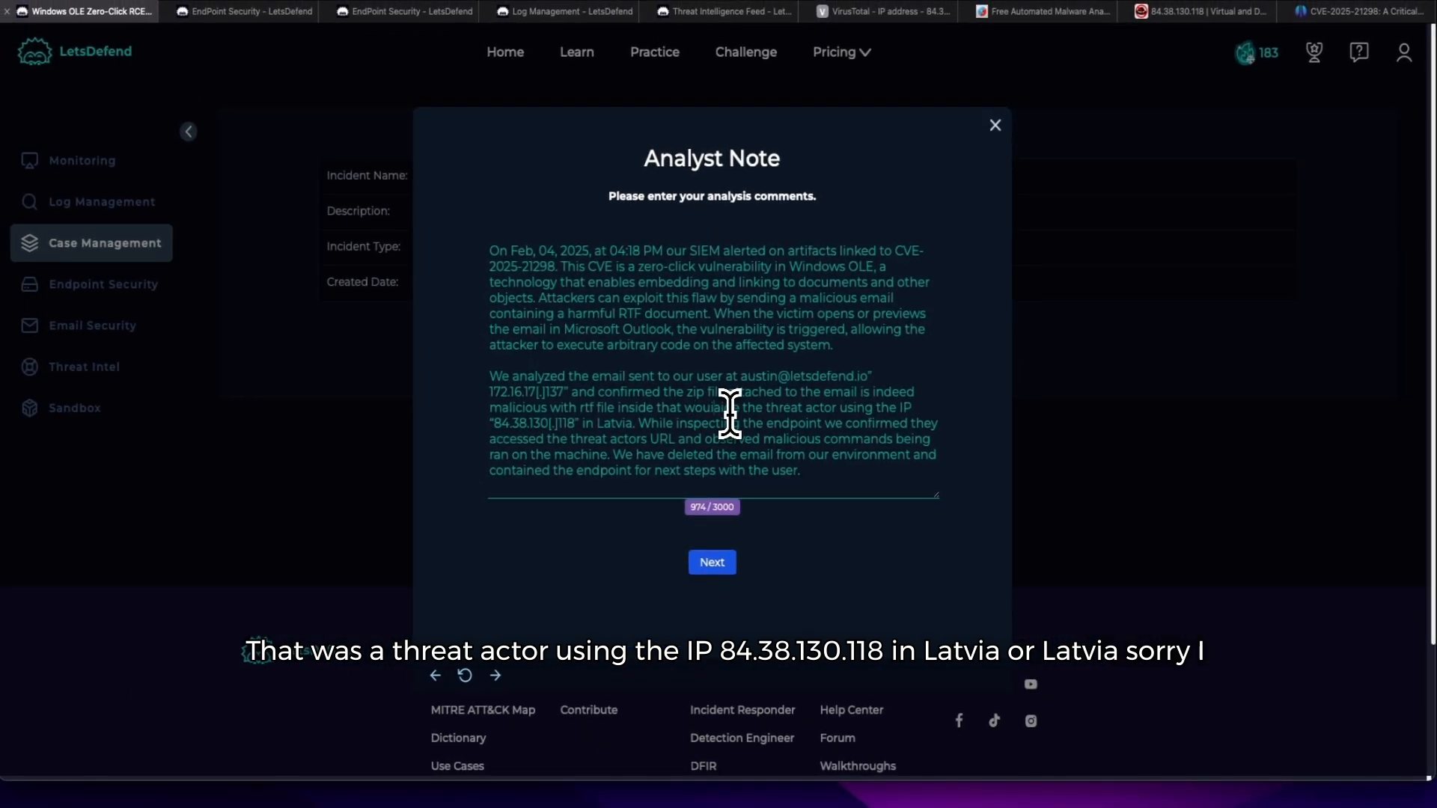
type("d")
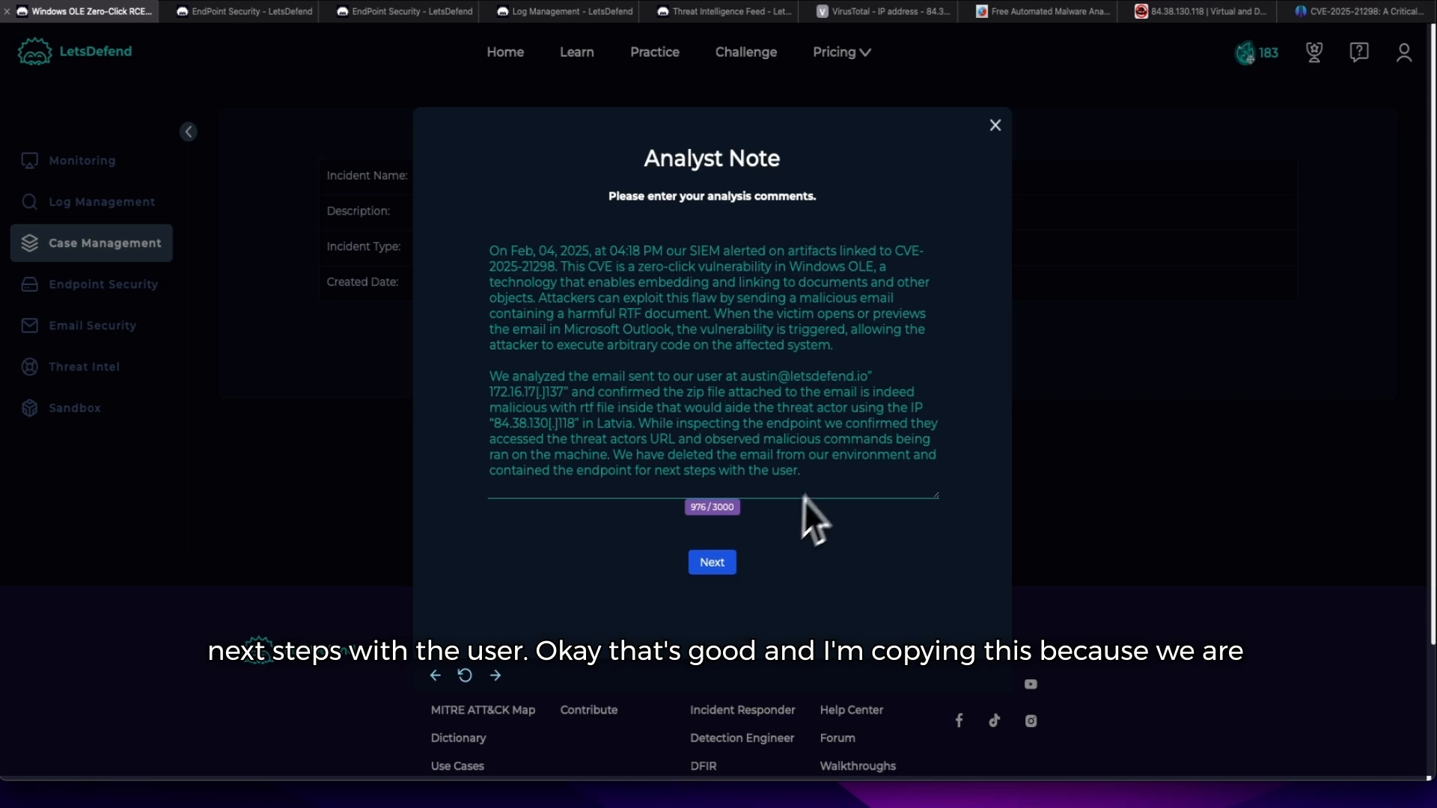
Step: Copy the whole analyst note text for reuse and continue to the playbook's finish confirmation
left_click_drag(808, 479, 488, 251)
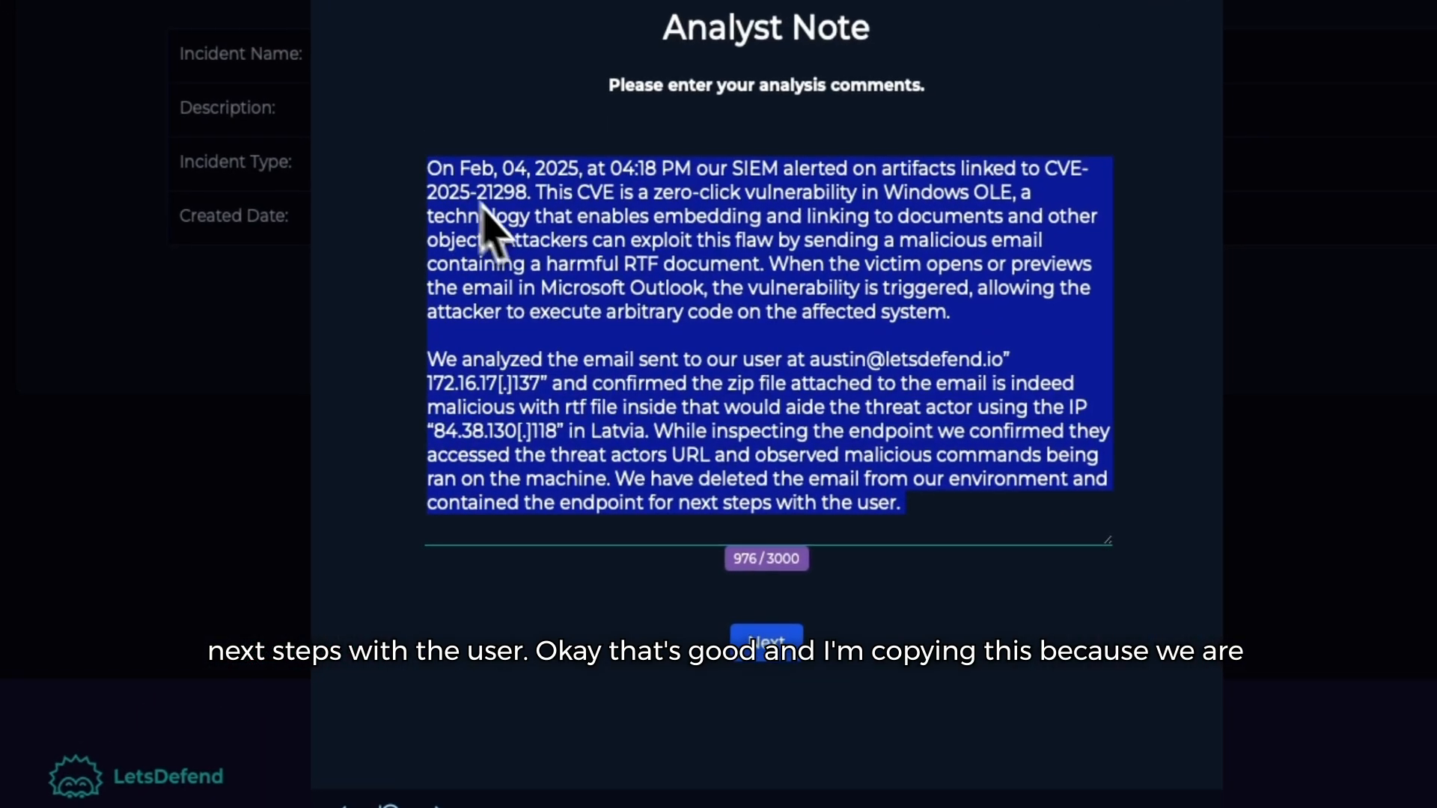
right_click(476, 263)
left_click(674, 356)
left_click(577, 358)
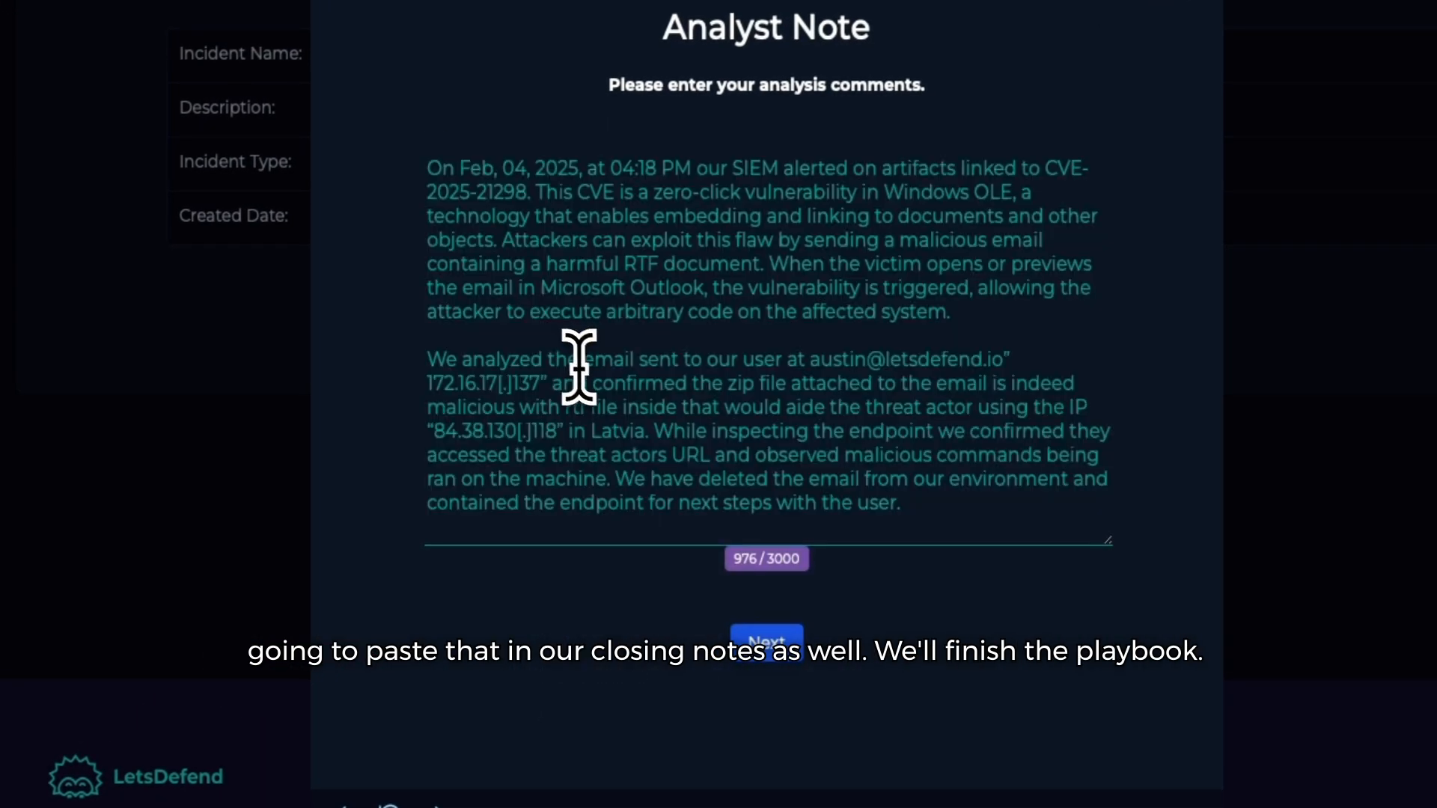
left_click(790, 655)
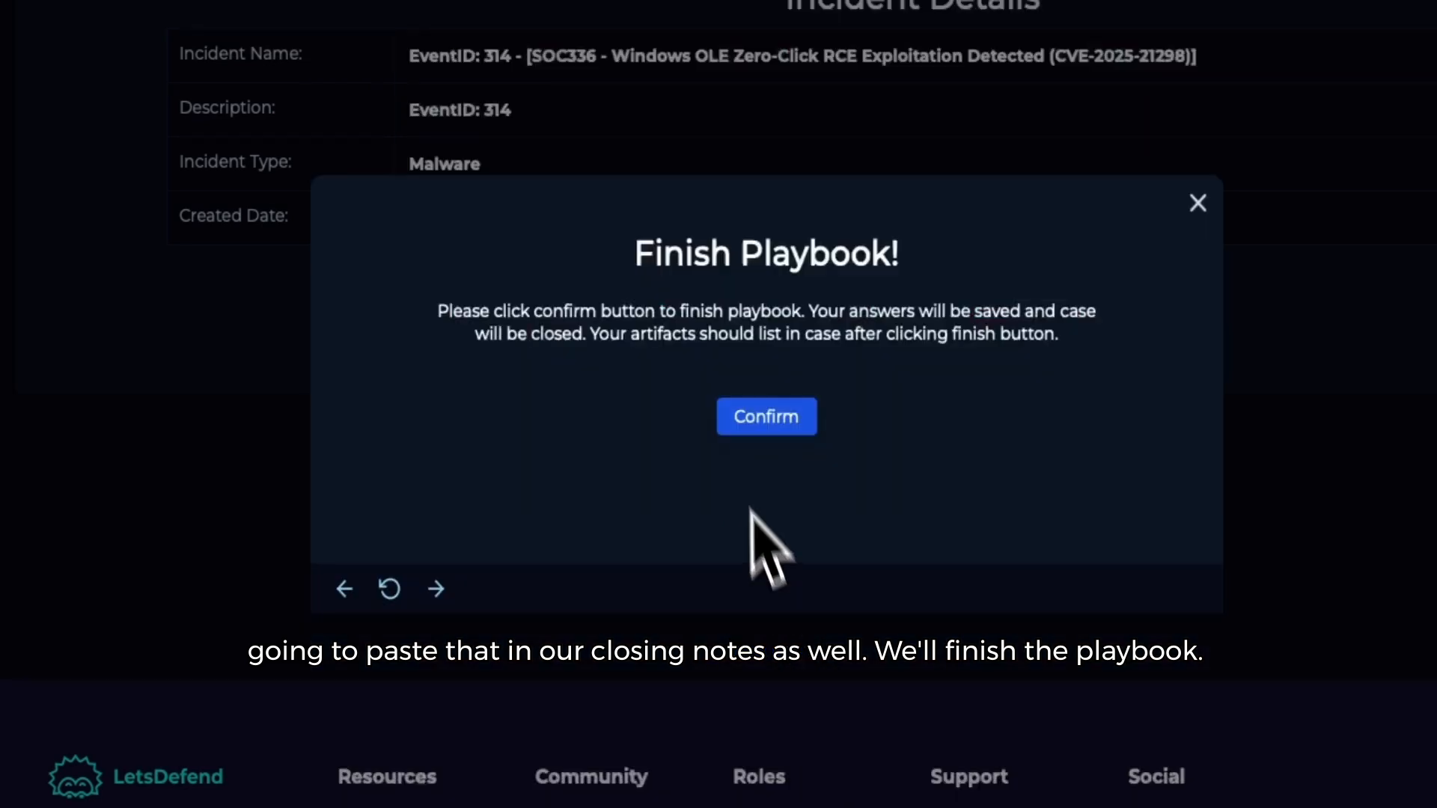
Step: Confirm finishing the incident playbook and continue to the monitoring page's investigation alerts
left_click(767, 416)
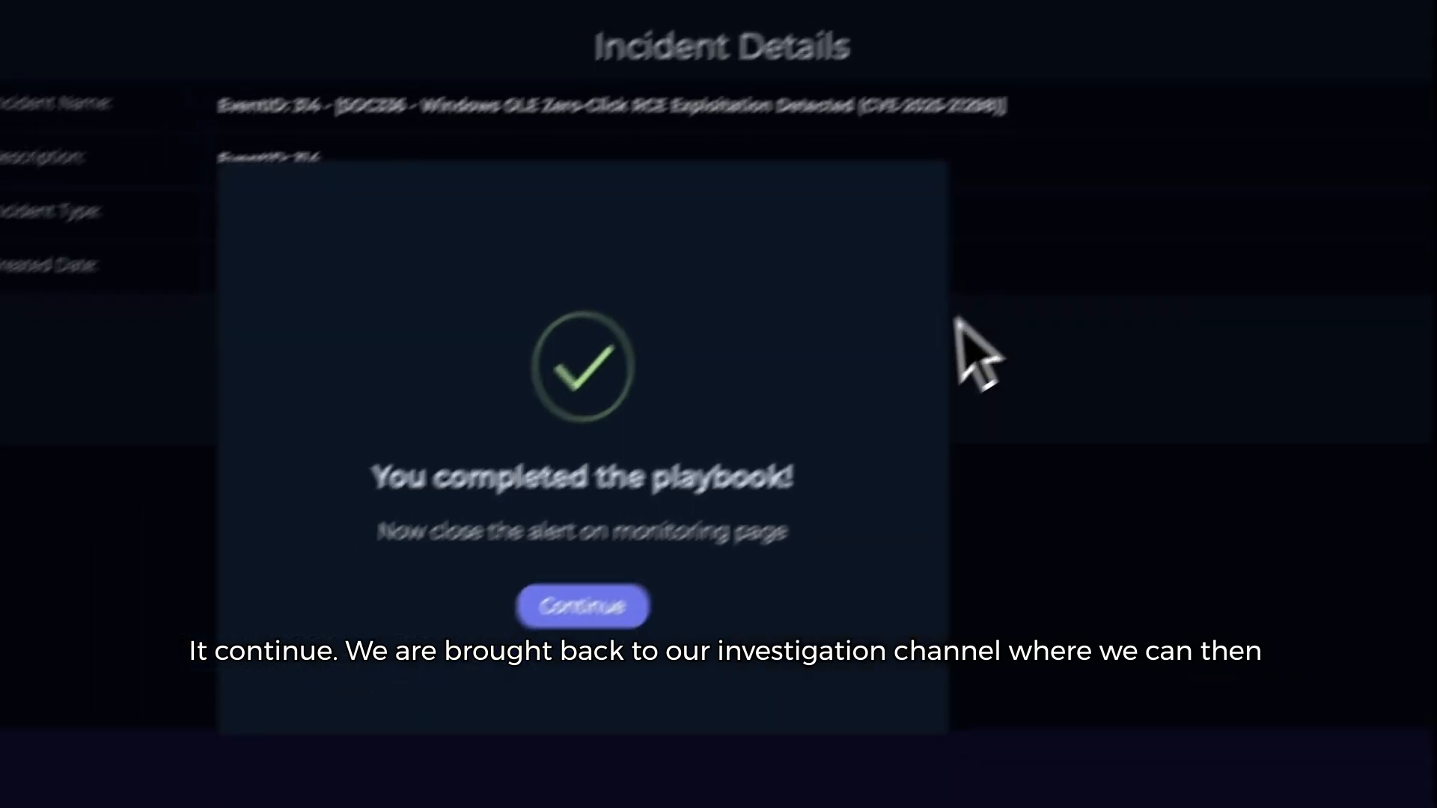
left_click(673, 564)
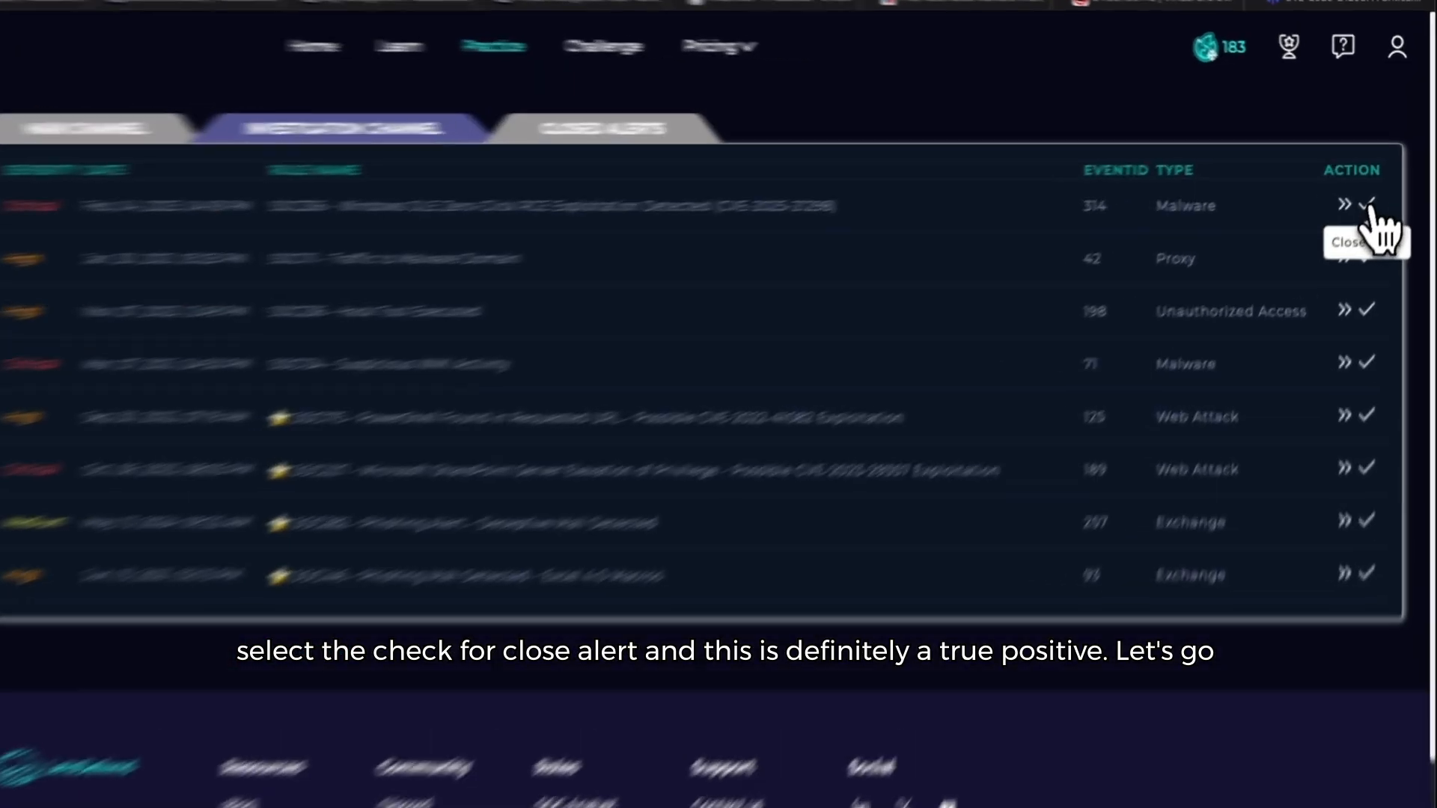
Step: Close the SOC336 alert with event ID 314 as True Positive, pasting the copied analyst note as the closing note
left_click(1381, 186)
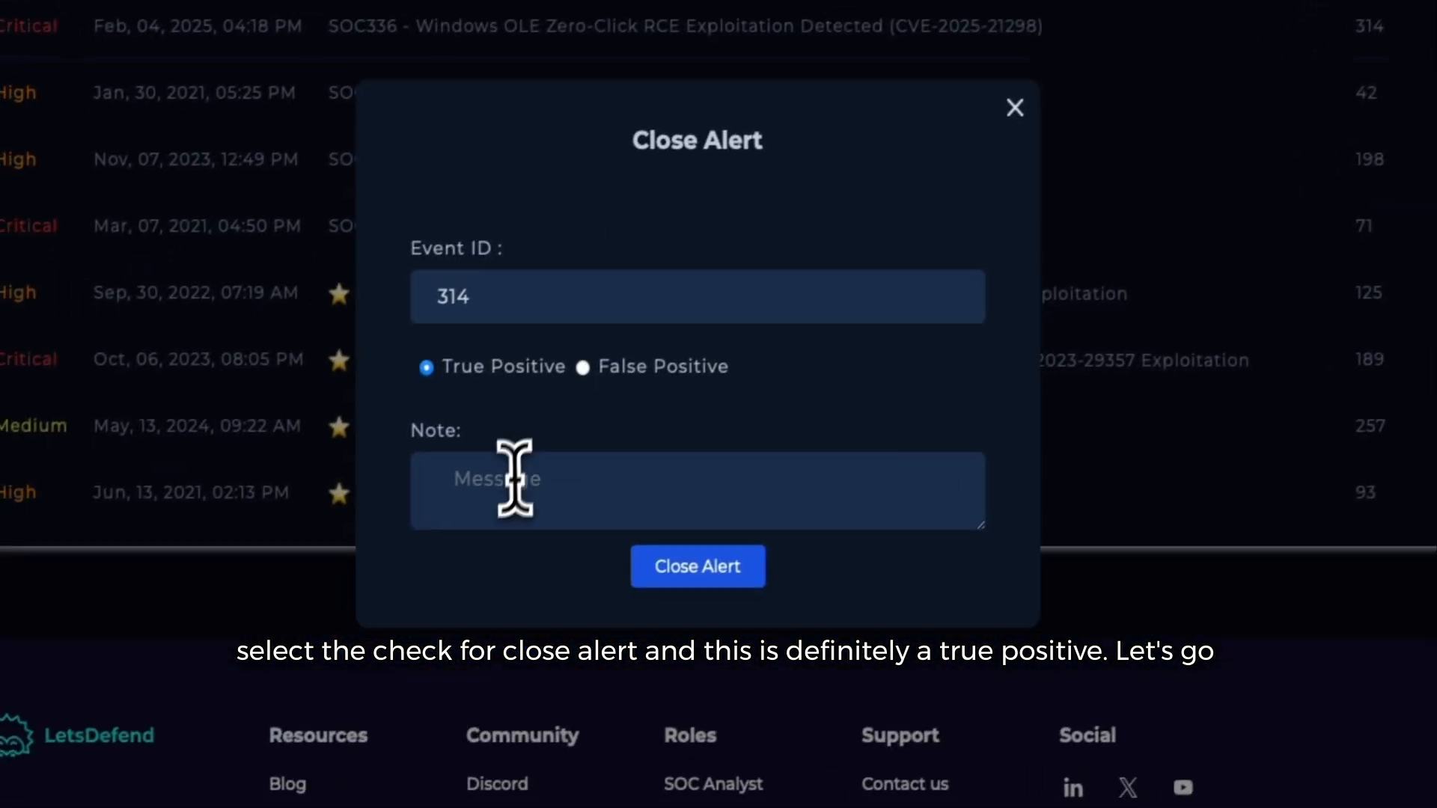
left_click(513, 485)
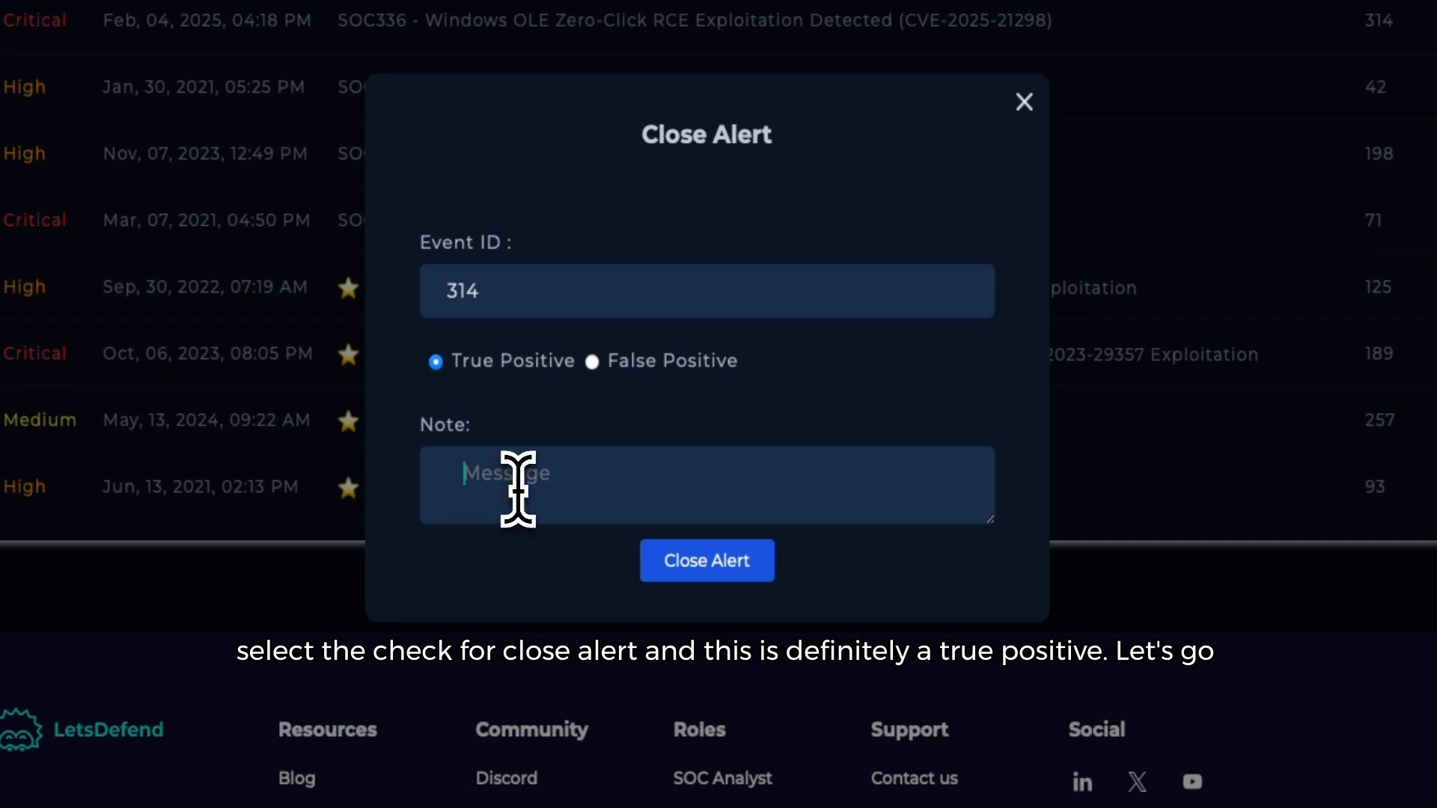
right_click(524, 483)
left_click(598, 544)
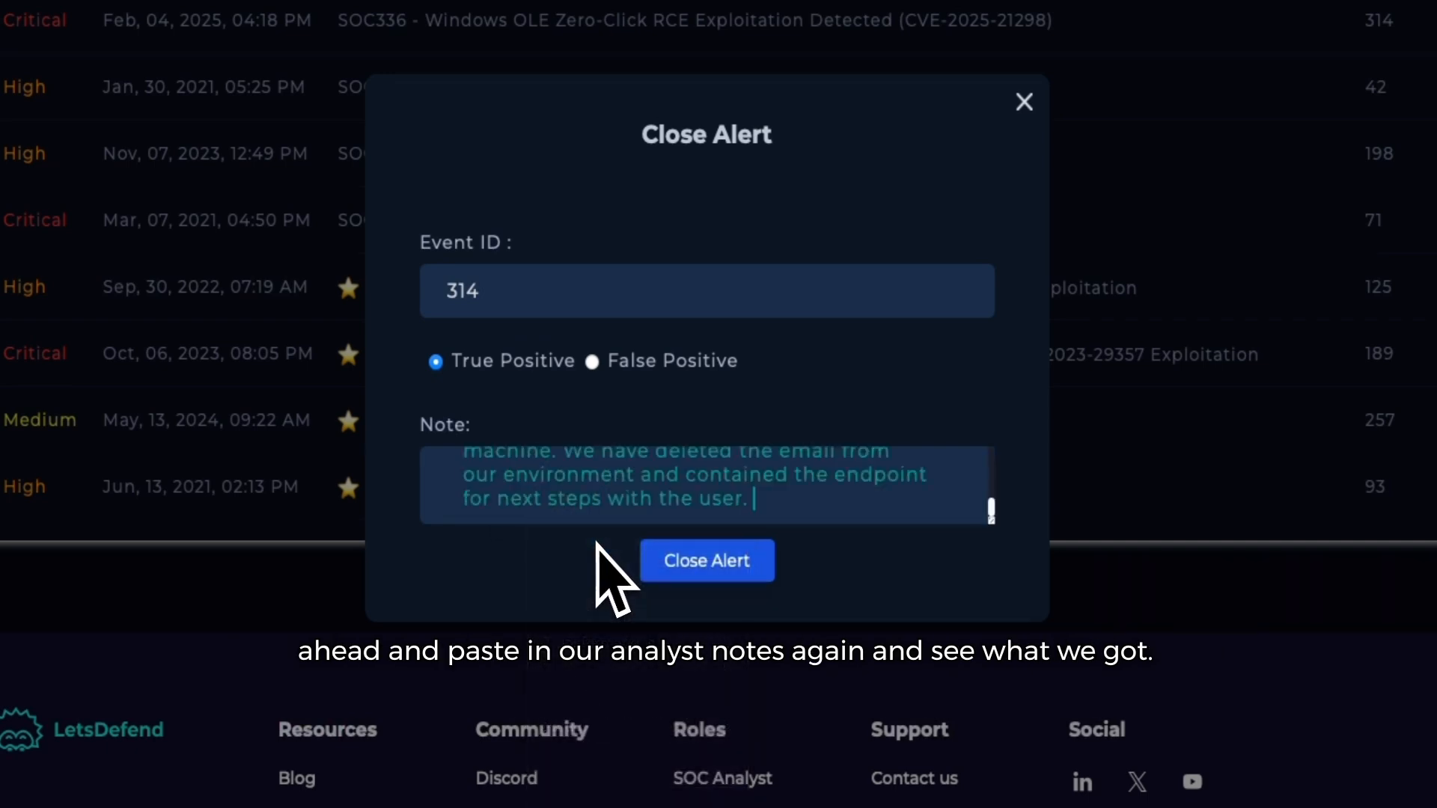
scroll(823, 515, "up", 6)
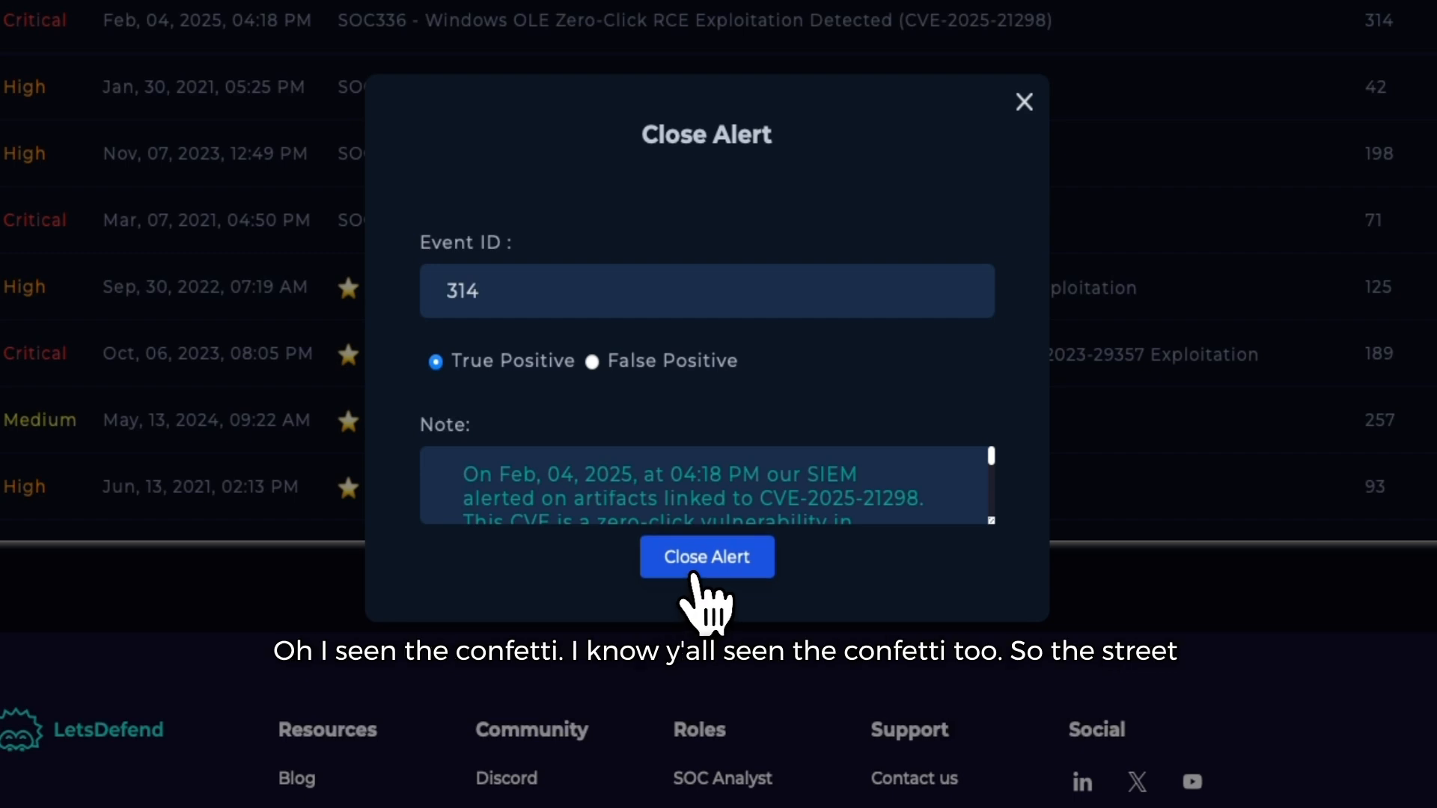
left_click(693, 577)
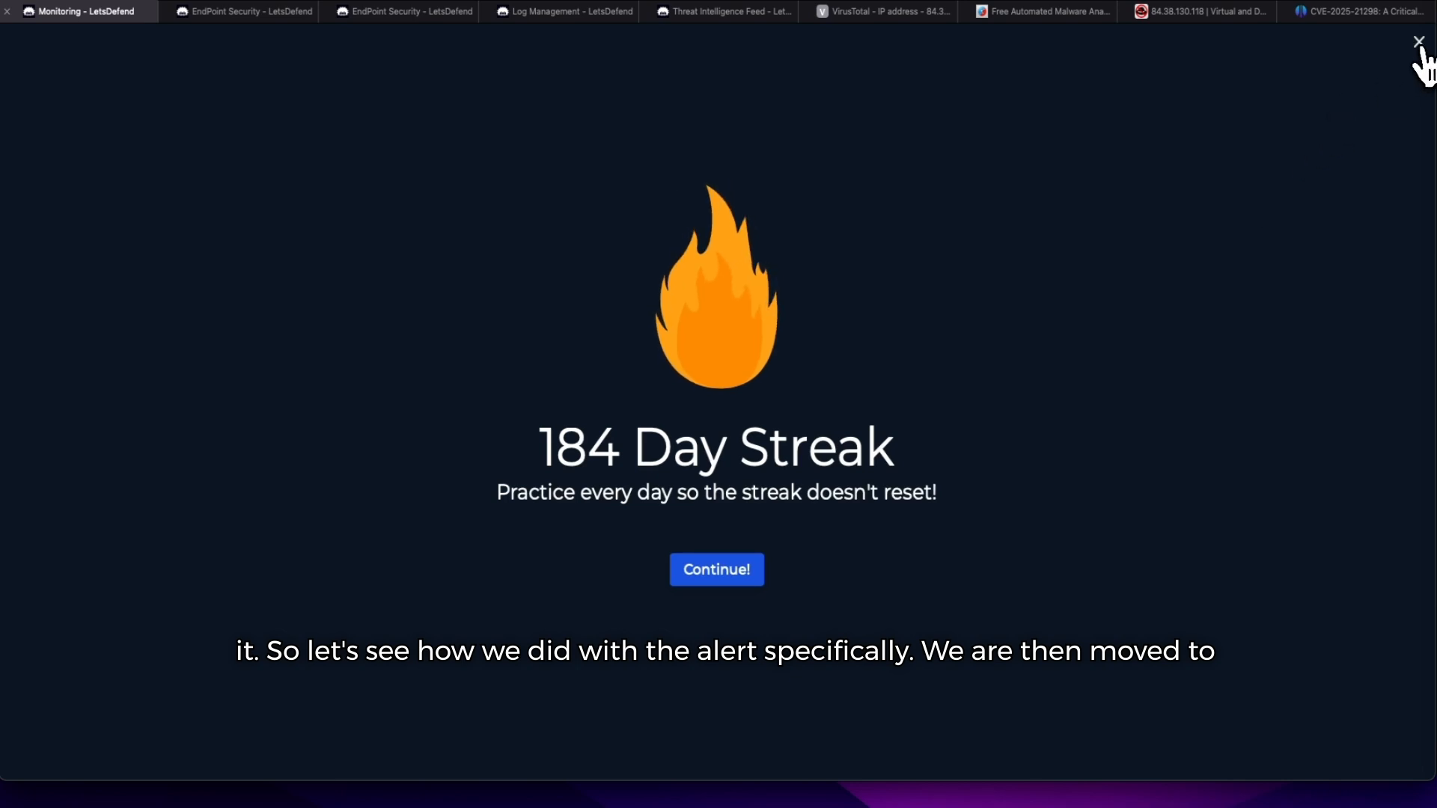
Step: Dismiss the streak screen and expand the closed SOC336 alert to review its answer, playbook answers and analyst note
left_click(1419, 43)
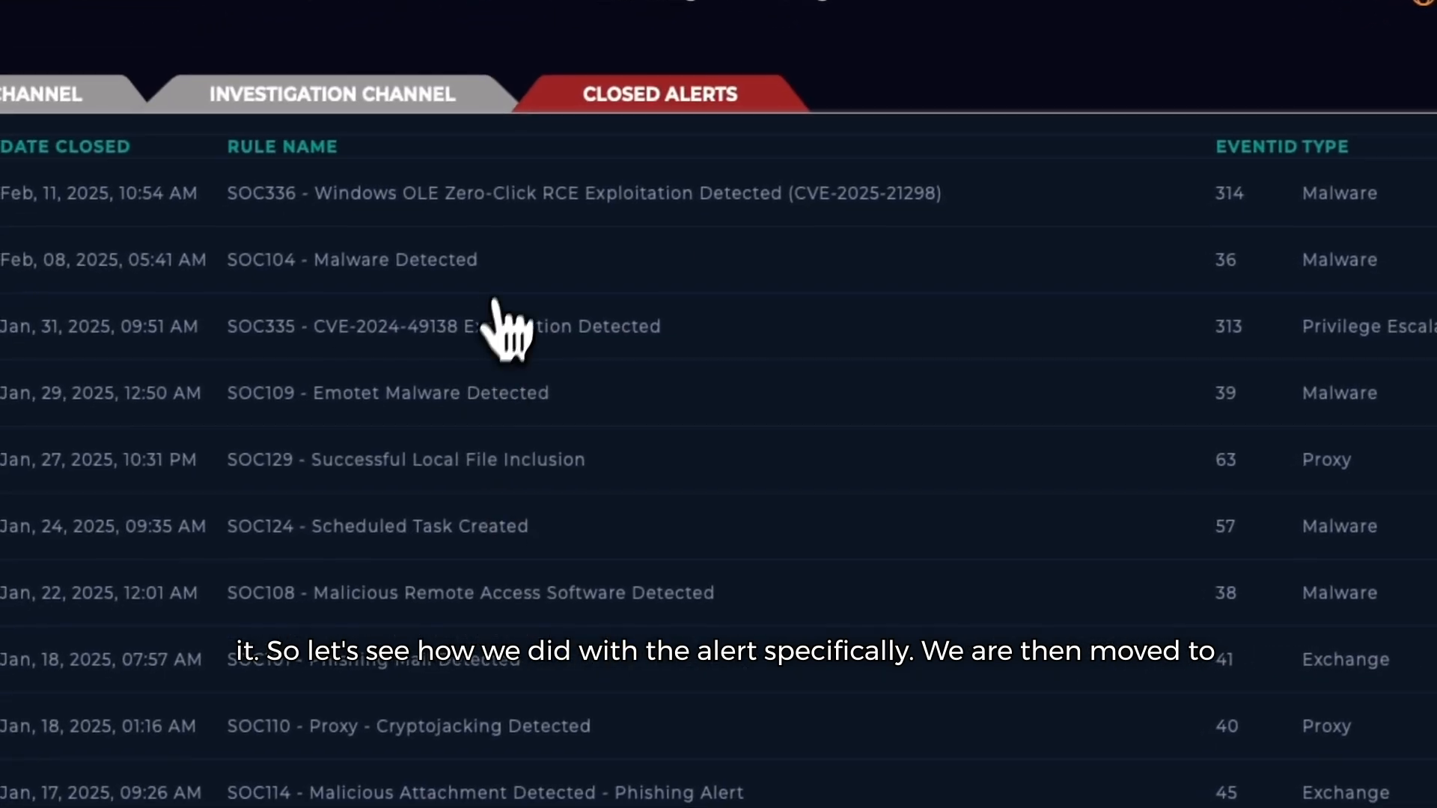
left_click(520, 196)
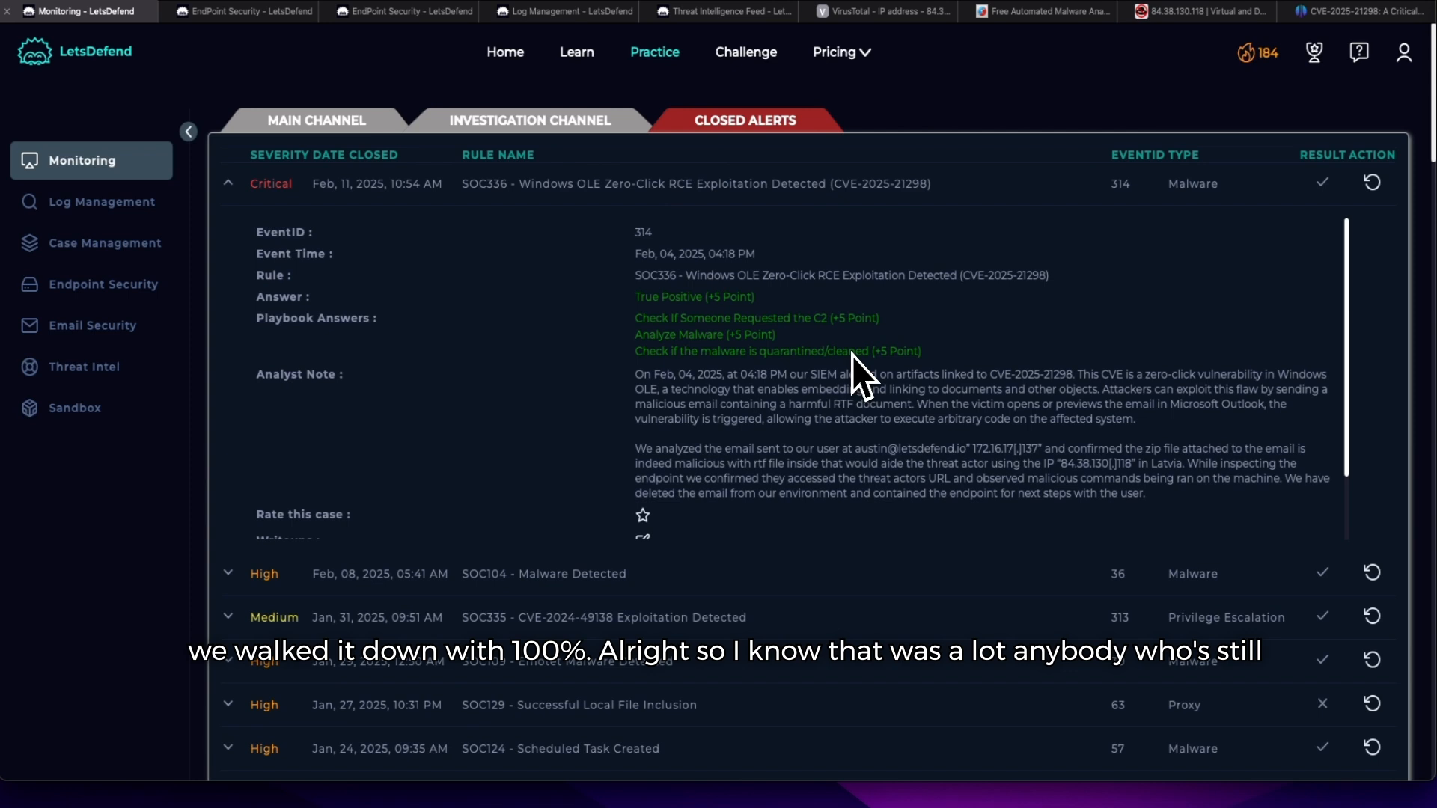
scroll(852, 357, "down", 2)
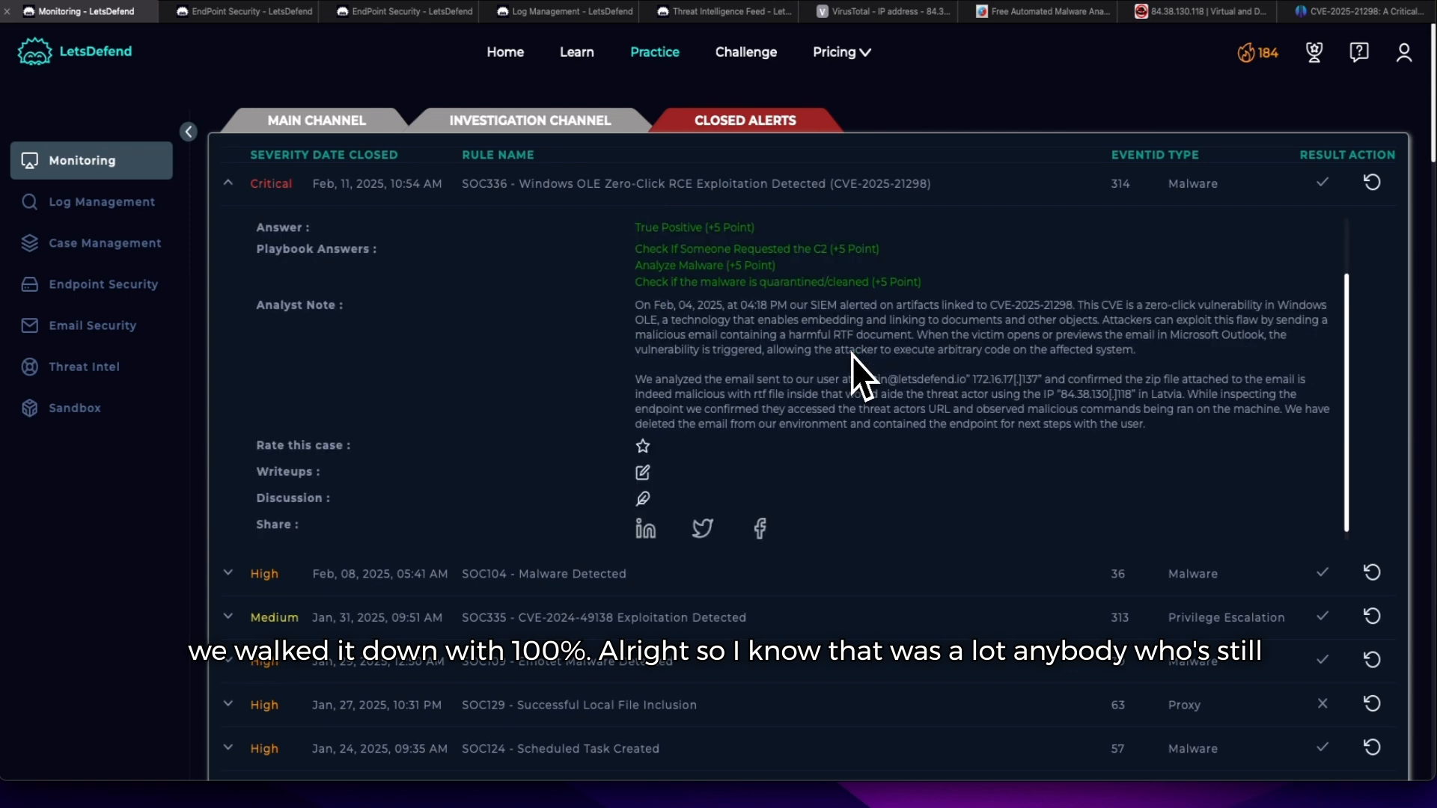
scroll(851, 356, "up", 2)
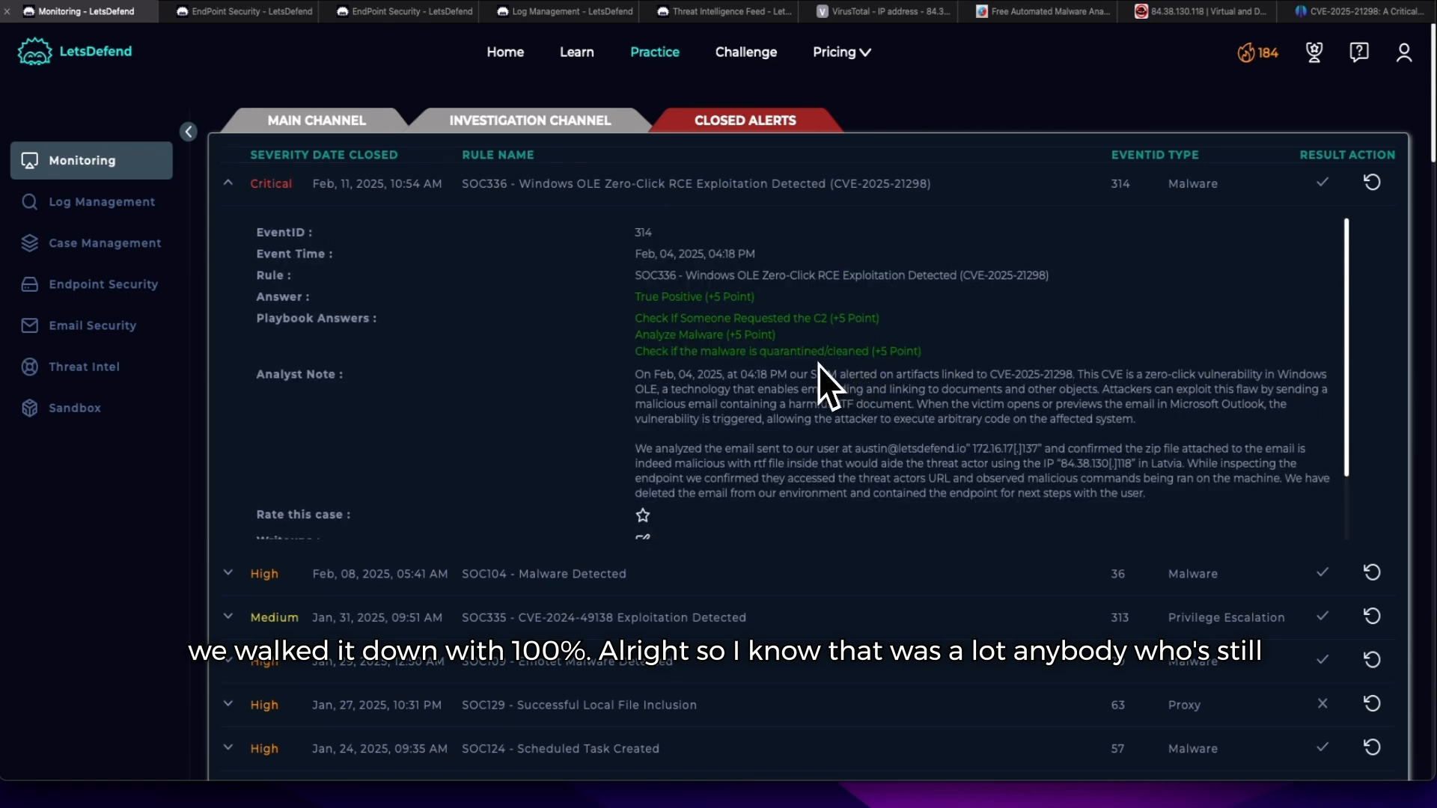